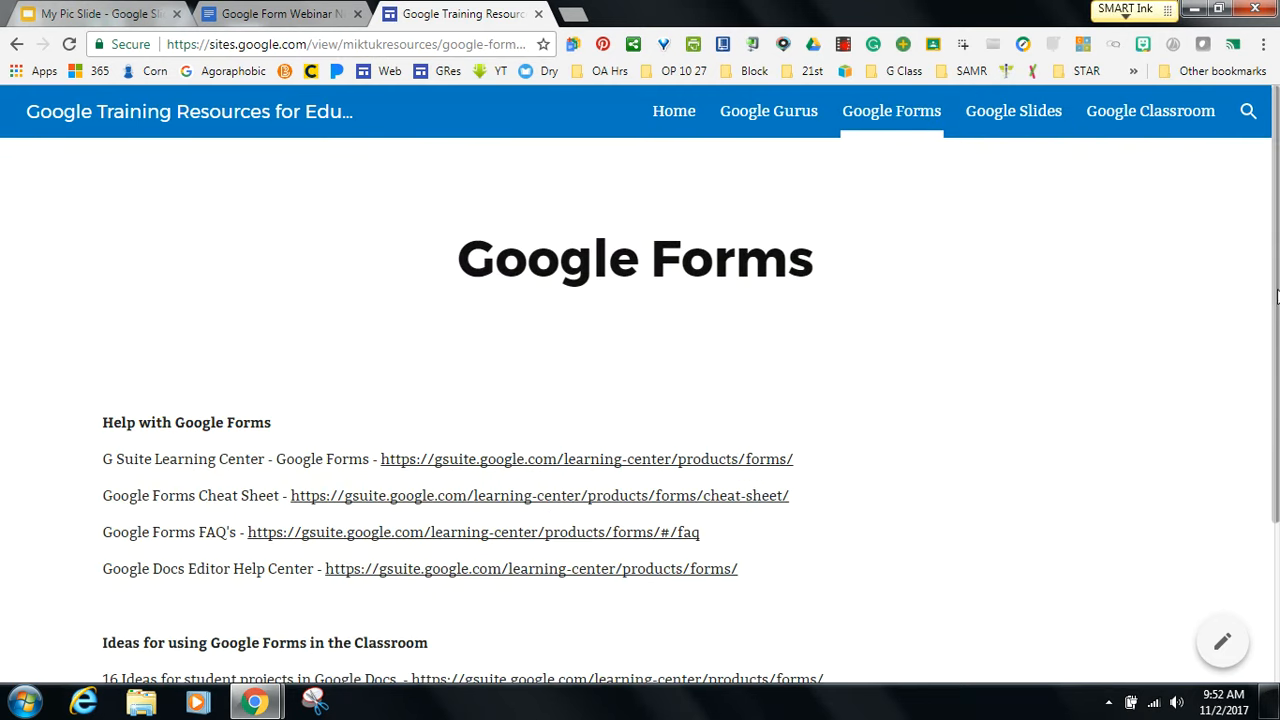
Scroll through the Google Forms resource links on the training site, then start a new browser tab.
drag(1276, 293, 1271, 366)
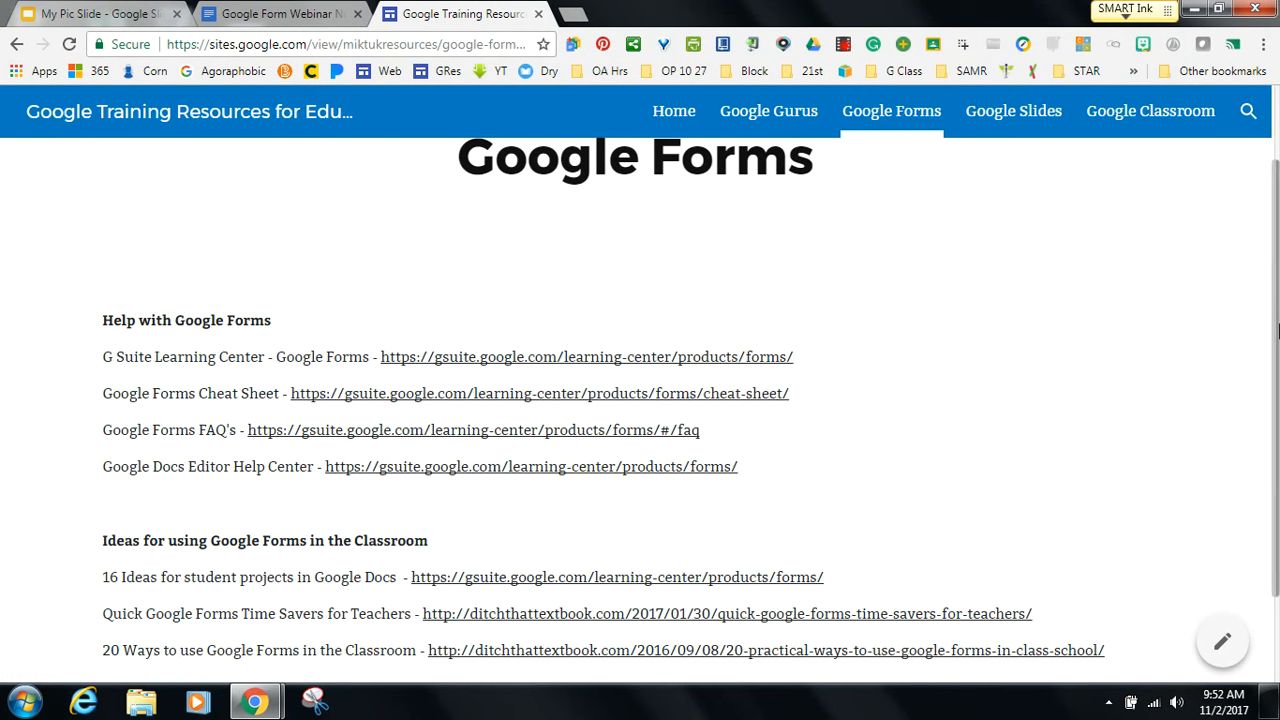
drag(1277, 332, 1275, 403)
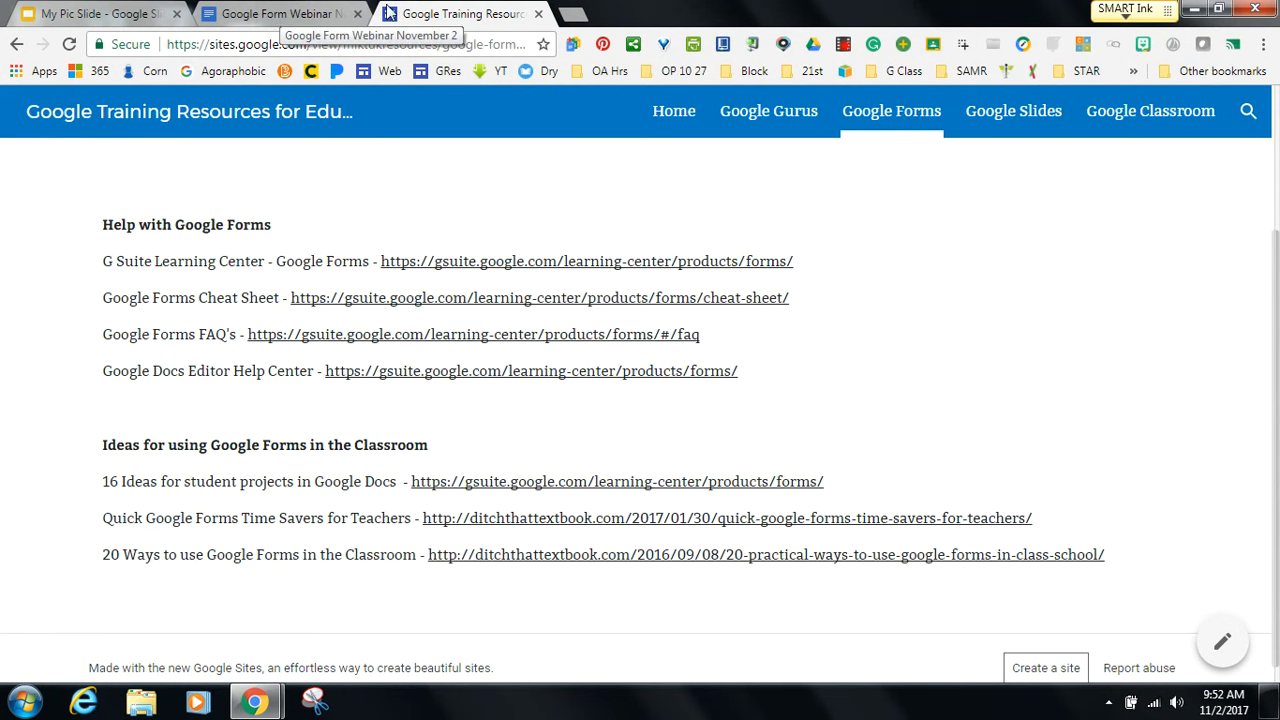
click(573, 24)
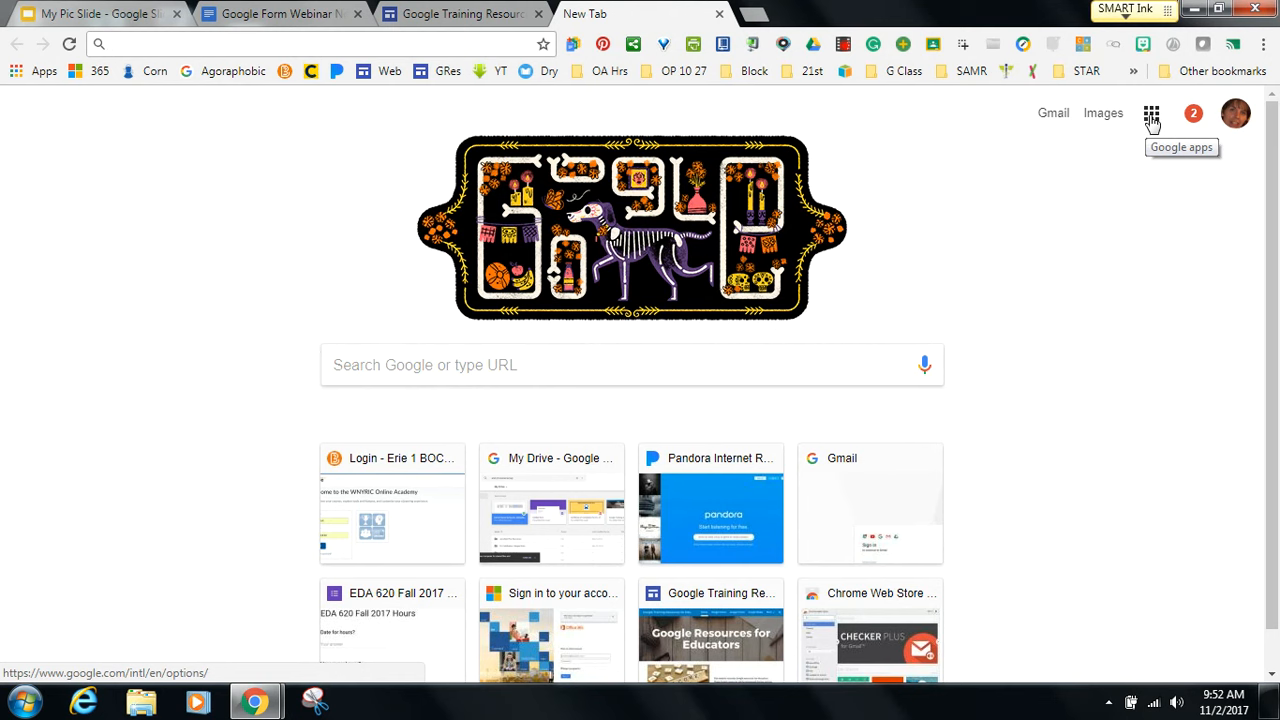
Go to Google Drive from the apps grid, review the NEW > More file types, then close the Drive tab.
click(1151, 118)
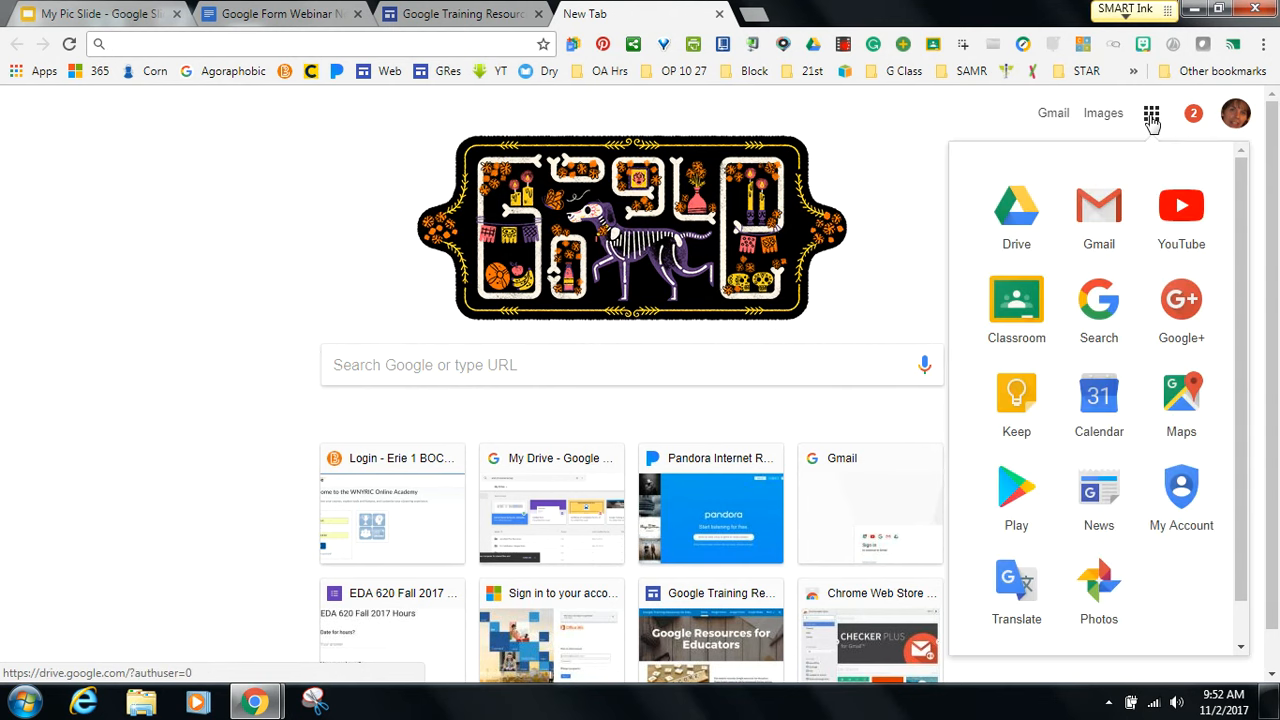
click(1015, 224)
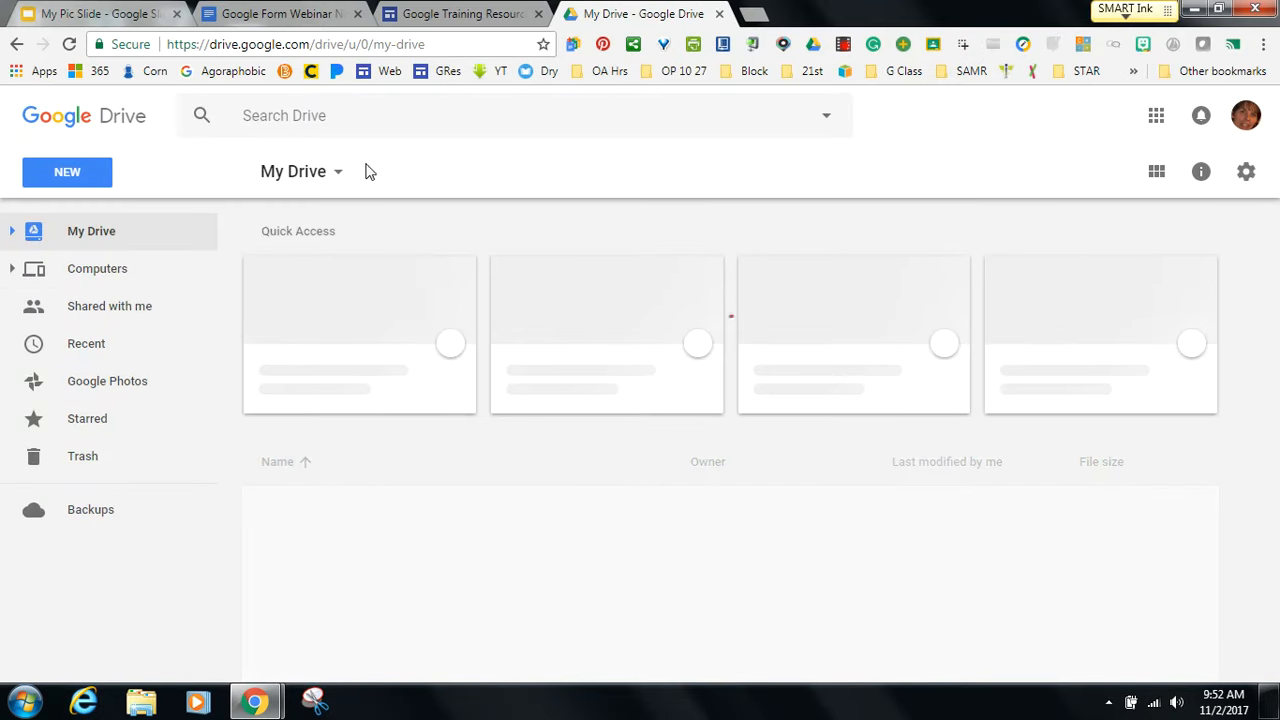
click(67, 174)
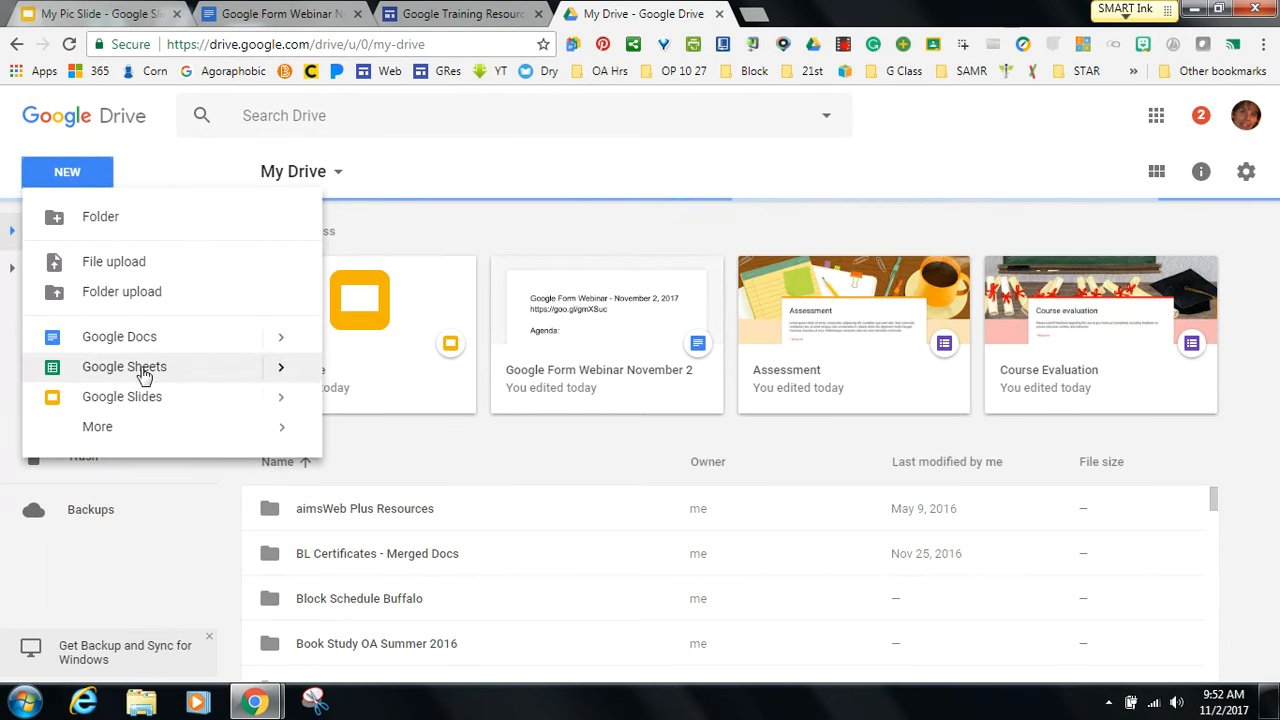
mouse_move(107, 434)
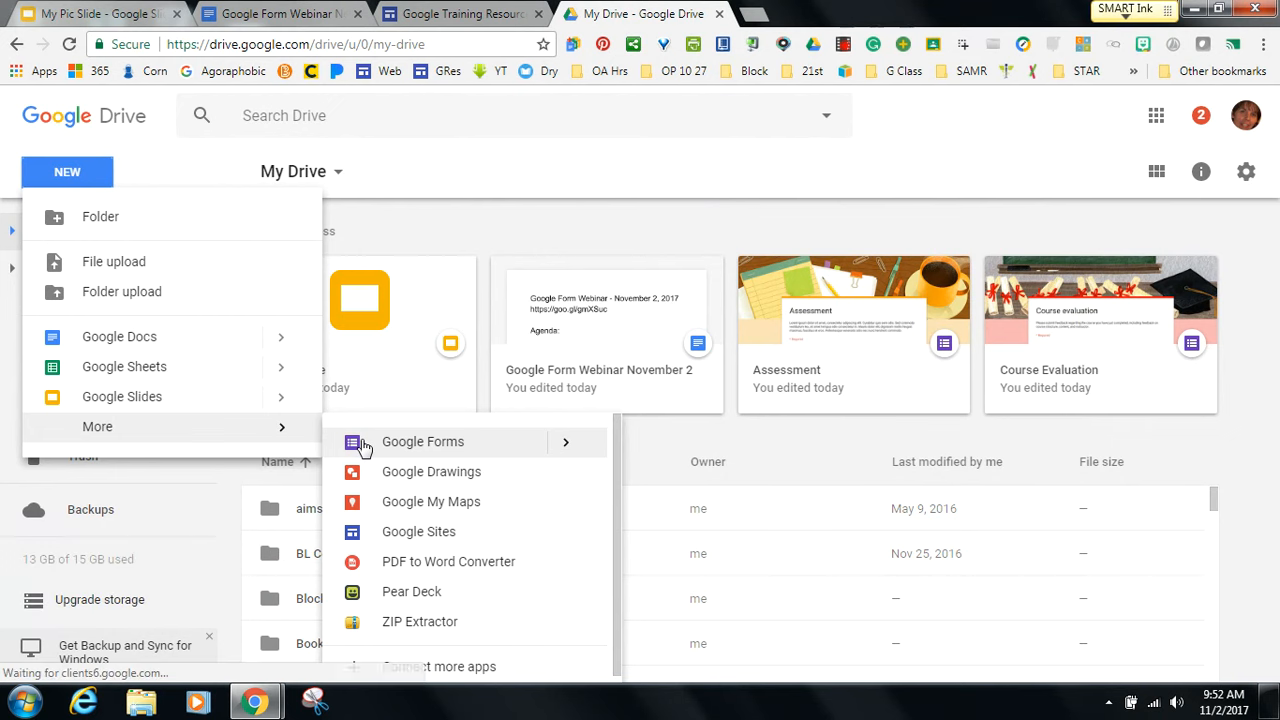
click(719, 14)
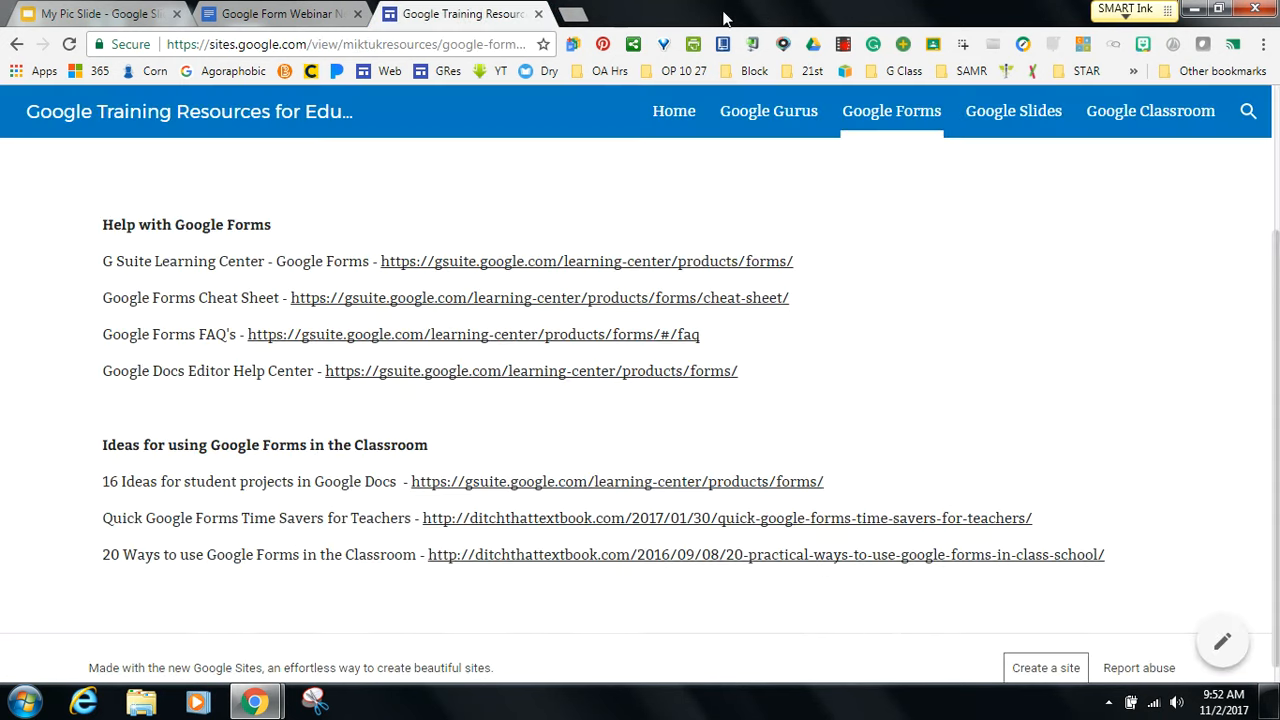
Create a new blank Google Form in a new tab with the Quick Create Plus extension.
click(571, 17)
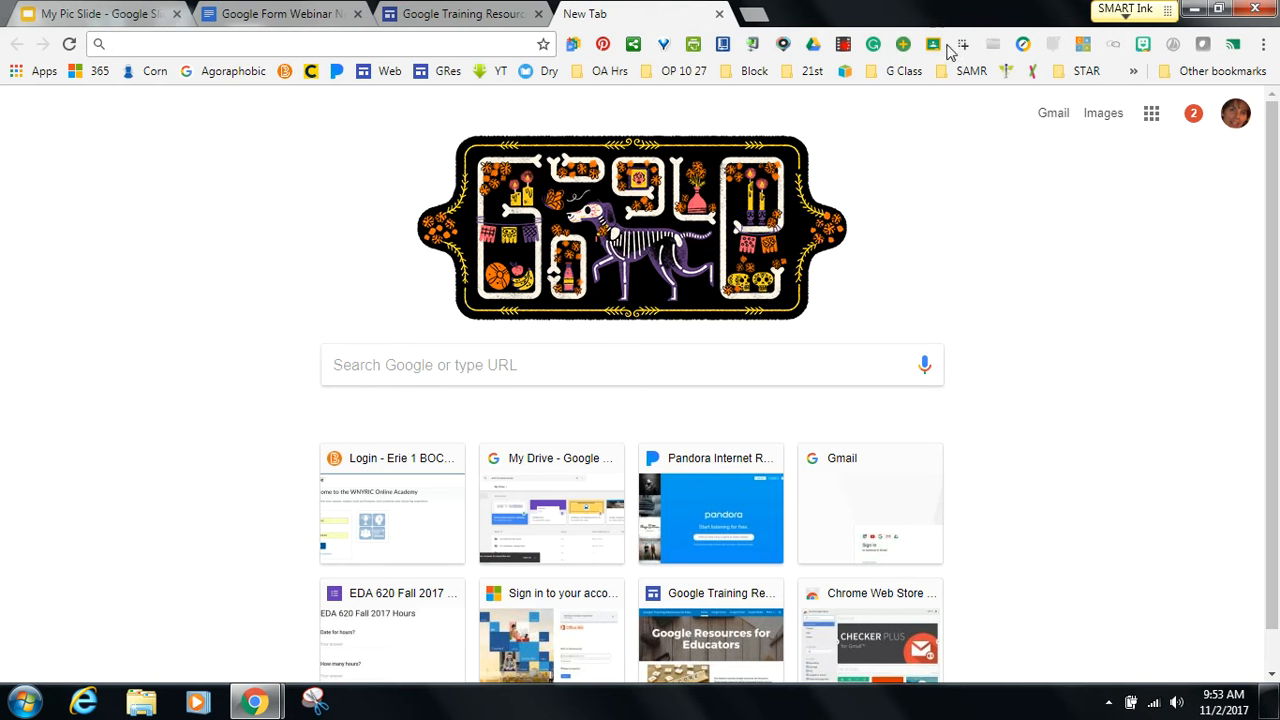
click(573, 48)
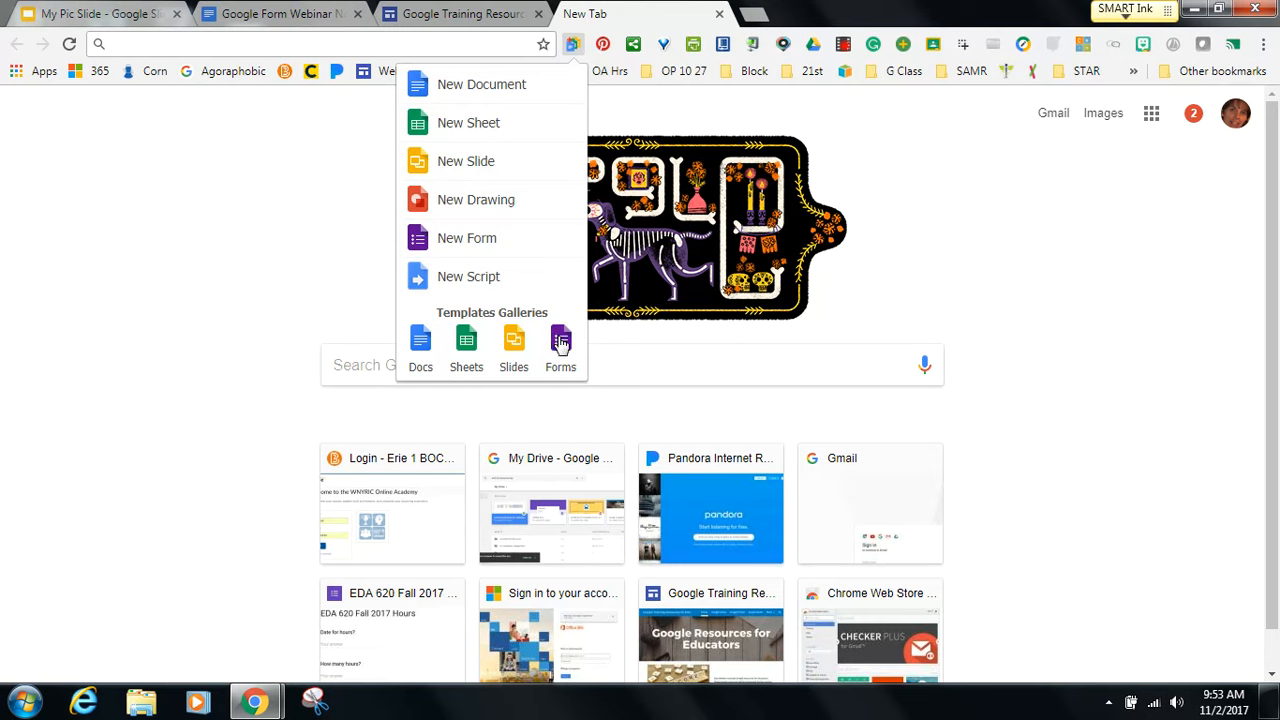
click(467, 240)
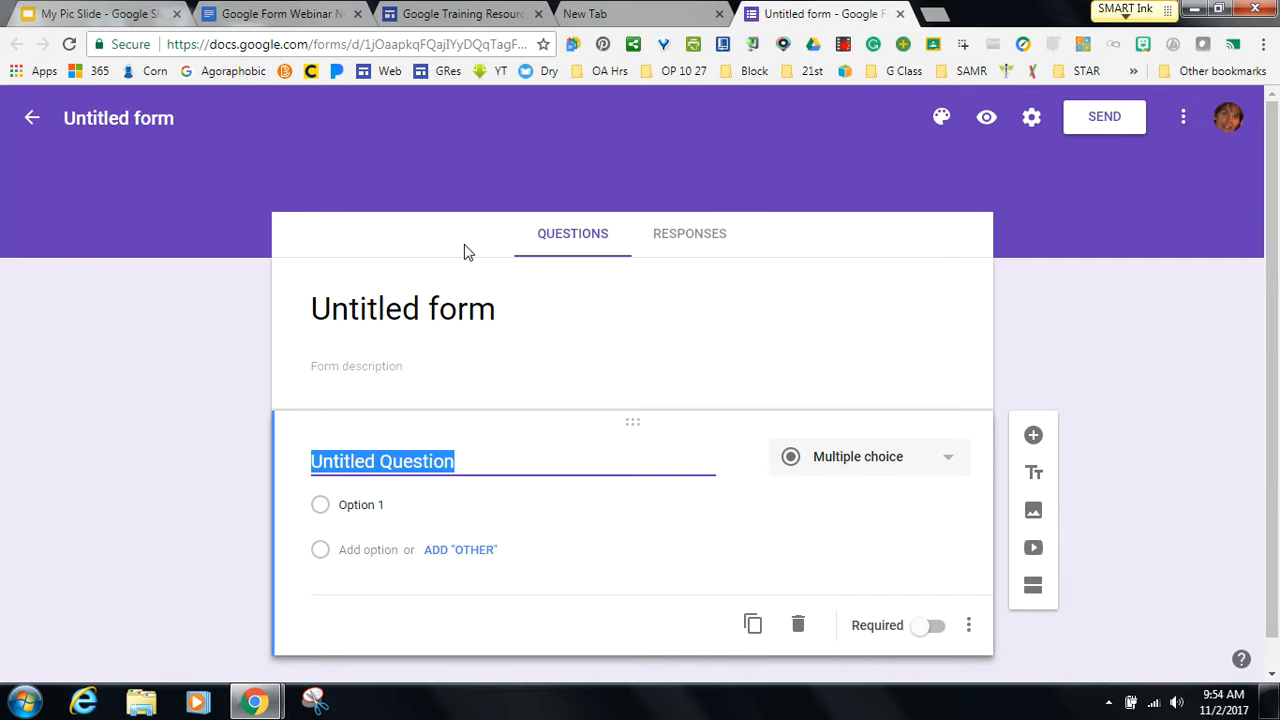
Title the form 'Demo Form for Webinar' and rename the Drive file to match.
click(491, 311)
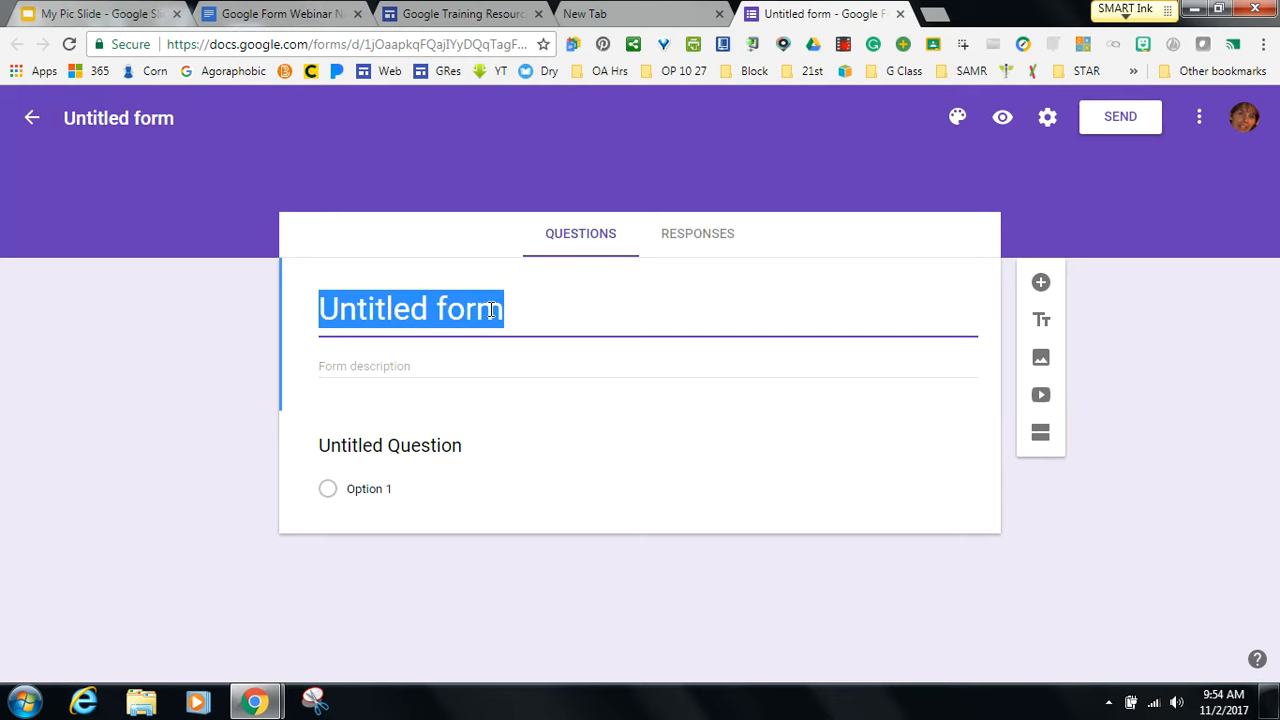
text(Demo Form)
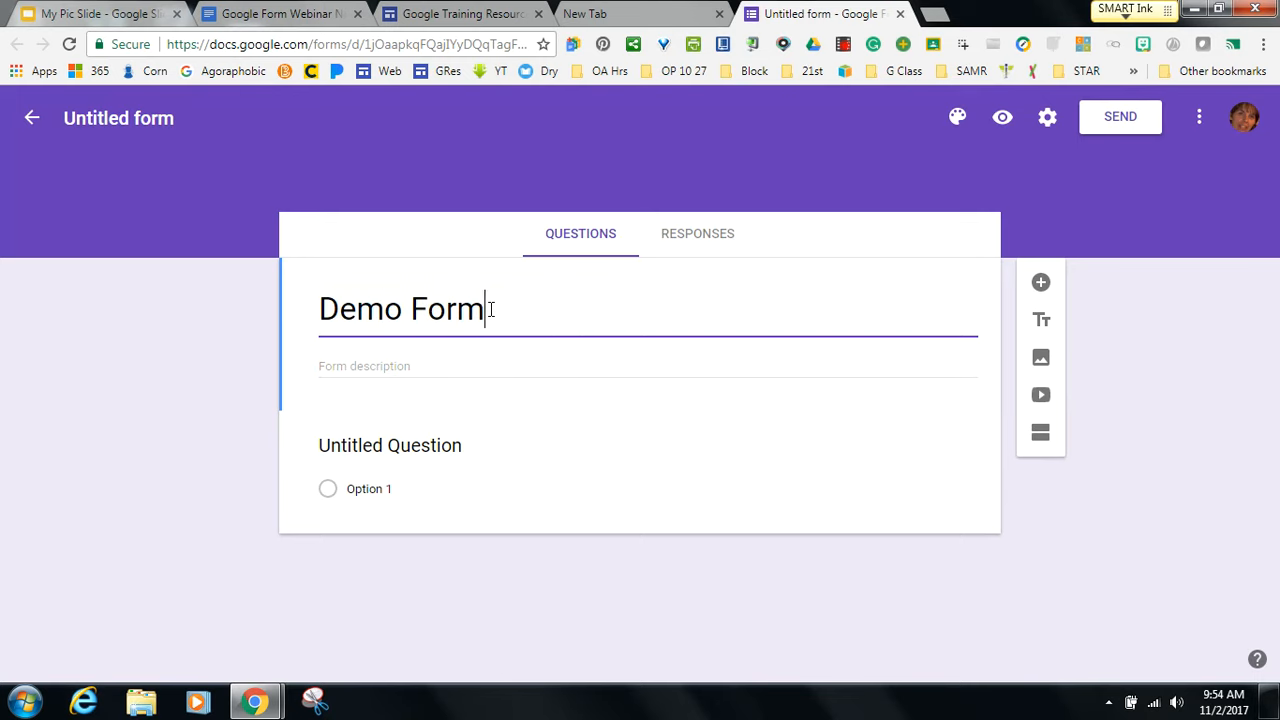
text( for Webin)
key(BackSpace)
key(BackSpace)
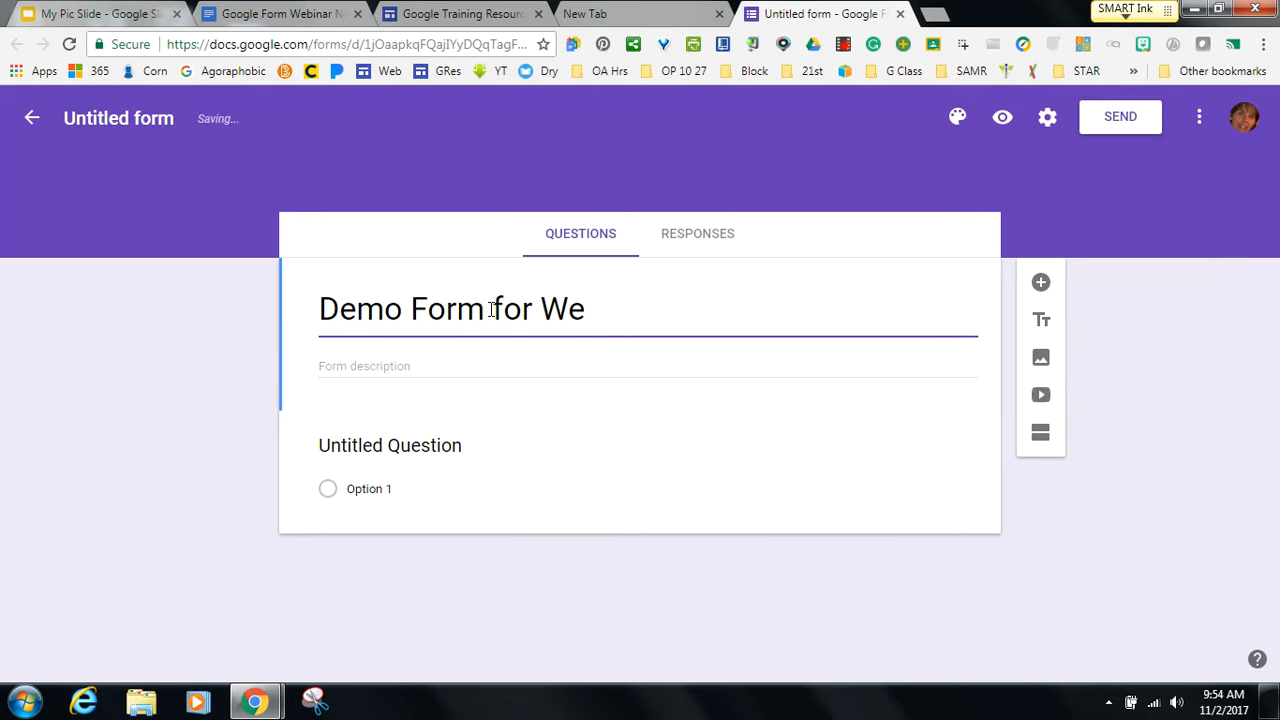
text(binar)
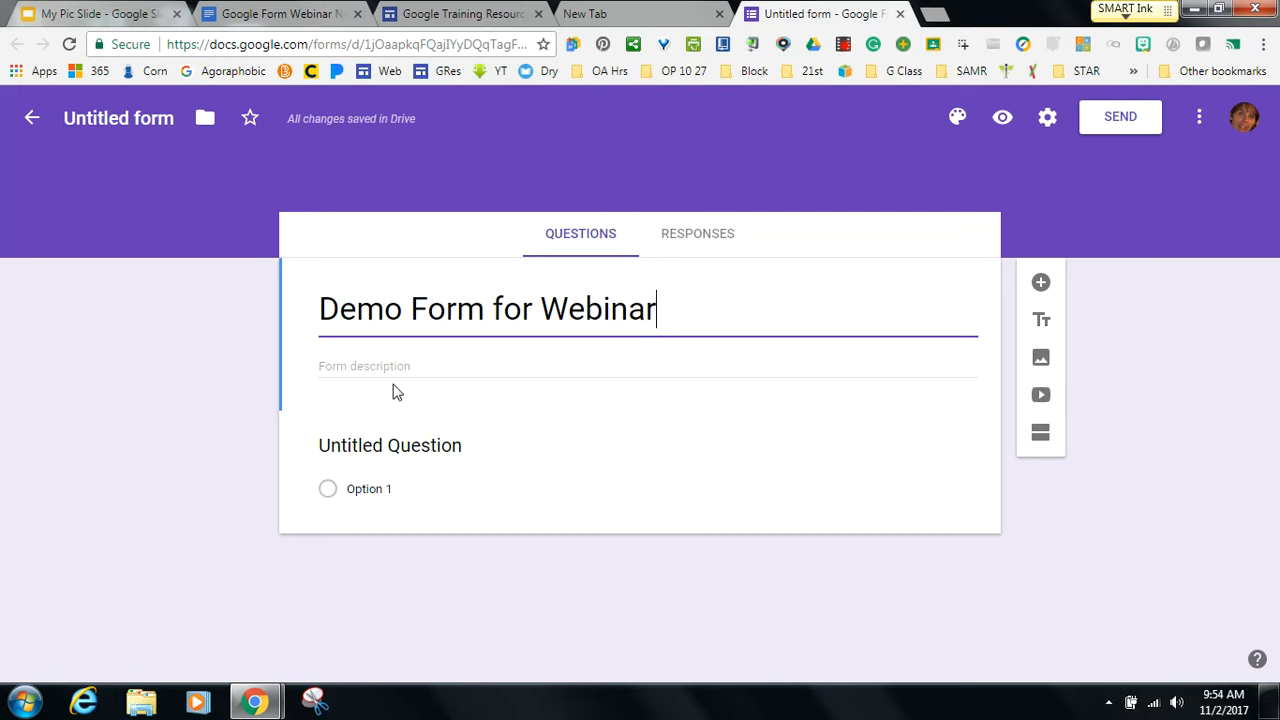
click(444, 312)
click(118, 117)
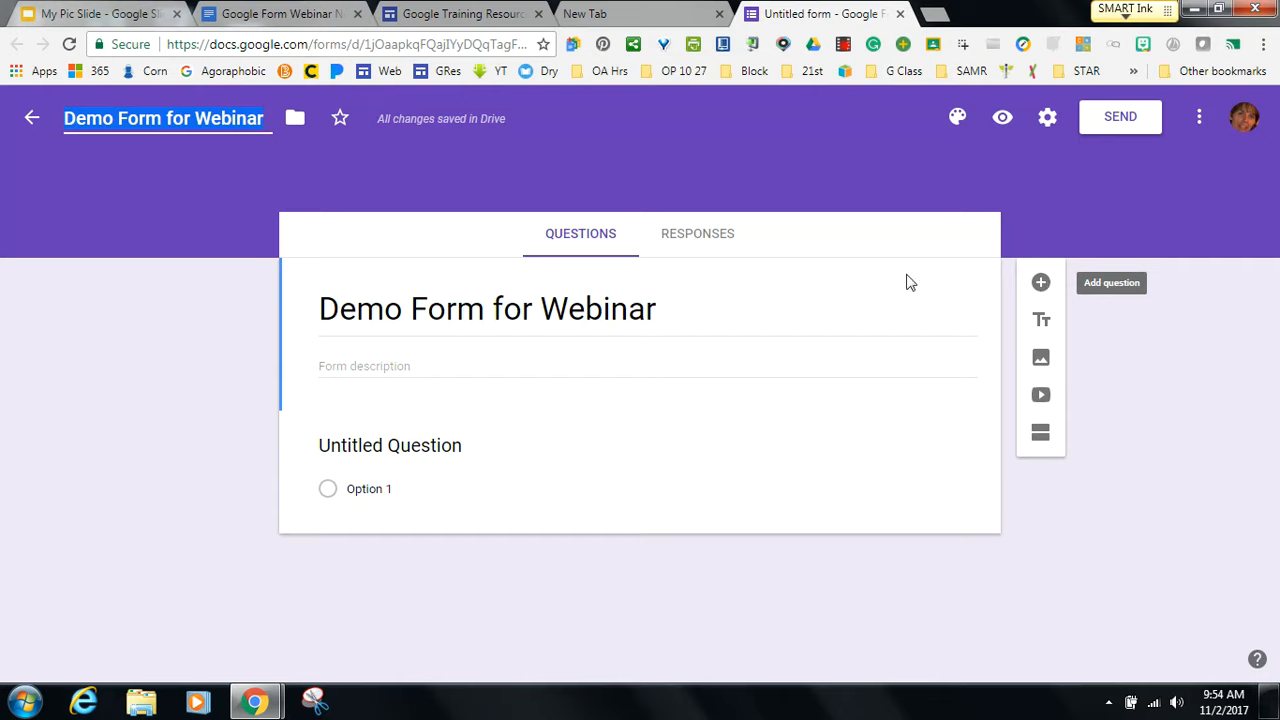
Replace the untitled first question with 'Which one is your favorite holiday?'.
click(495, 468)
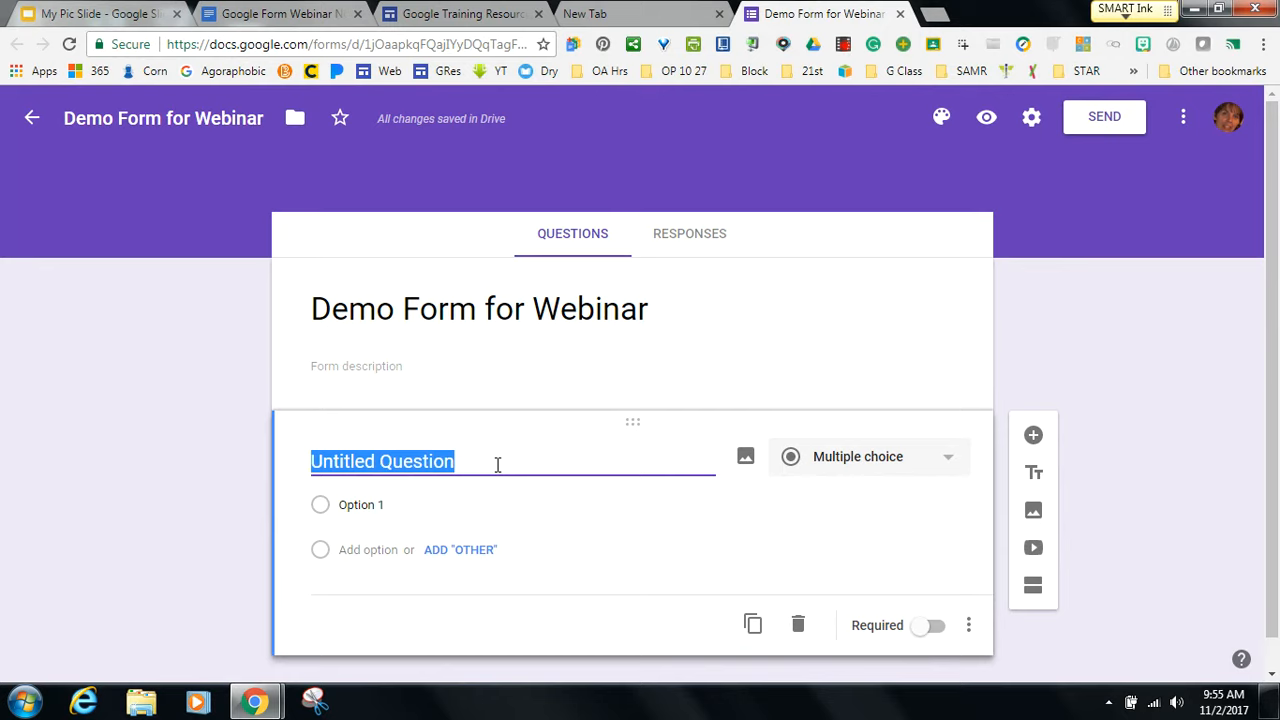
text(Which )
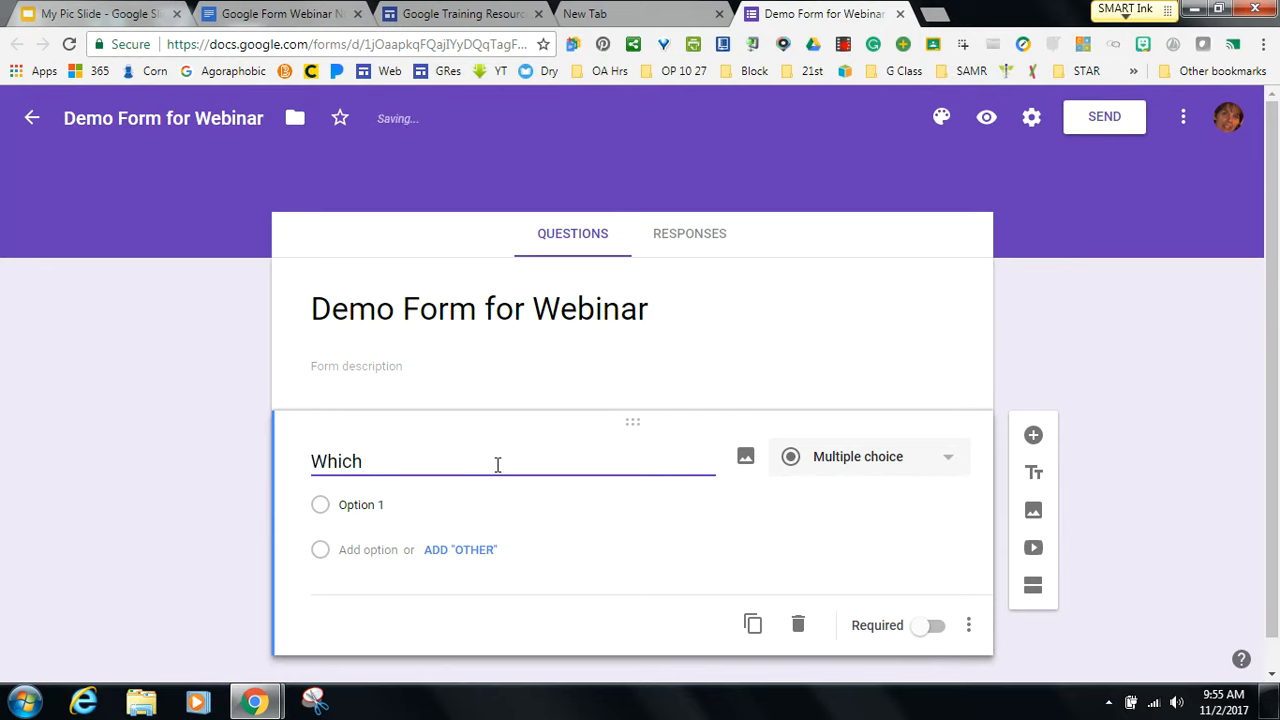
text(one)
key(BackSpace)
key(BackSpace)
key(BackSpace)
text(one is your )
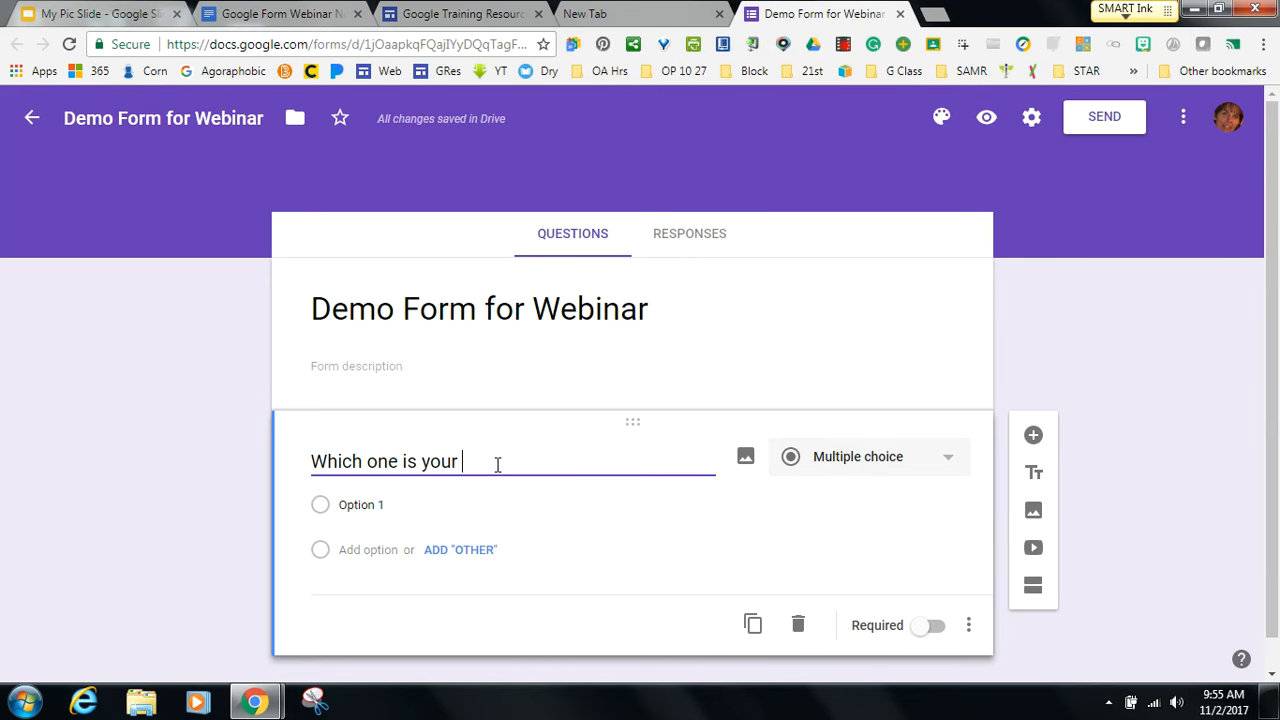
text(favorite)
text(hol)
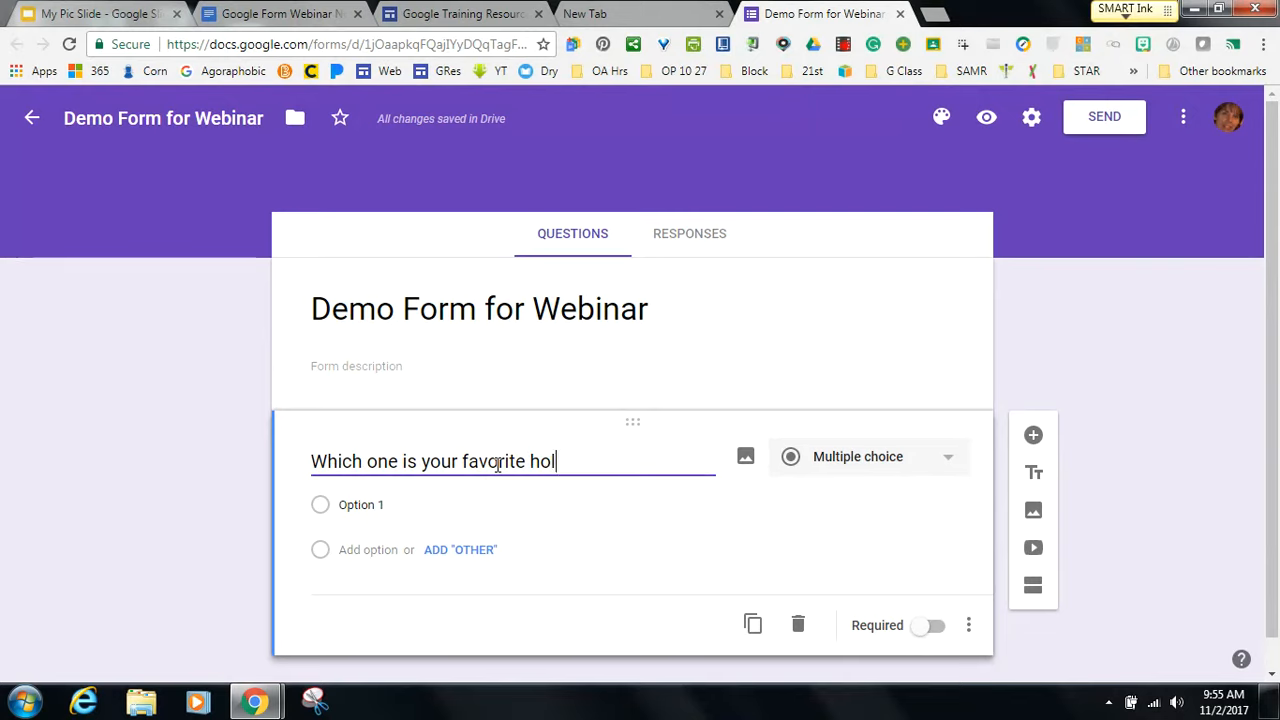
text(iday?)
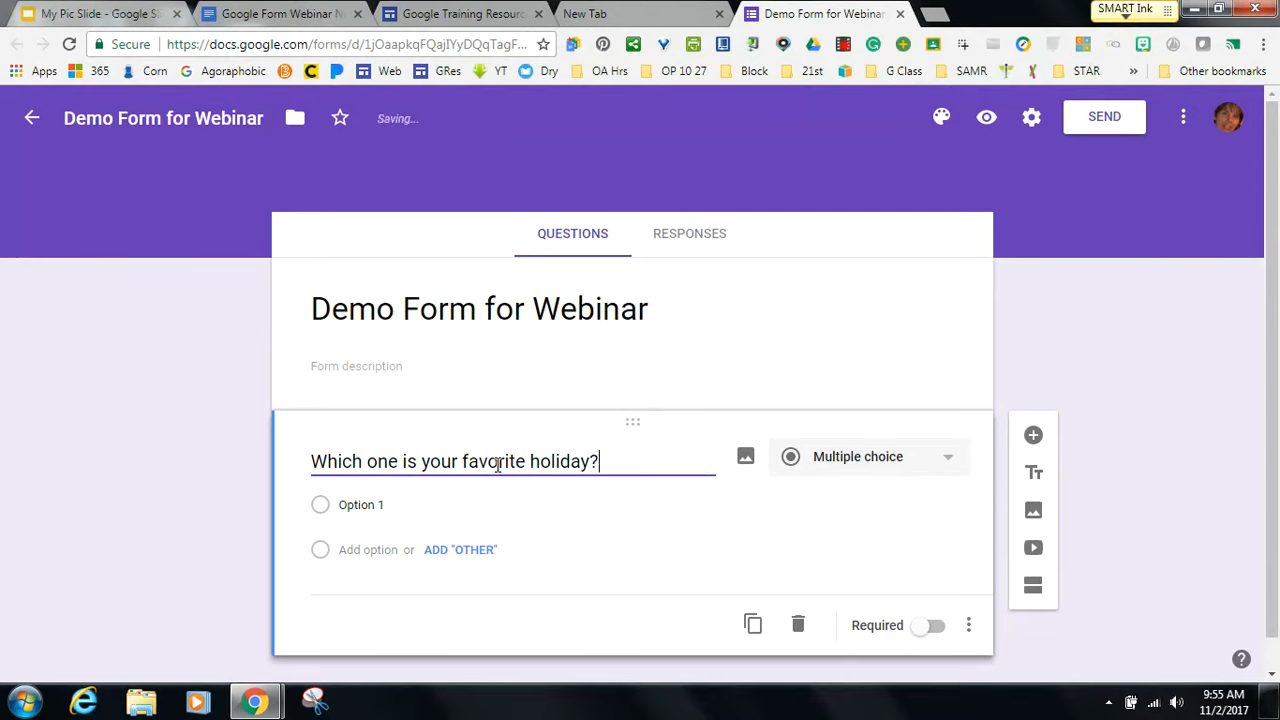
click(947, 466)
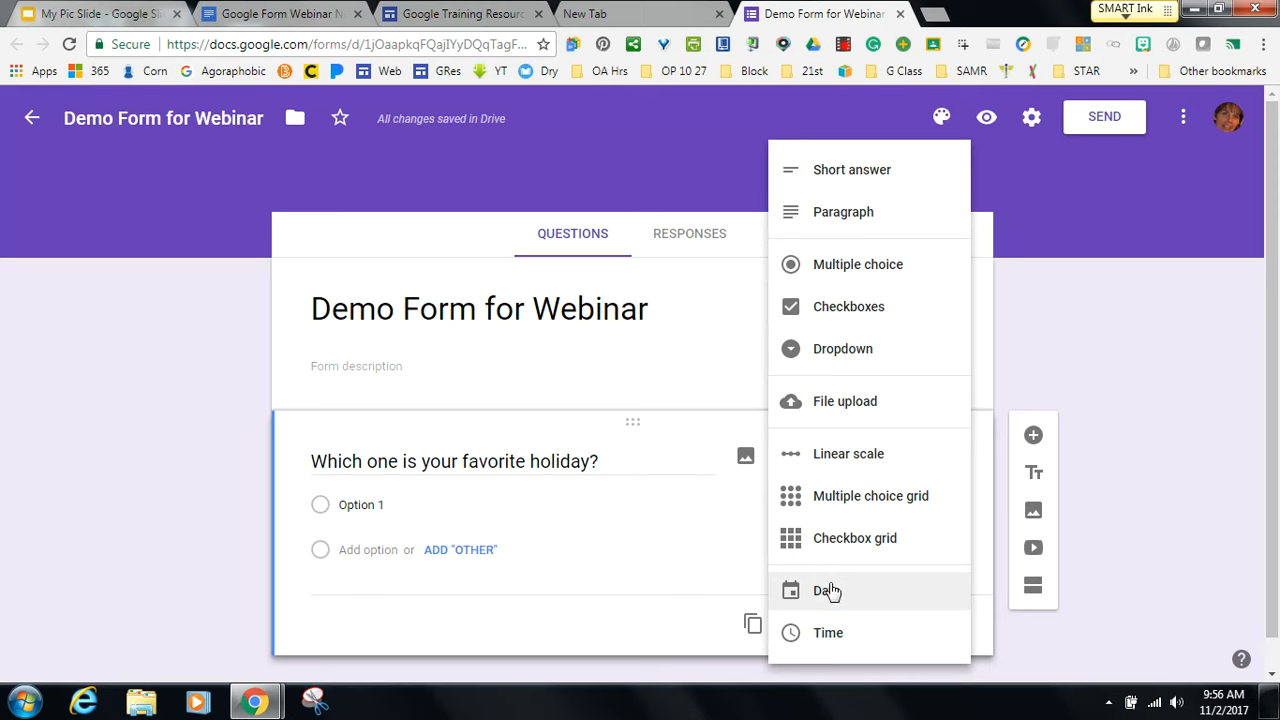
click(692, 628)
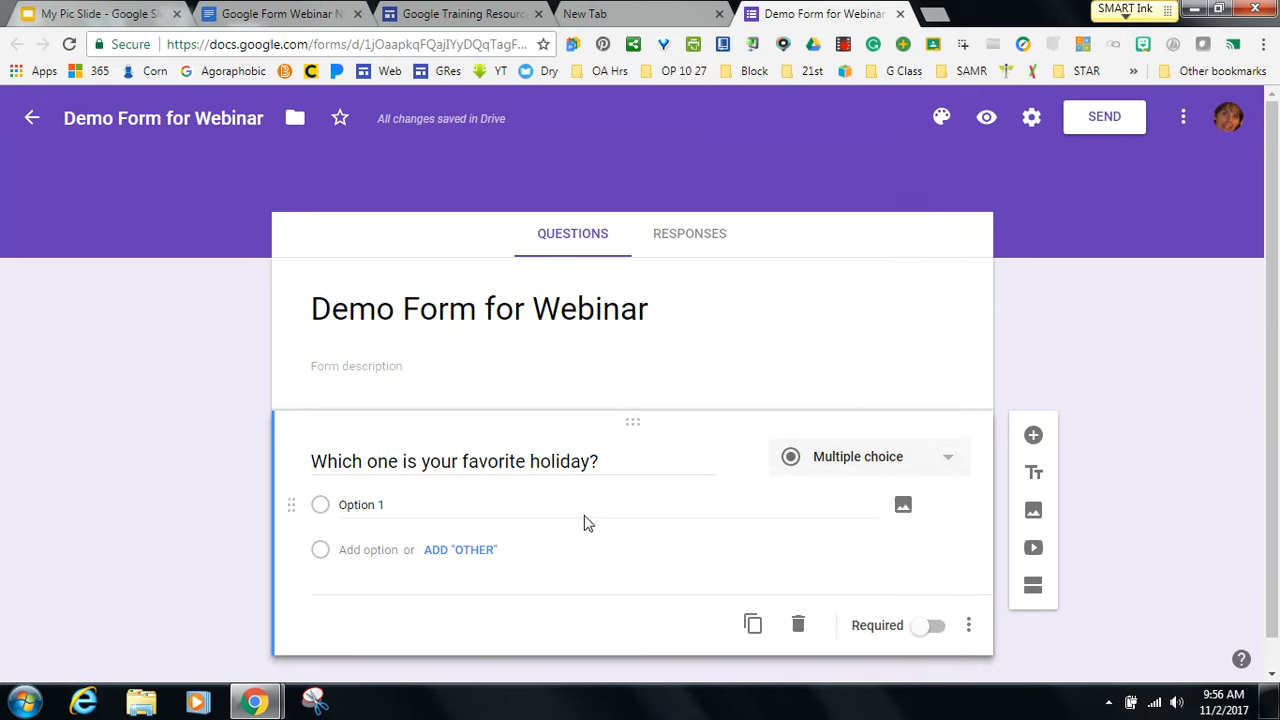
Enter the first three holiday choices: New Year's Eve, St. Patrick's Day and Easter.
click(381, 504)
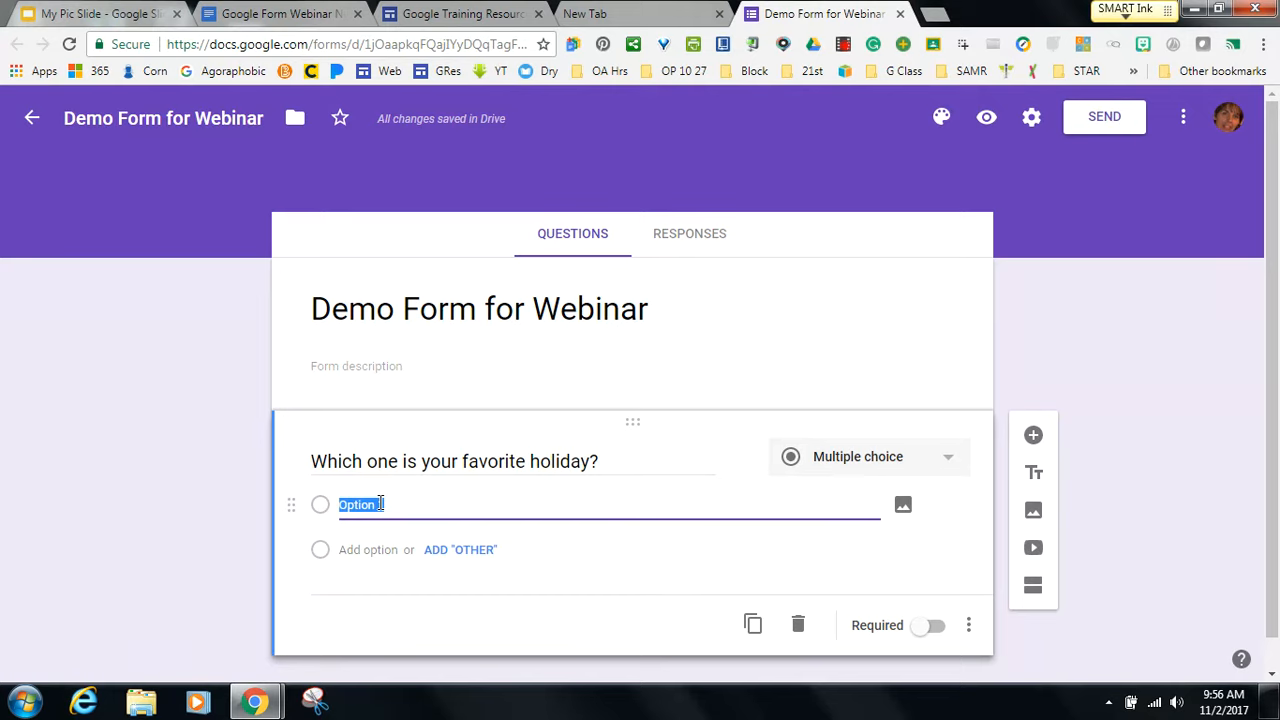
text(New Year)
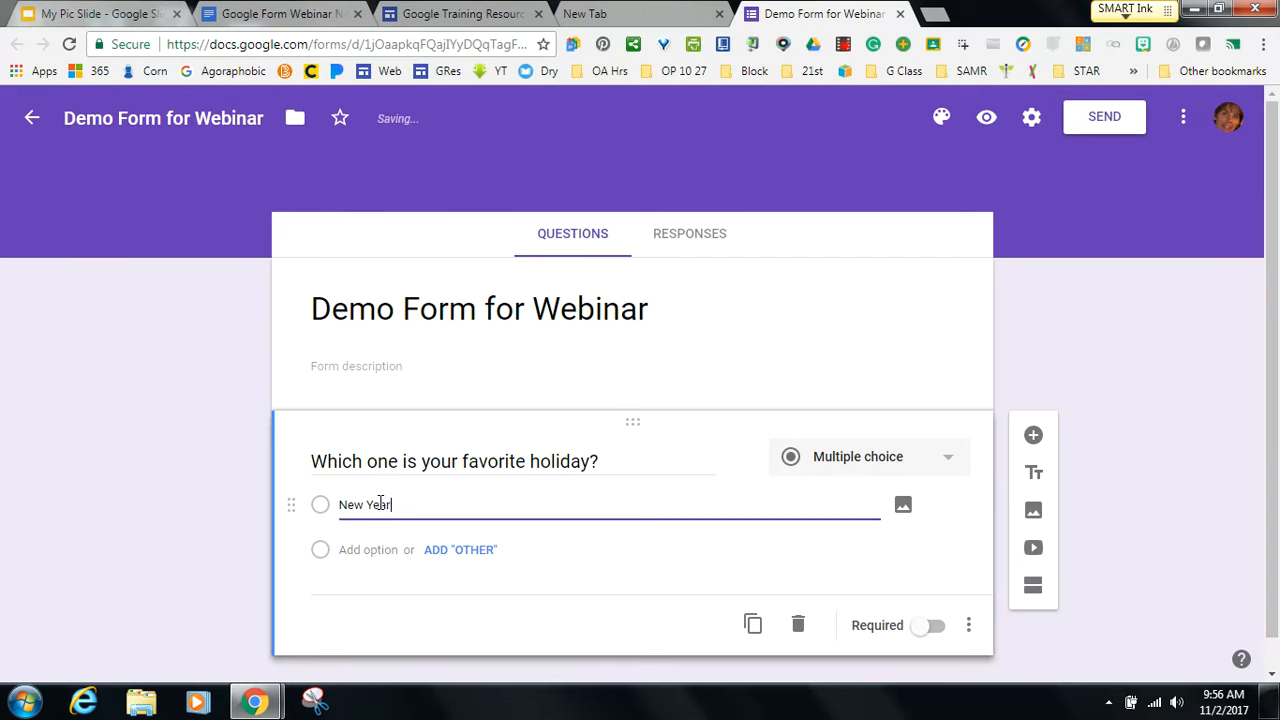
text('s Eve)
click(381, 552)
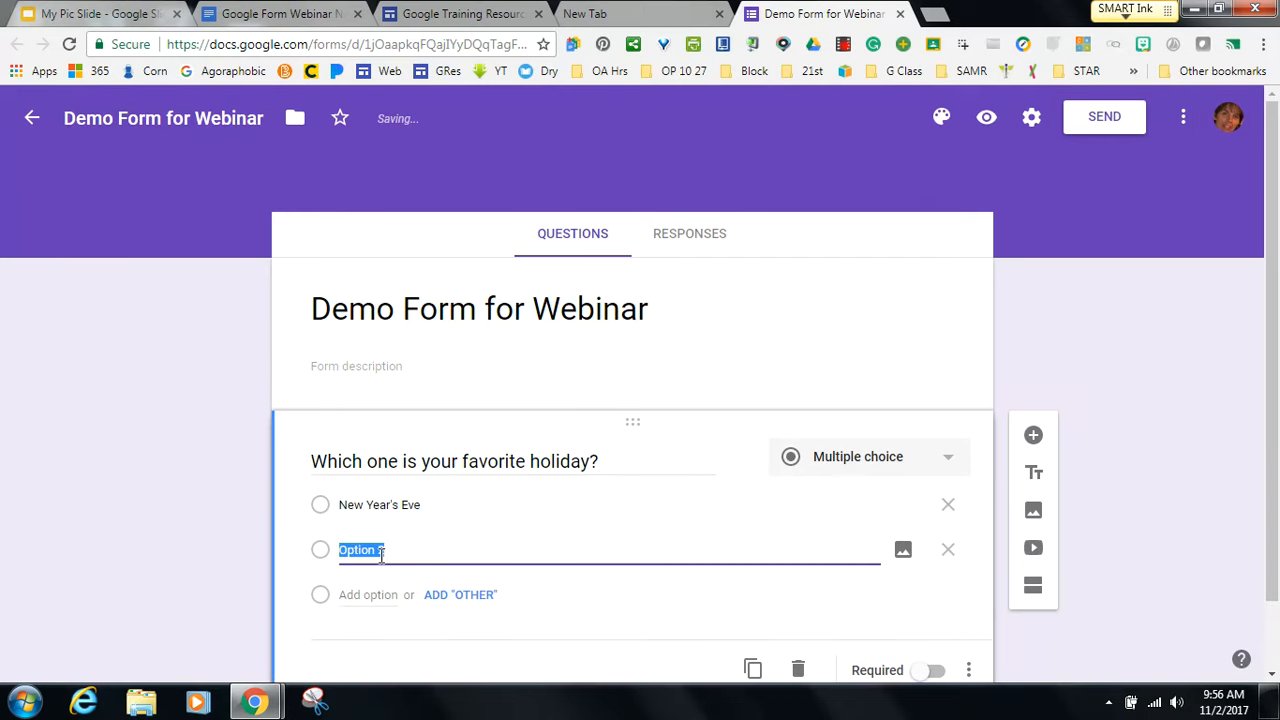
text(St. P)
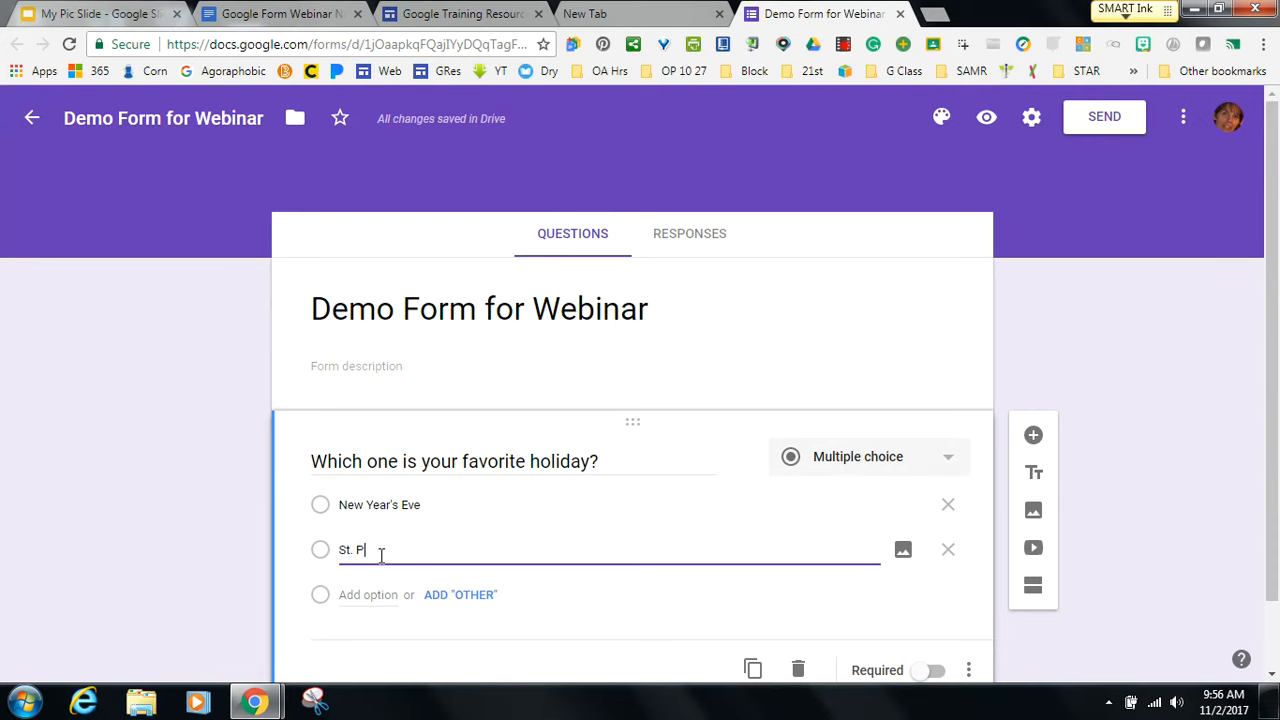
text(atir)
key(BackSpace)
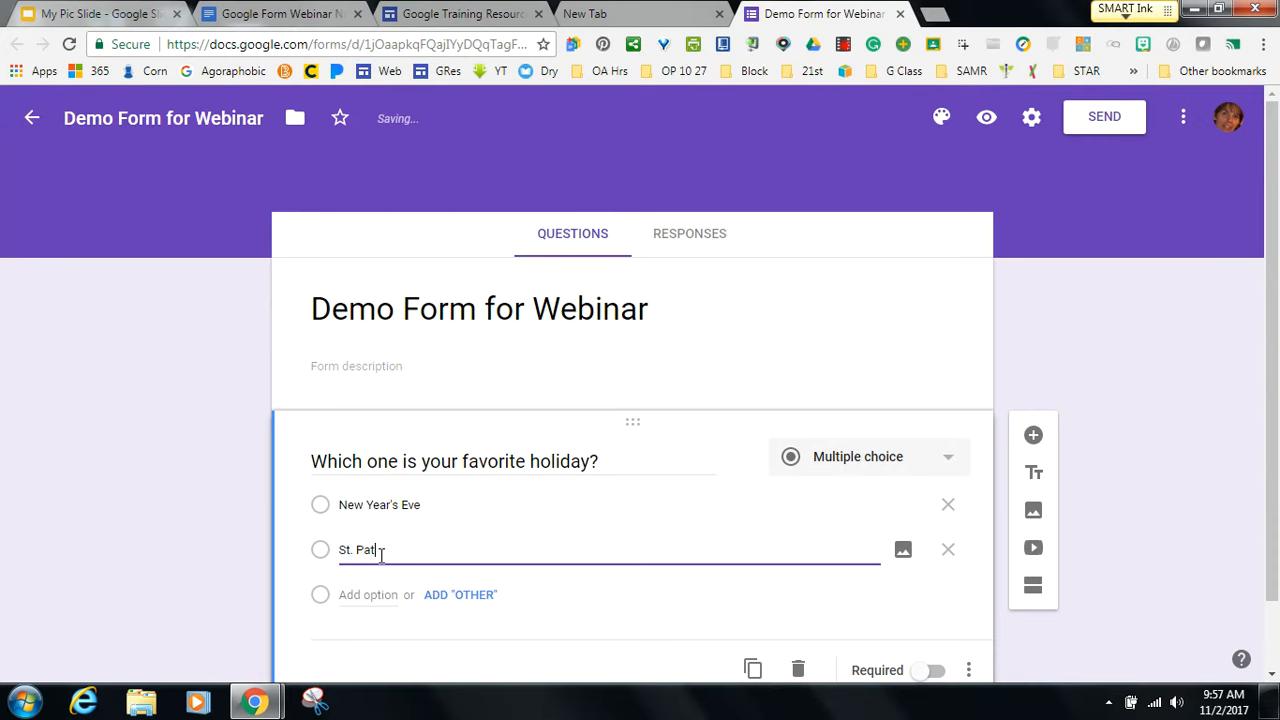
text(ck's Day)
click(396, 592)
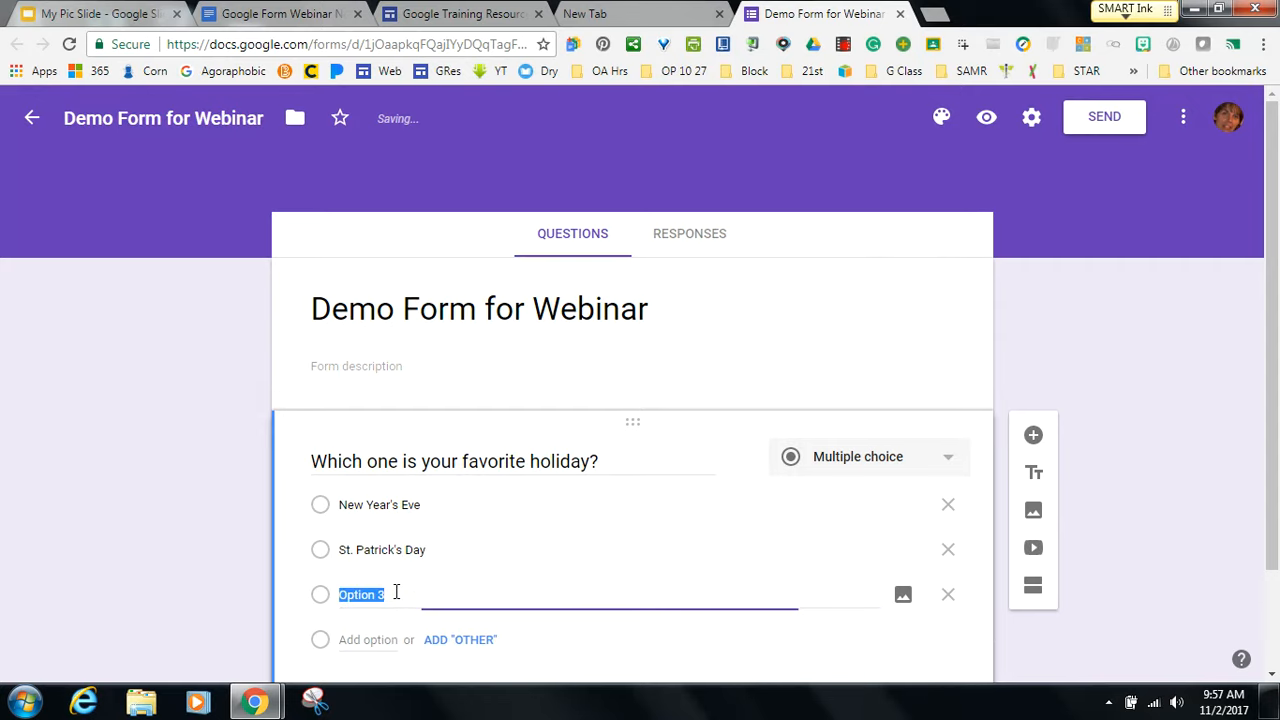
text(Easter)
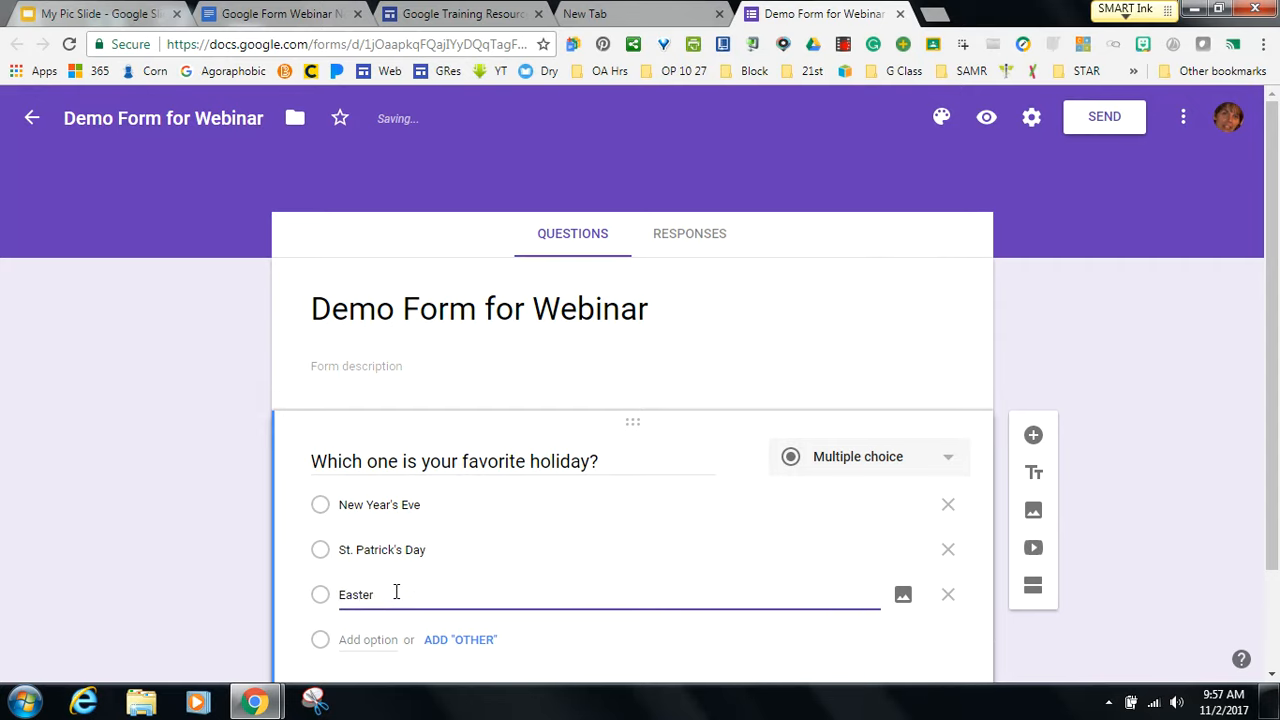
Add the remaining choices Fourth of July, Thanksgiving and Christmas to the holiday question.
click(376, 634)
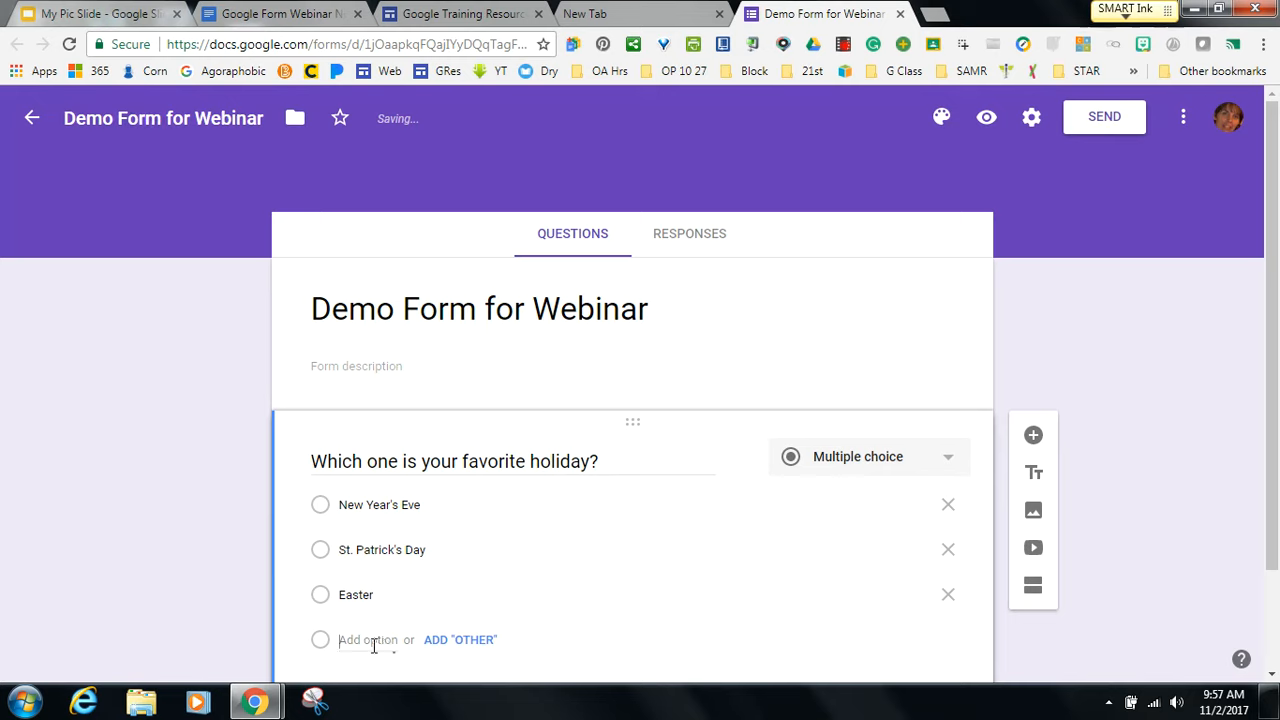
text(F)
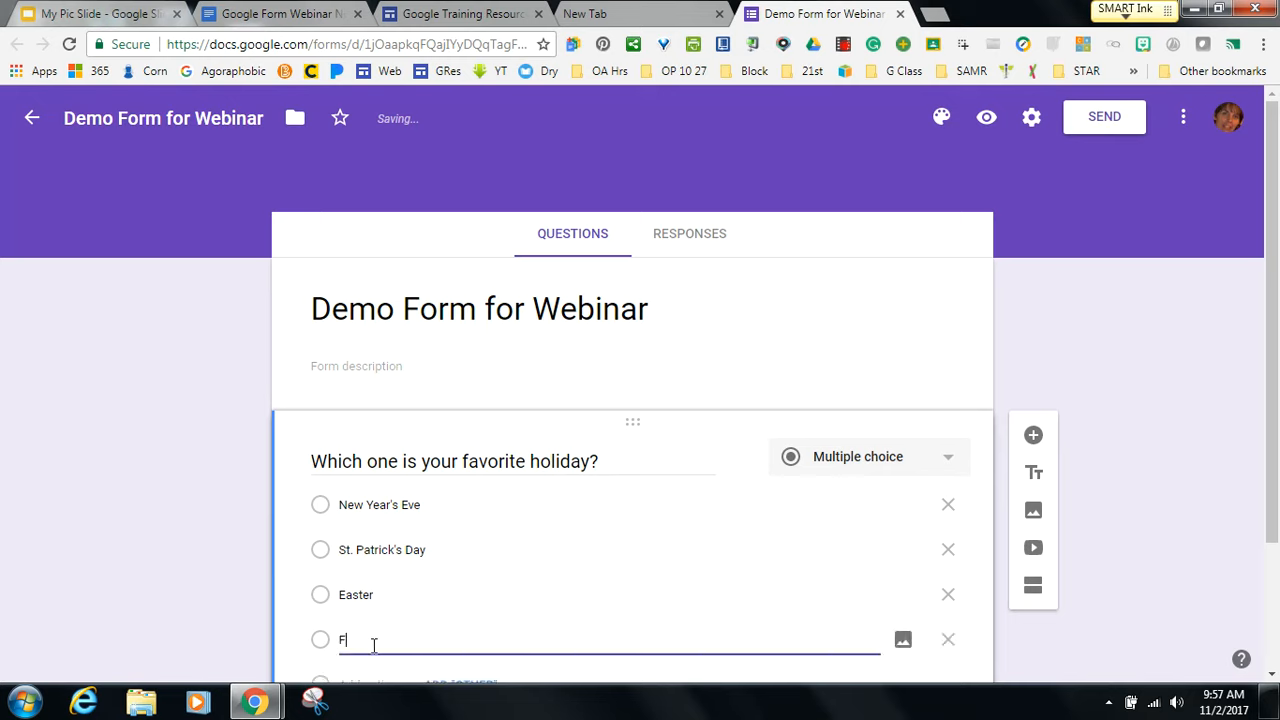
text(ourth of July)
drag(1272, 497, 1272, 564)
click(365, 598)
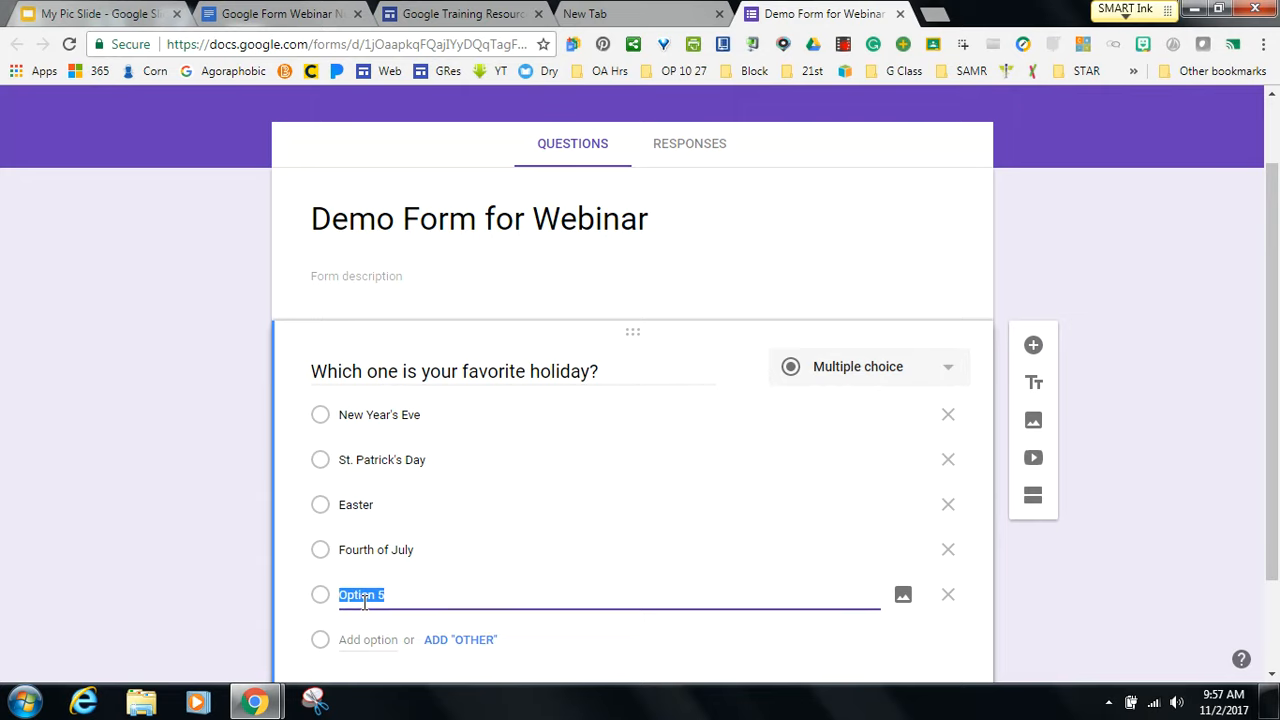
text(Thanksgiving)
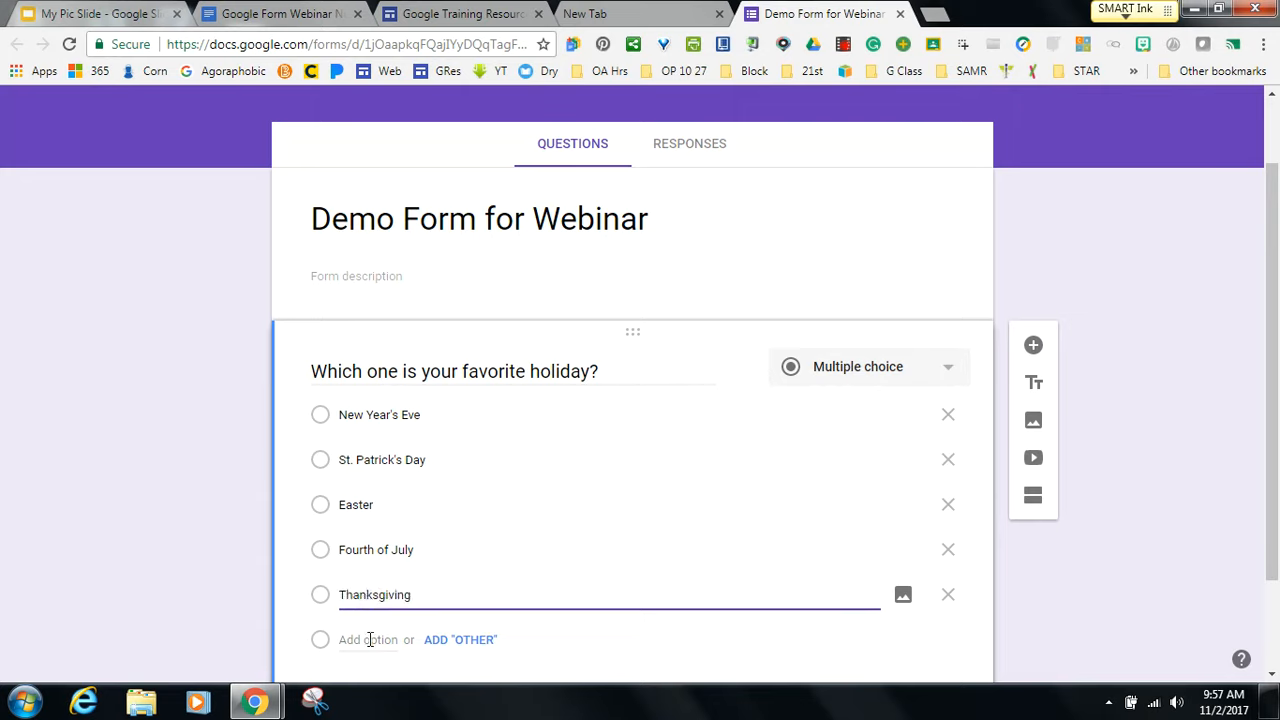
click(369, 640)
text(Chri)
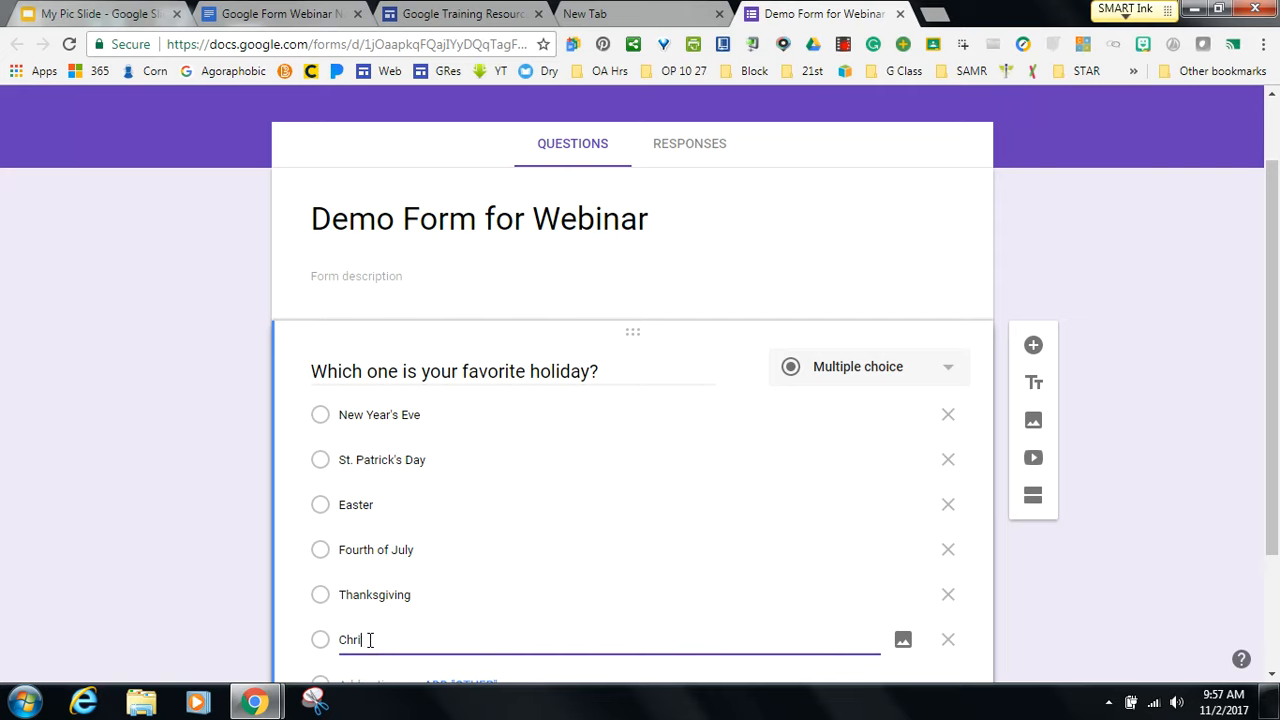
text(stmas)
mouse_move(1274, 438)
mouse_down()
mouse_move(1275, 490)
mouse_move(1274, 443)
mouse_up()
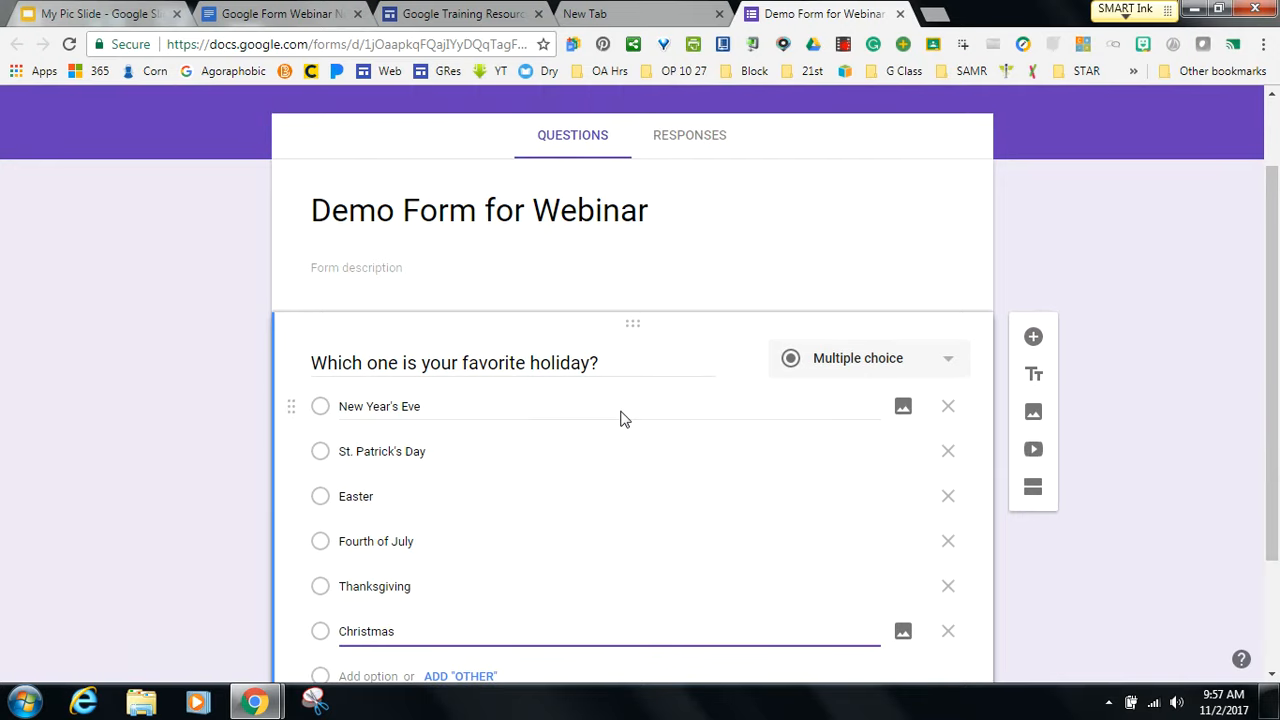
drag(1275, 492, 1265, 385)
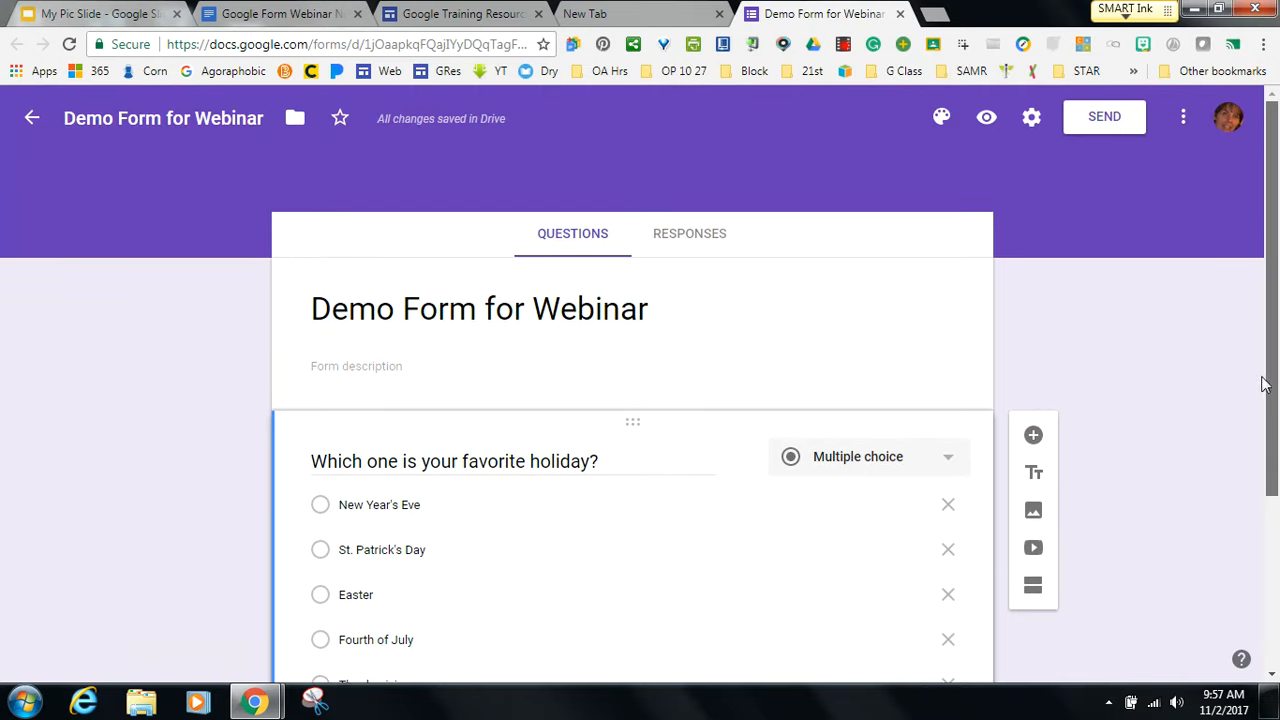
Preview the form, submit a test response choosing Christmas, and close the preview tab.
click(987, 121)
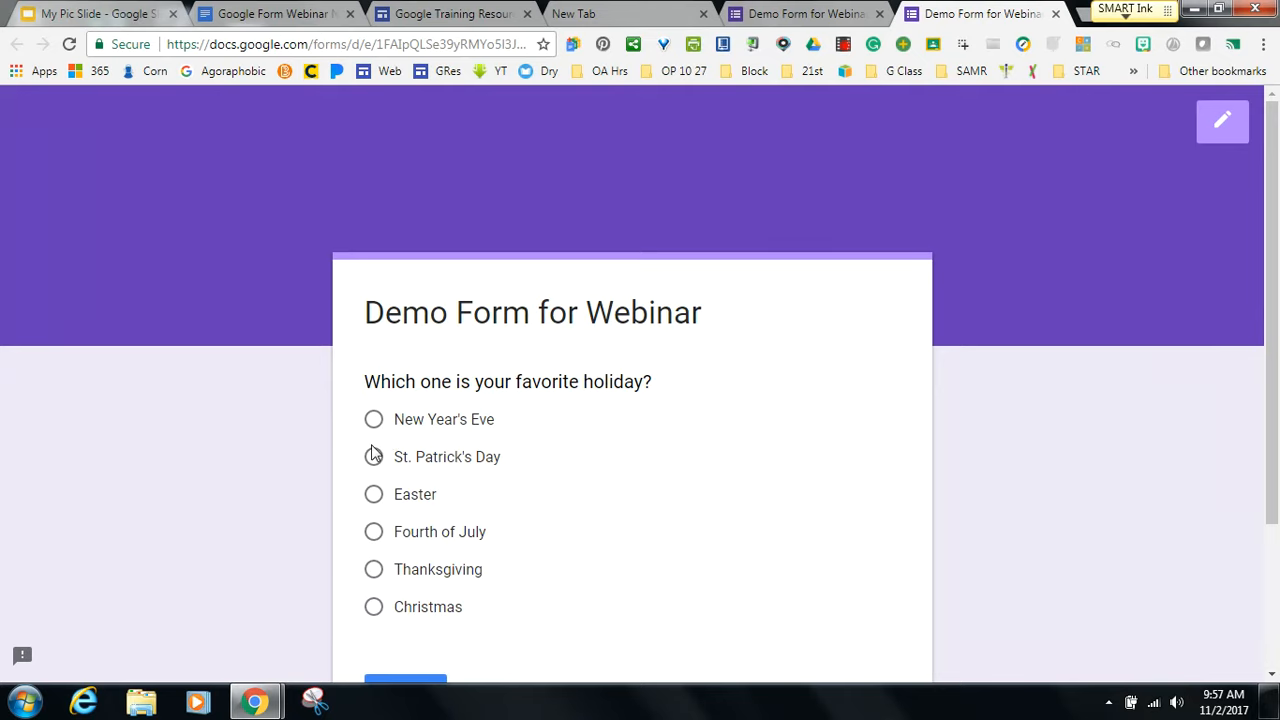
click(373, 607)
drag(1274, 273, 1274, 335)
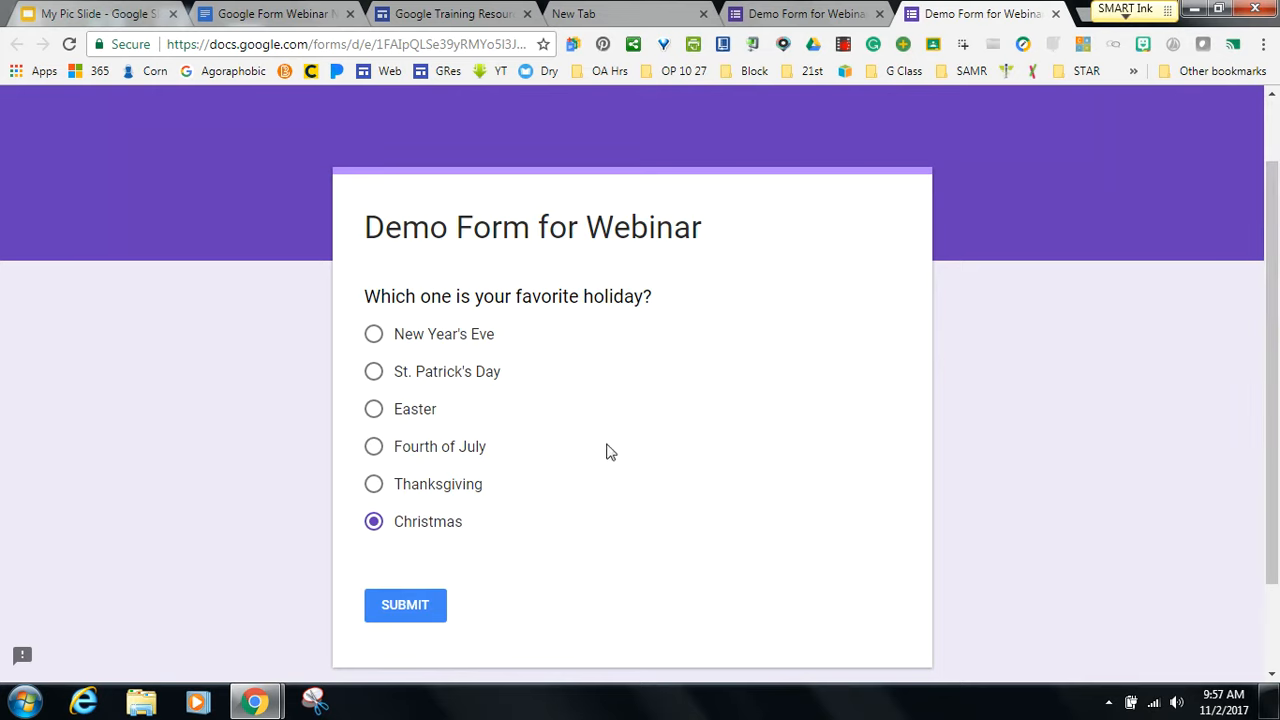
click(397, 610)
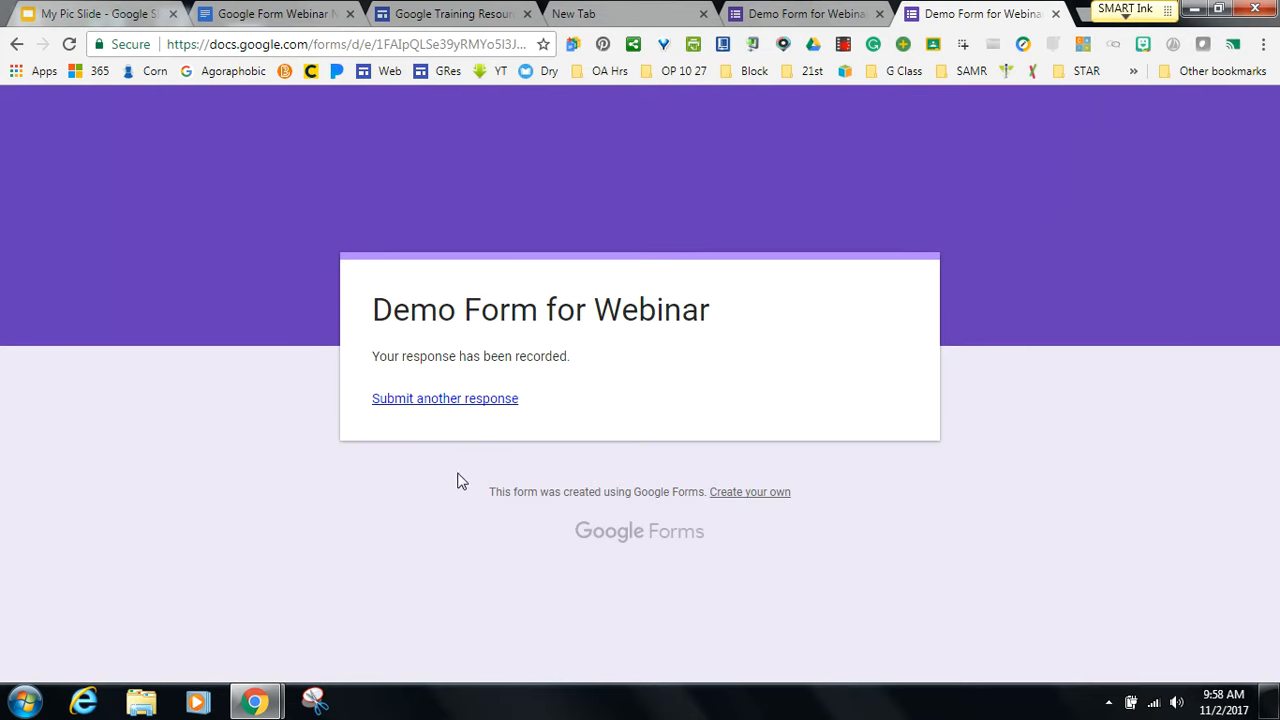
click(1056, 14)
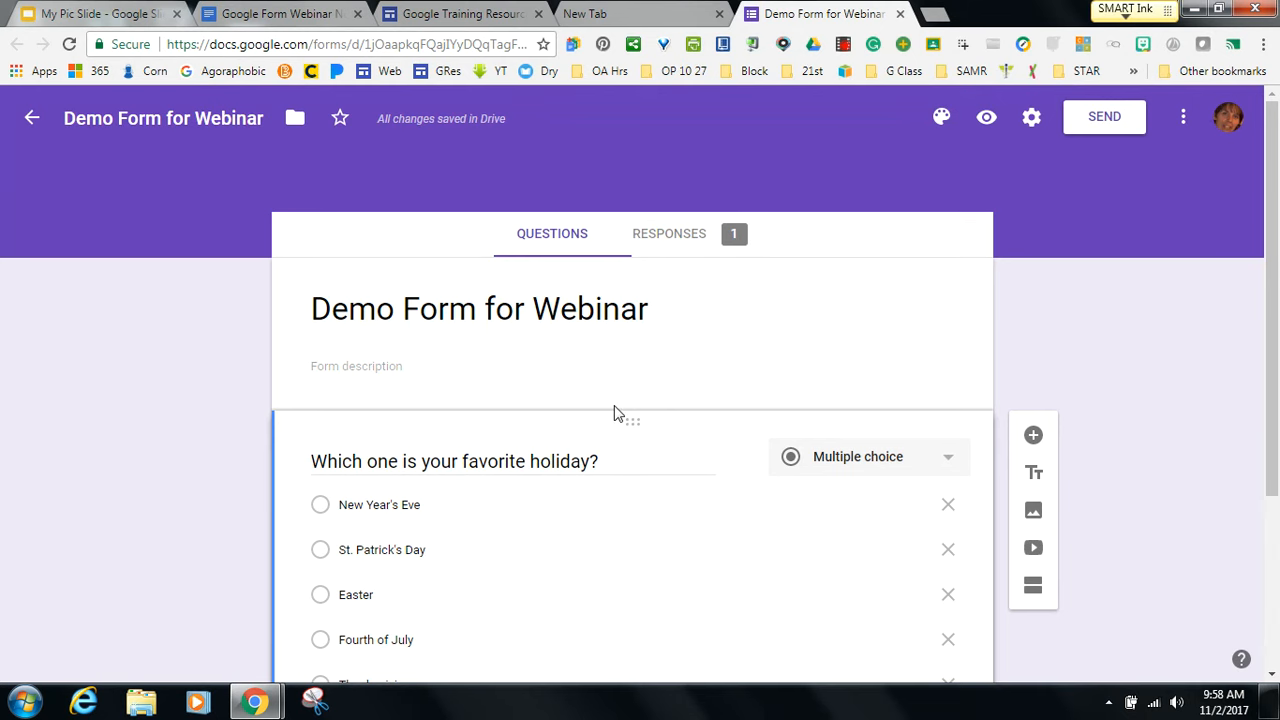
Add a blank question below the holiday question, then duplicate the holiday question.
drag(1275, 285, 1260, 443)
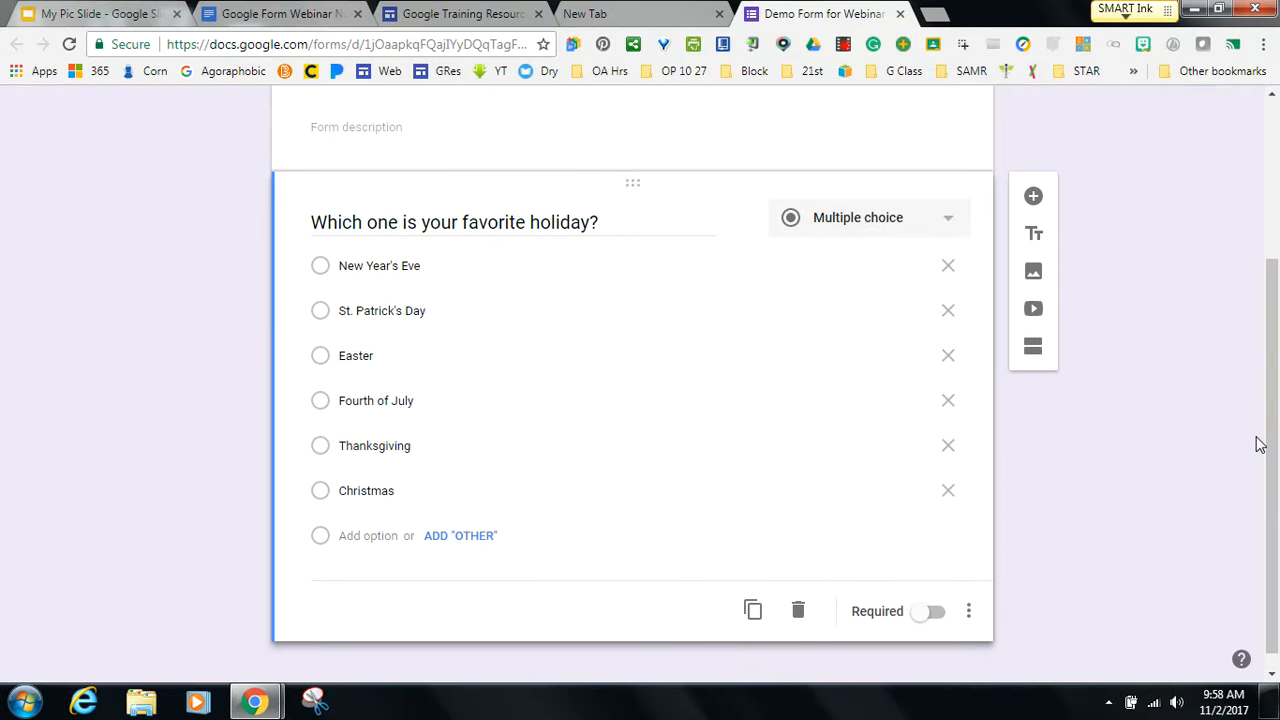
click(1033, 198)
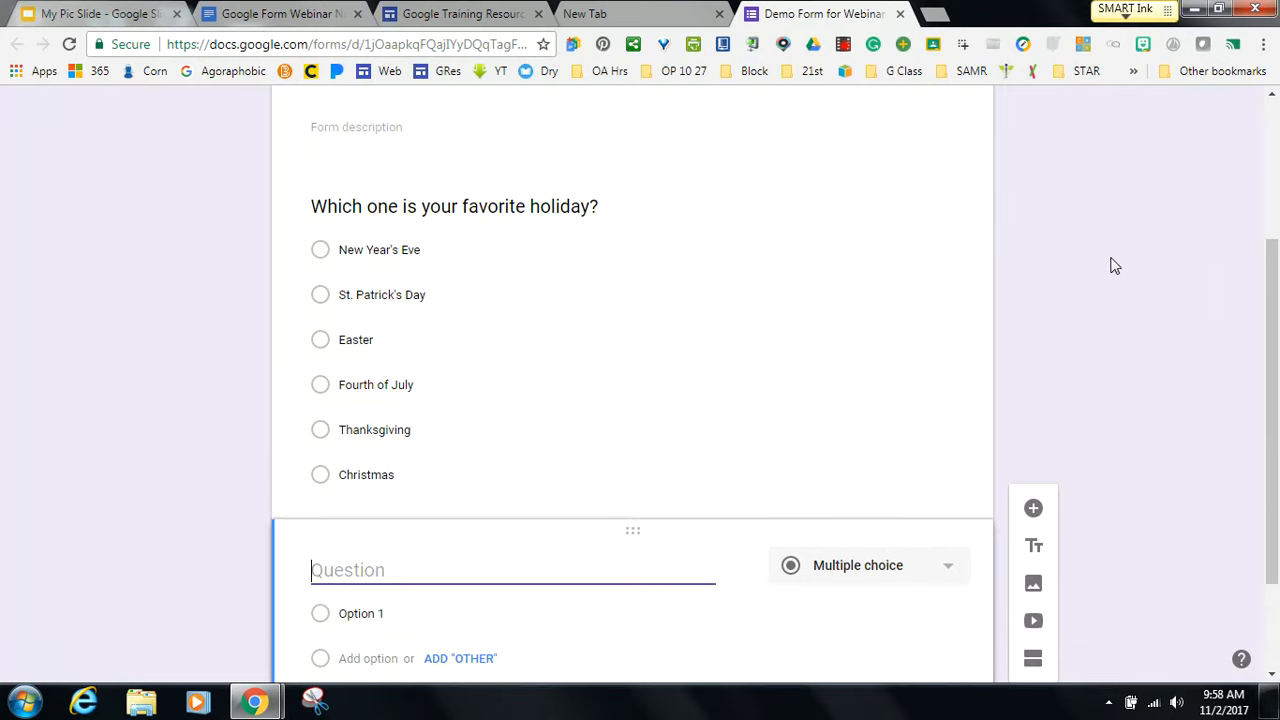
drag(1266, 350, 1270, 437)
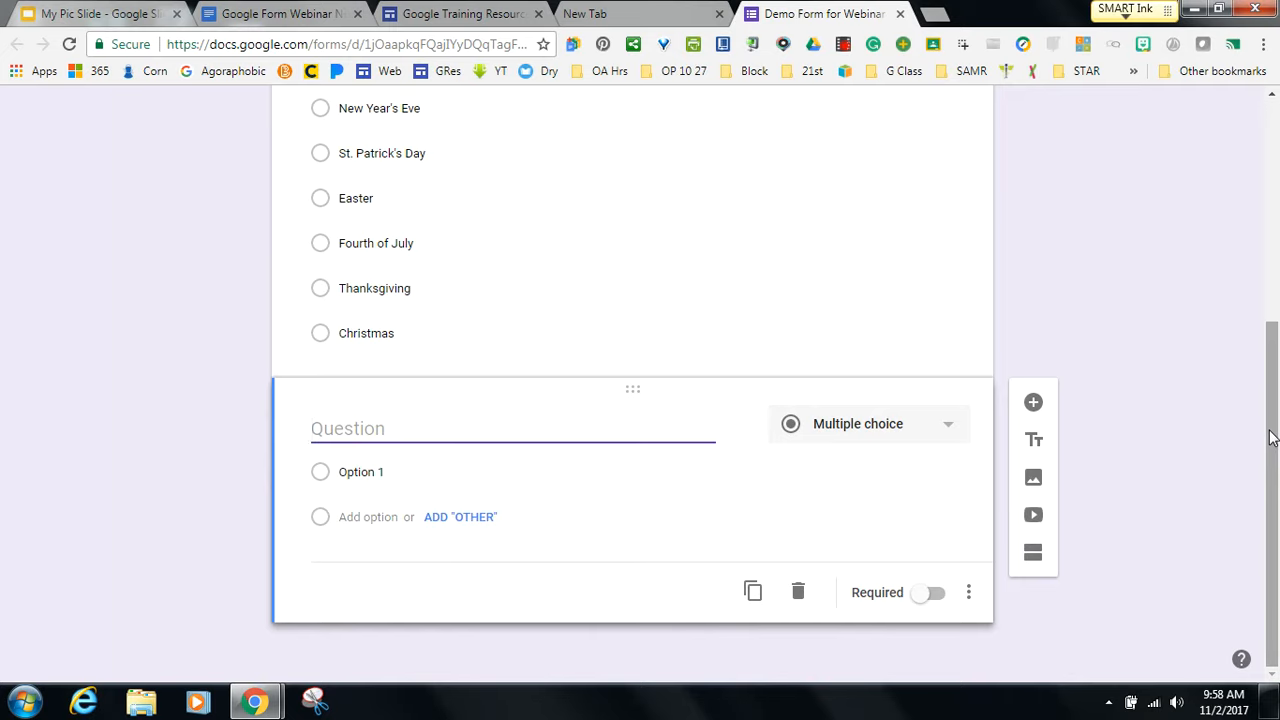
click(644, 272)
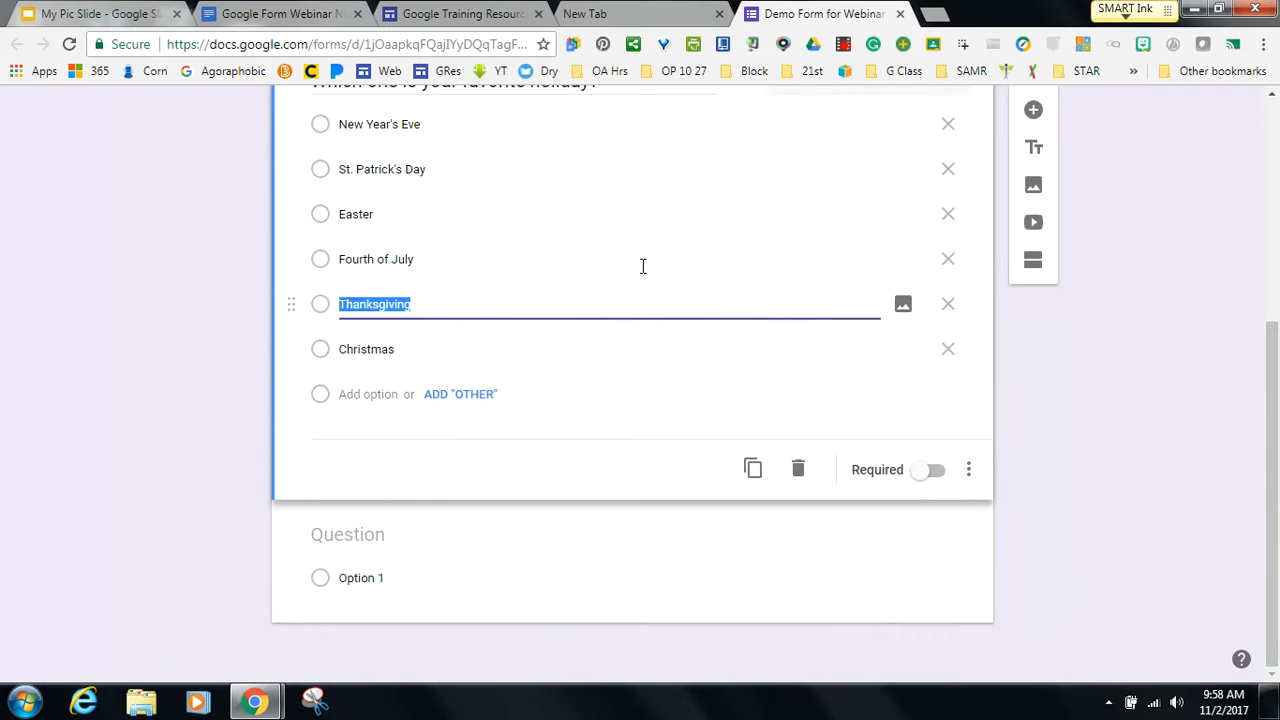
drag(1273, 405, 1274, 366)
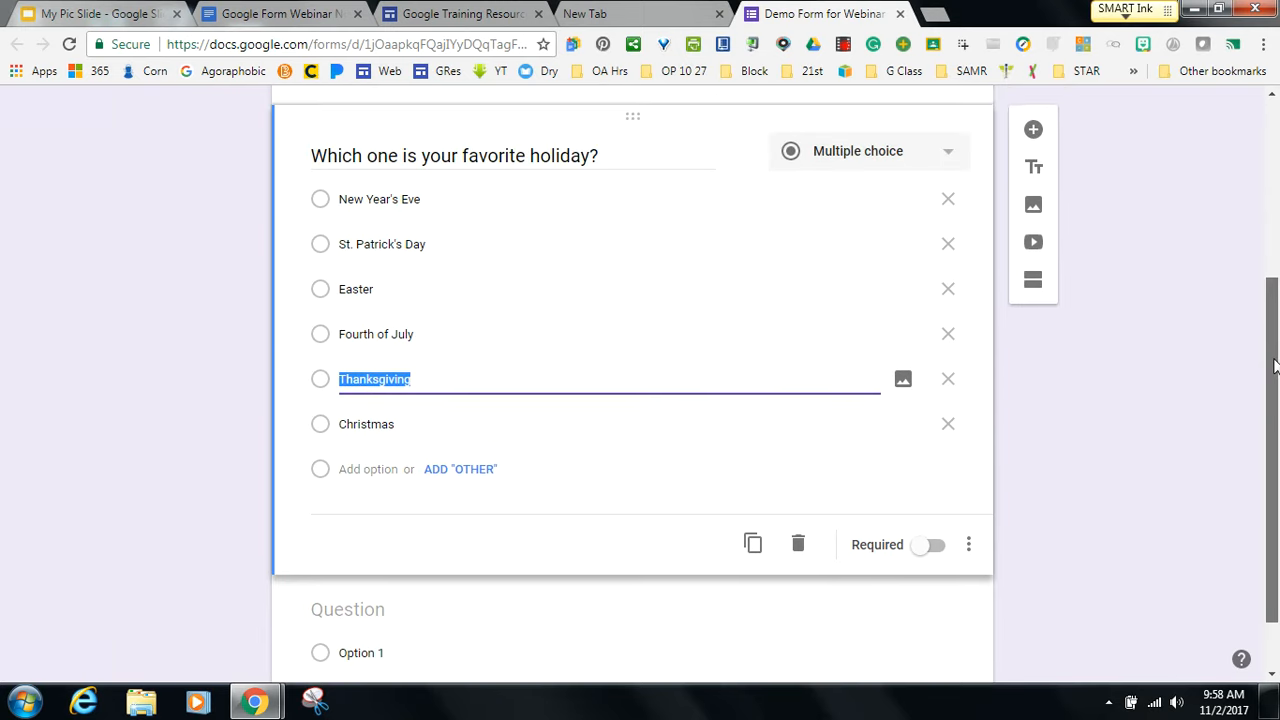
click(751, 529)
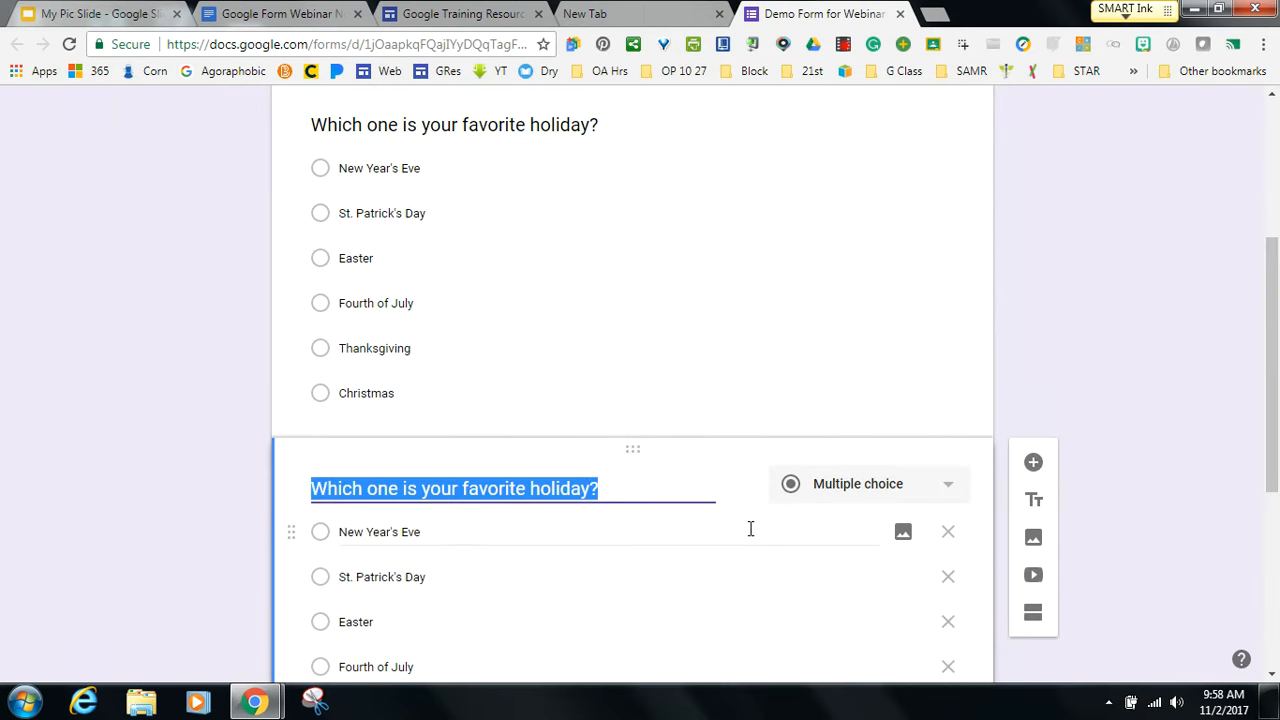
Delete the duplicate holiday question, mark the original Required, and open the form preview.
drag(1274, 436, 1271, 569)
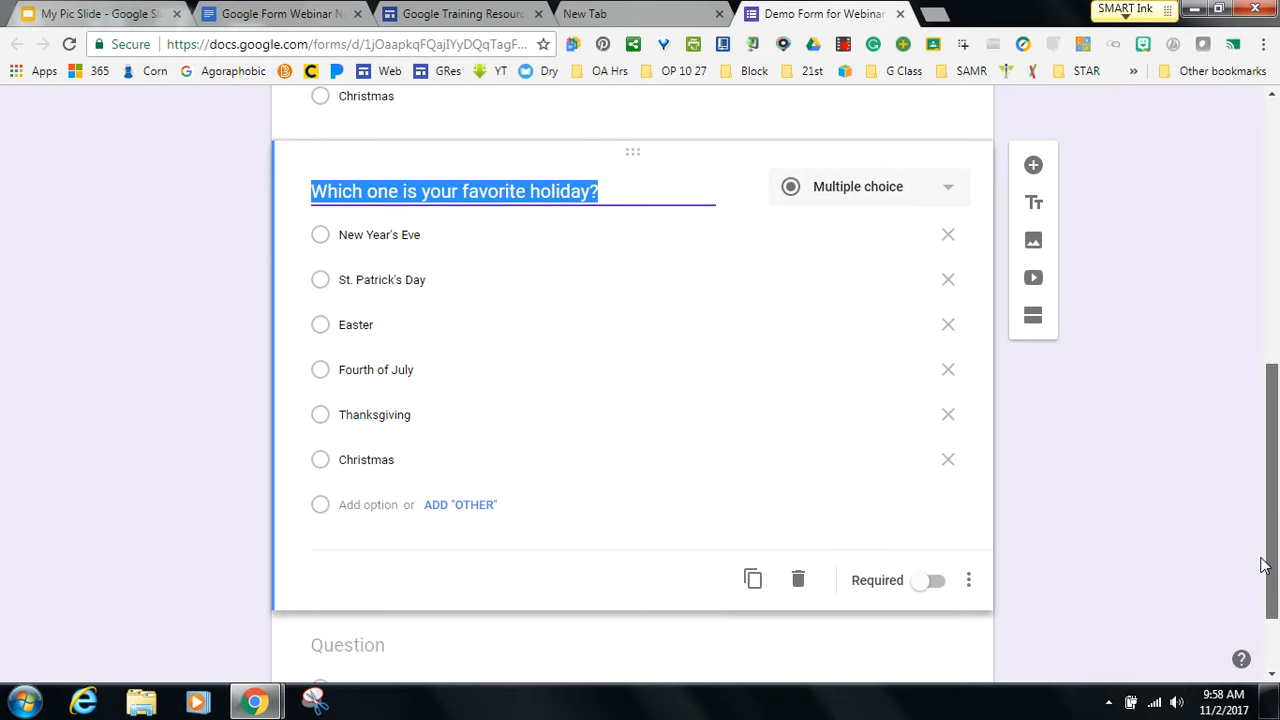
click(798, 584)
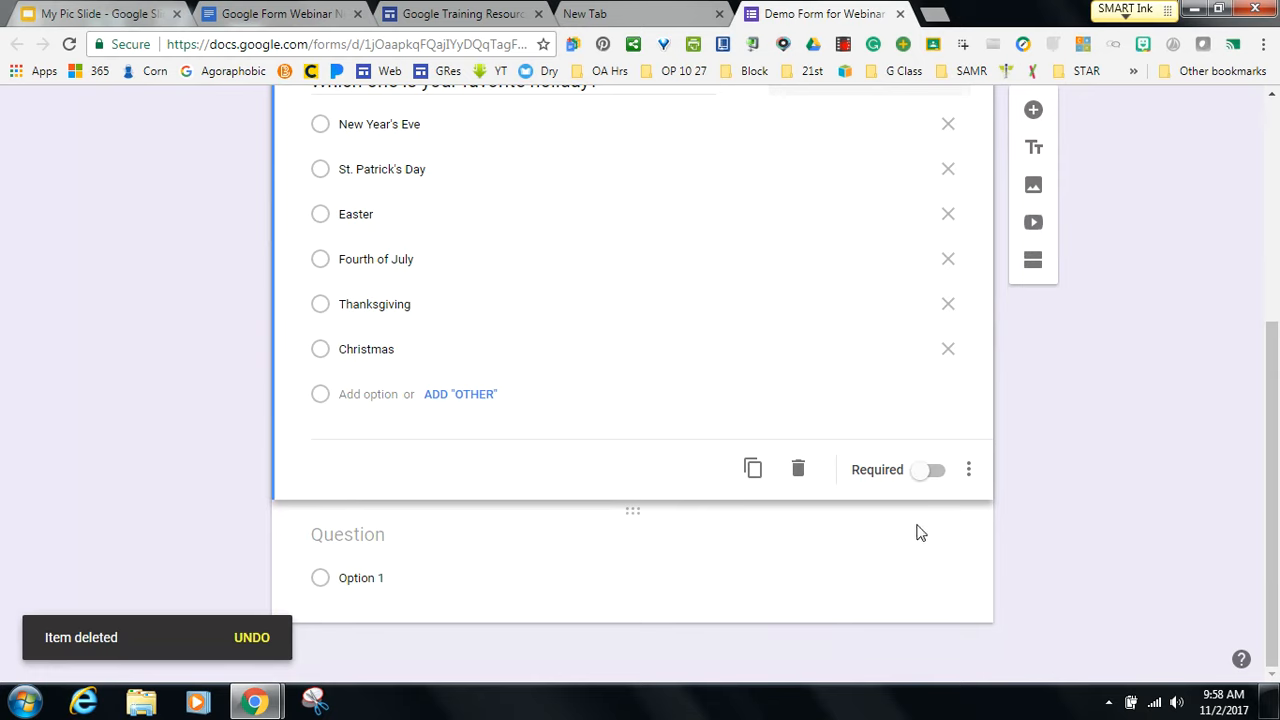
click(926, 472)
drag(1271, 478, 1260, 240)
click(986, 117)
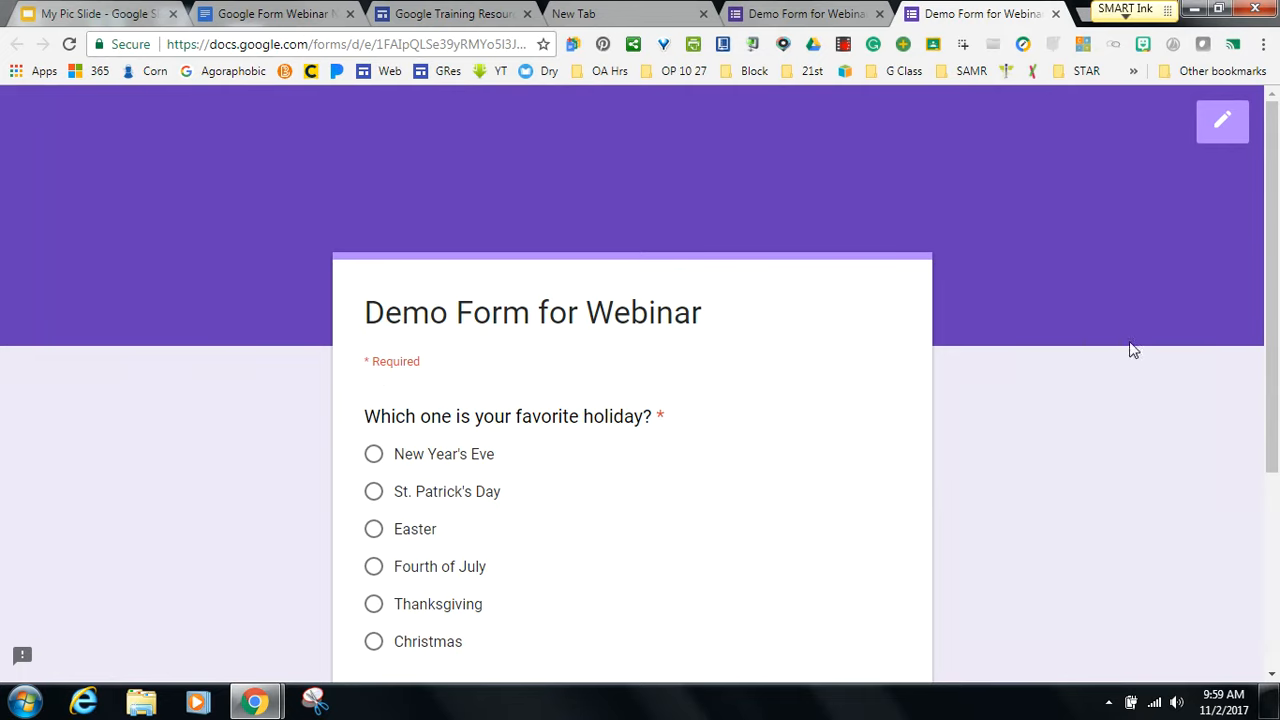
Scroll through the respondent preview, then close it to return to the form editor.
drag(1271, 332, 1260, 463)
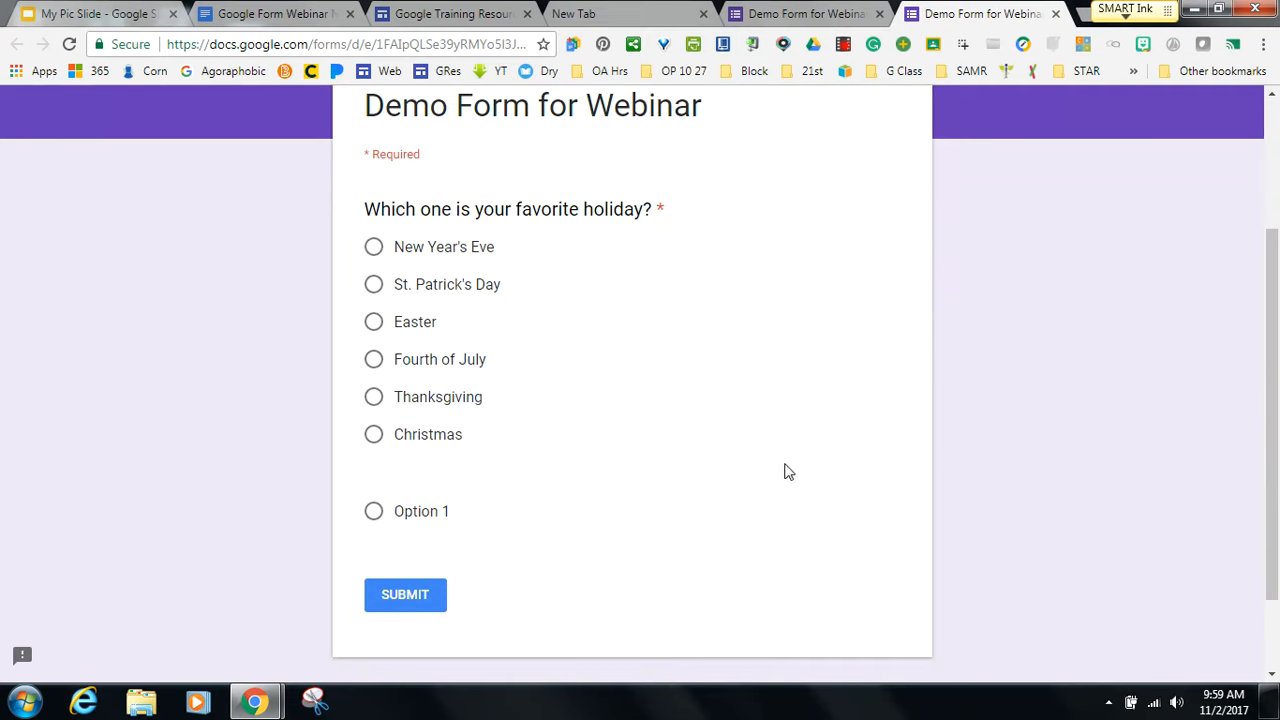
click(1055, 14)
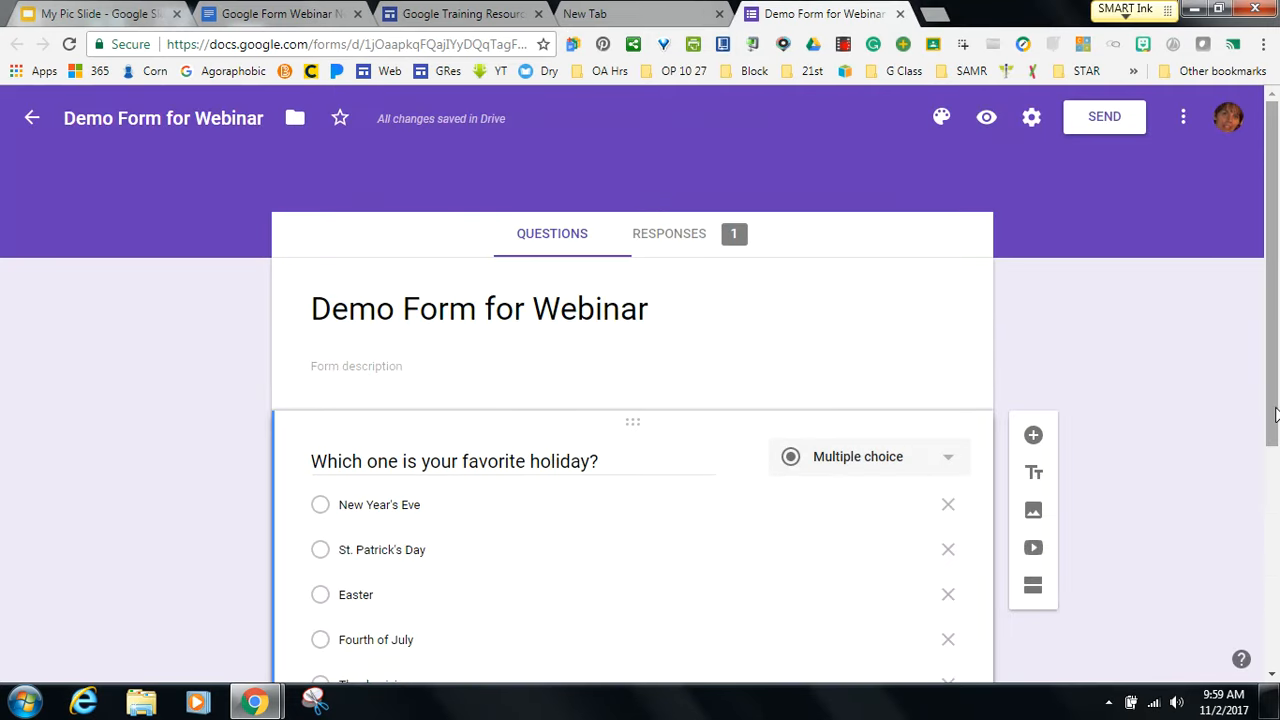
Add a new Short answer question below the holiday question.
drag(1276, 415, 1276, 485)
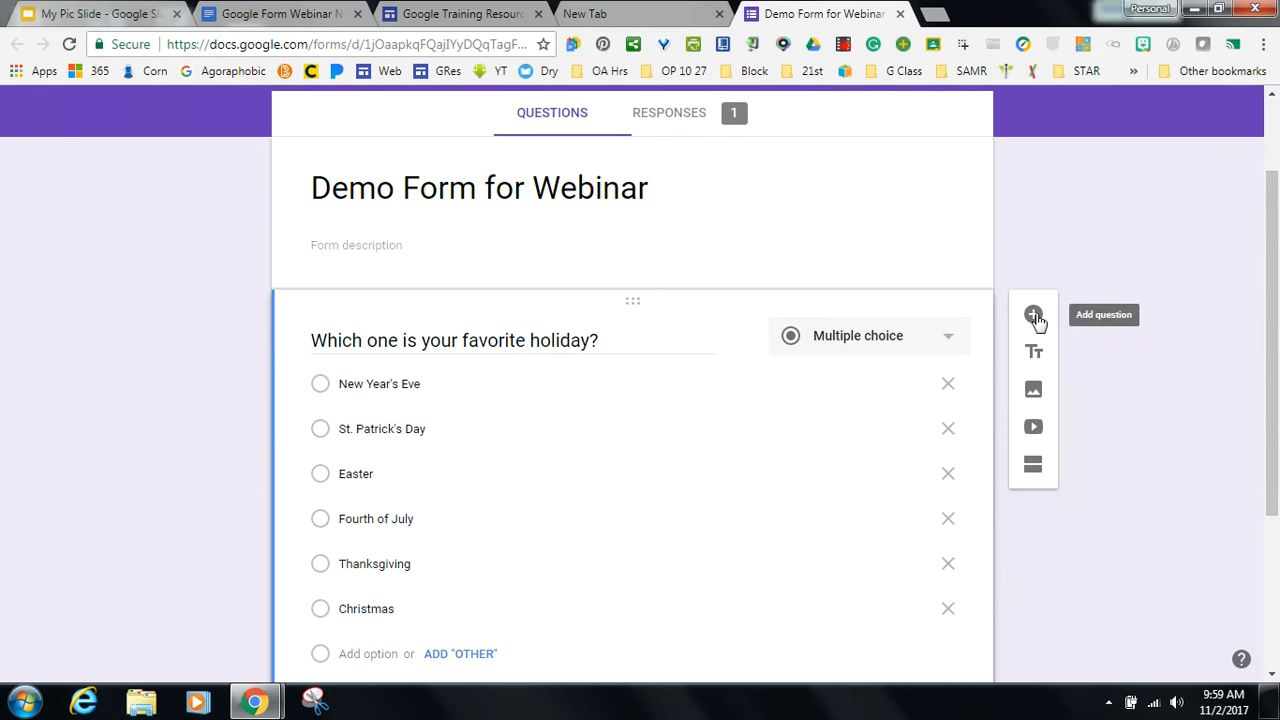
click(1034, 316)
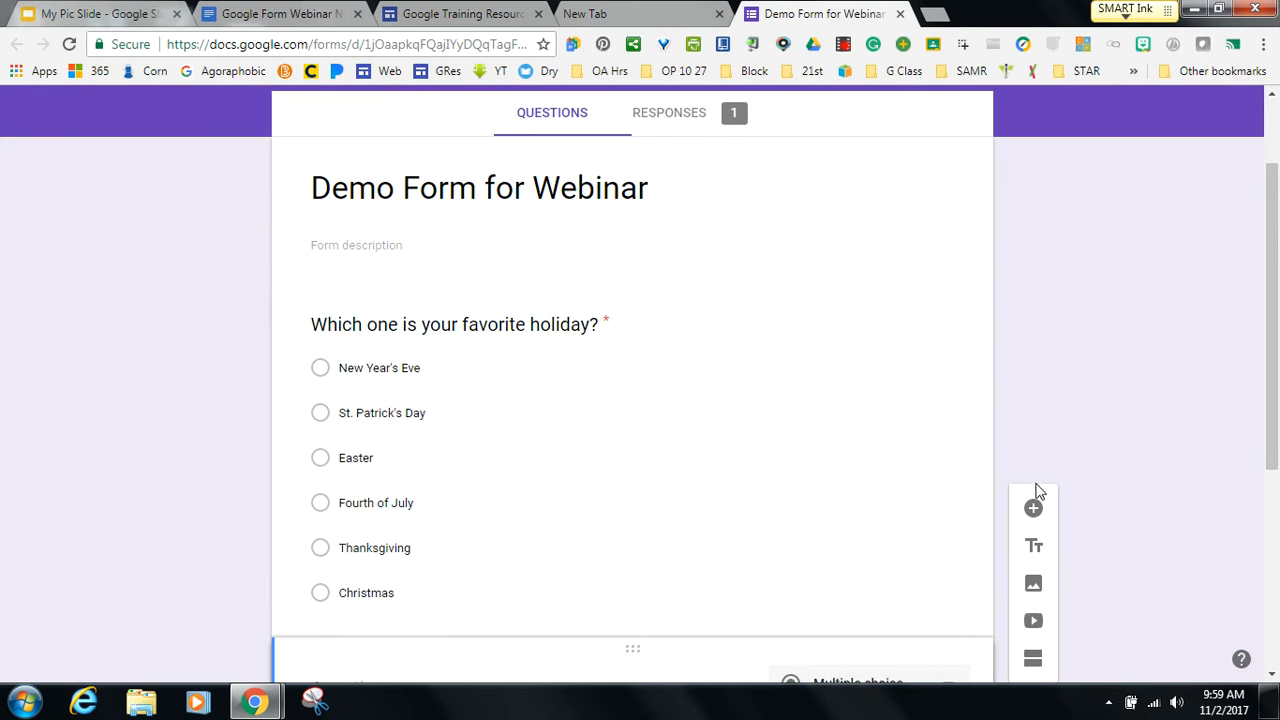
scroll(1249, 588, down, 3)
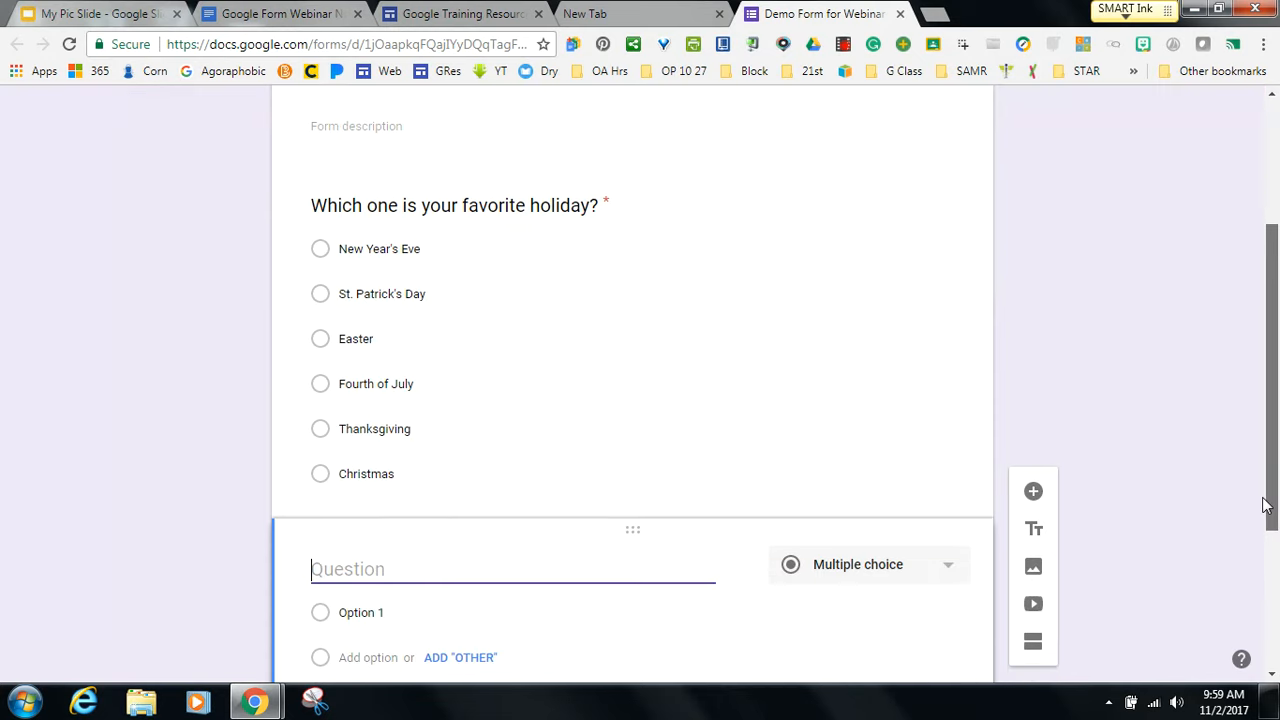
click(950, 408)
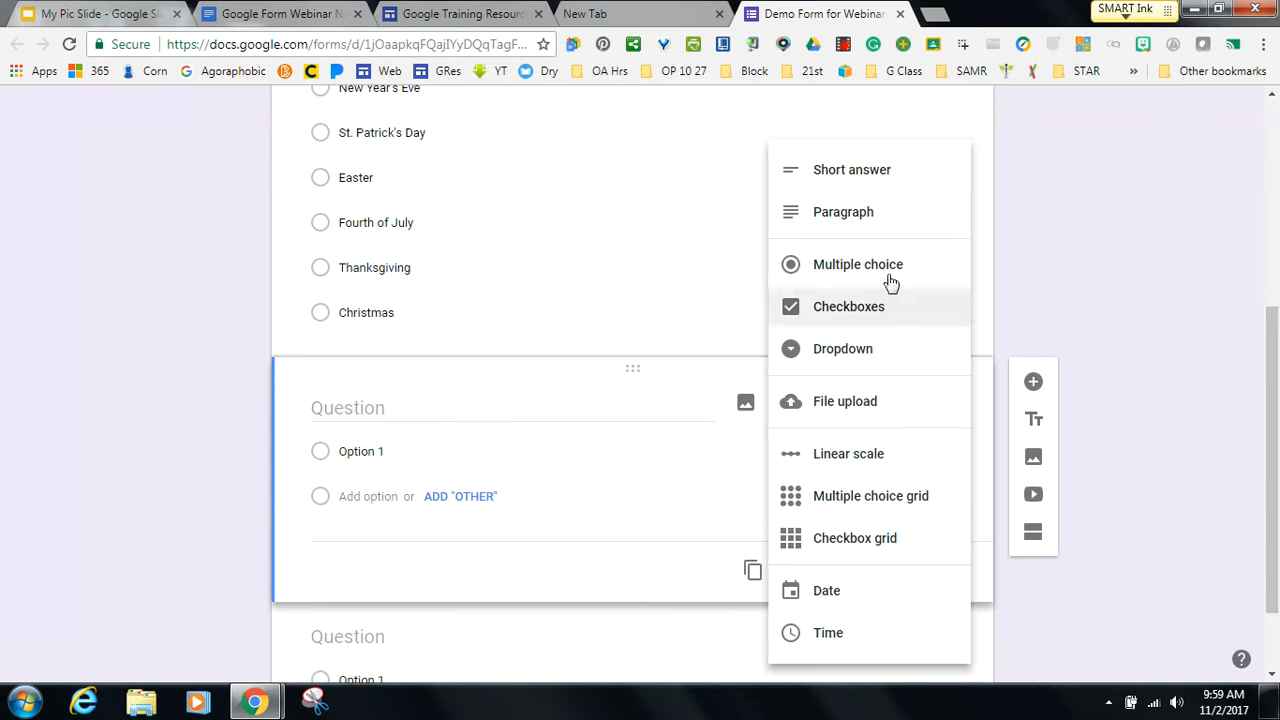
click(863, 177)
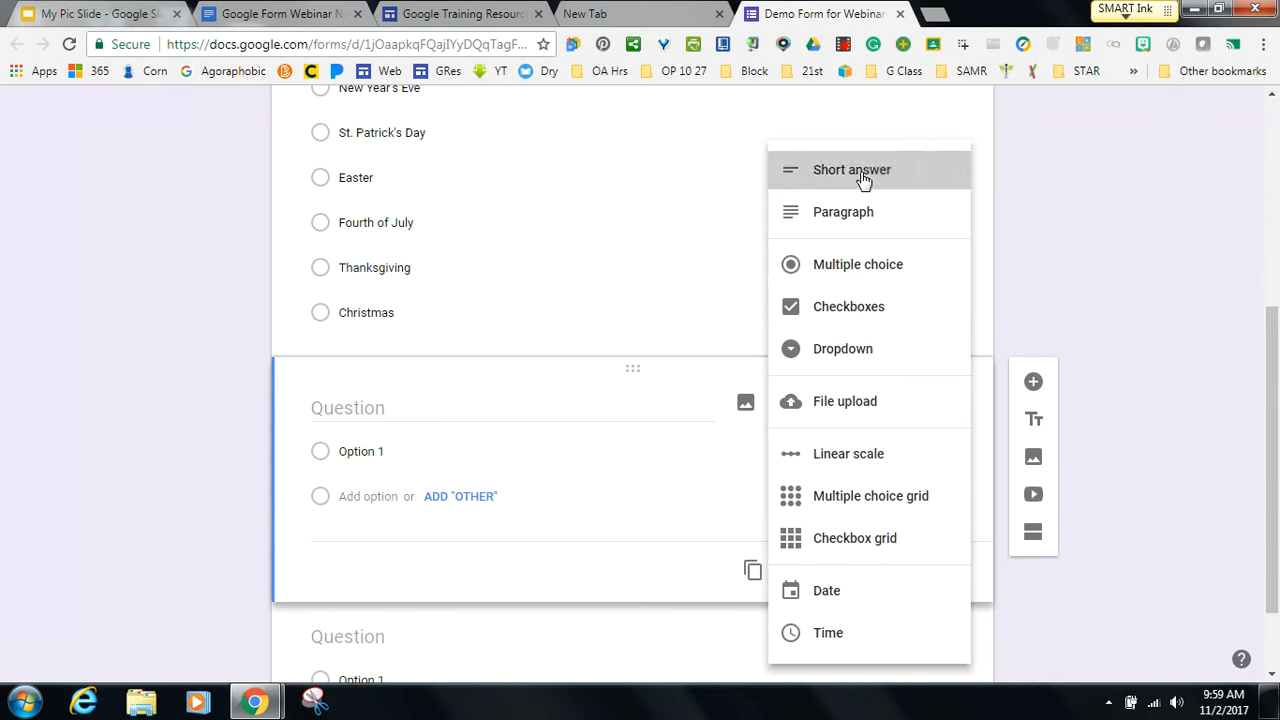
Title the question 'Type your name' followed by an example name in parentheses.
click(376, 408)
text(W)
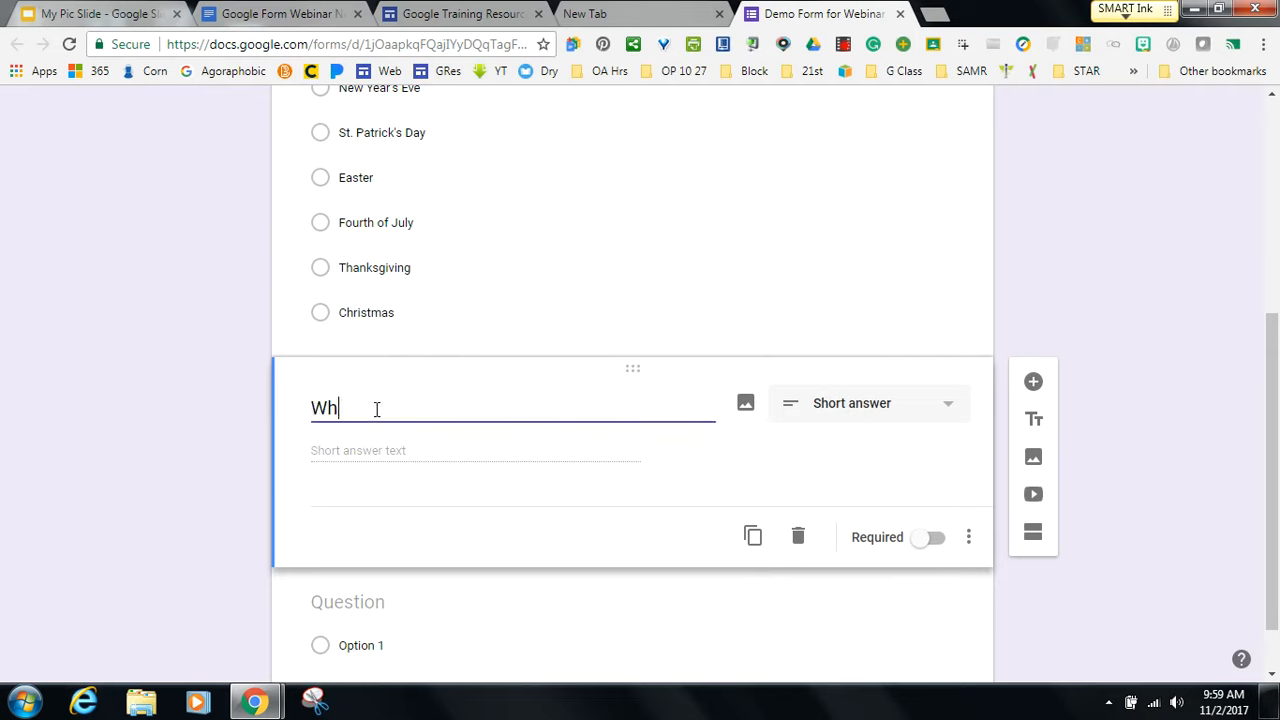
text(h)
key(BackSpace)
key(BackSpace)
text(Type your name (ex.)
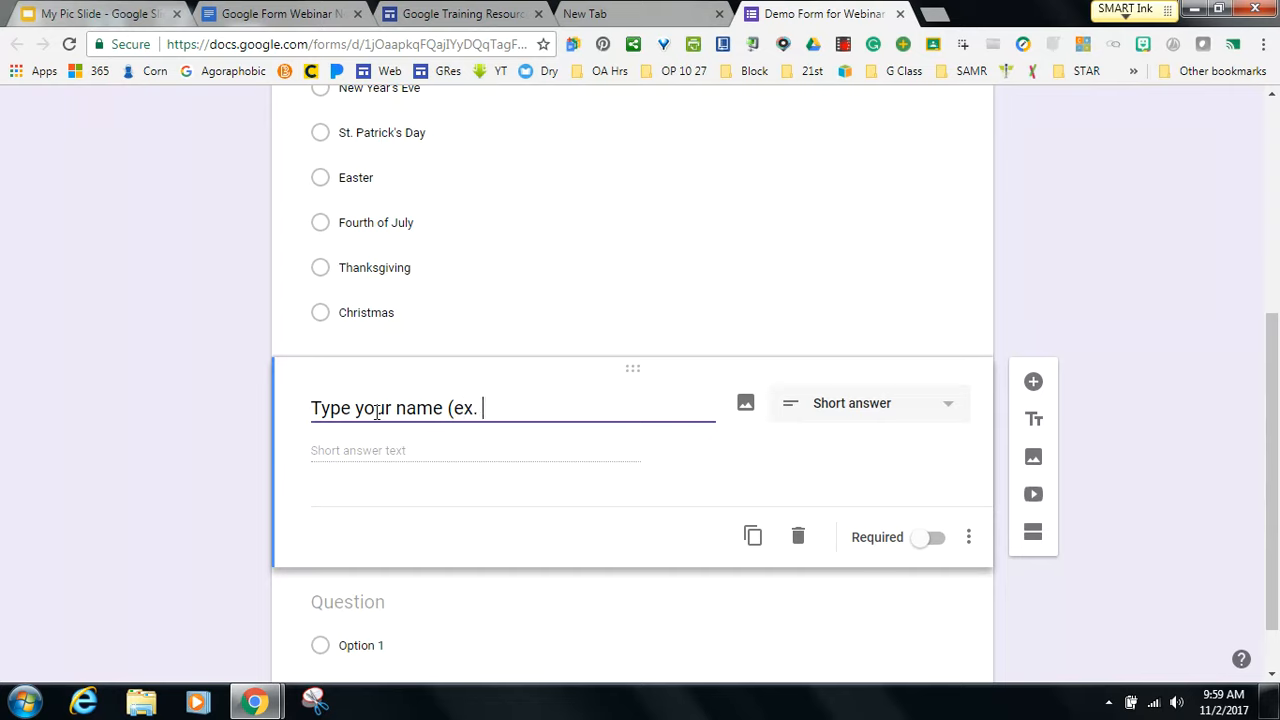
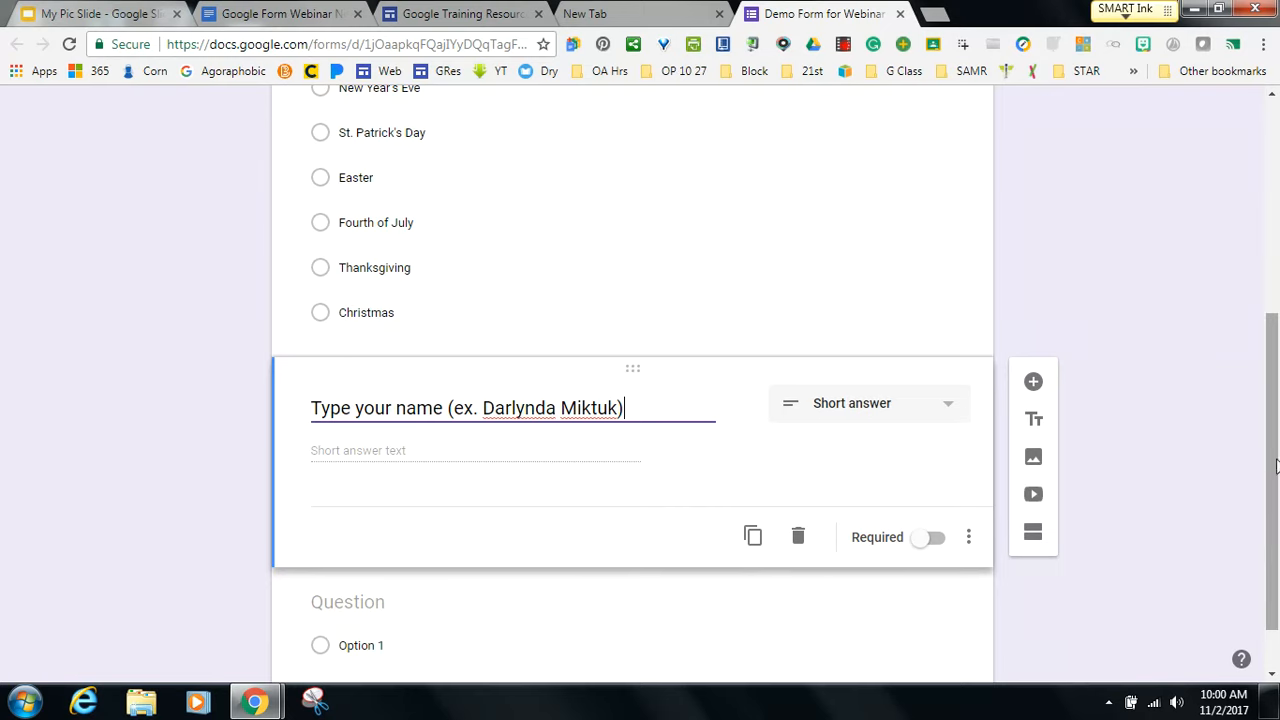
drag(1274, 471, 1274, 259)
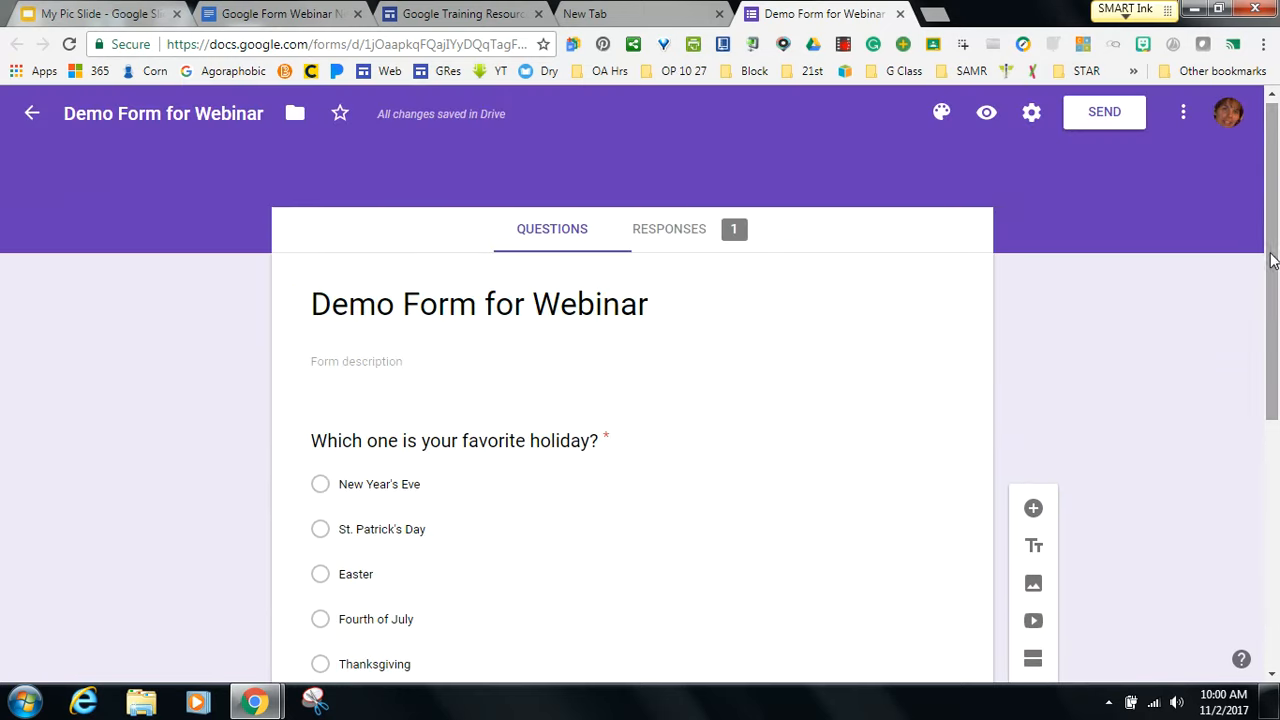
Preview the form as a respondent, try the name answer field, then close the preview.
click(985, 117)
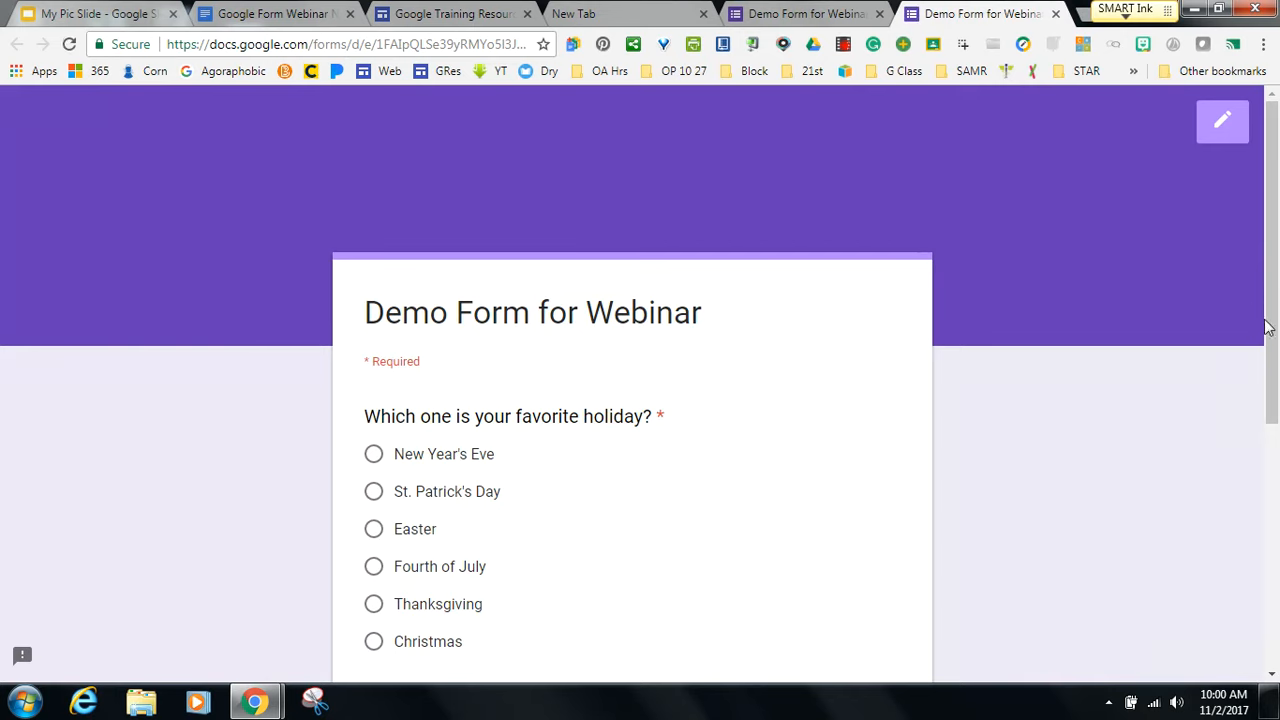
scroll(1276, 335, down, 3)
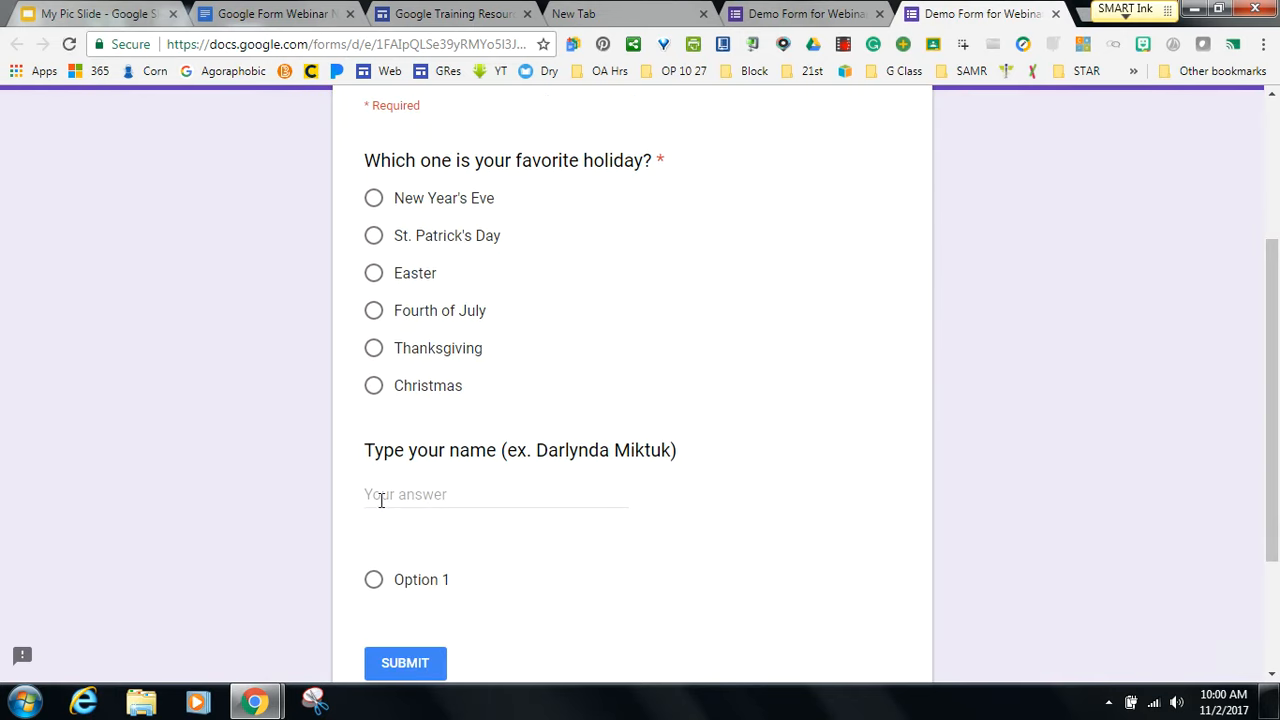
click(396, 501)
drag(1272, 487, 1247, 213)
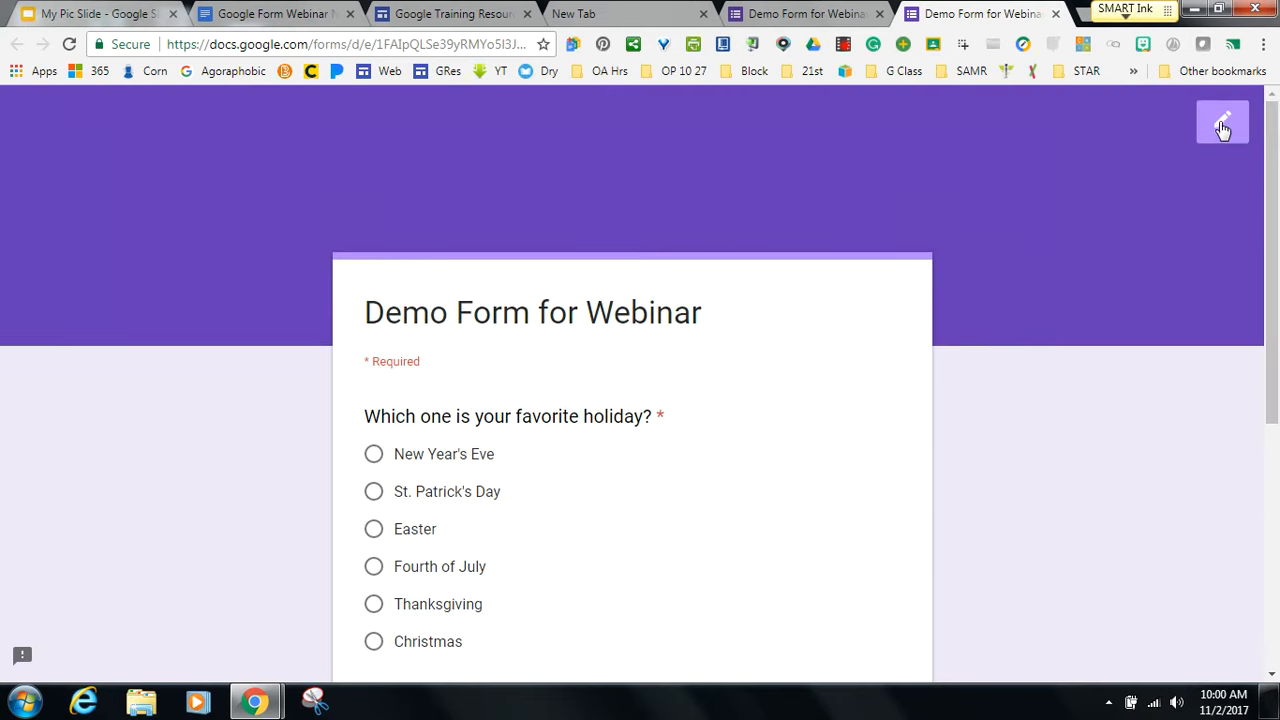
click(1054, 14)
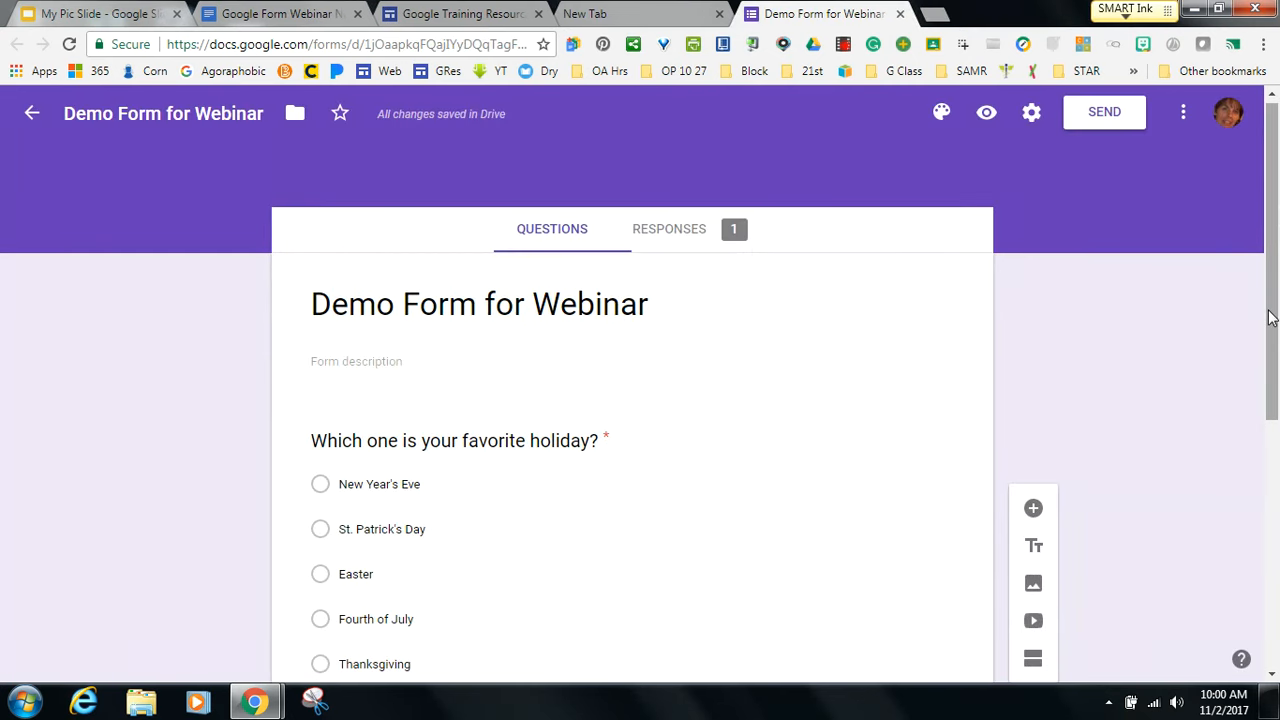
Drag the name question above the holiday question and add a new question after it.
drag(1270, 317, 1240, 577)
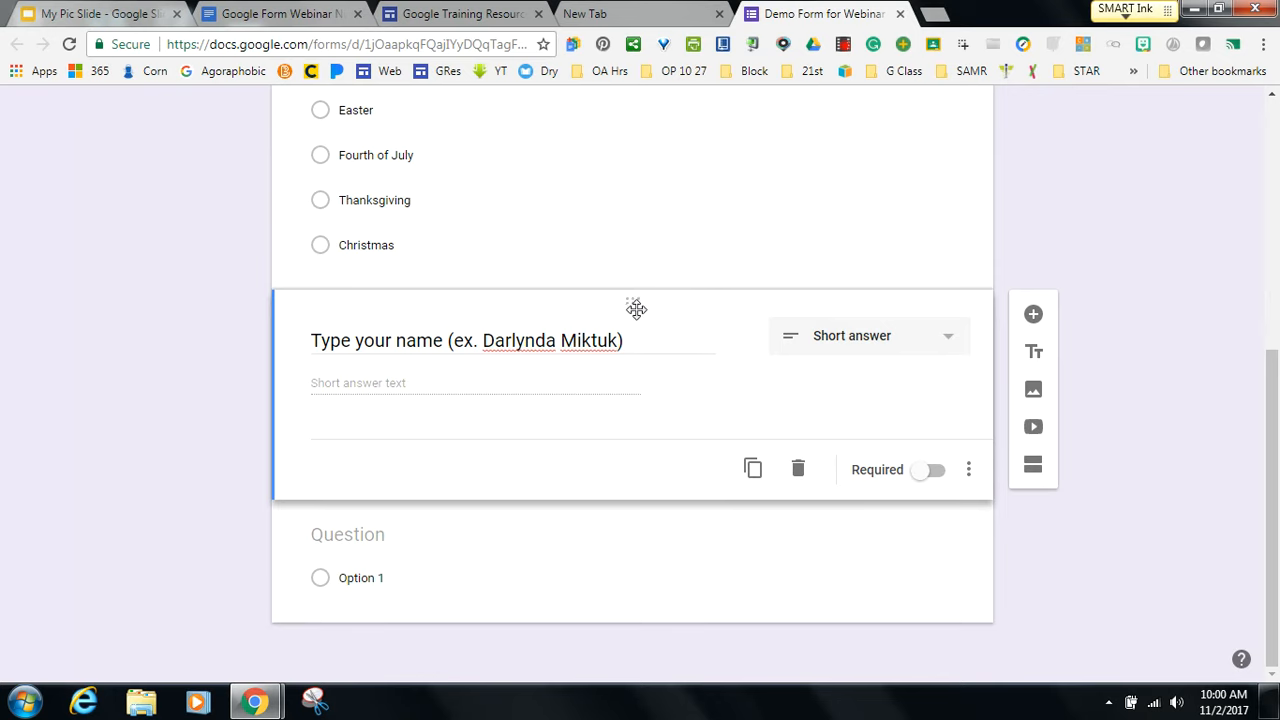
drag(634, 307, 631, 160)
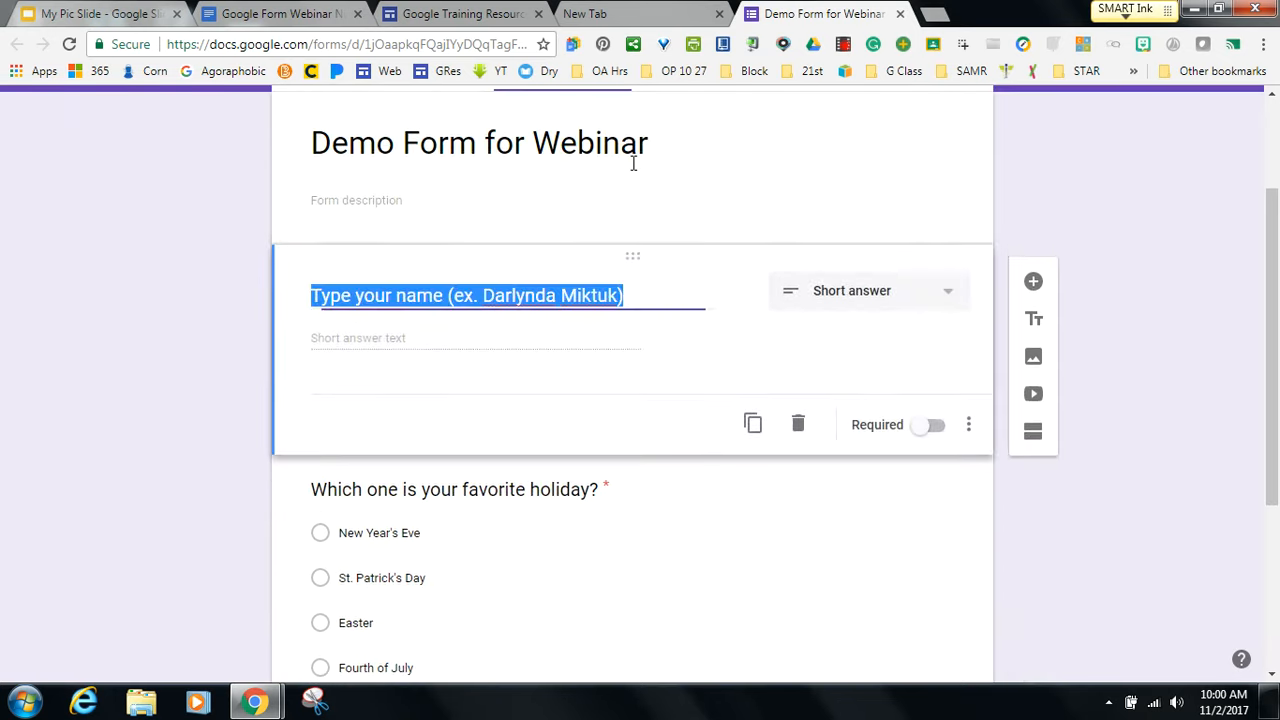
click(87, 425)
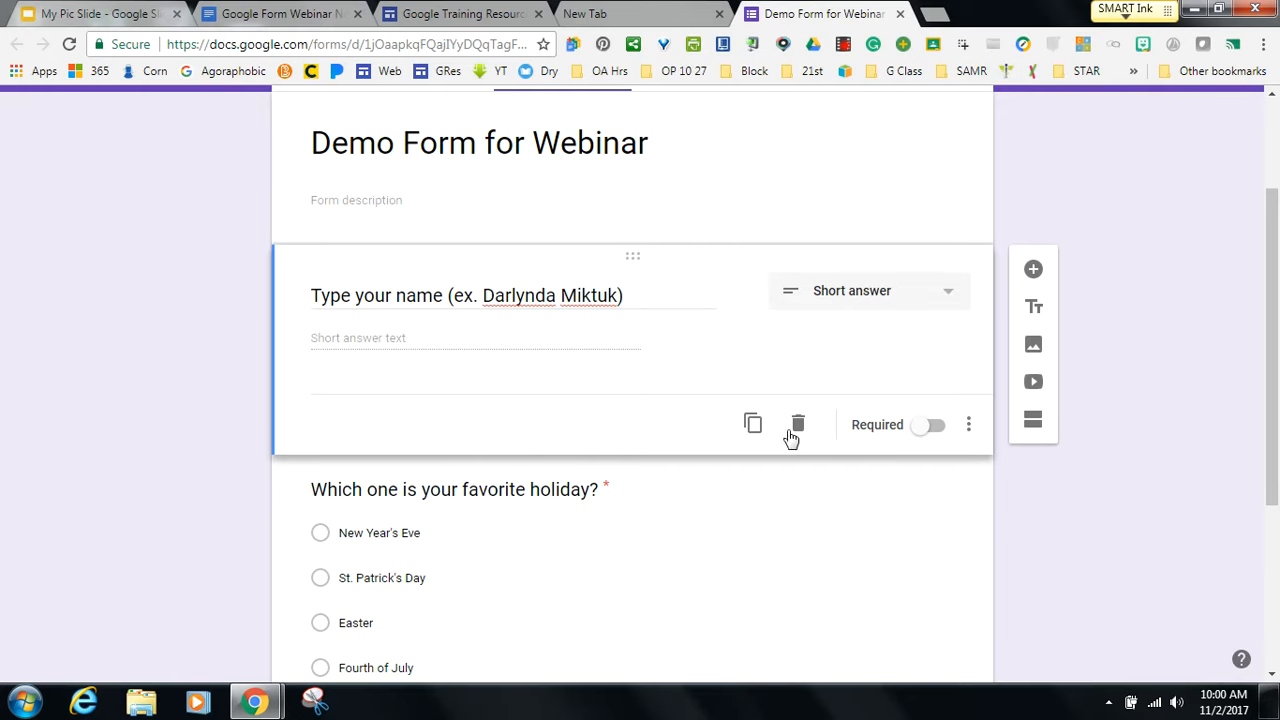
click(1033, 270)
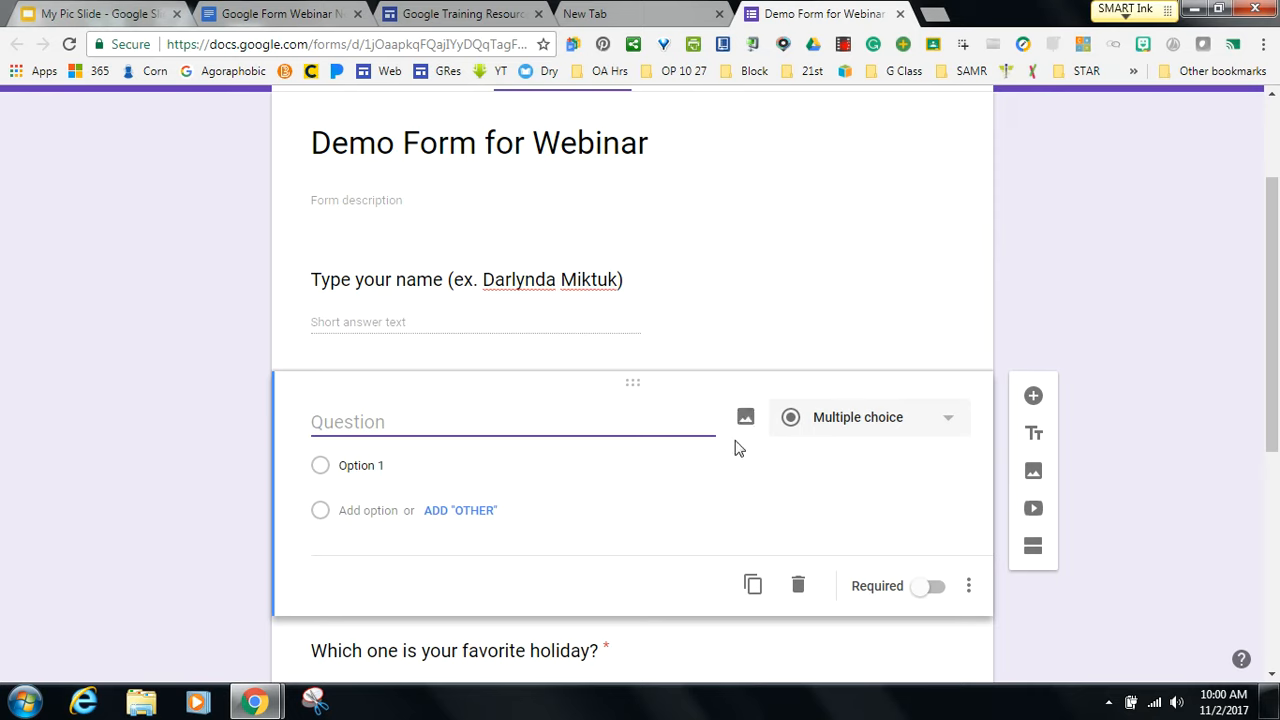
Make the second question a Date question titled 'Select today's date.'.
click(948, 427)
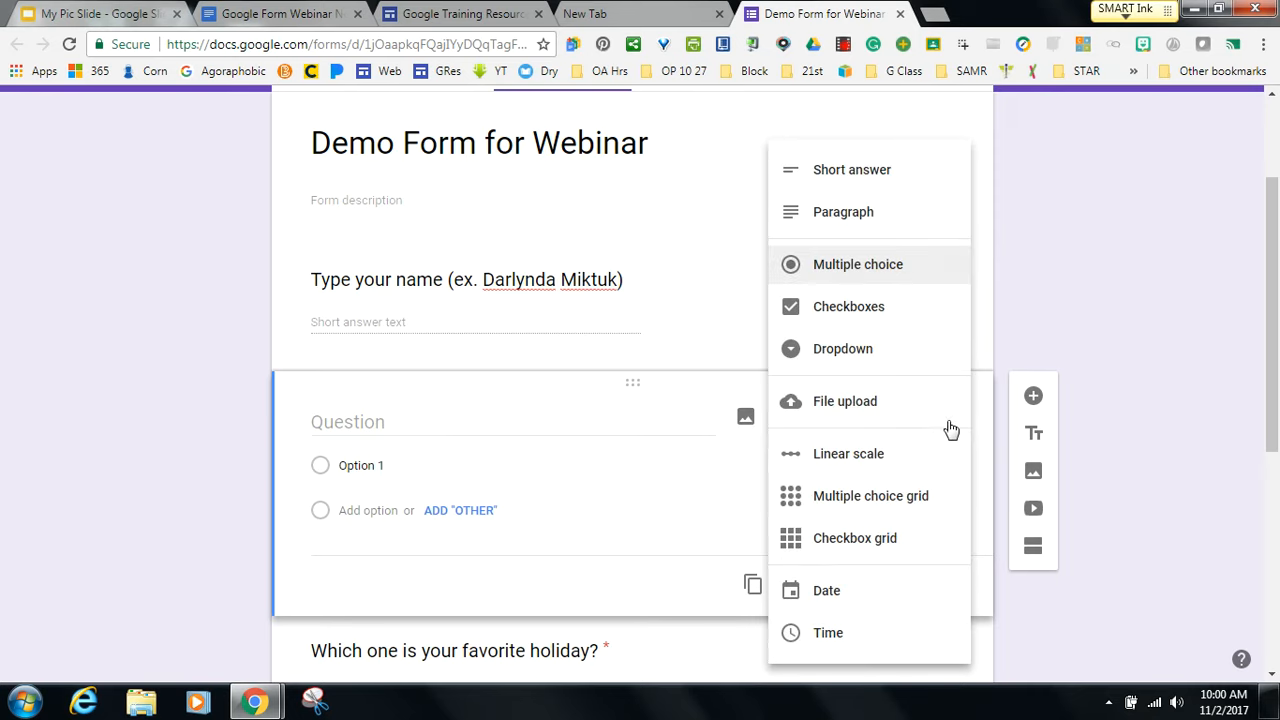
click(826, 592)
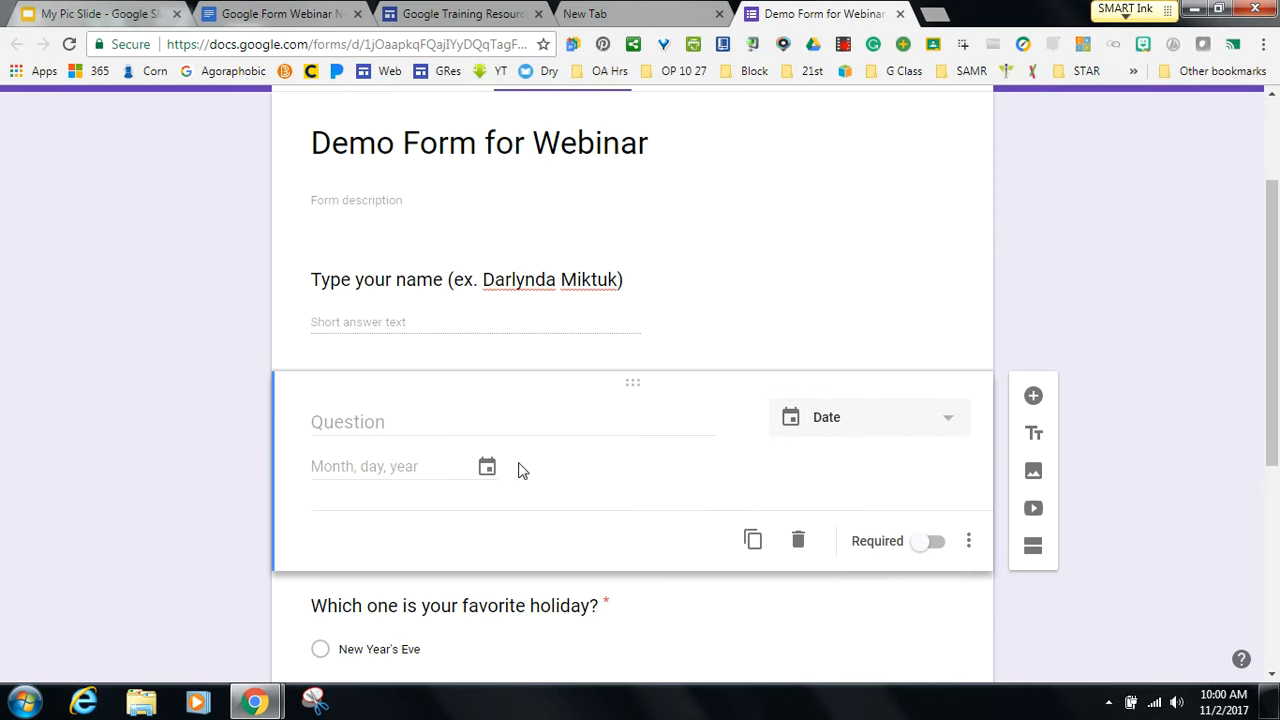
click(391, 426)
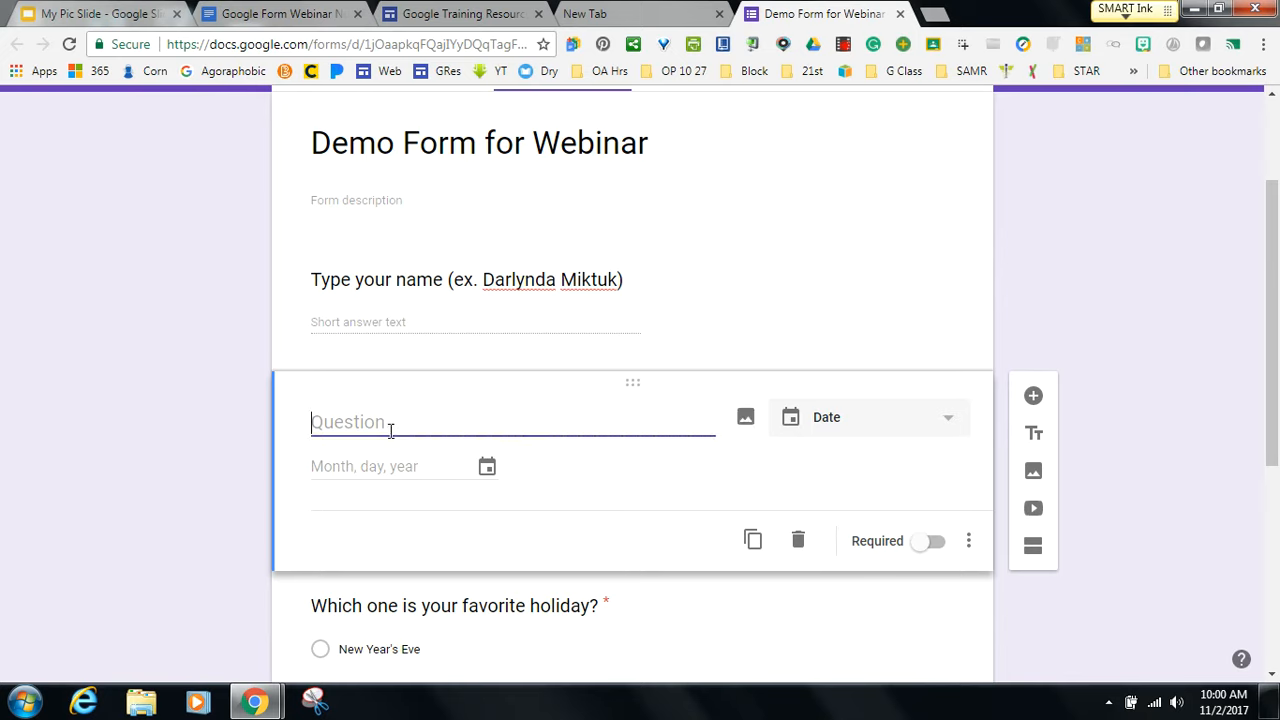
text(Select today)
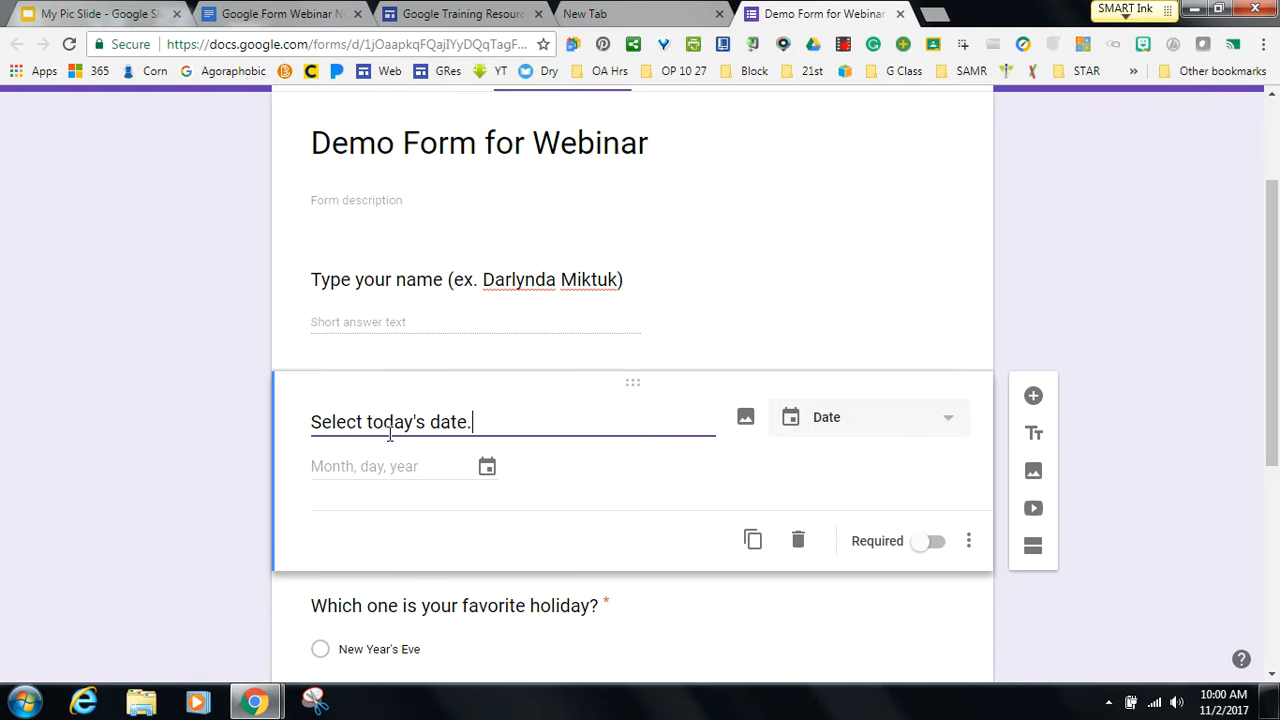
text('s date.)
drag(1273, 448, 1273, 355)
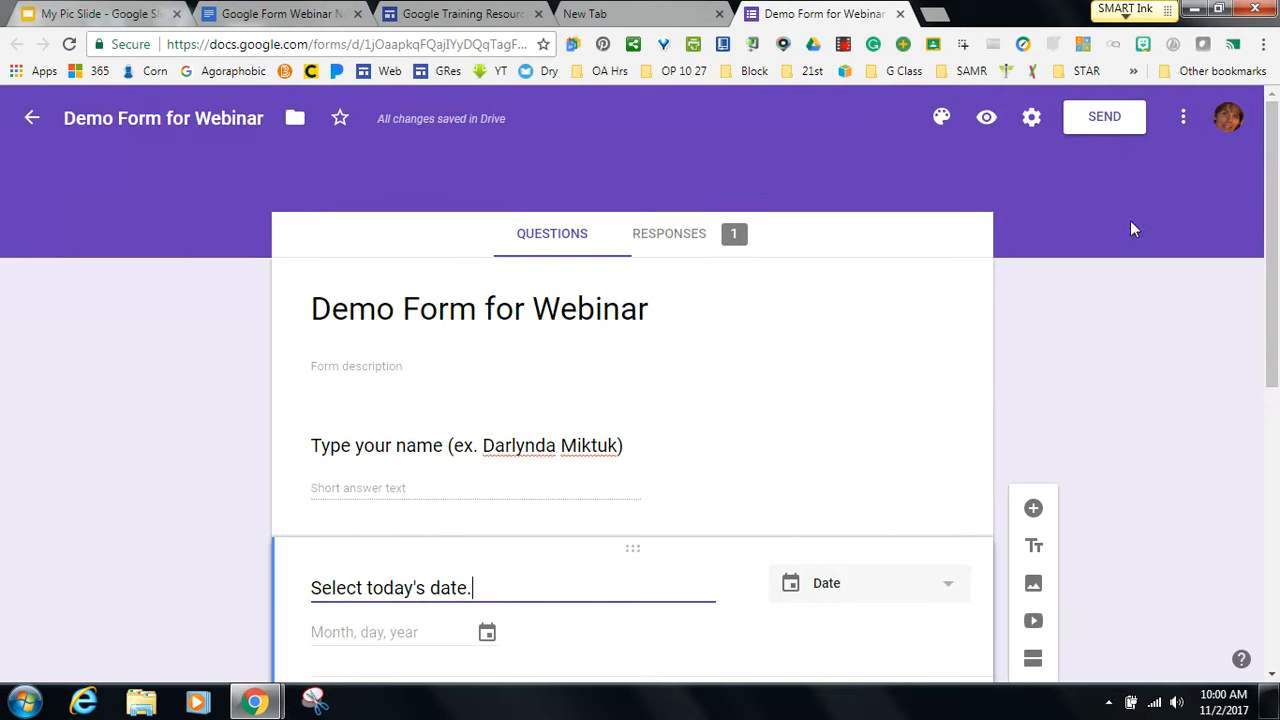
click(986, 119)
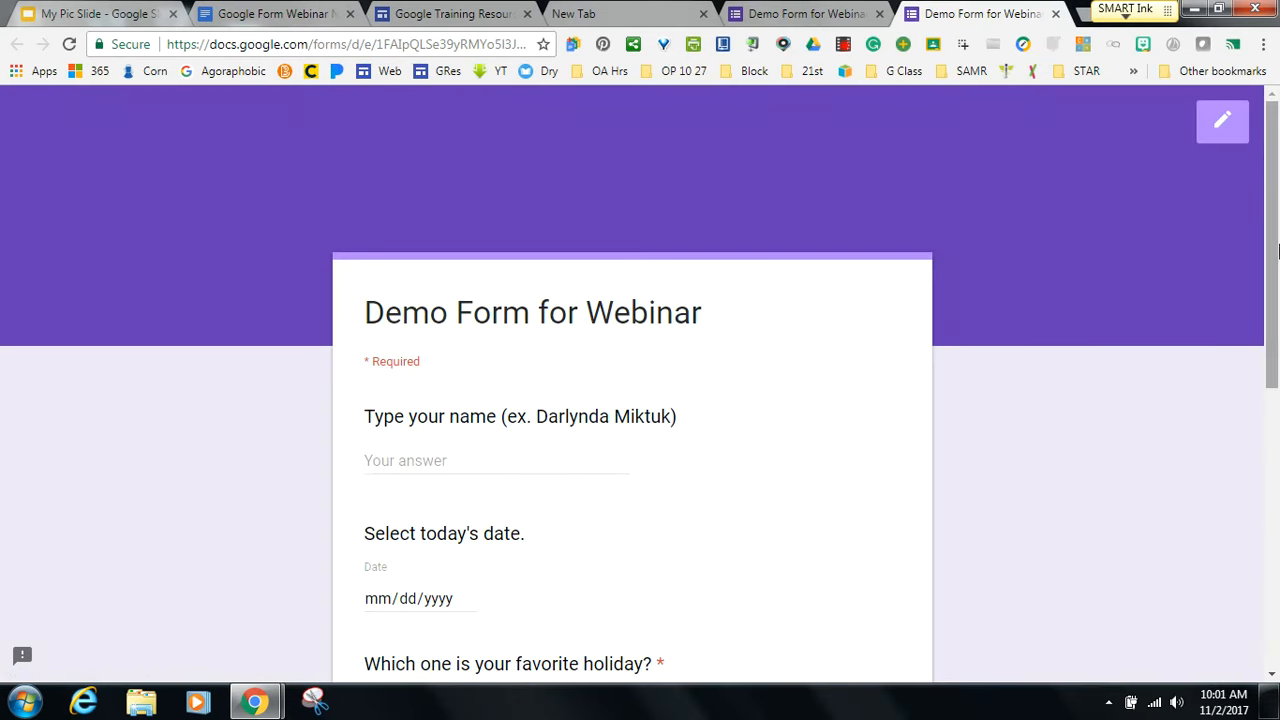
drag(1272, 252, 1262, 350)
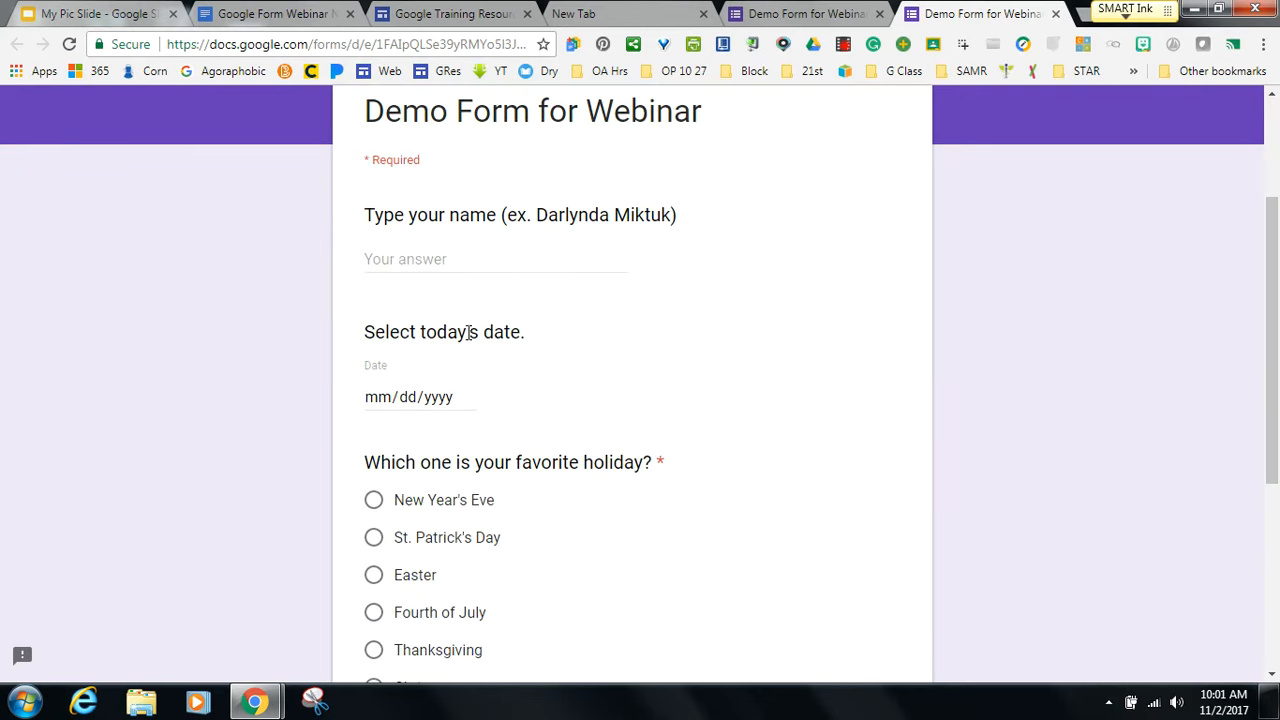
mouse_move(377, 398)
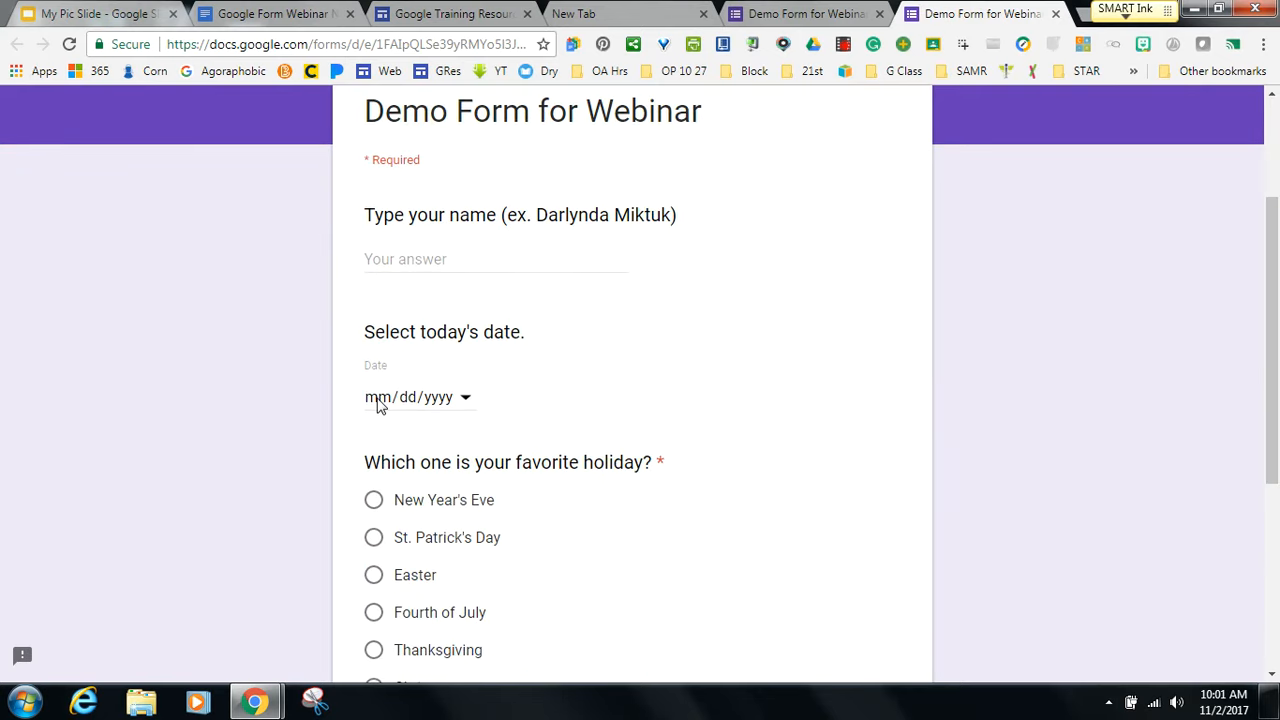
click(465, 398)
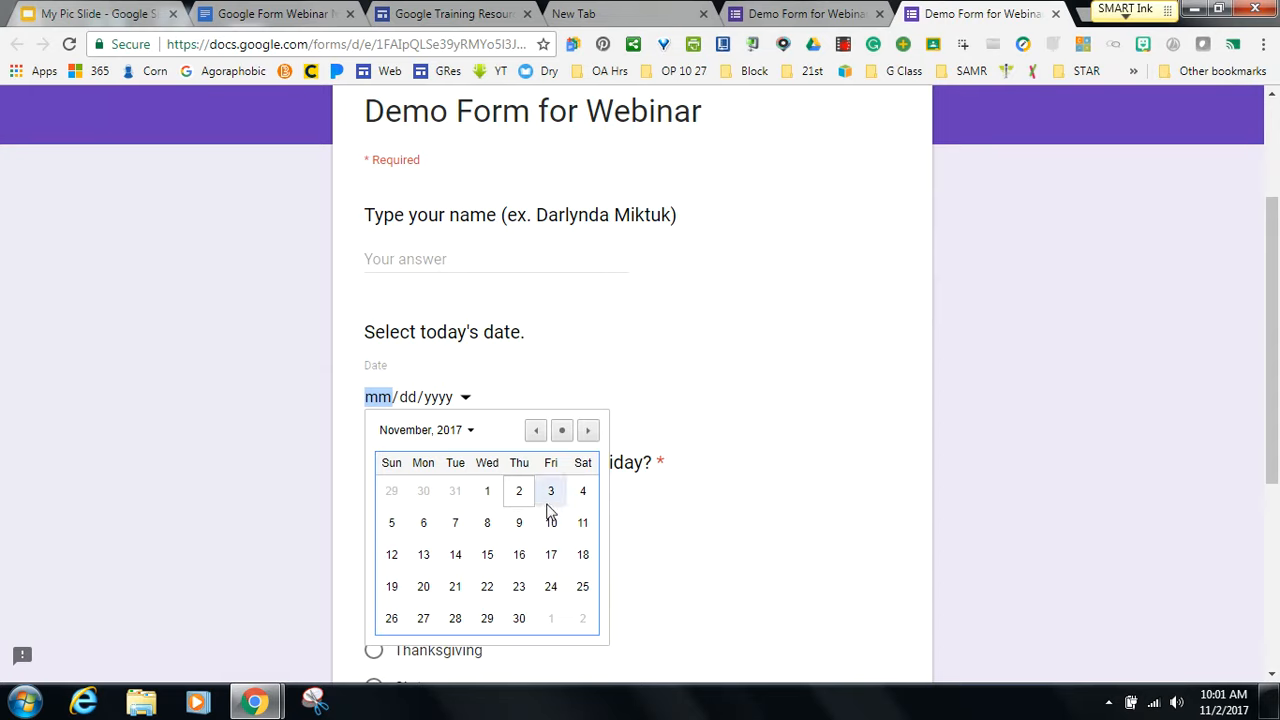
click(520, 491)
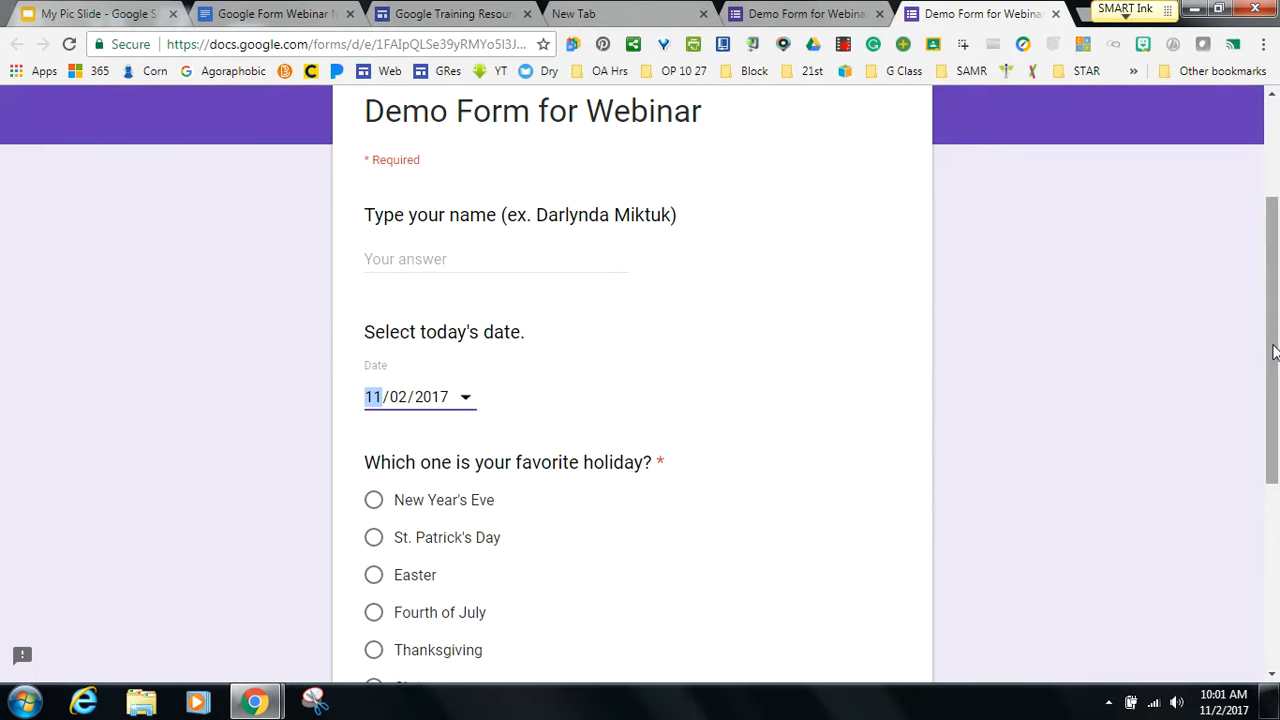
drag(1273, 345, 1273, 232)
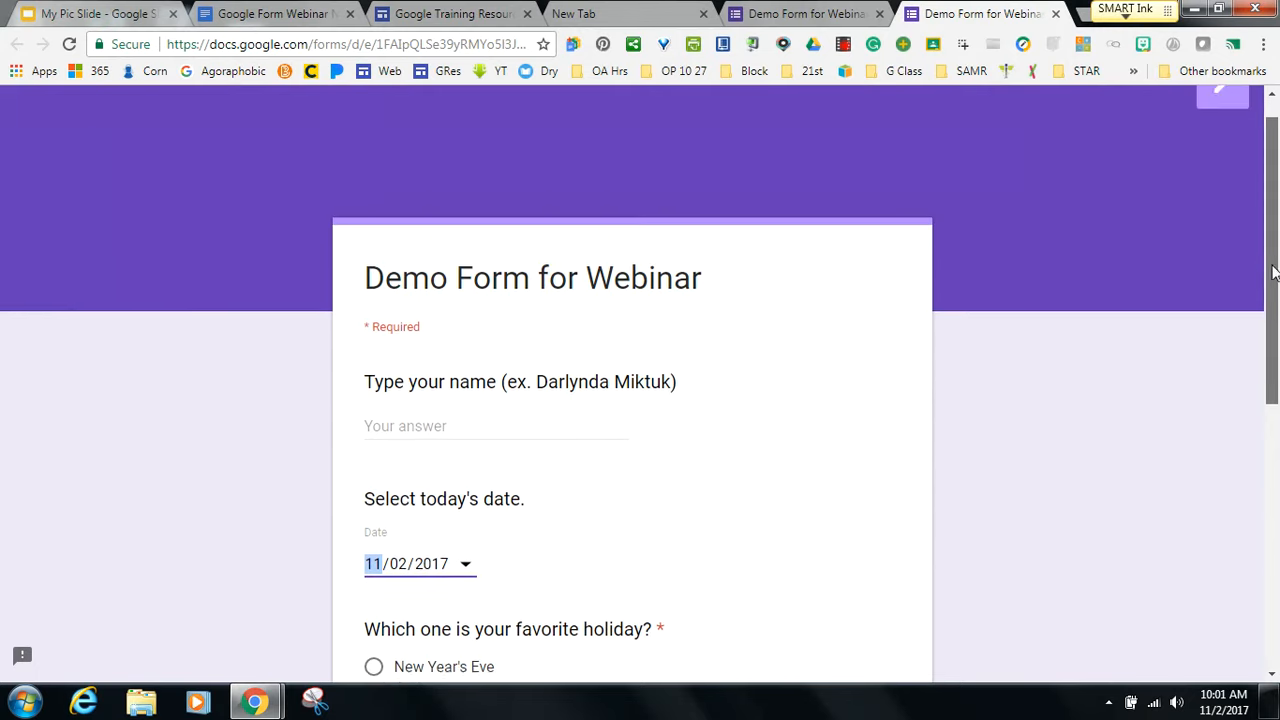
click(1055, 14)
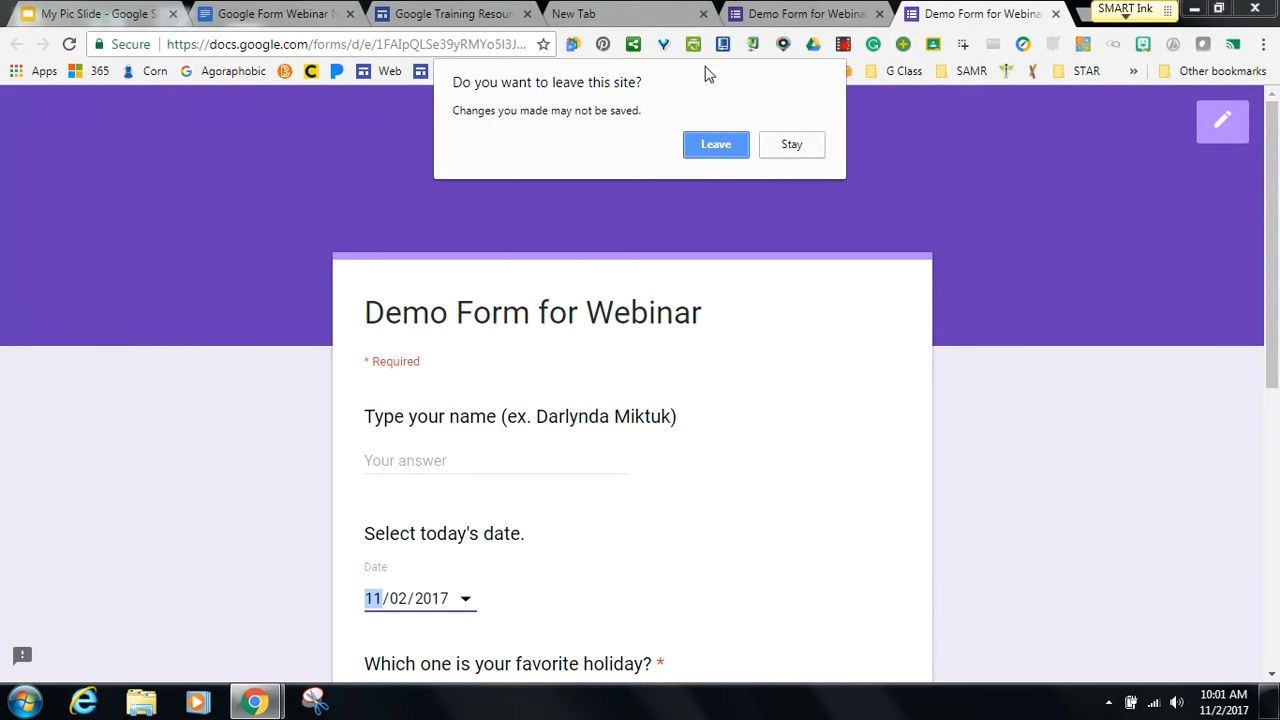
click(703, 147)
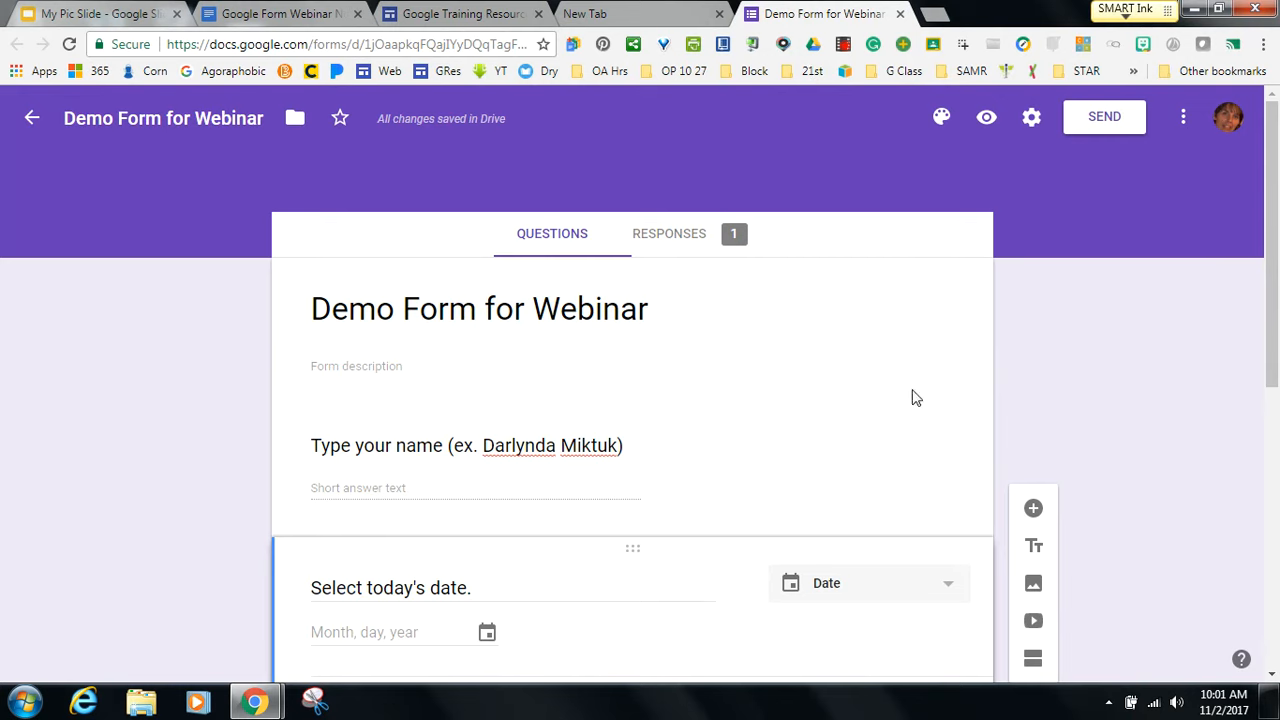
Show the Responses summary: 1 response, with the holiday question at 100% Christmas.
drag(1273, 287, 1265, 322)
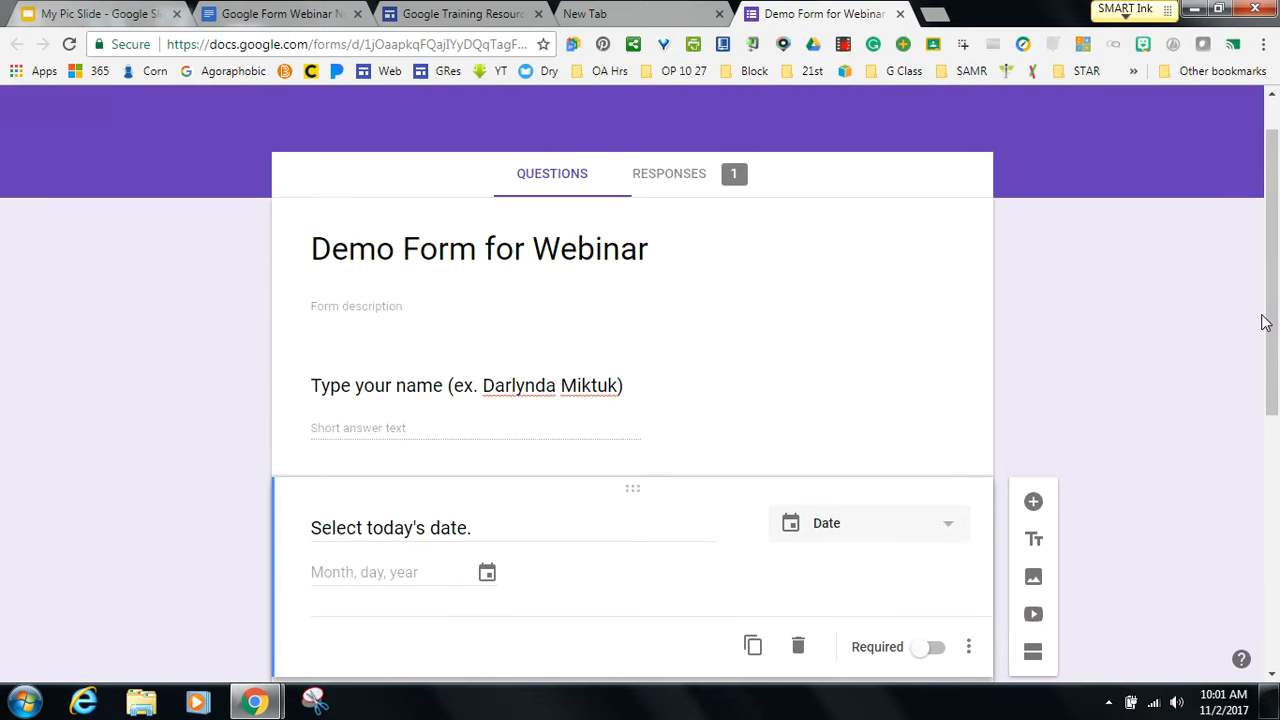
click(674, 186)
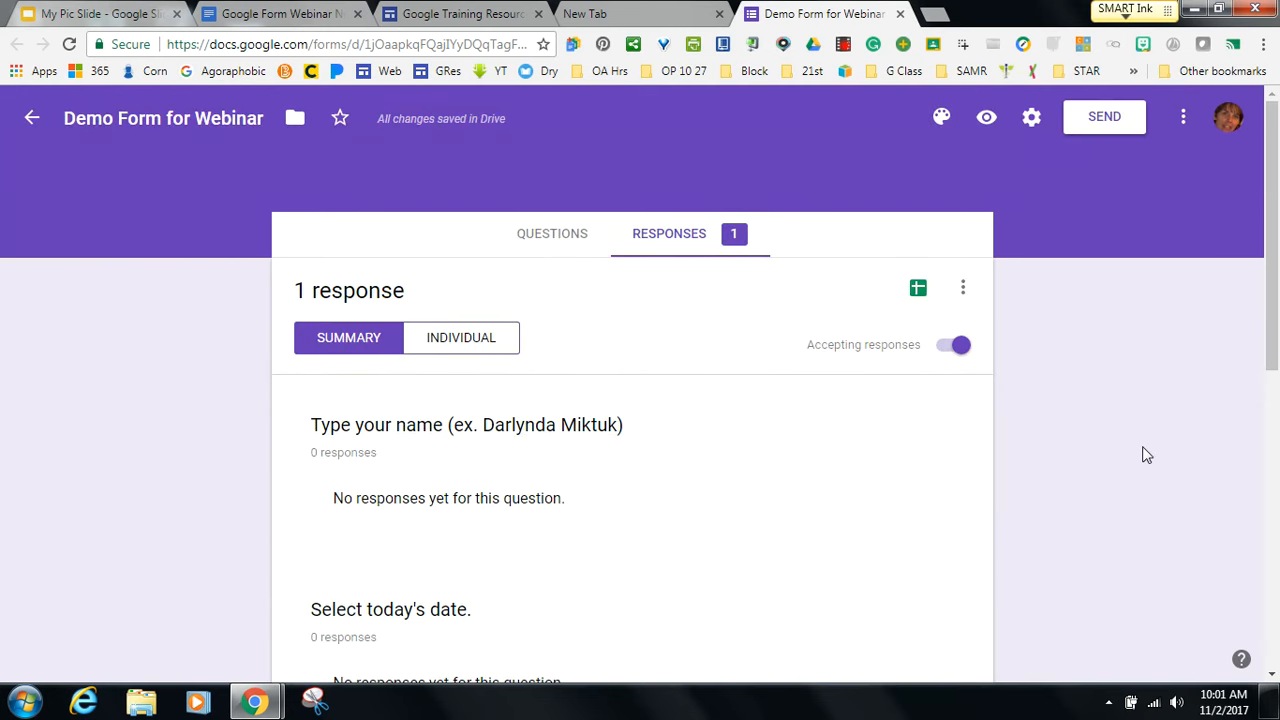
mouse_move(1273, 345)
mouse_down()
mouse_move(1268, 540)
mouse_move(1276, 343)
mouse_up()
Go to Google Drive in the new tab and search 'blending' for the Blended Learning Models Quiz.
click(601, 22)
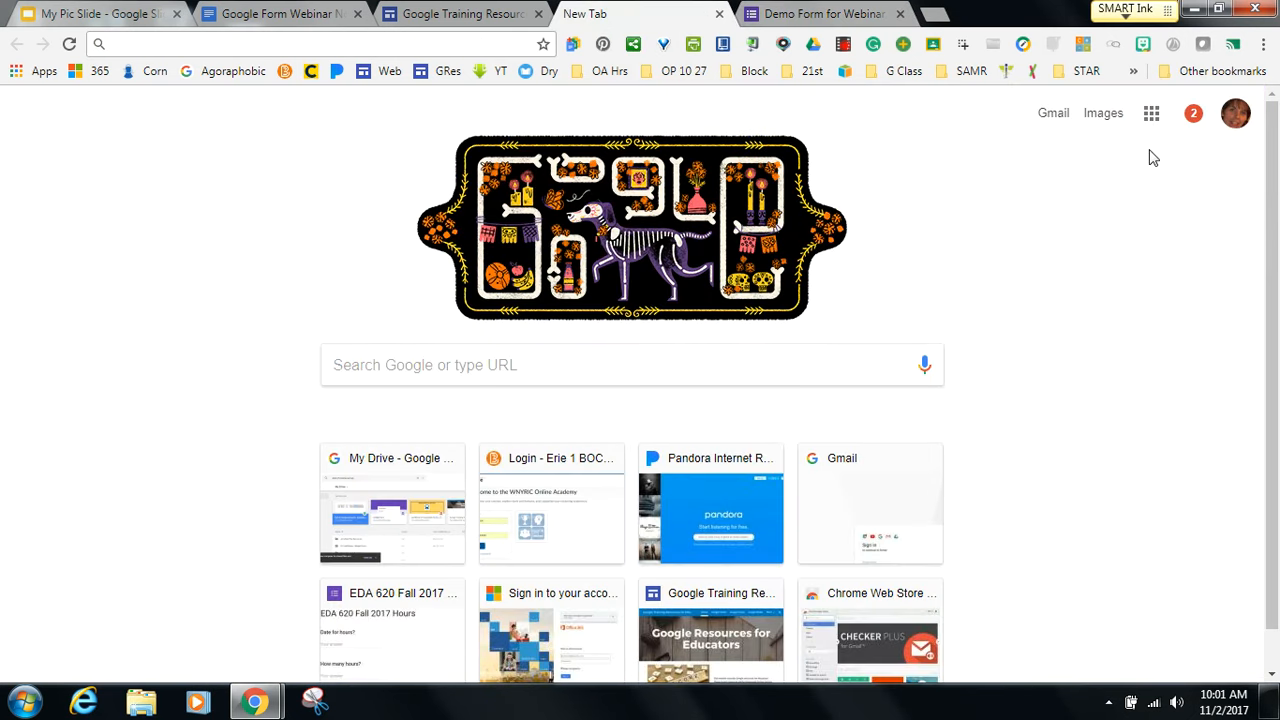
click(1151, 116)
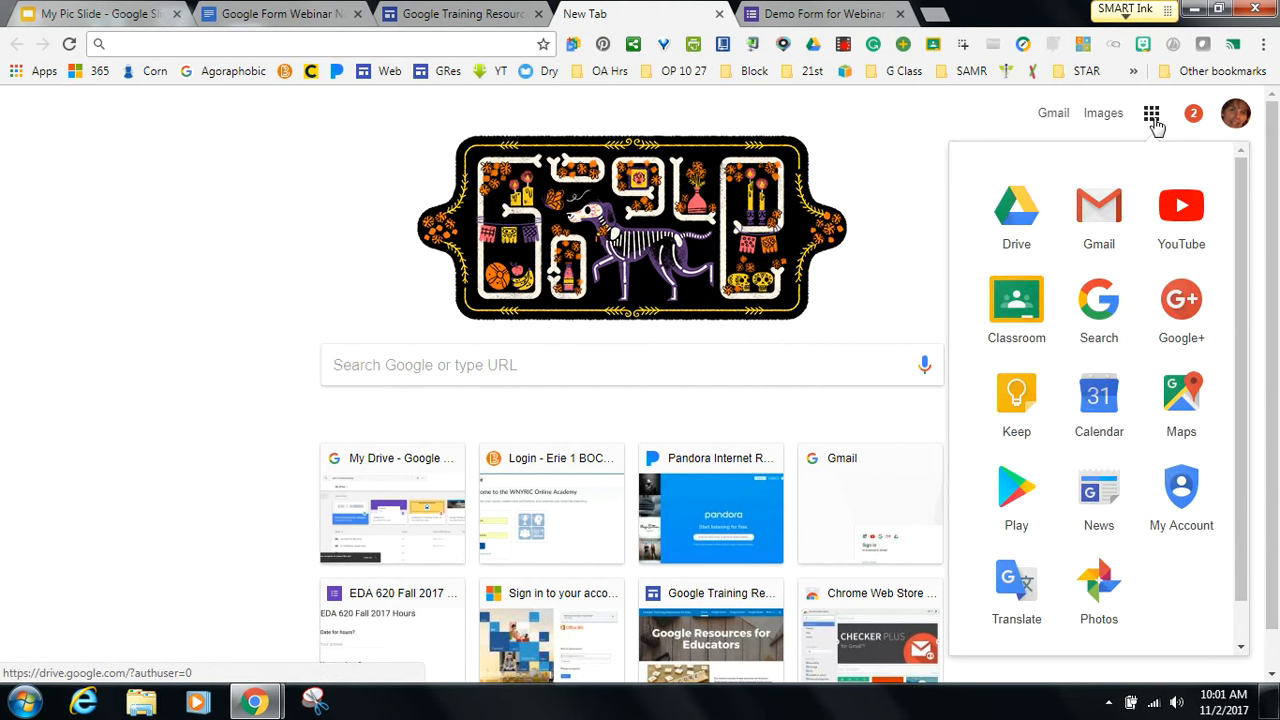
click(1020, 221)
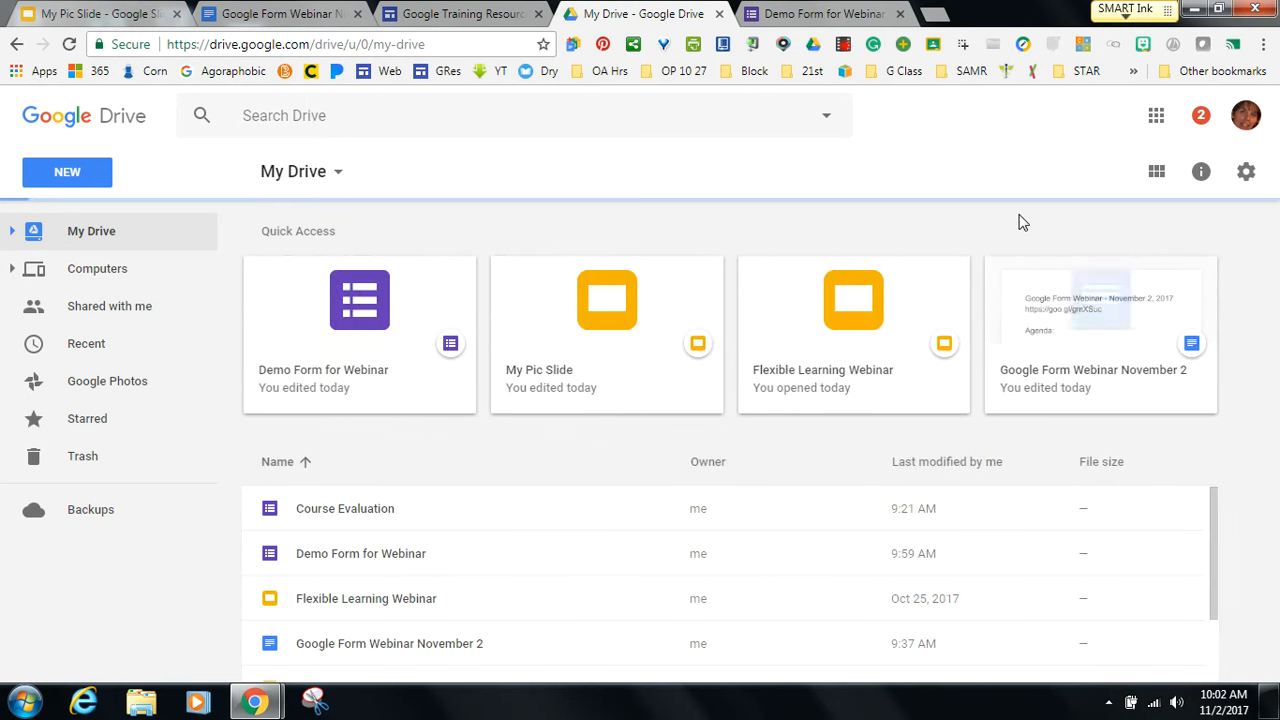
scroll(1017, 220, down, 10)
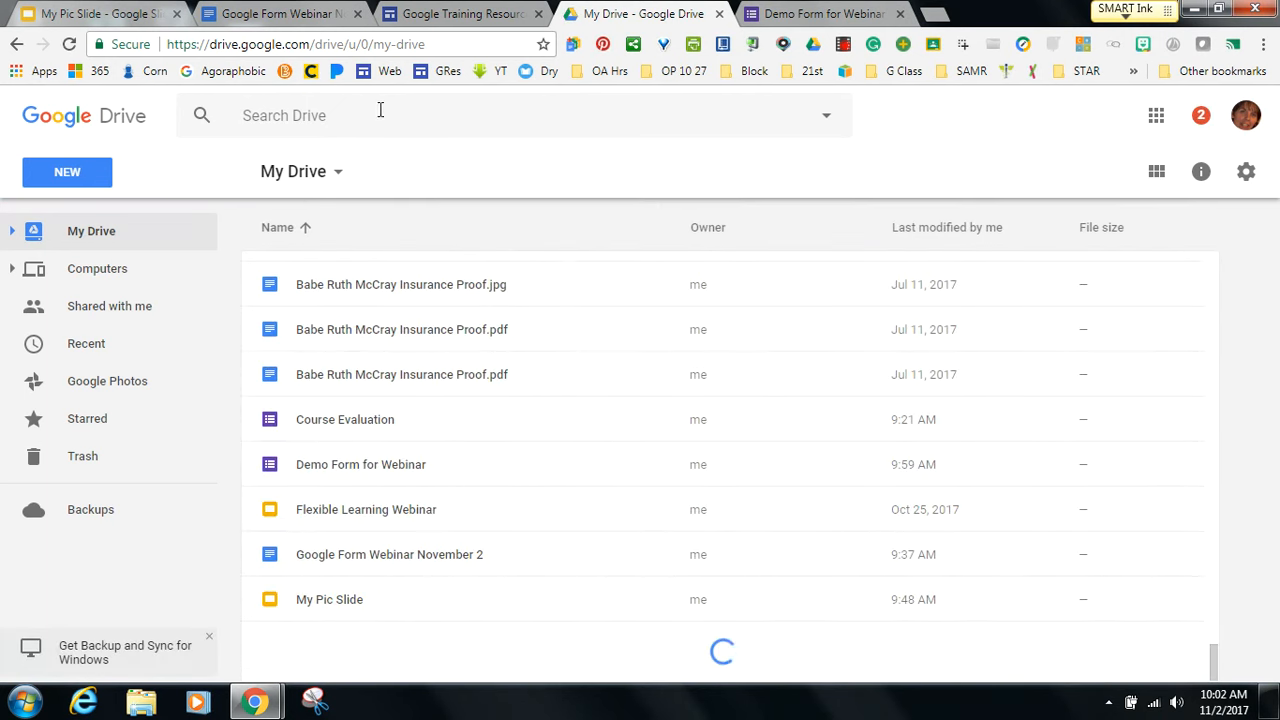
click(355, 113)
text(blending)
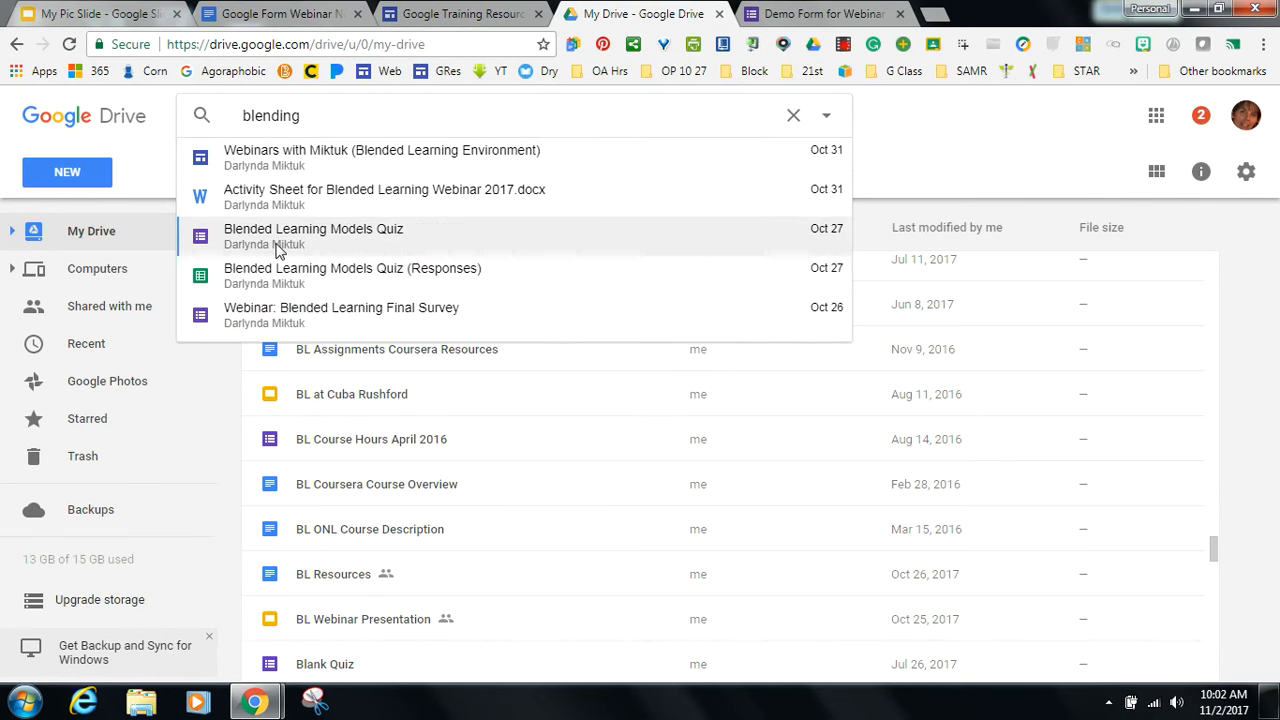
click(278, 250)
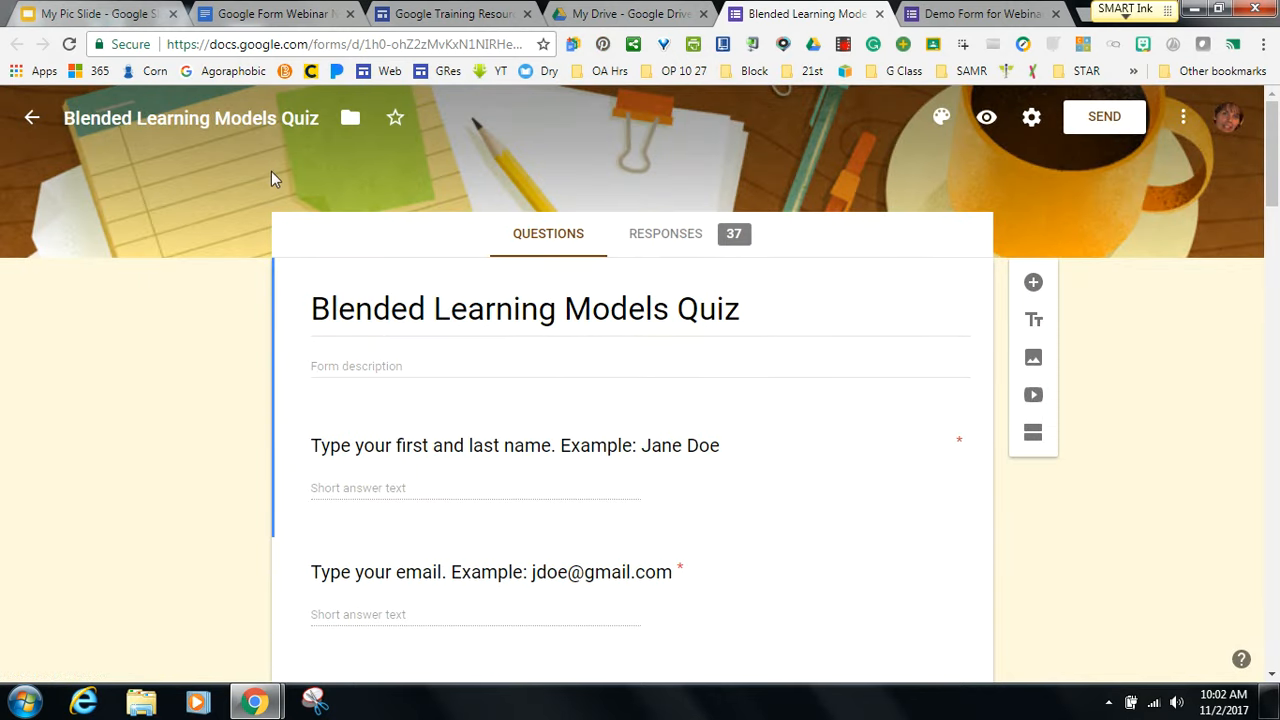
Show the Blended Learning Models Quiz's 37-response summary and scroll to the first chart.
click(668, 236)
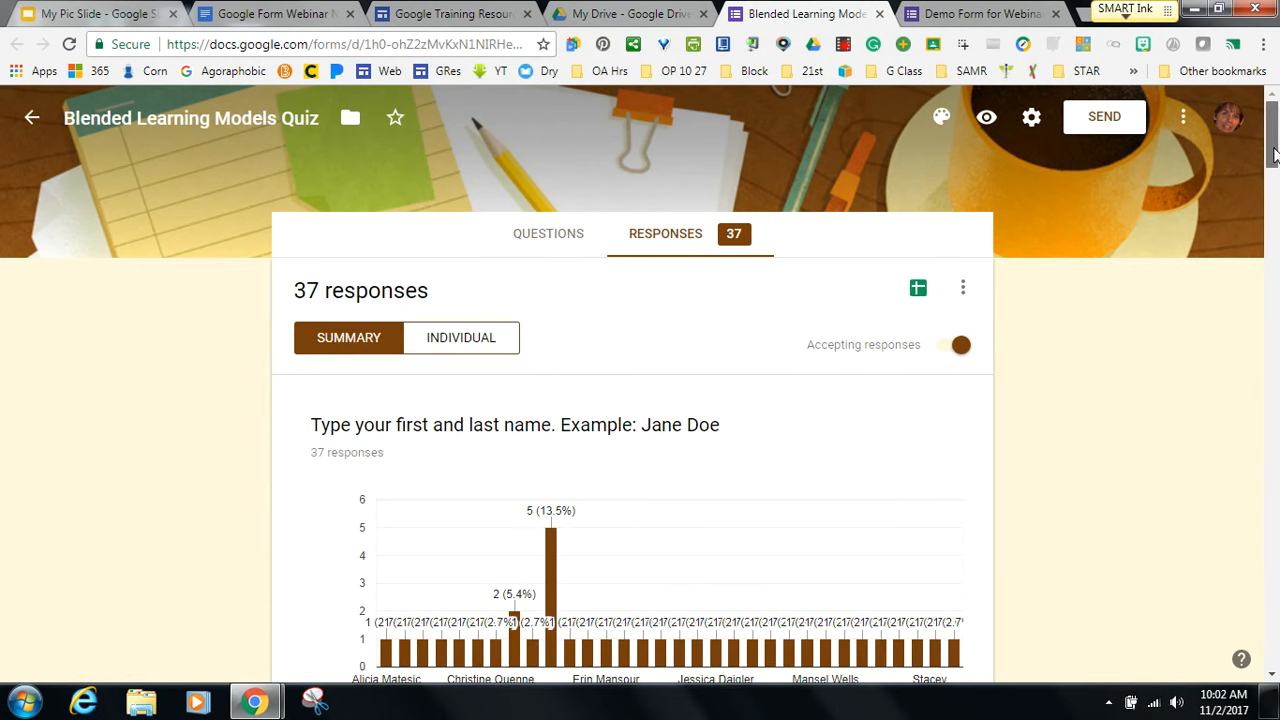
mouse_move(1273, 152)
mouse_down()
mouse_move(1273, 263)
mouse_move(1273, 168)
mouse_up()
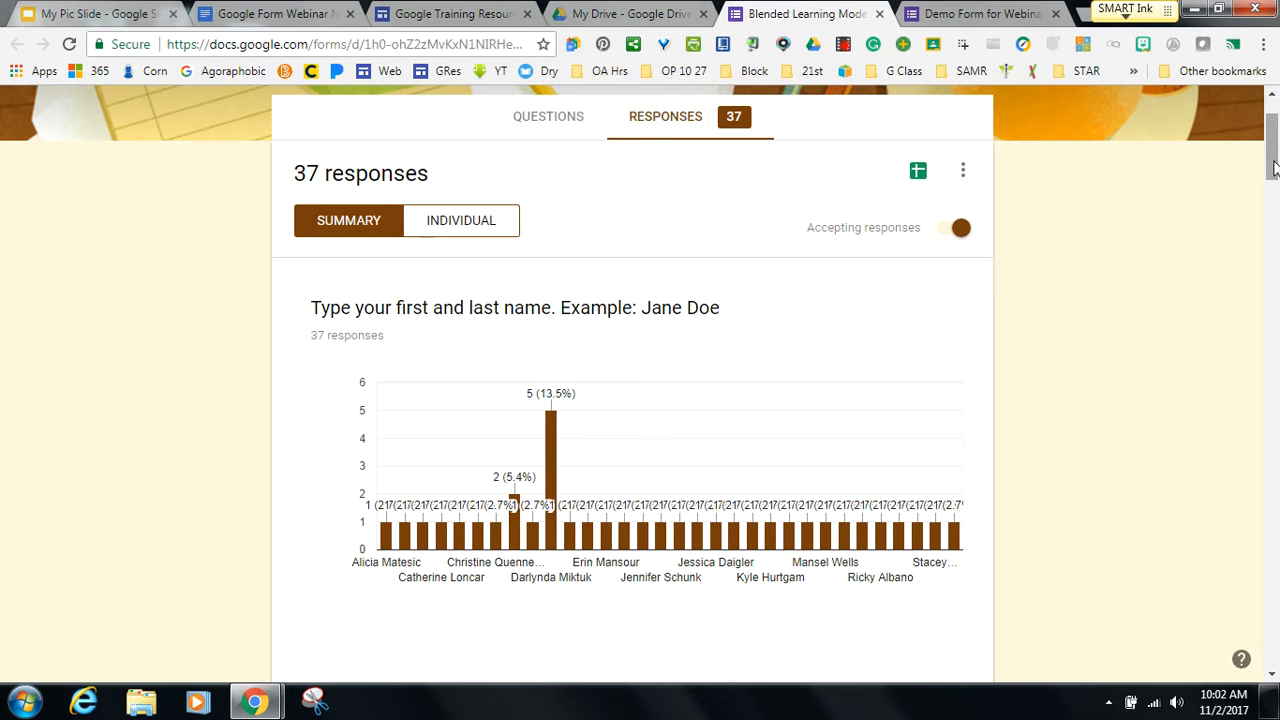
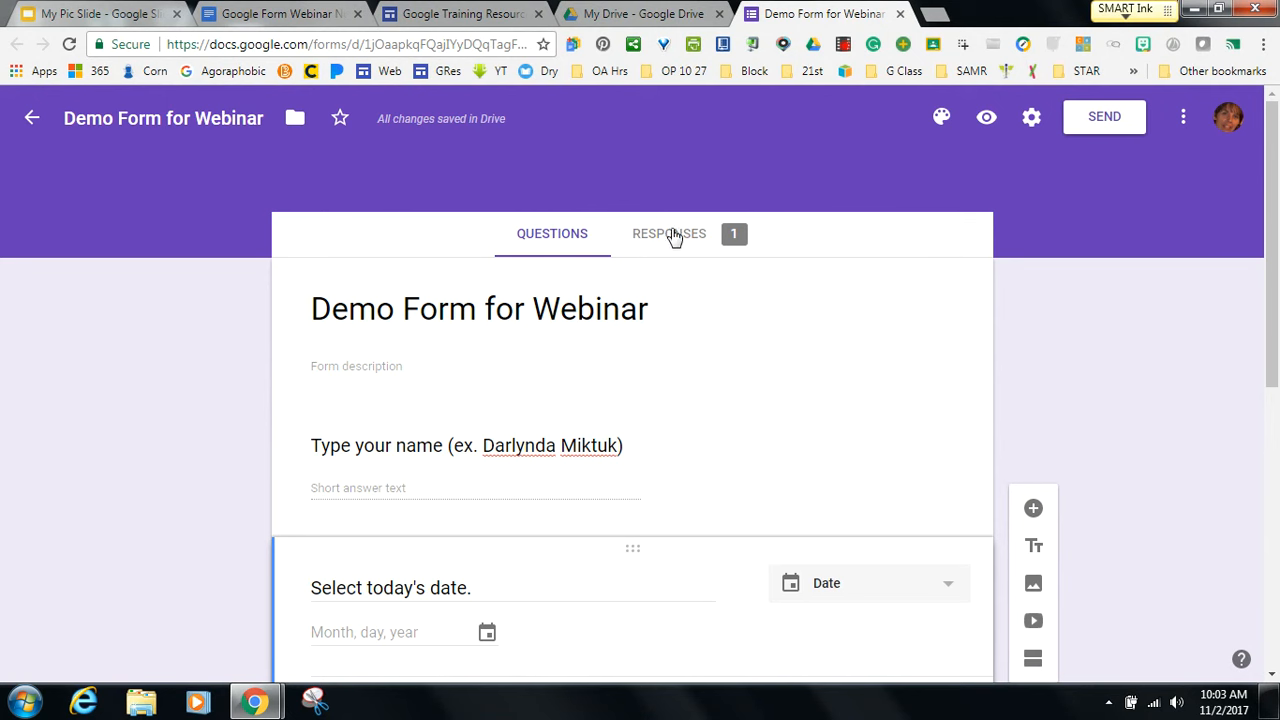
click(674, 240)
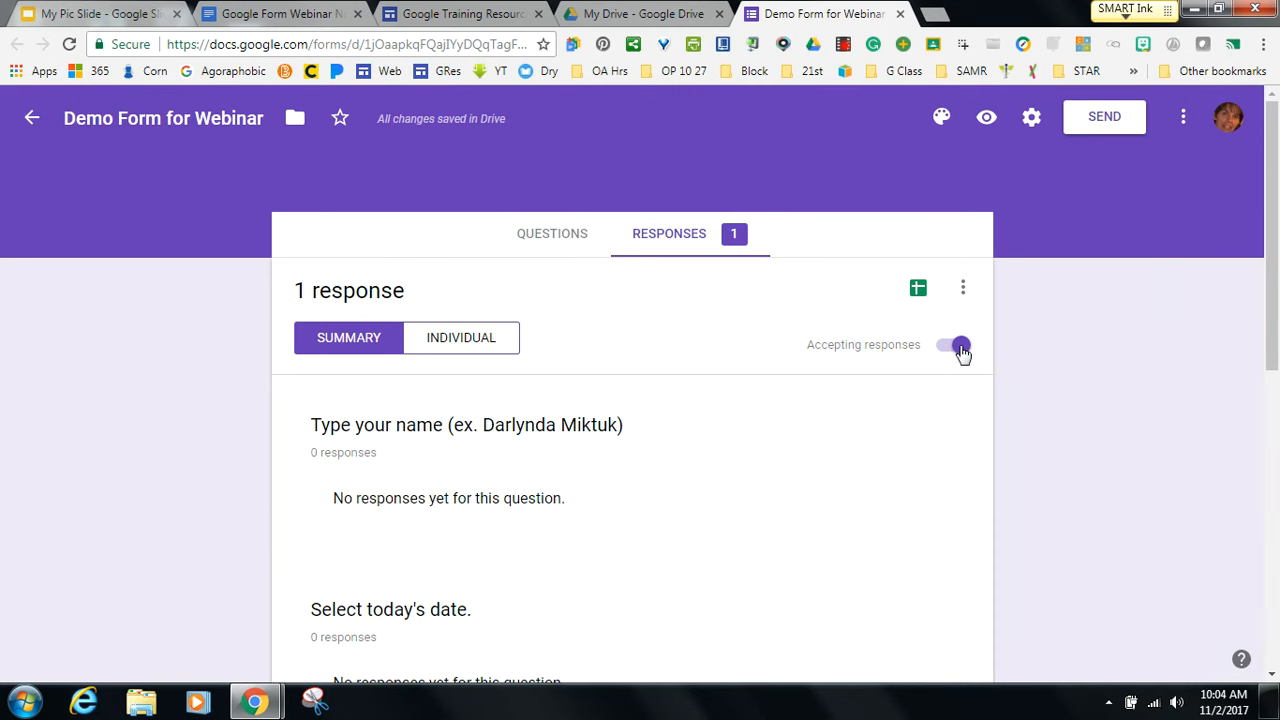
click(560, 242)
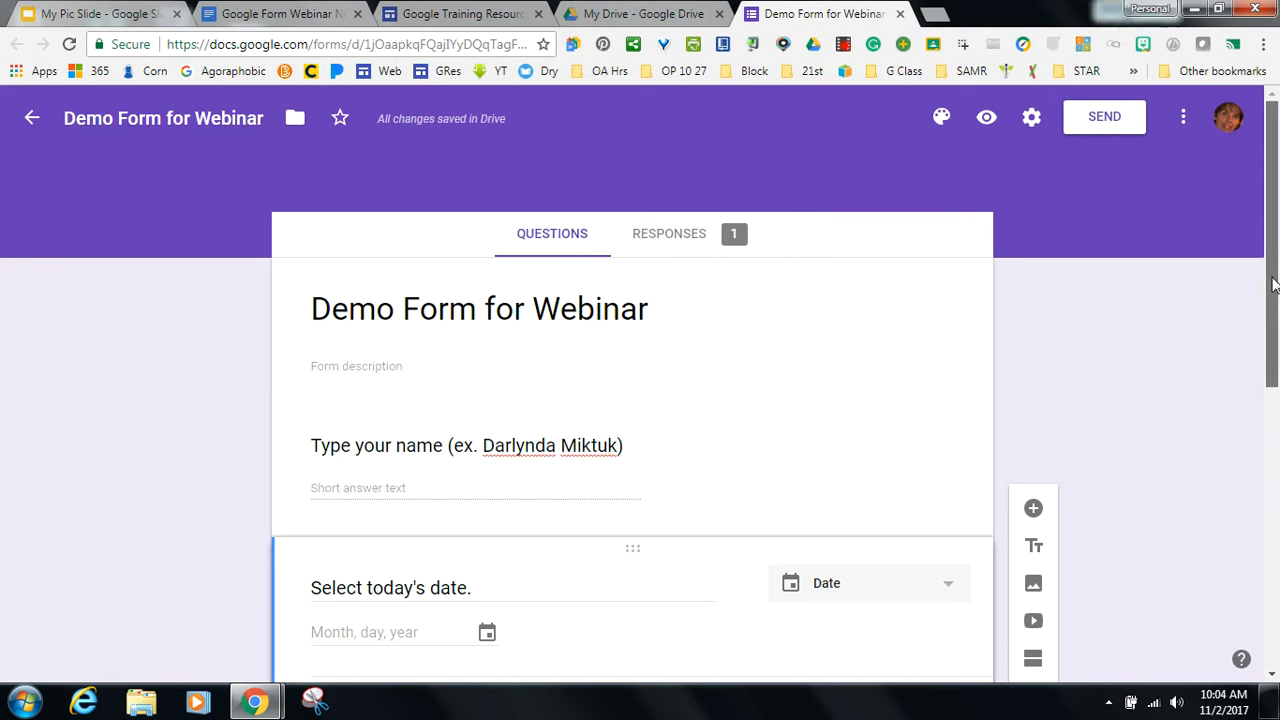
drag(1273, 285, 1272, 343)
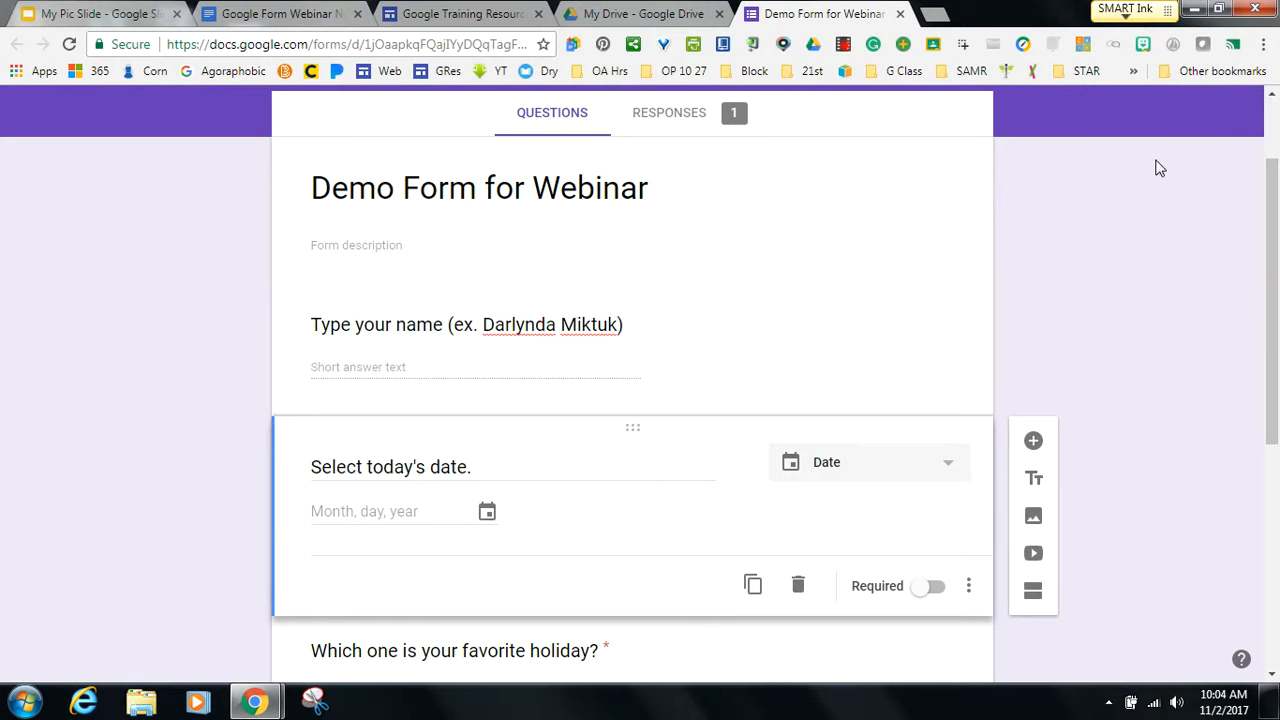
Search Google Images for 'animals' in a new tab, then return to the Demo Form tab.
click(945, 25)
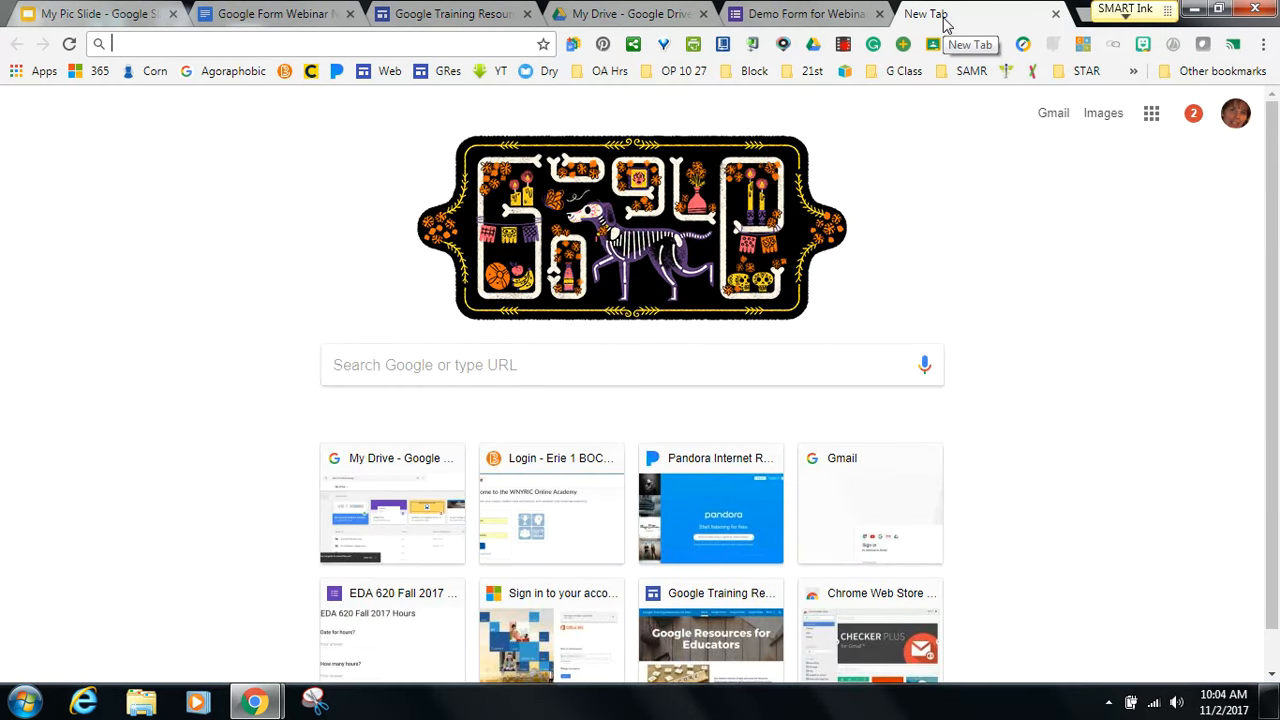
text(animal)
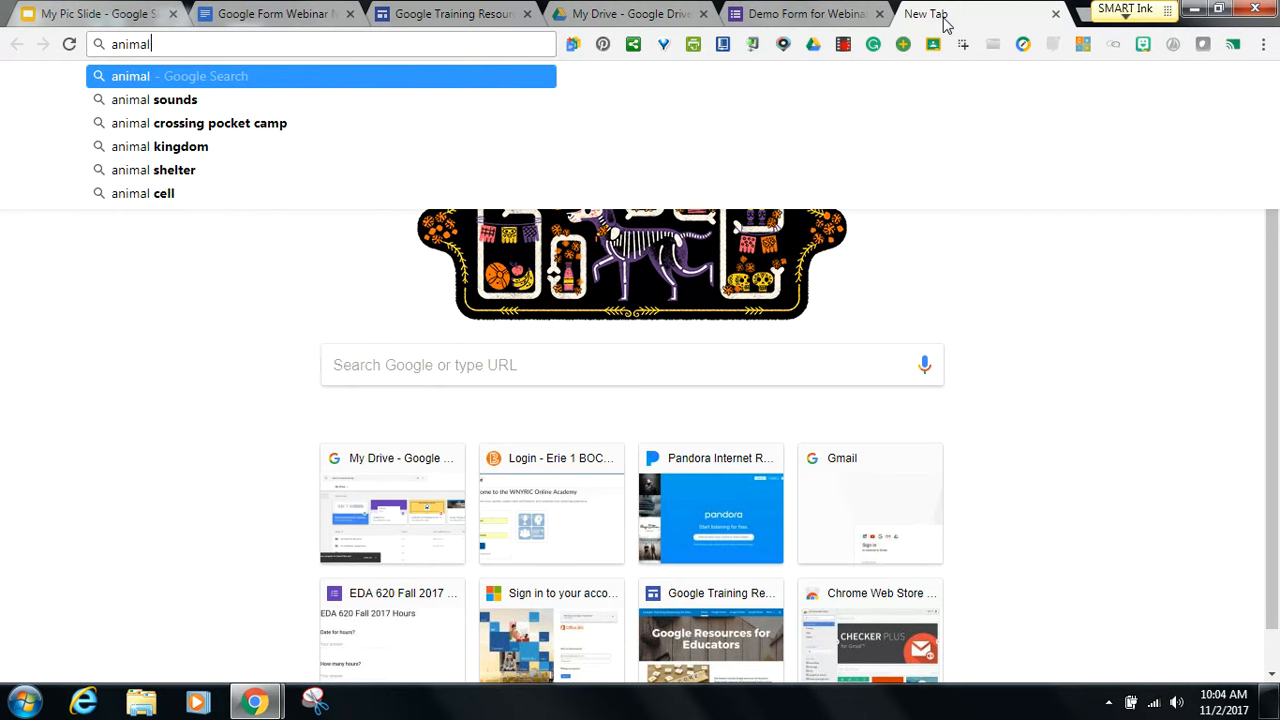
text(s)
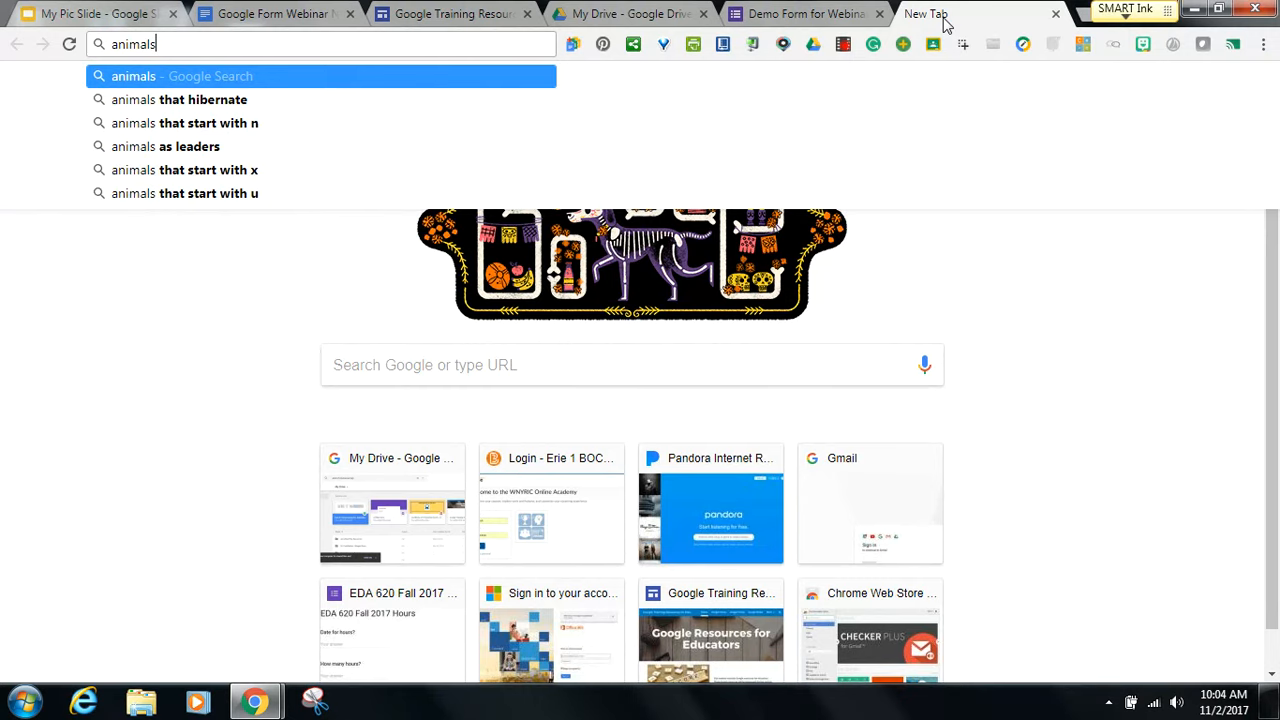
key(Return)
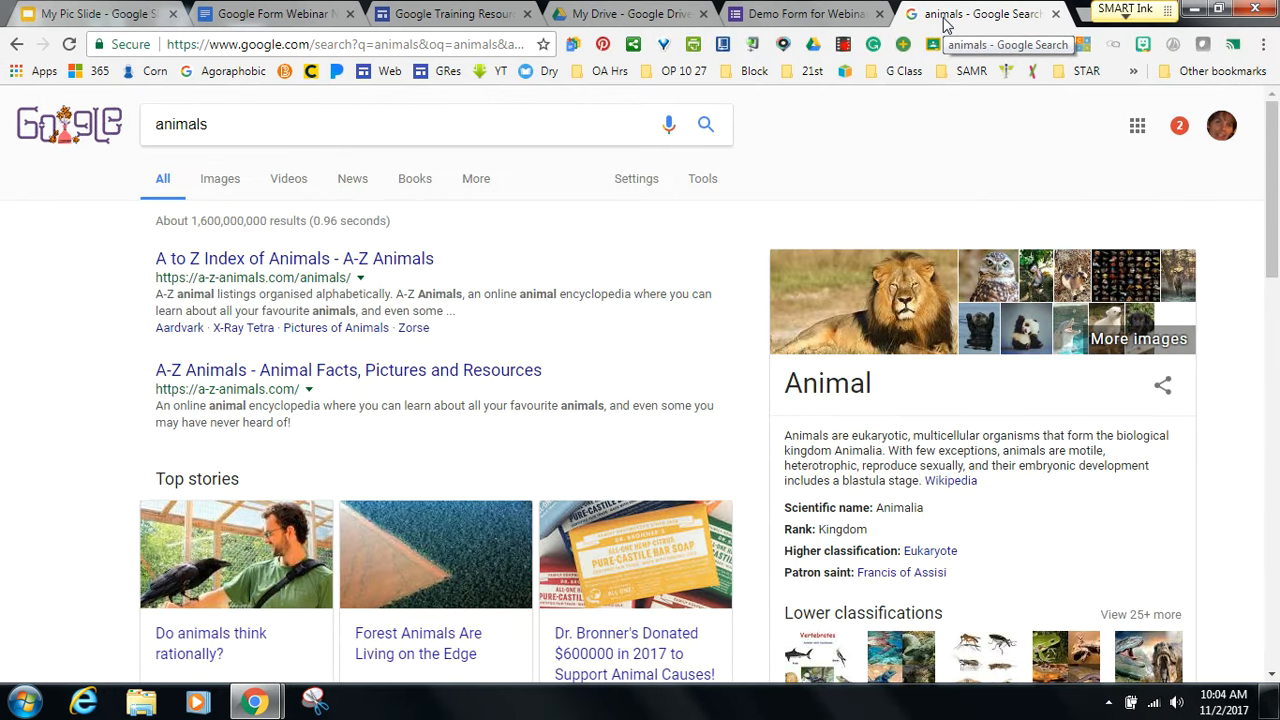
click(218, 182)
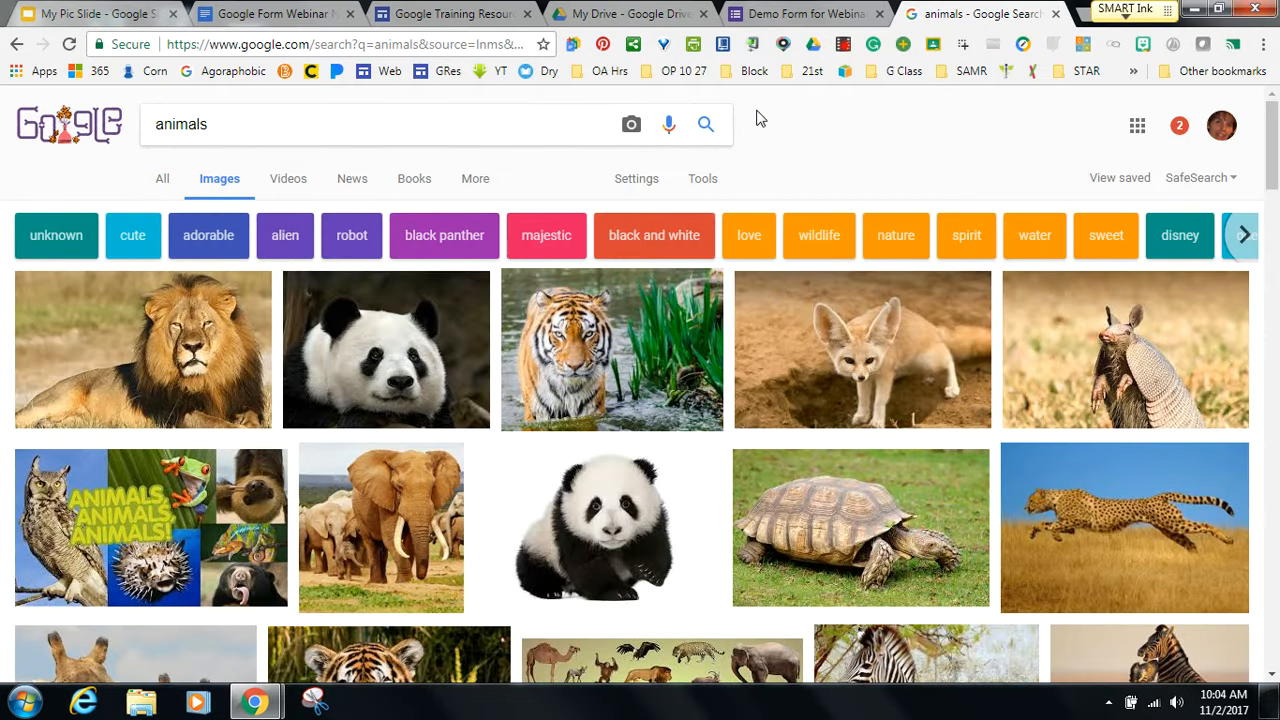
click(787, 15)
mouse_move(889, 489)
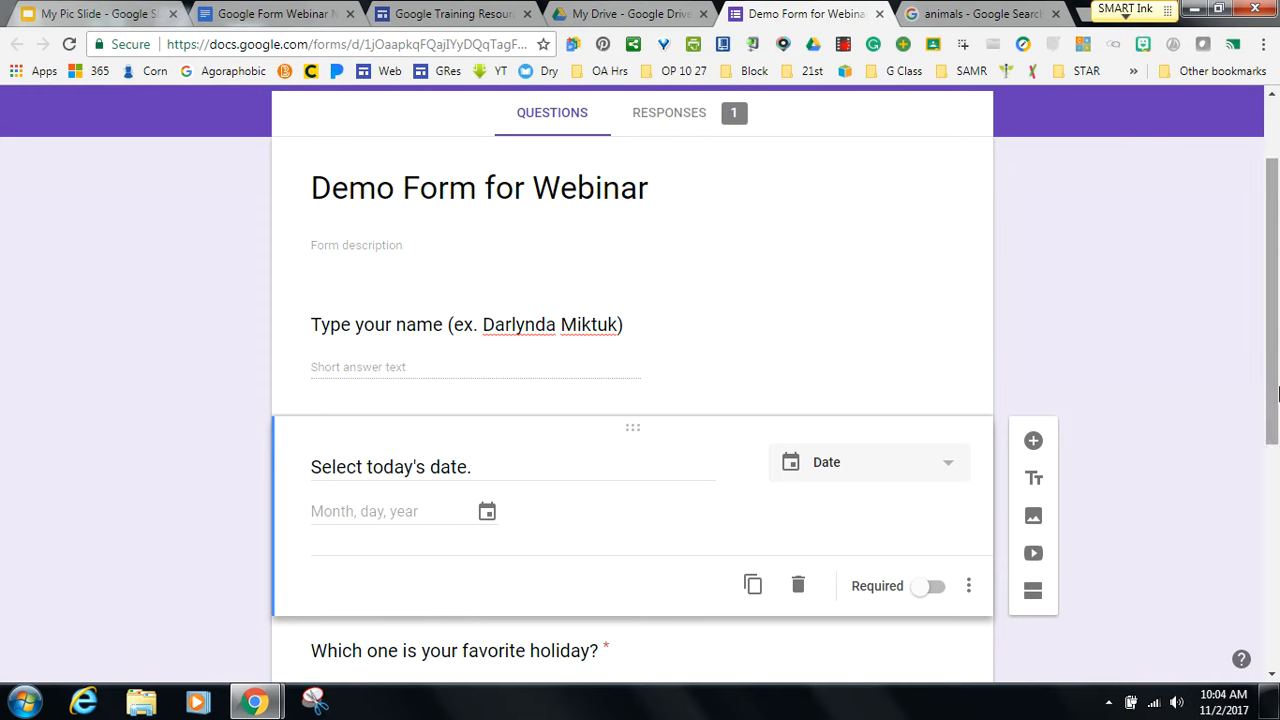
Select the untitled question below the holiday question and open the Insert image dialog.
scroll(1245, 622, down, 5)
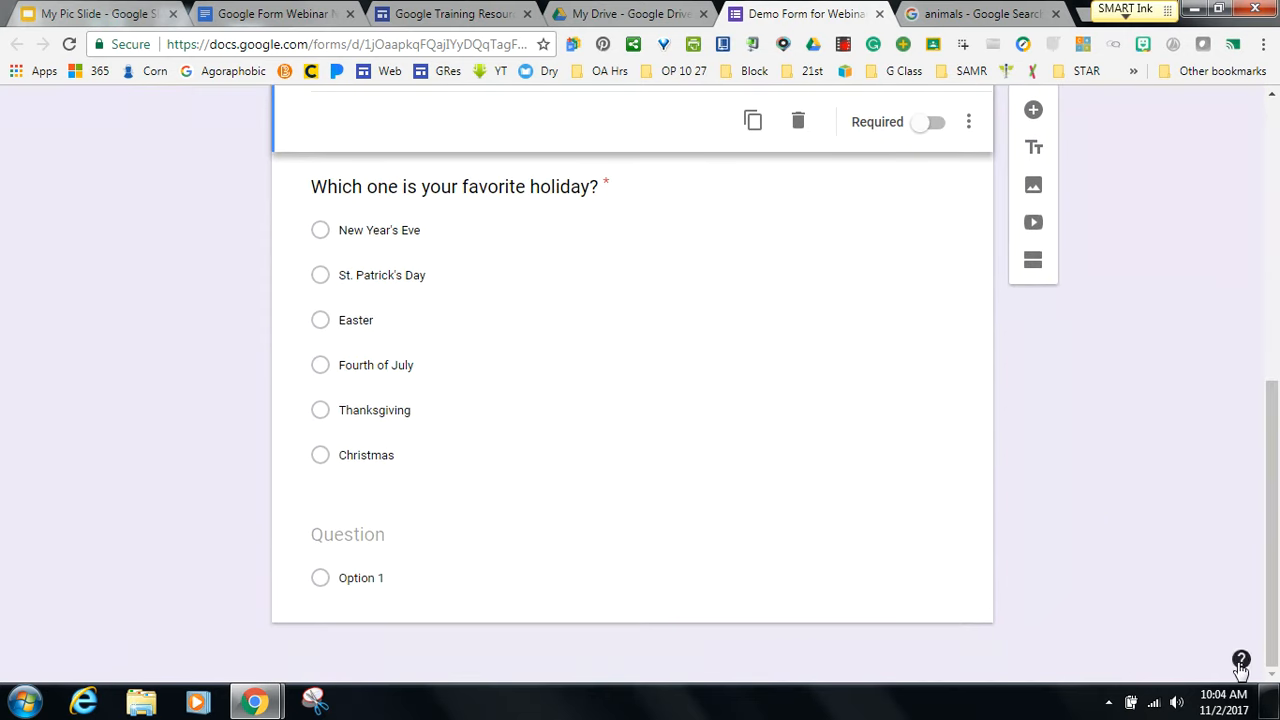
click(549, 277)
click(540, 602)
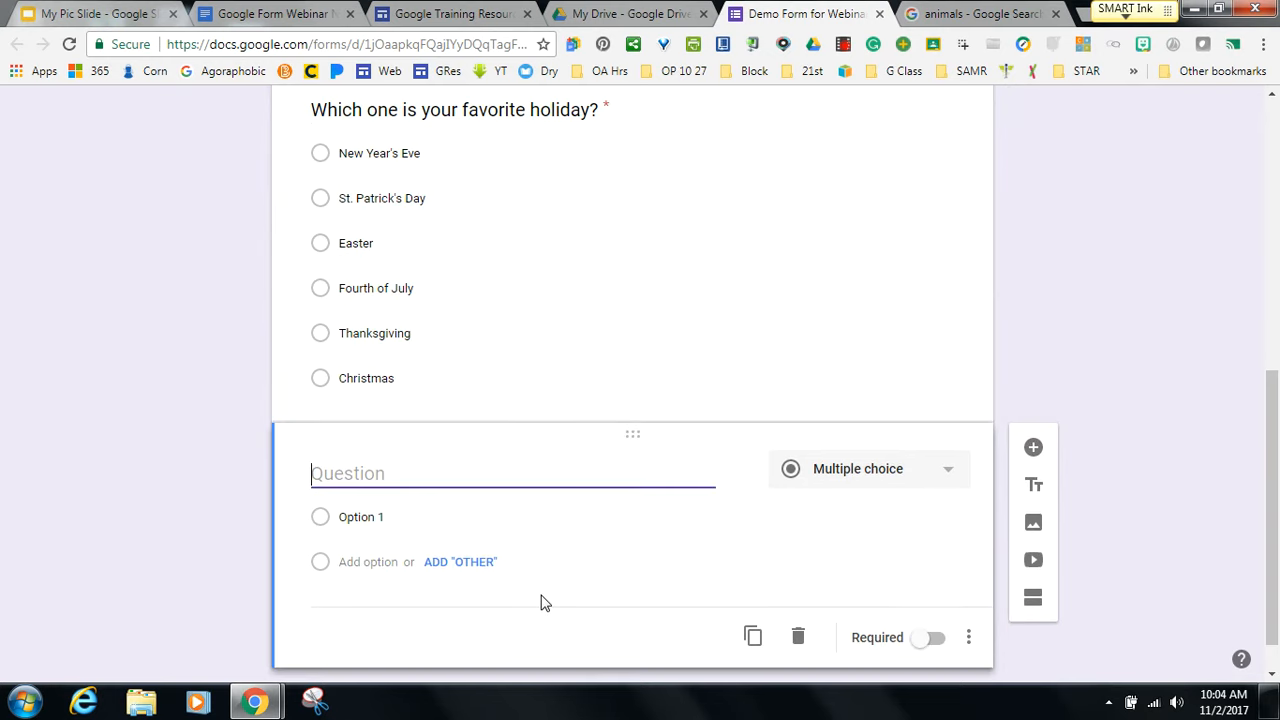
click(1032, 523)
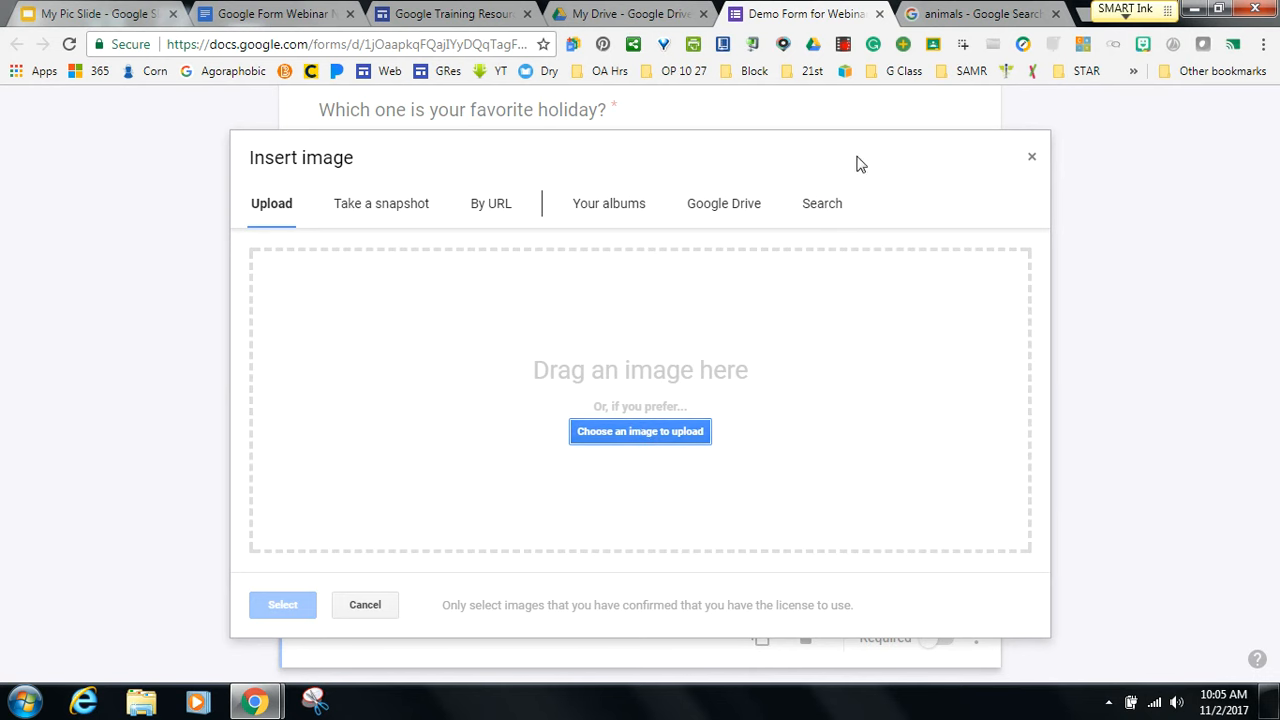
Close the animals results tab, then search 'animals' in Insert image and insert the giraffe photo.
click(975, 17)
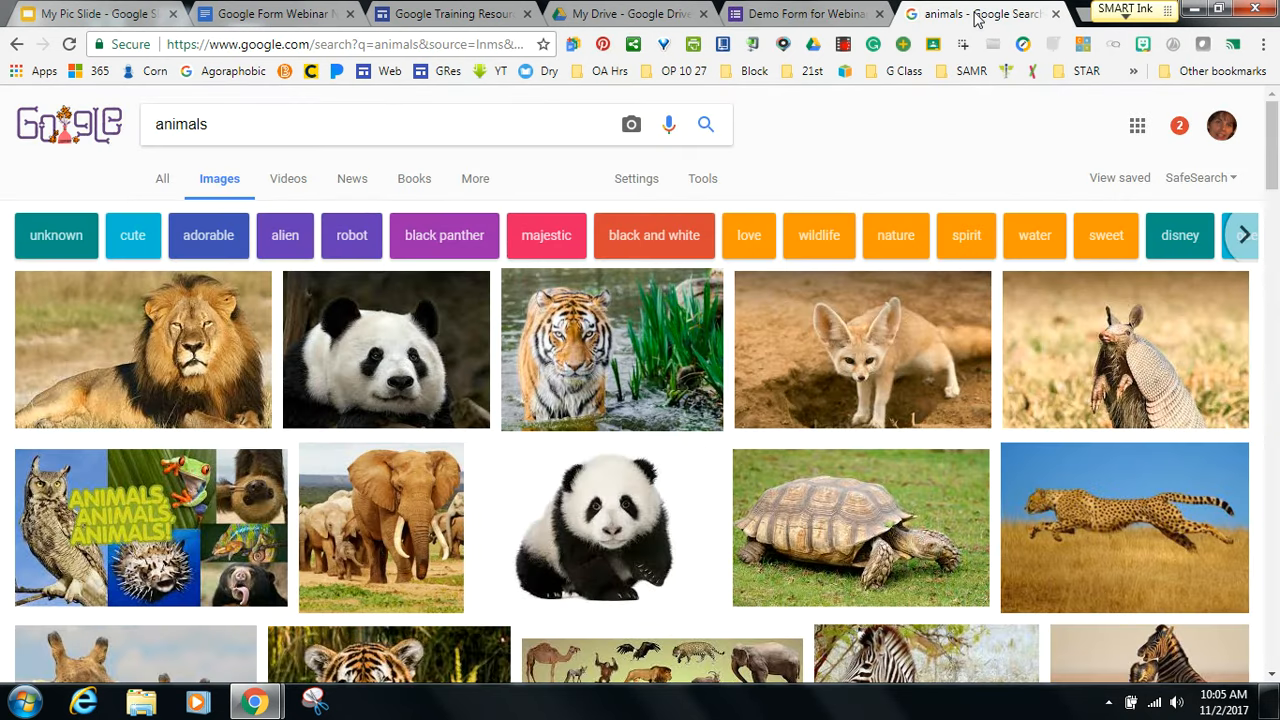
click(1056, 14)
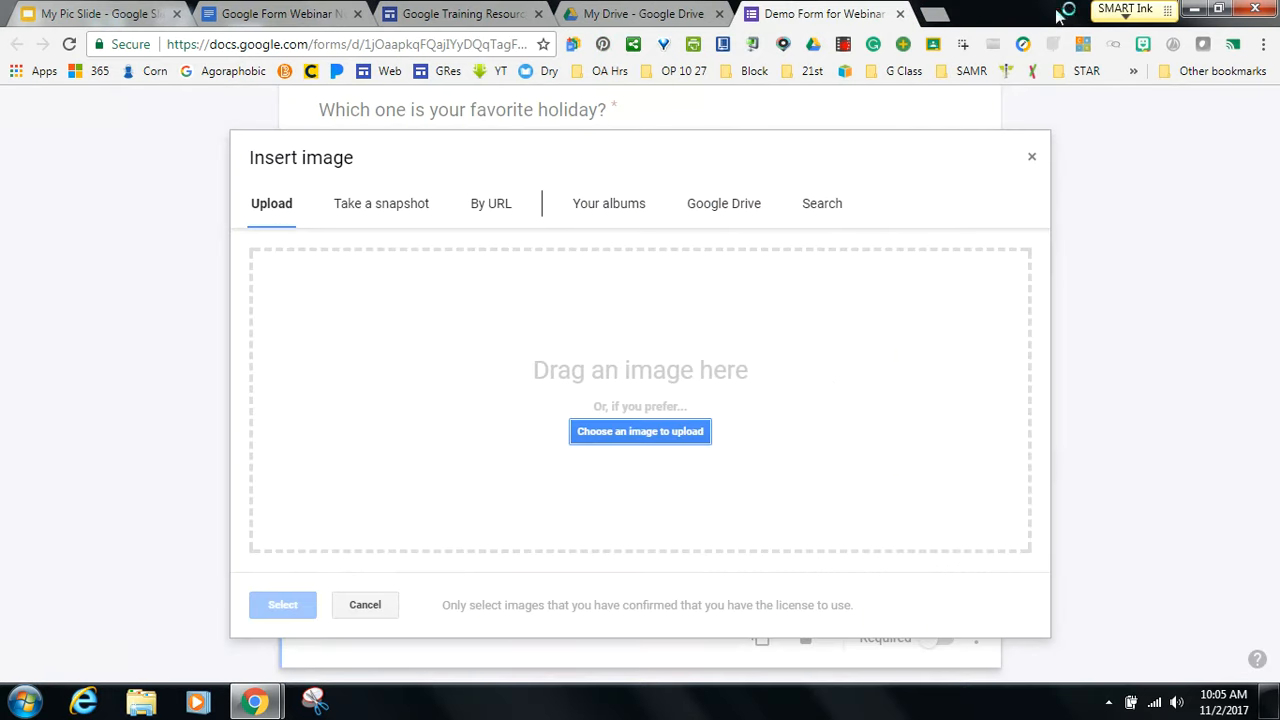
click(808, 207)
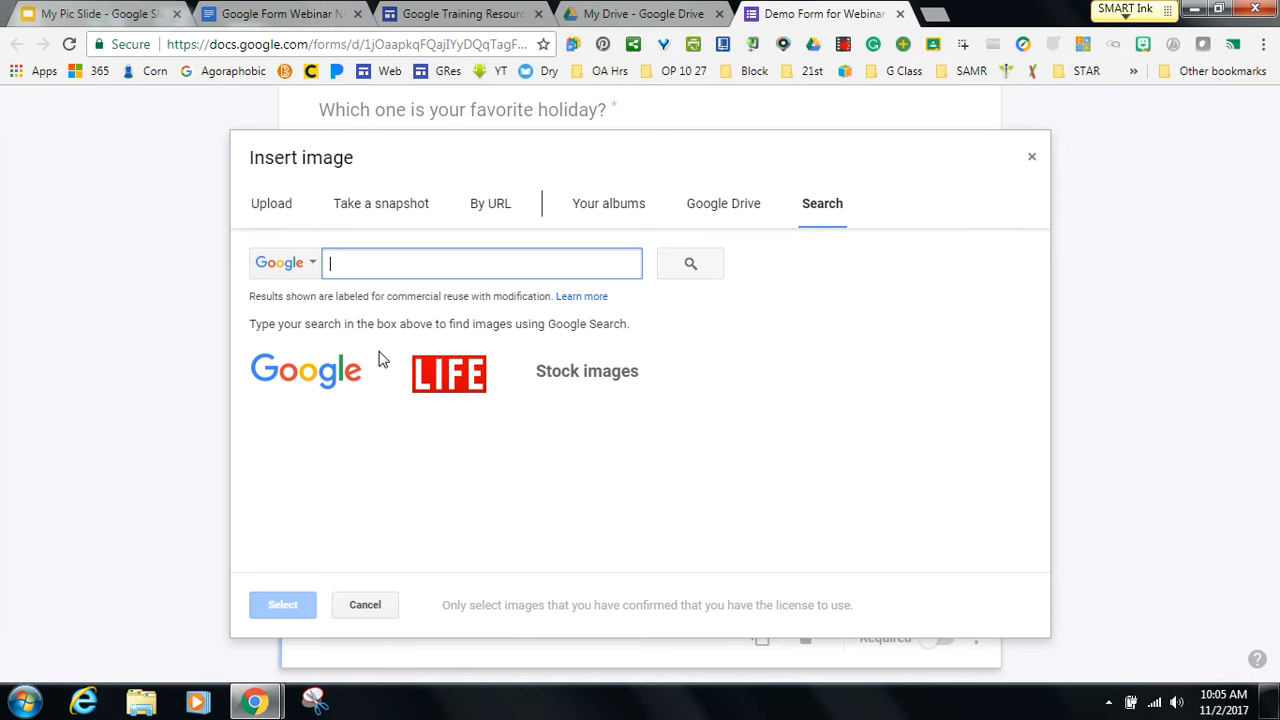
text(animals)
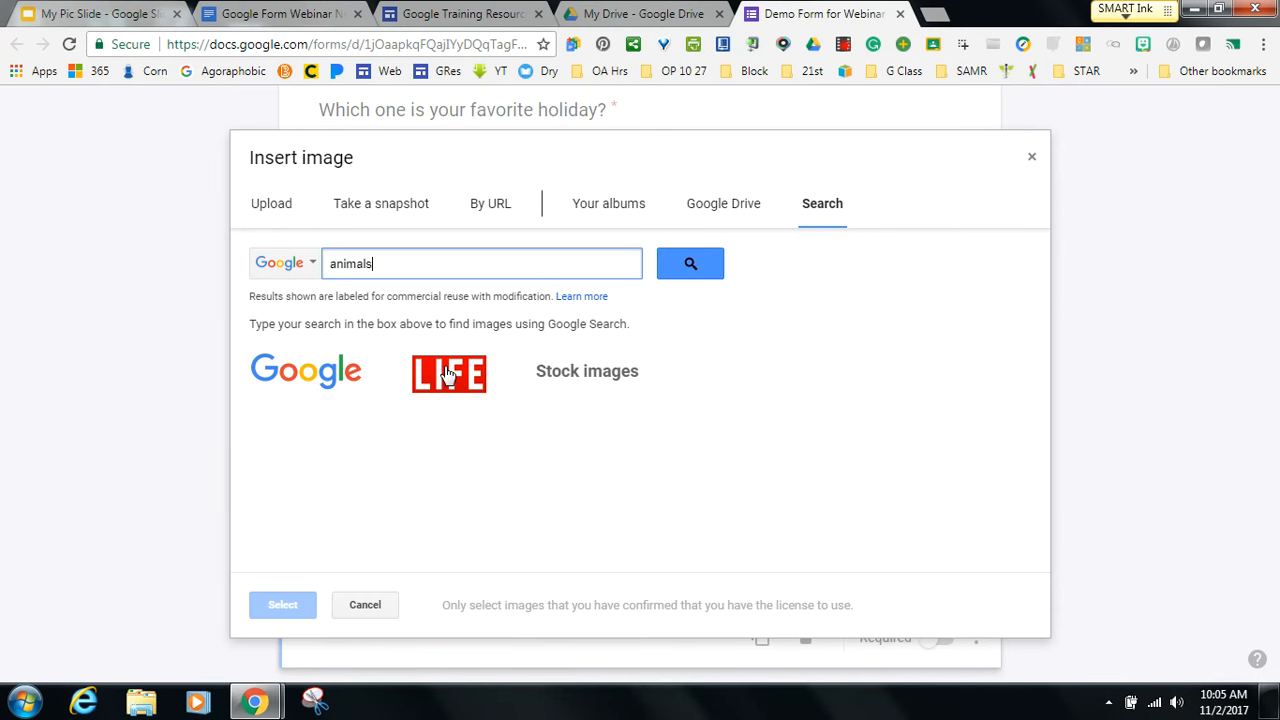
click(705, 271)
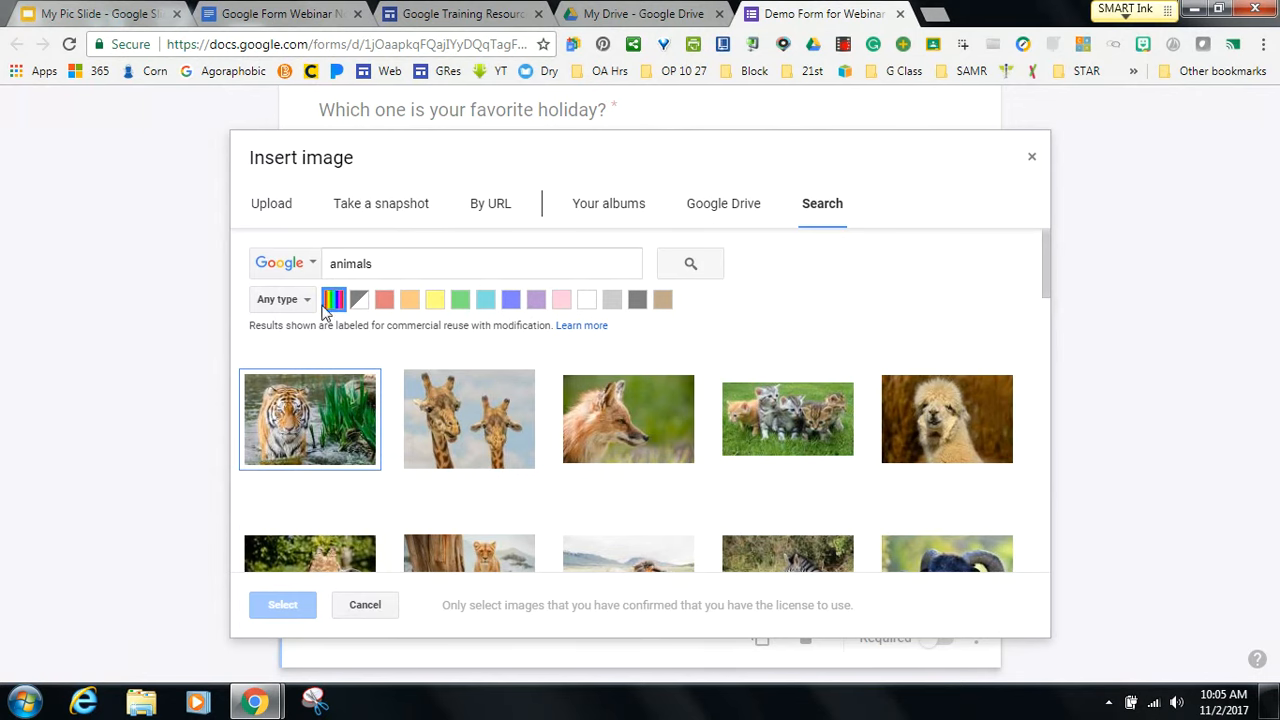
drag(1041, 269, 1044, 434)
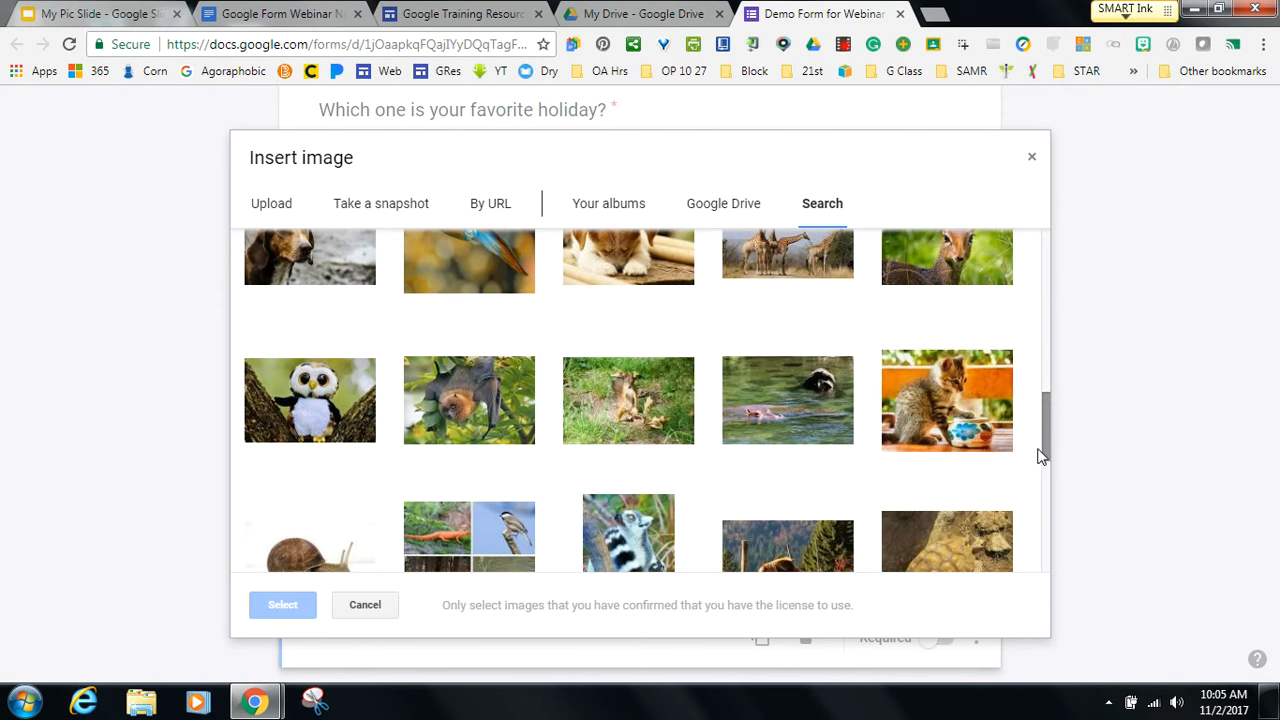
scroll(960, 380, up, 3)
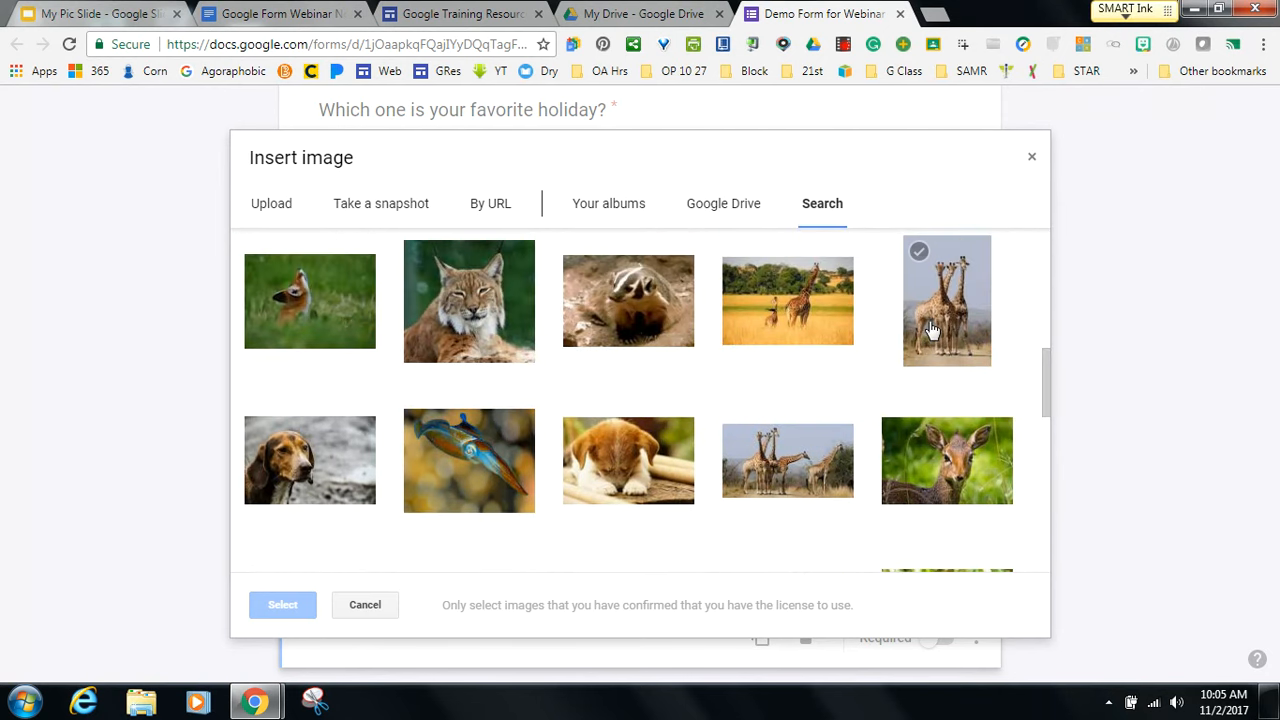
click(930, 330)
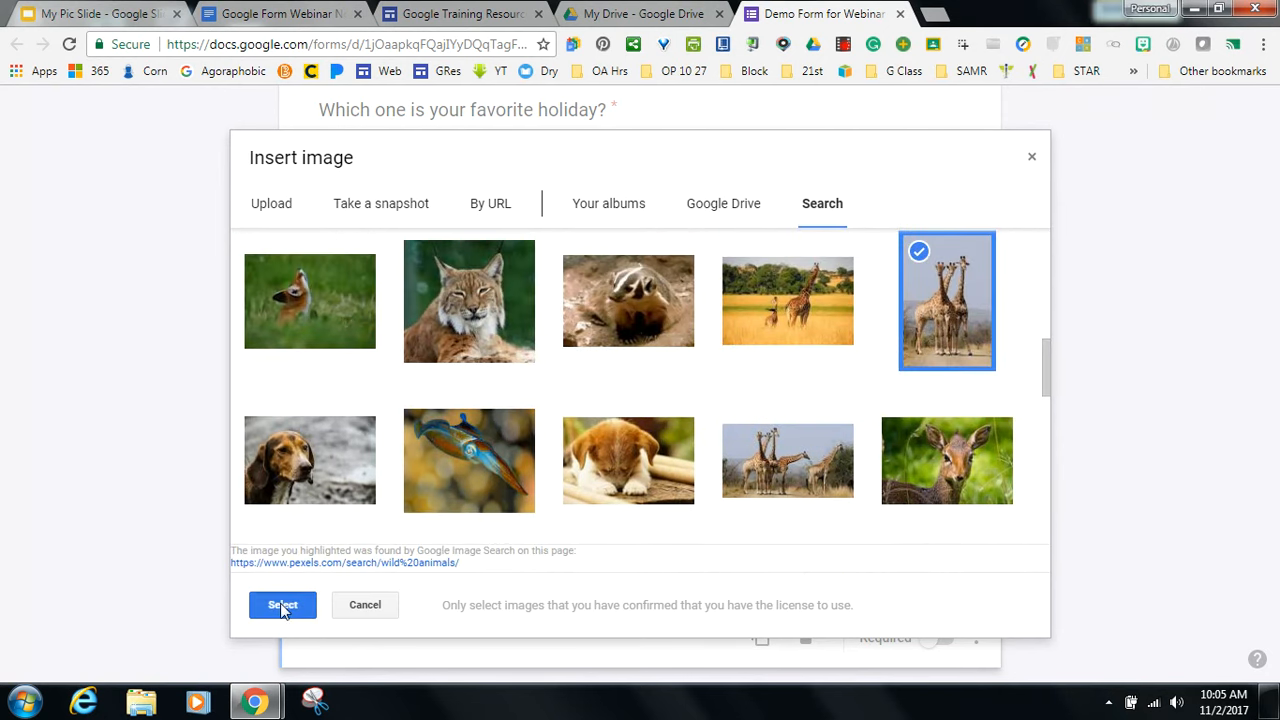
click(283, 607)
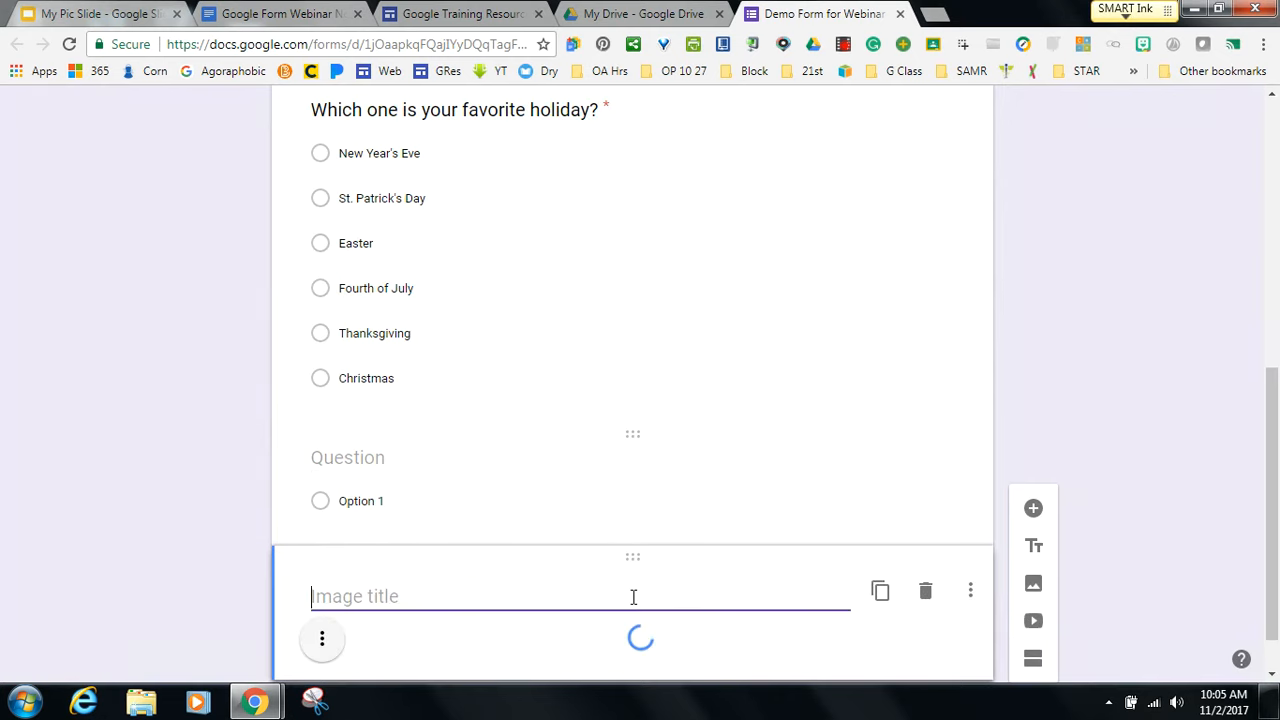
Shrink the giraffe image by dragging its corner and centre-align it in its card.
drag(1275, 310, 1268, 430)
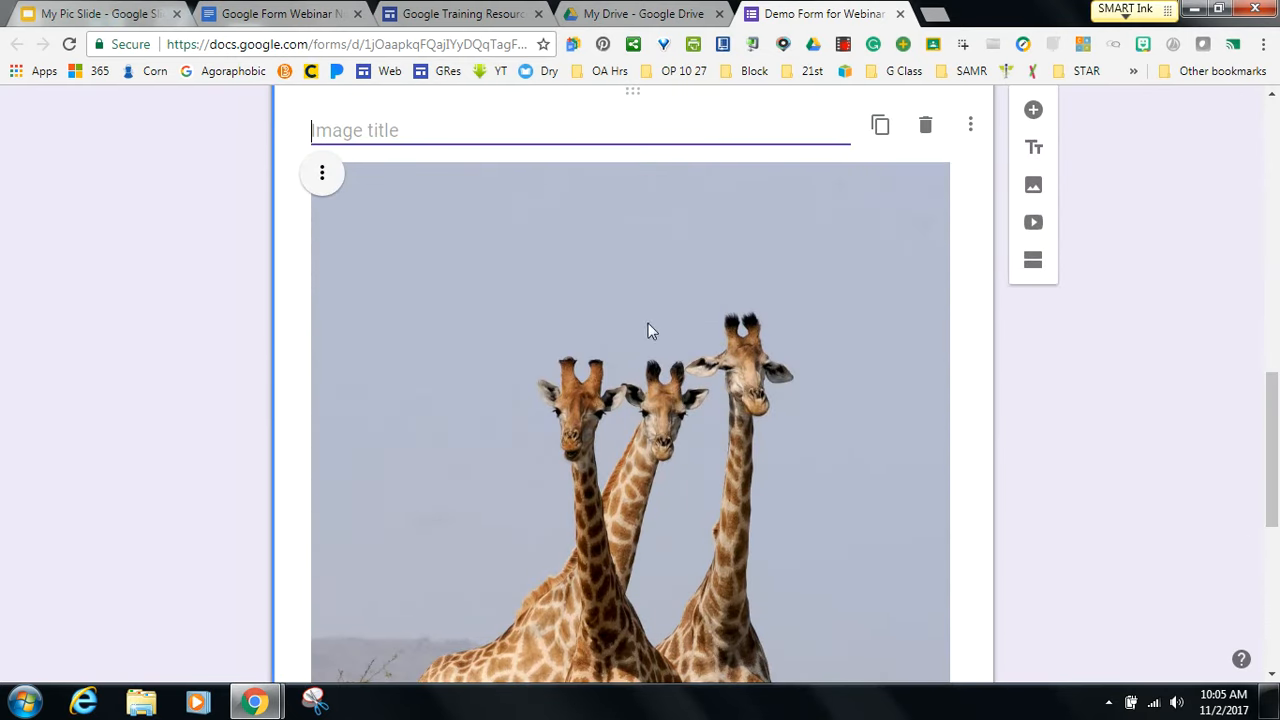
click(322, 173)
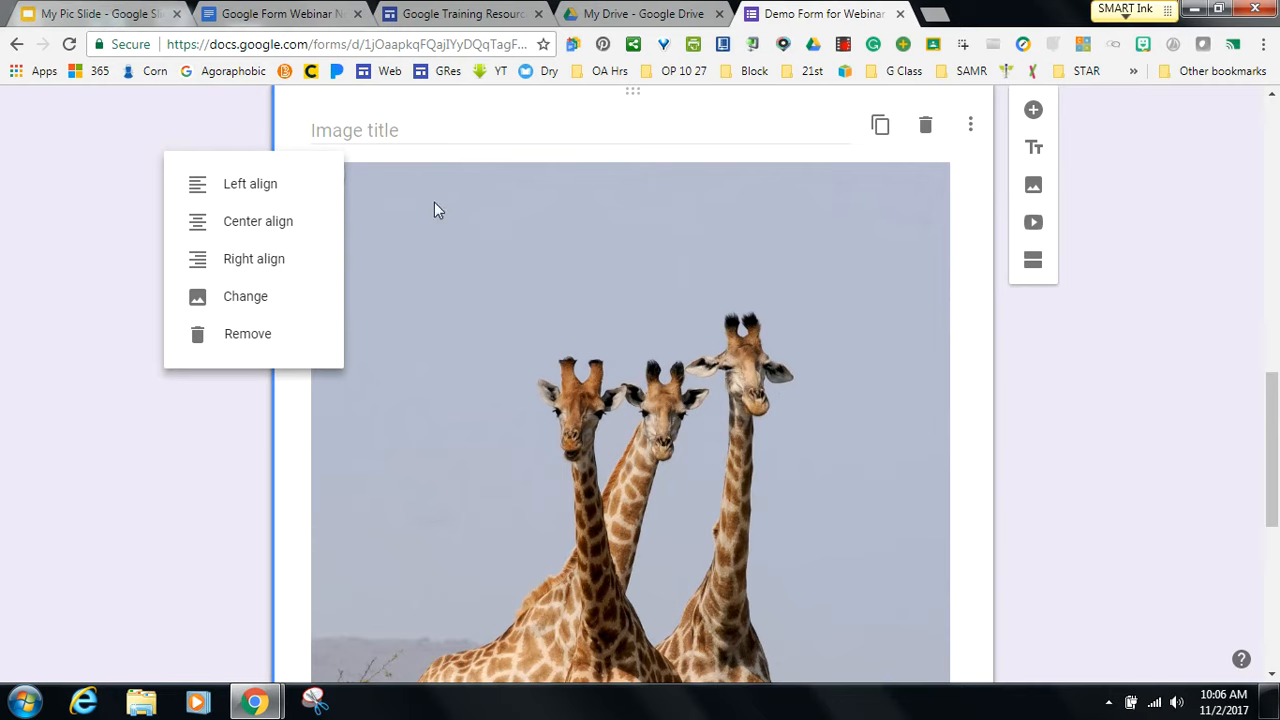
click(429, 217)
click(320, 184)
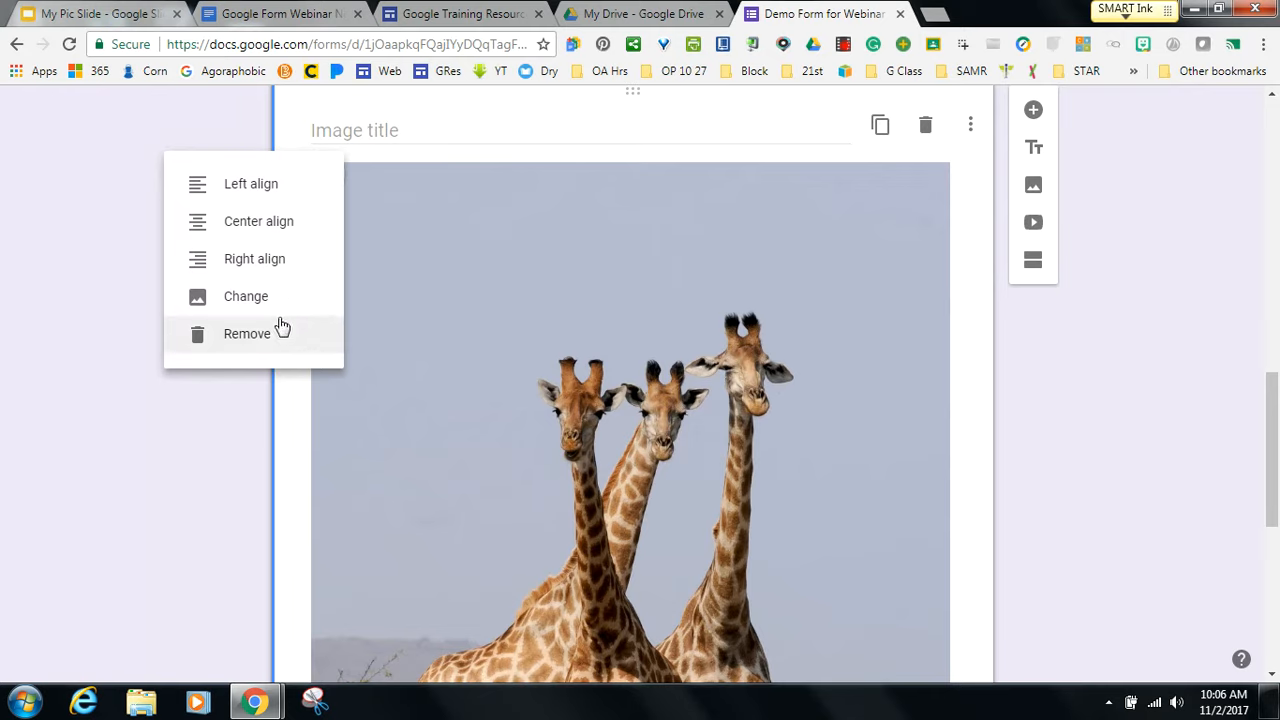
click(903, 243)
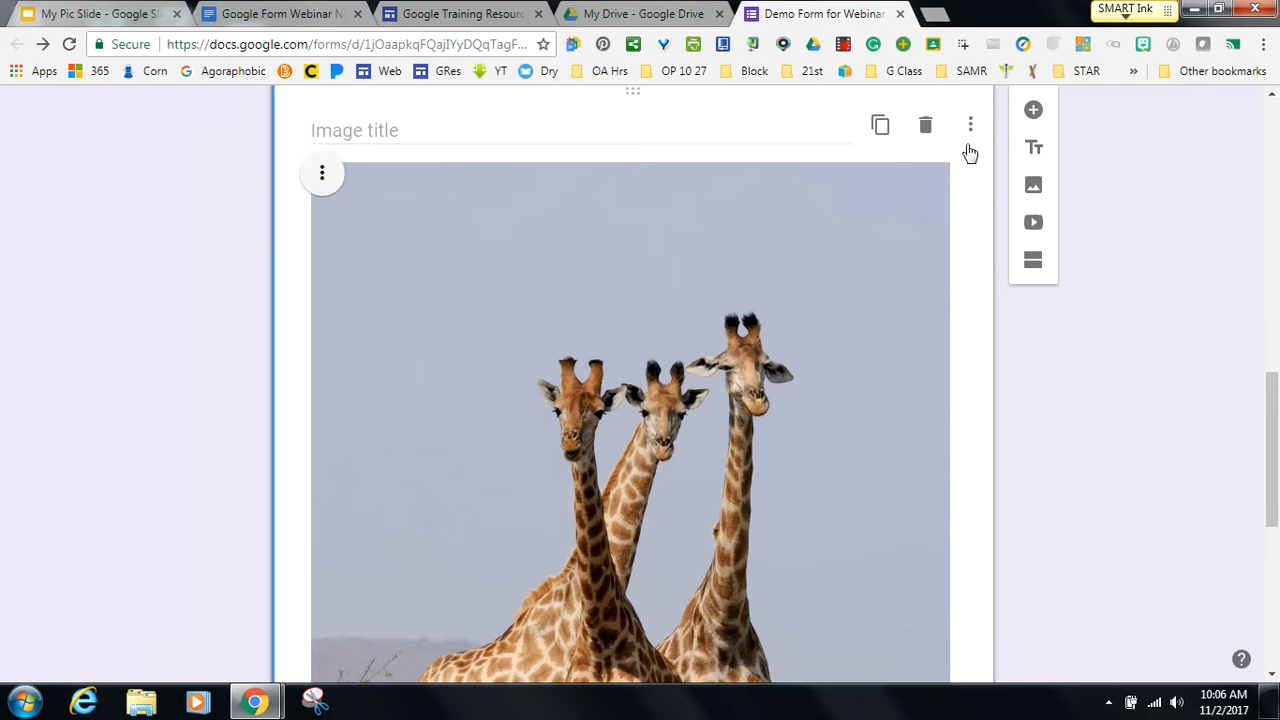
click(946, 170)
drag(936, 177, 645, 533)
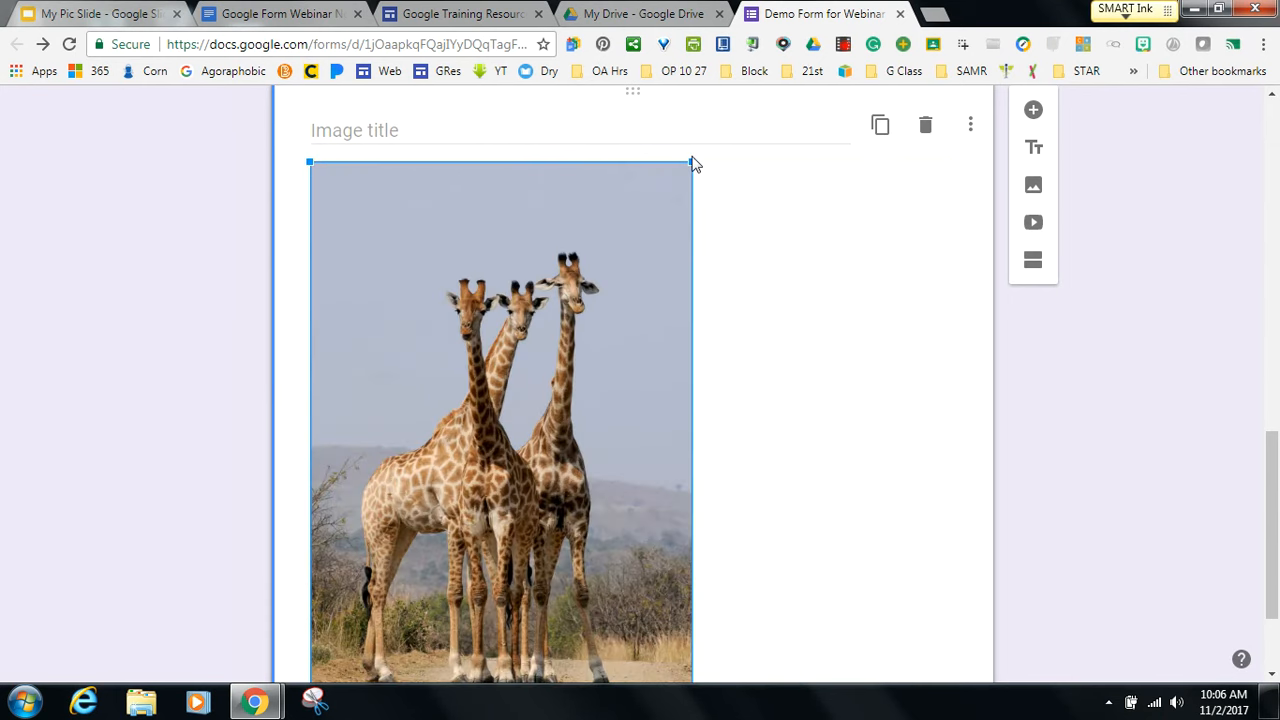
drag(690, 163, 558, 397)
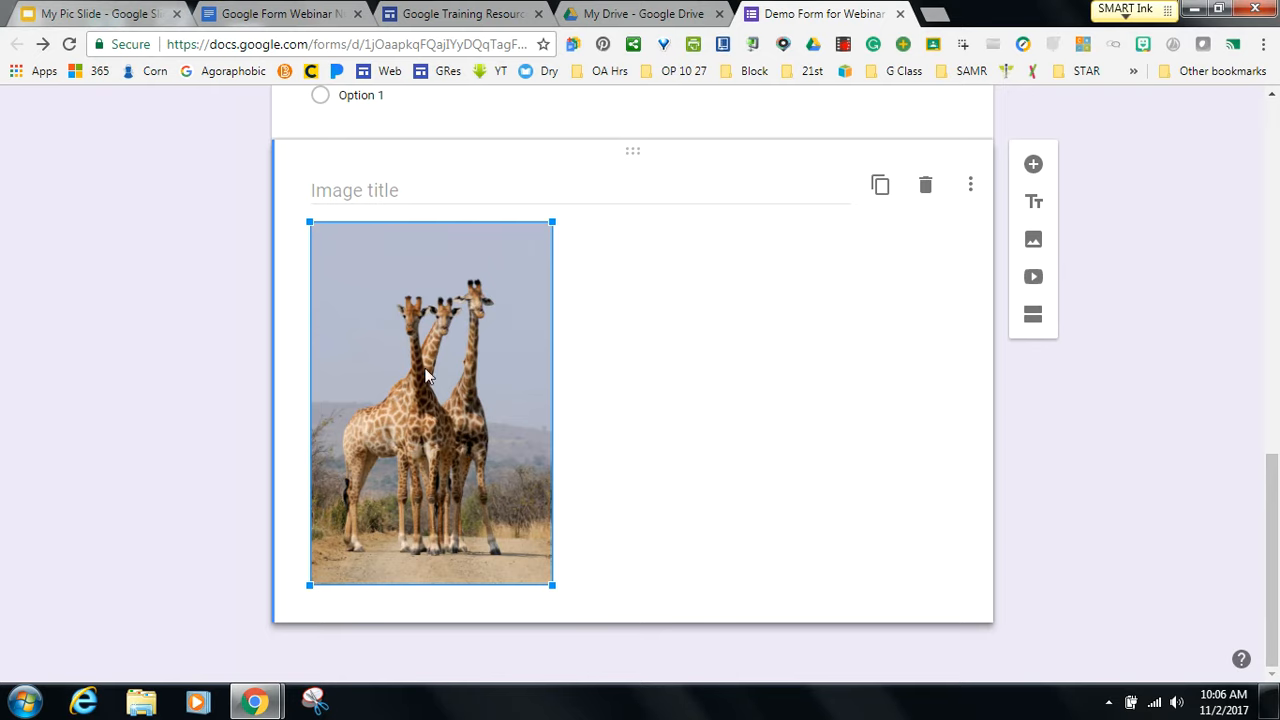
click(678, 341)
click(322, 247)
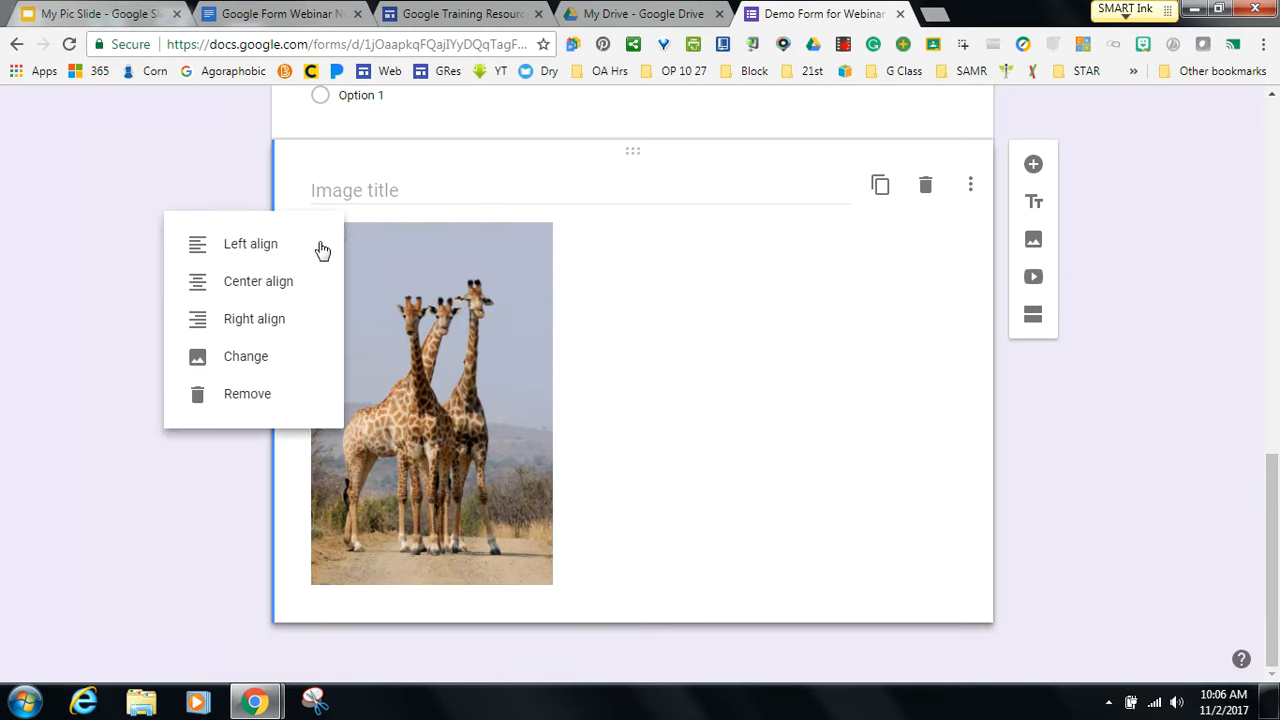
click(279, 289)
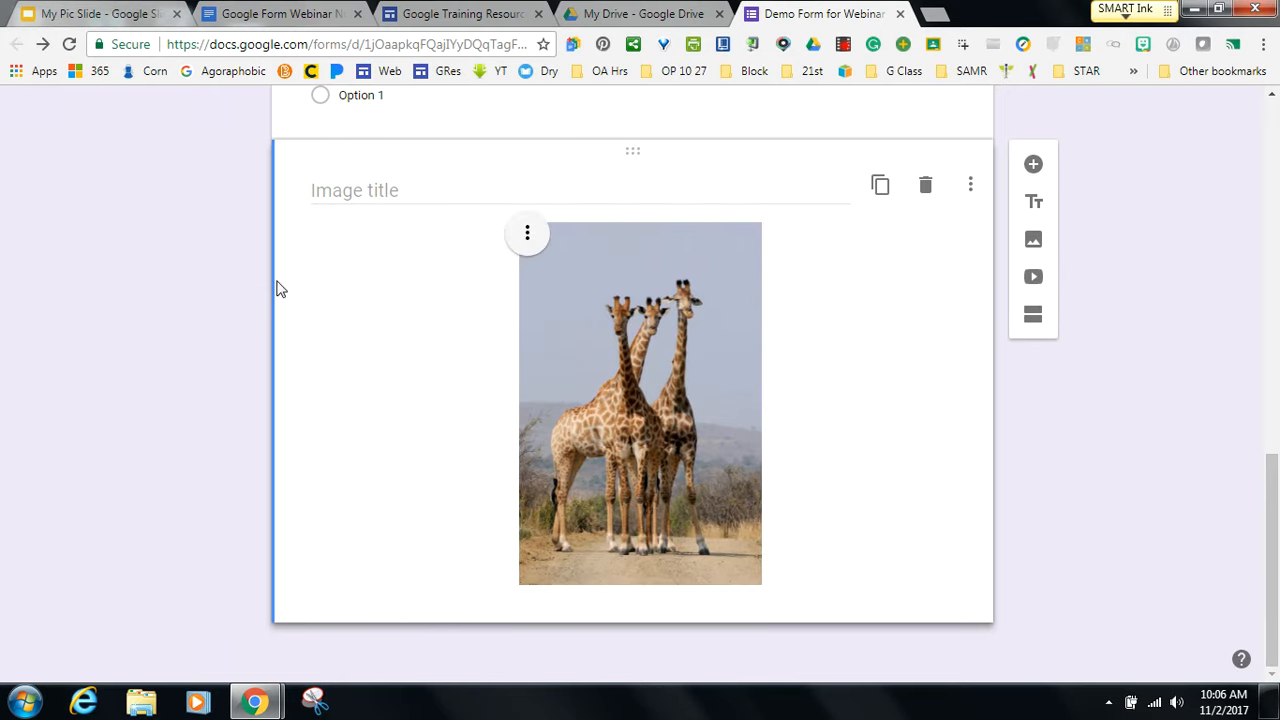
Leave the image title blank and delete the giraffe image item.
click(368, 189)
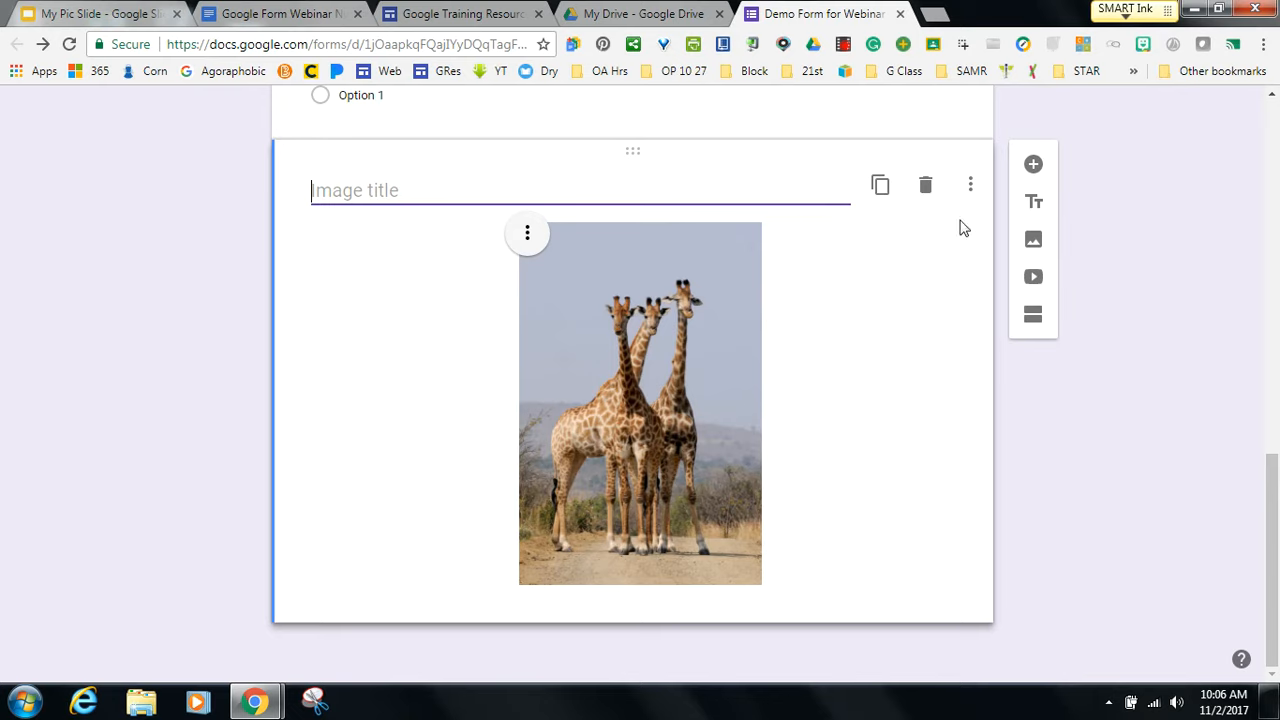
click(925, 404)
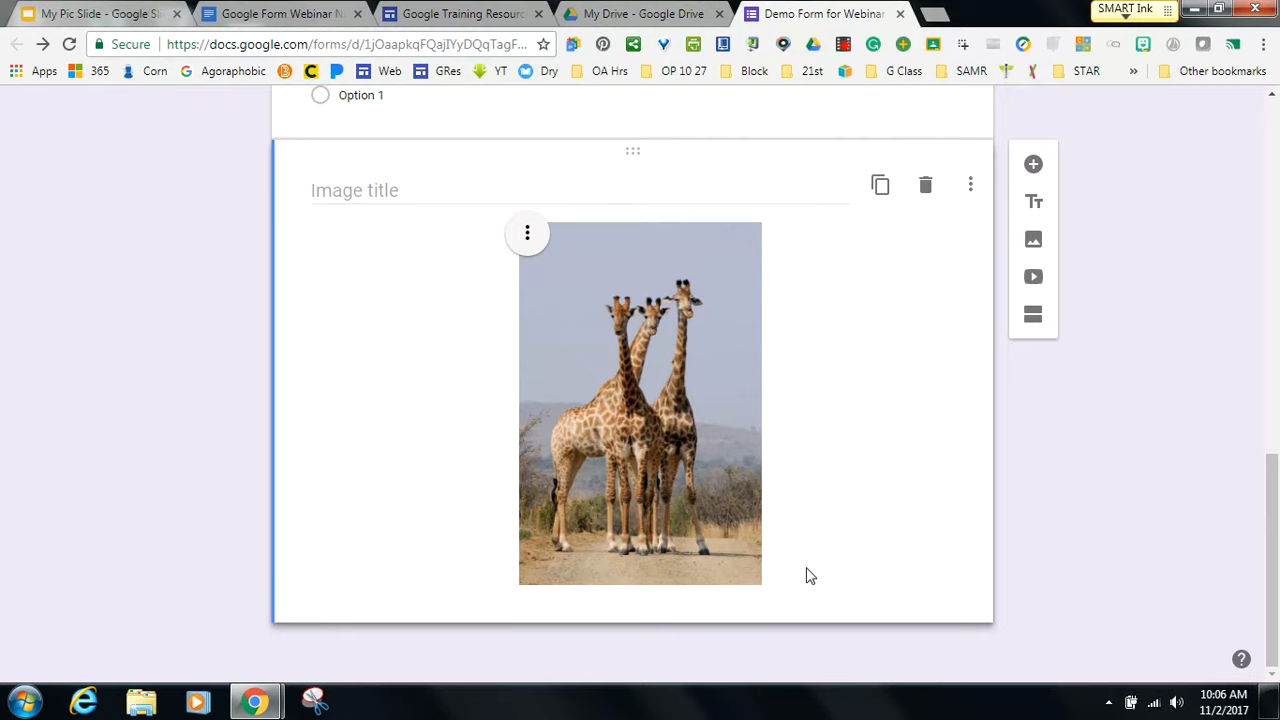
click(925, 195)
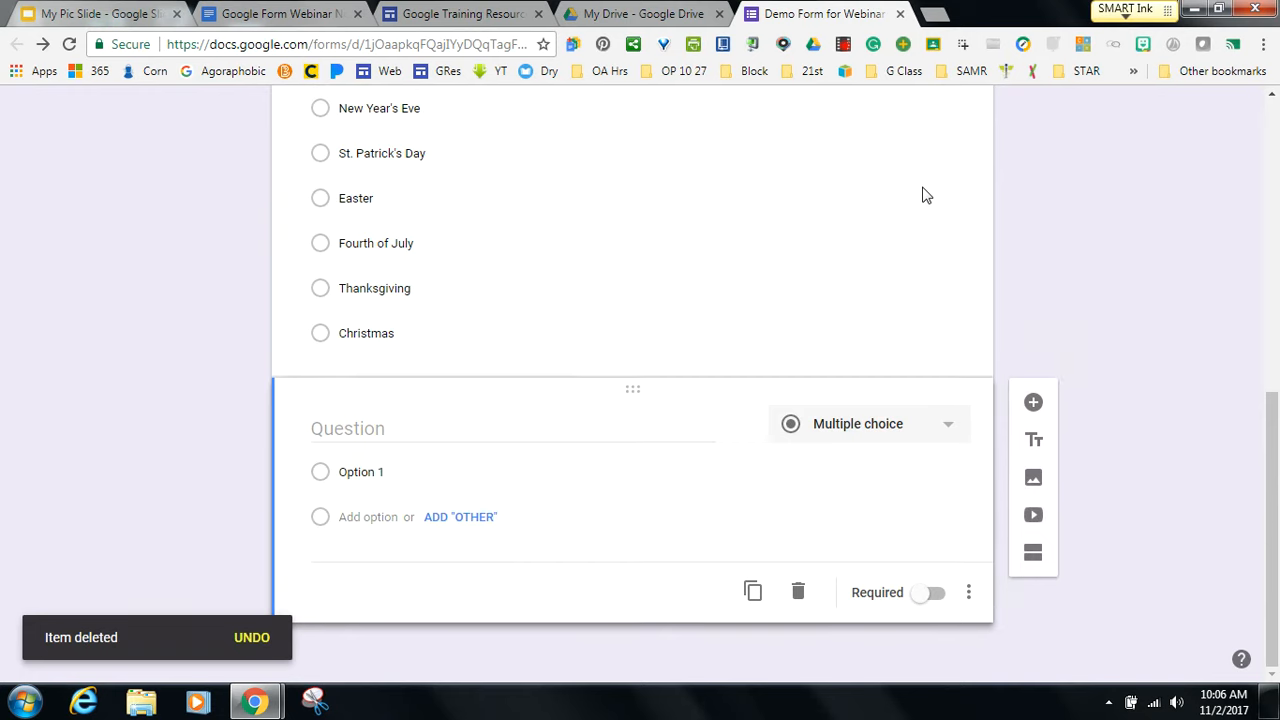
Search images for 'giraffe' and attach a standing giraffe photo to Option 1.
click(370, 430)
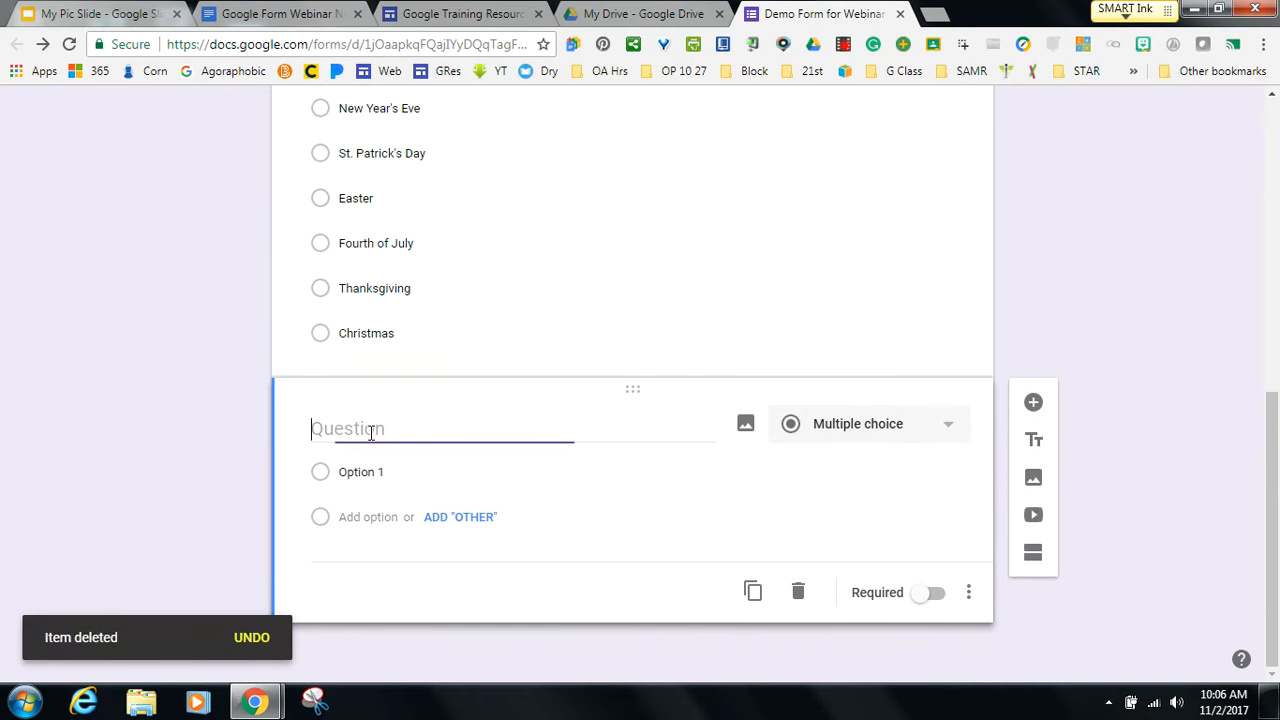
click(746, 428)
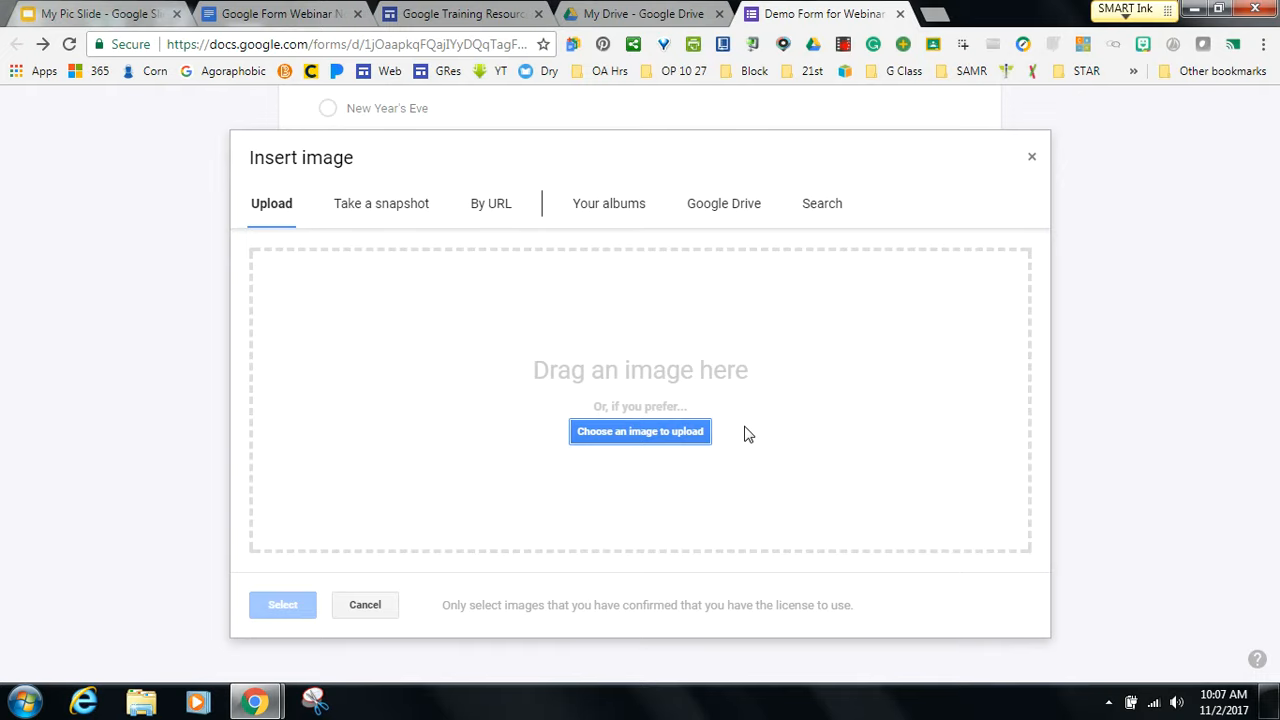
click(1033, 162)
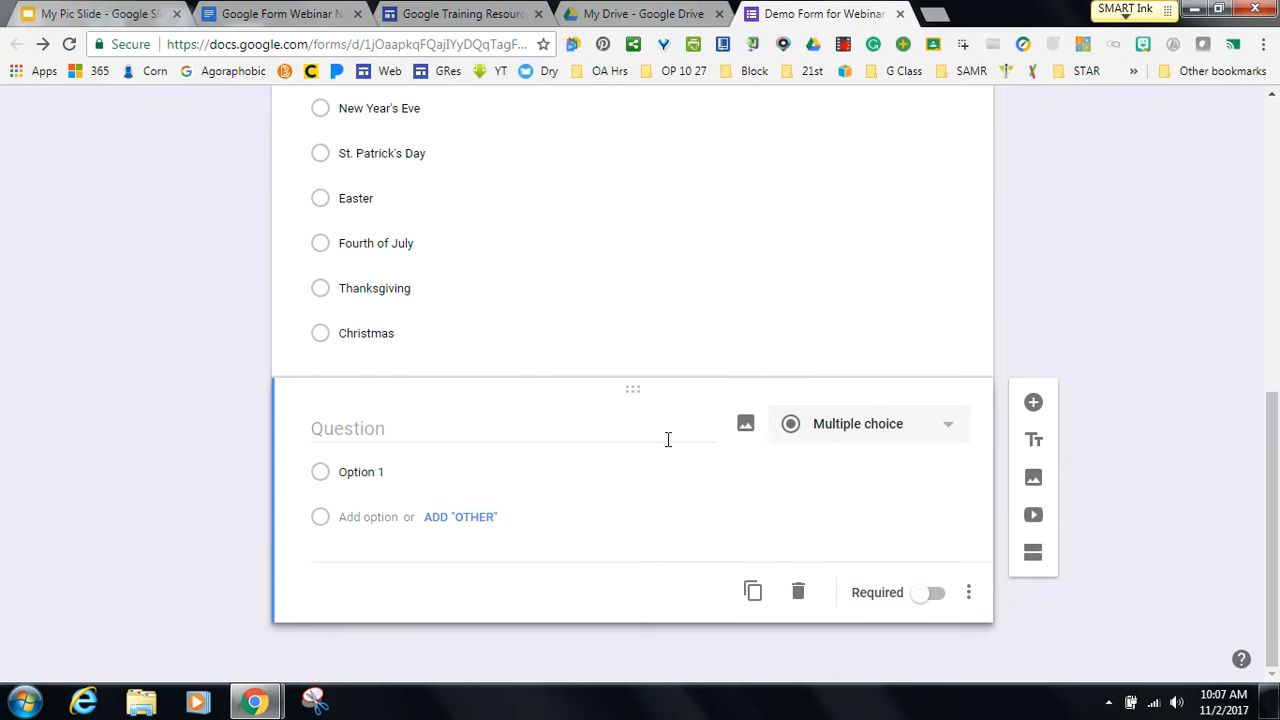
click(902, 476)
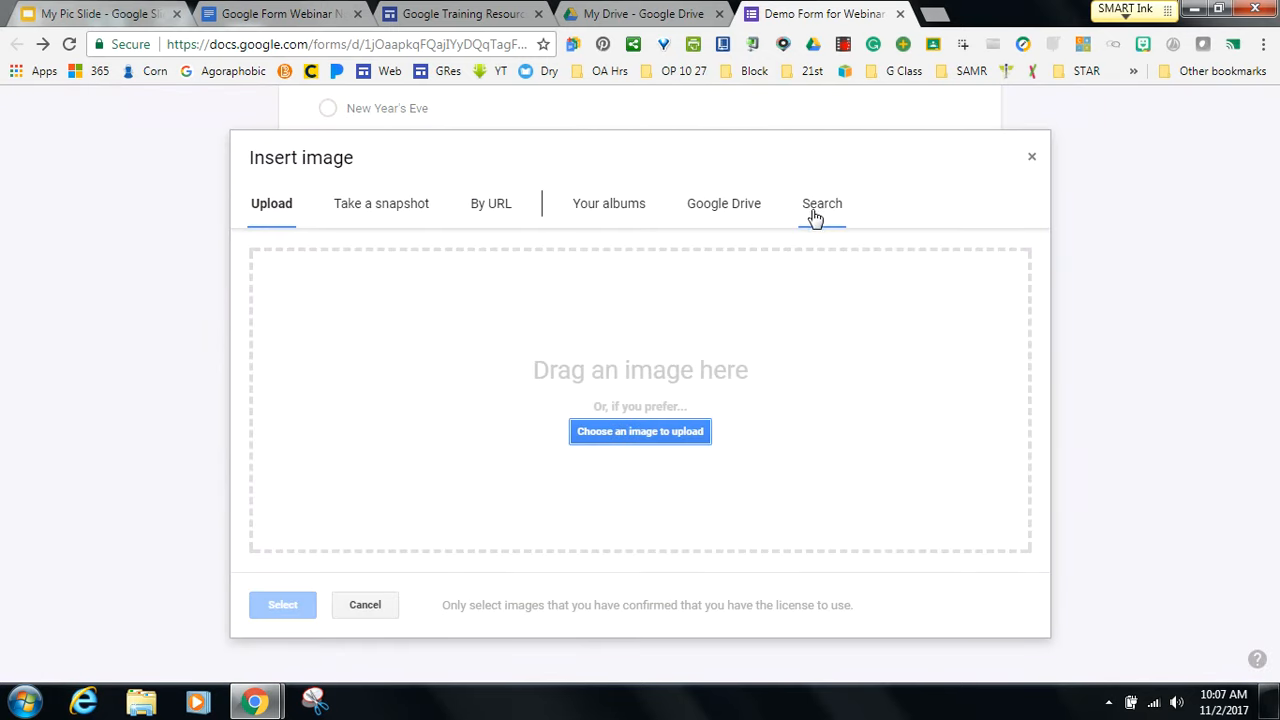
click(814, 210)
text(giraffe)
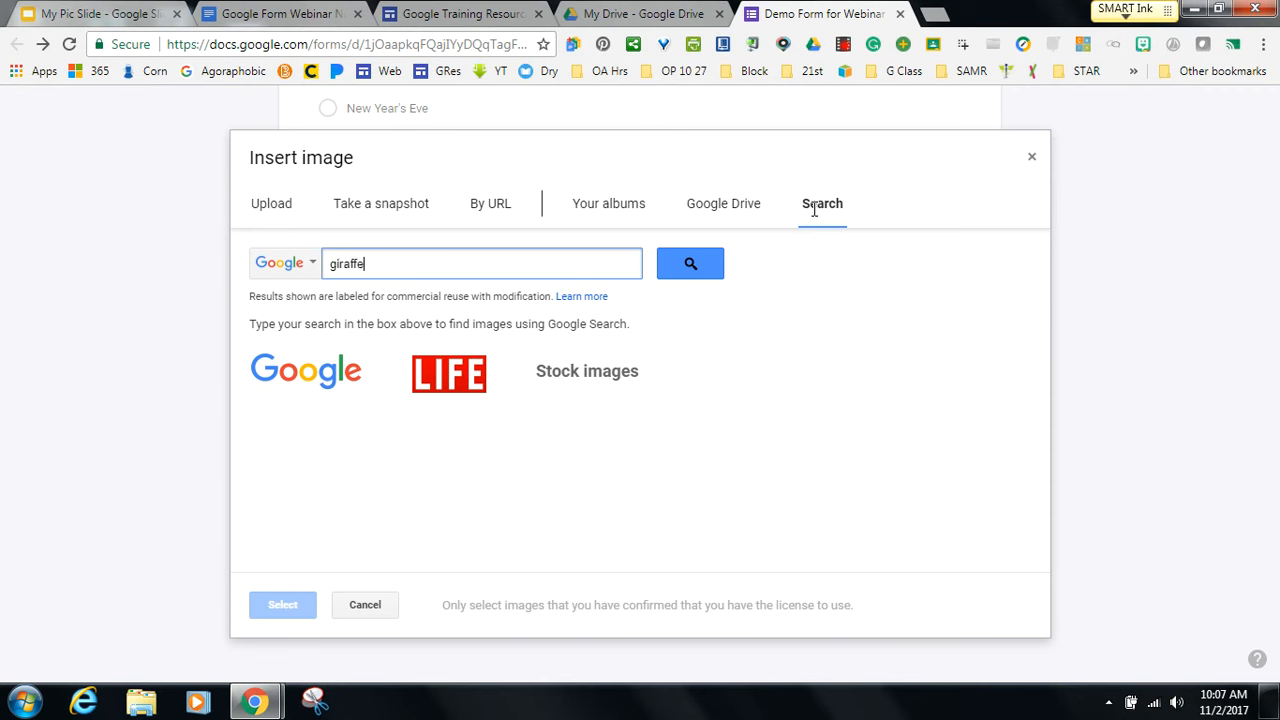
key(Return)
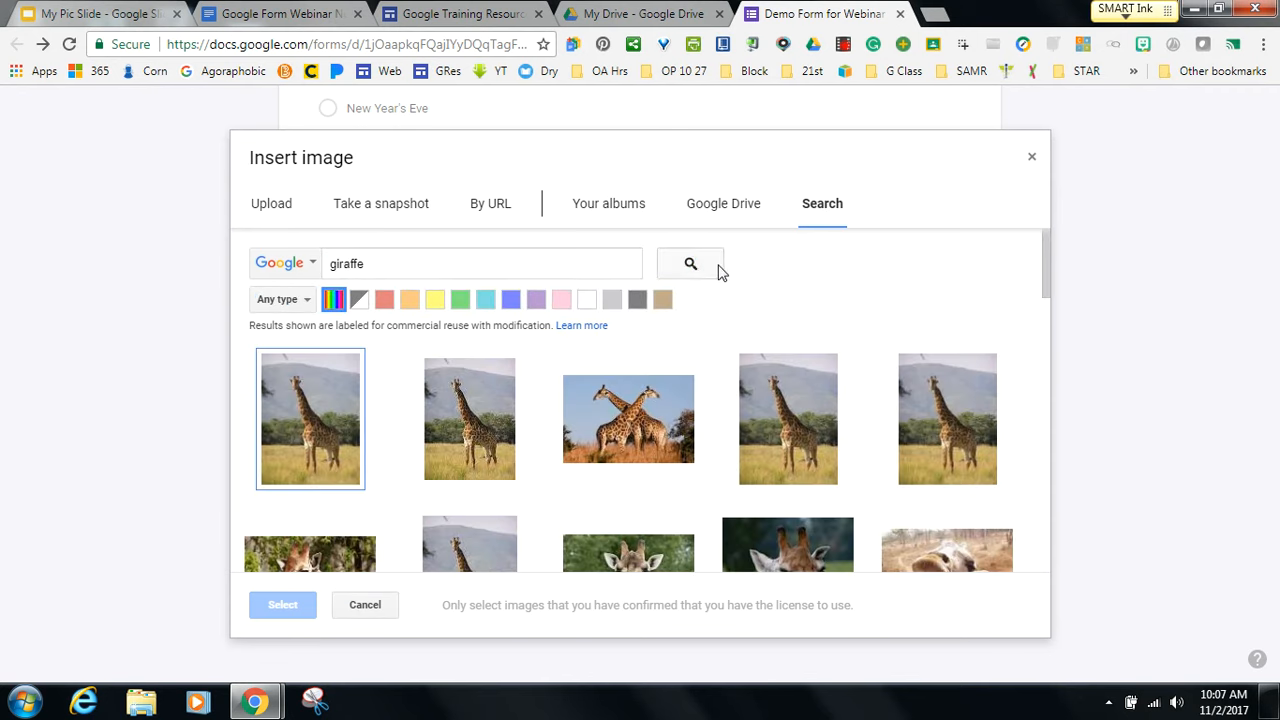
click(955, 412)
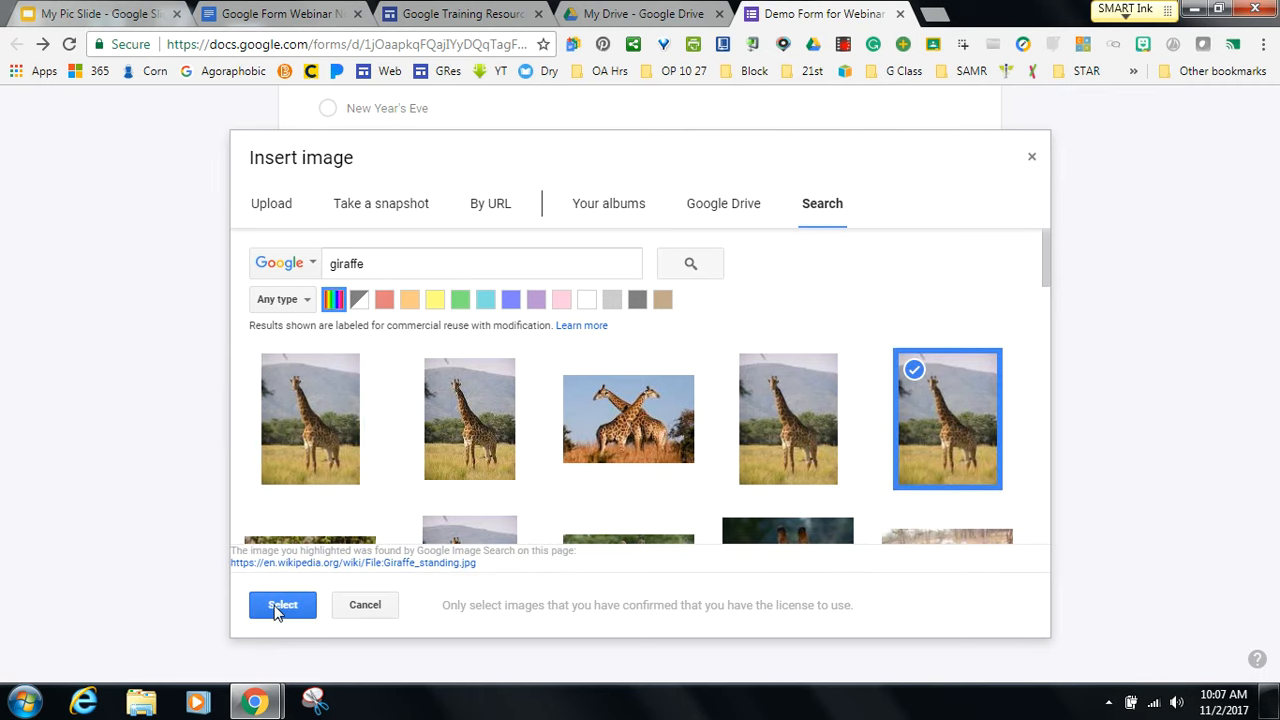
click(280, 605)
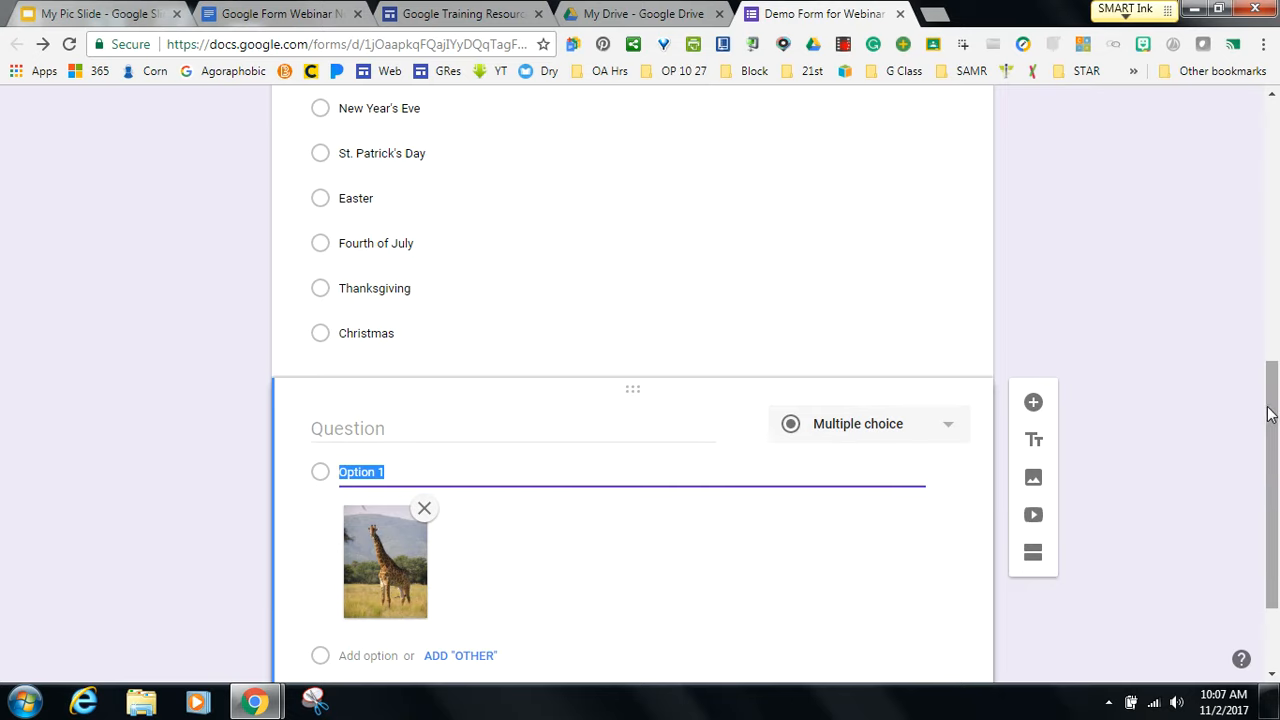
drag(1268, 414, 1270, 496)
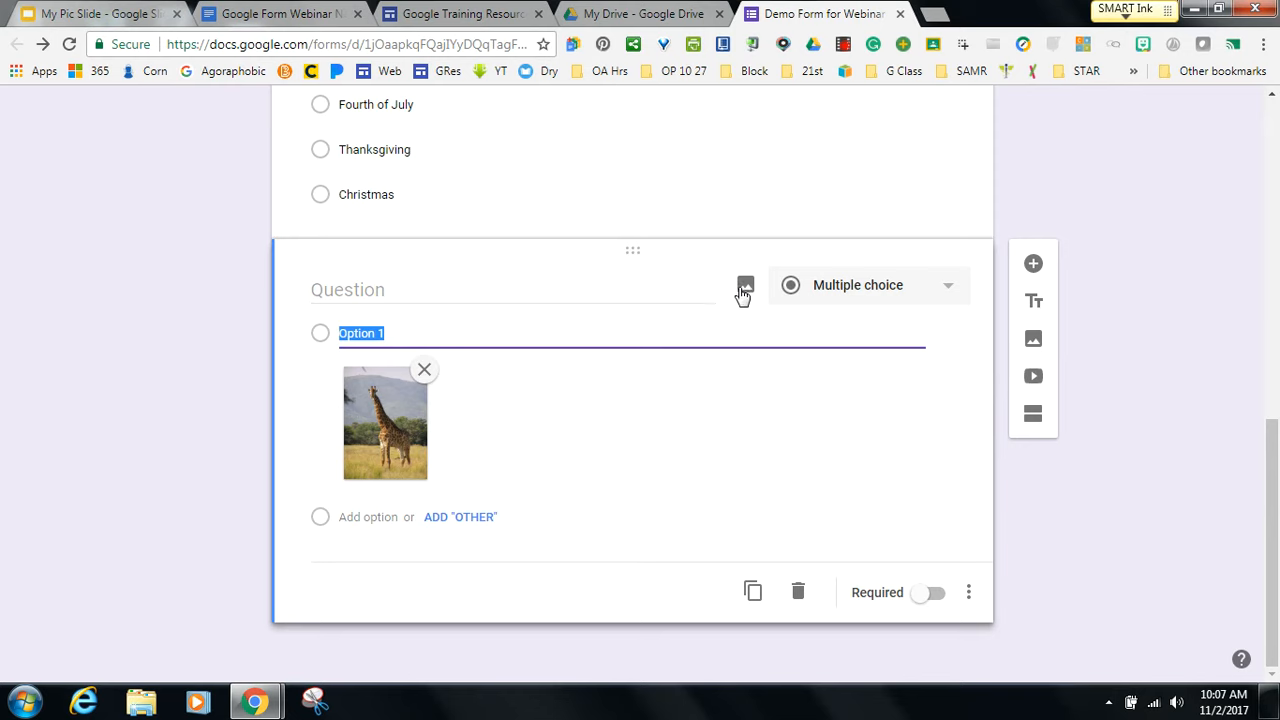
Insert the 'Giraffes for Kids' video from a 'giraffe' search and title it 'Giraffe Video'.
click(1034, 380)
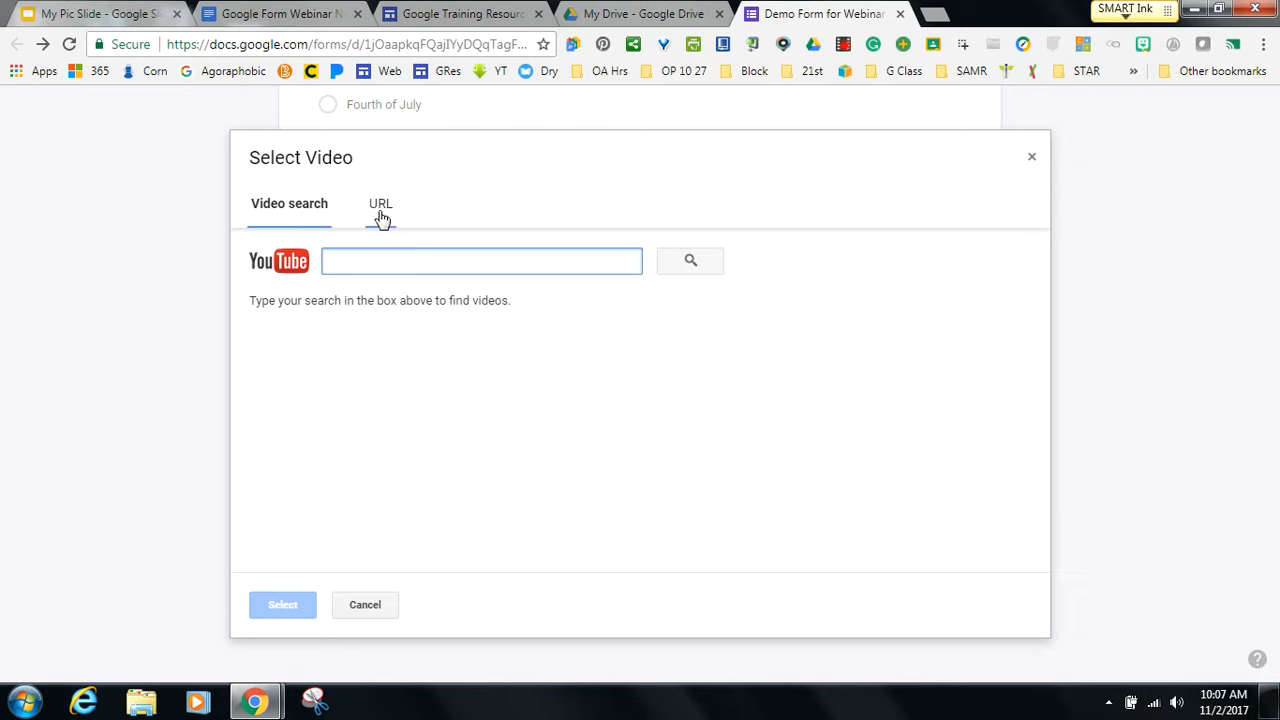
text(gira)
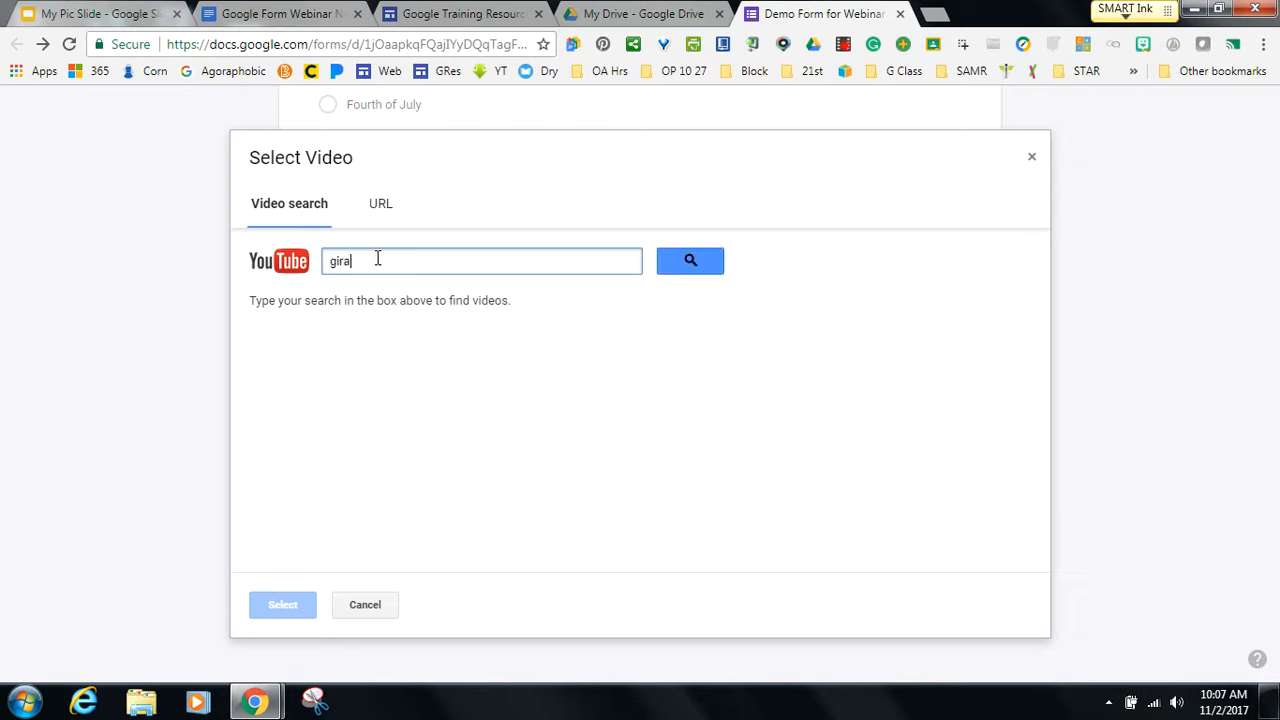
text(ffe)
key(Return)
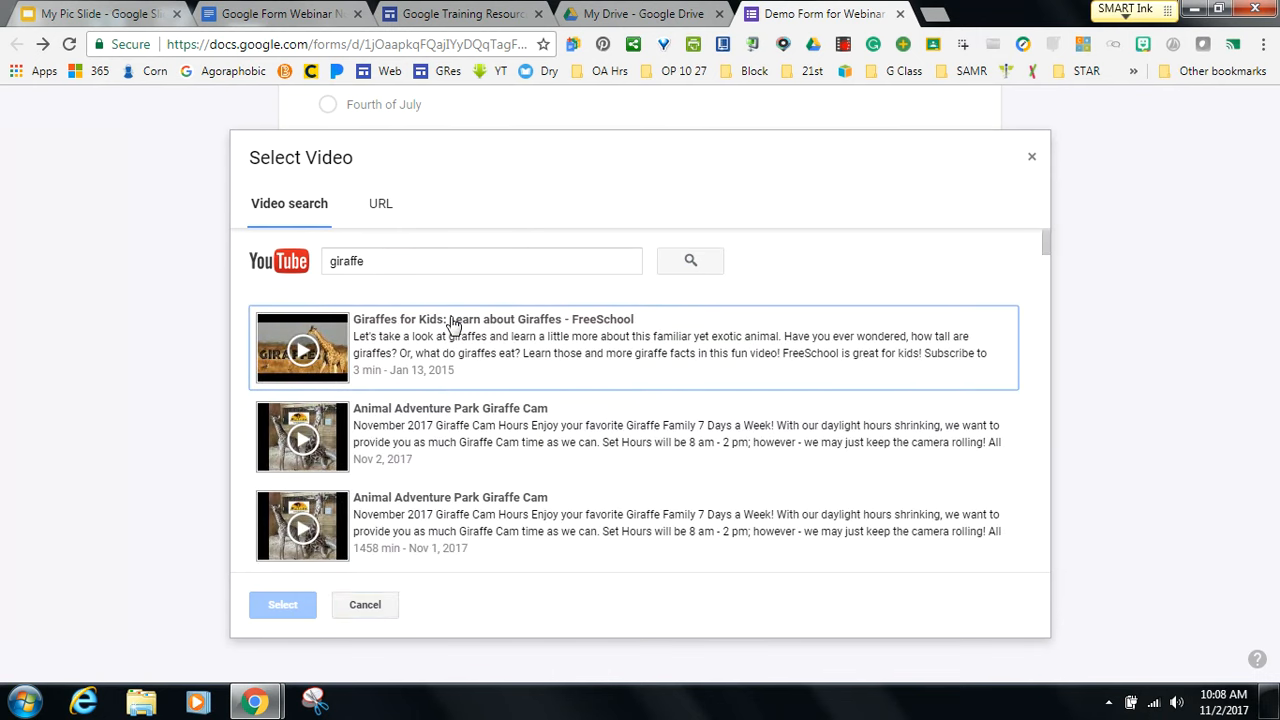
click(455, 325)
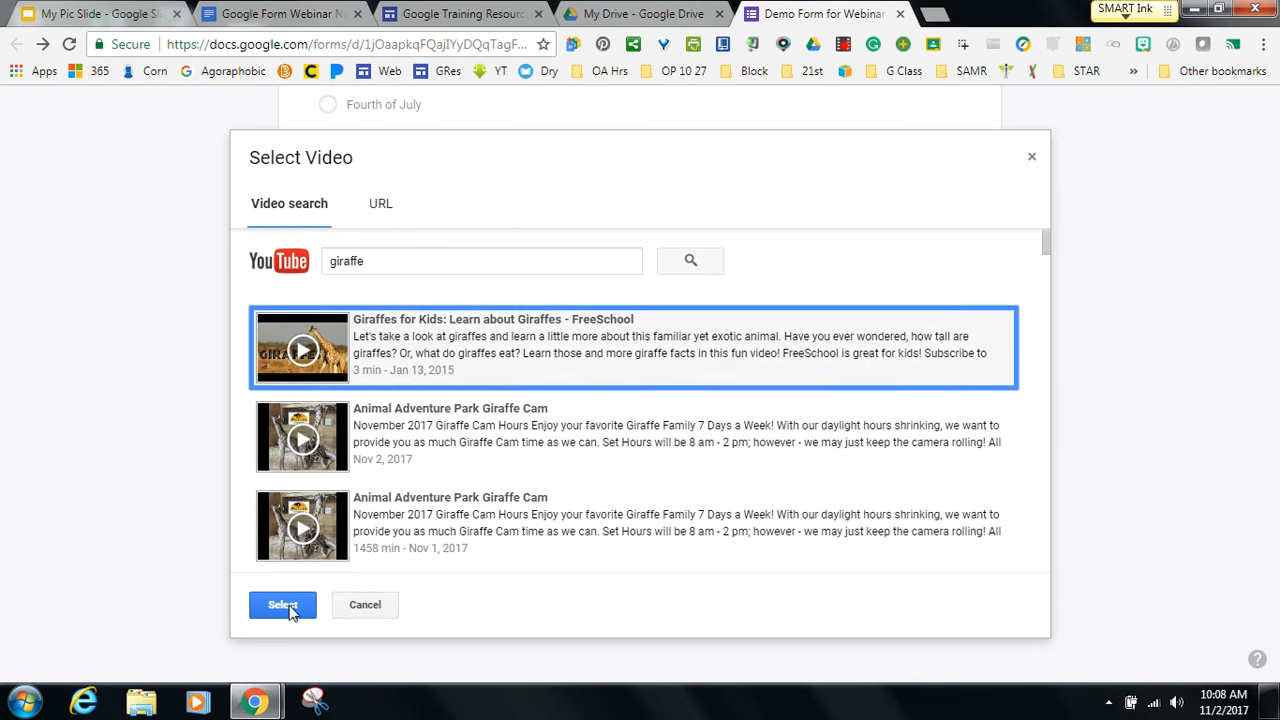
click(283, 605)
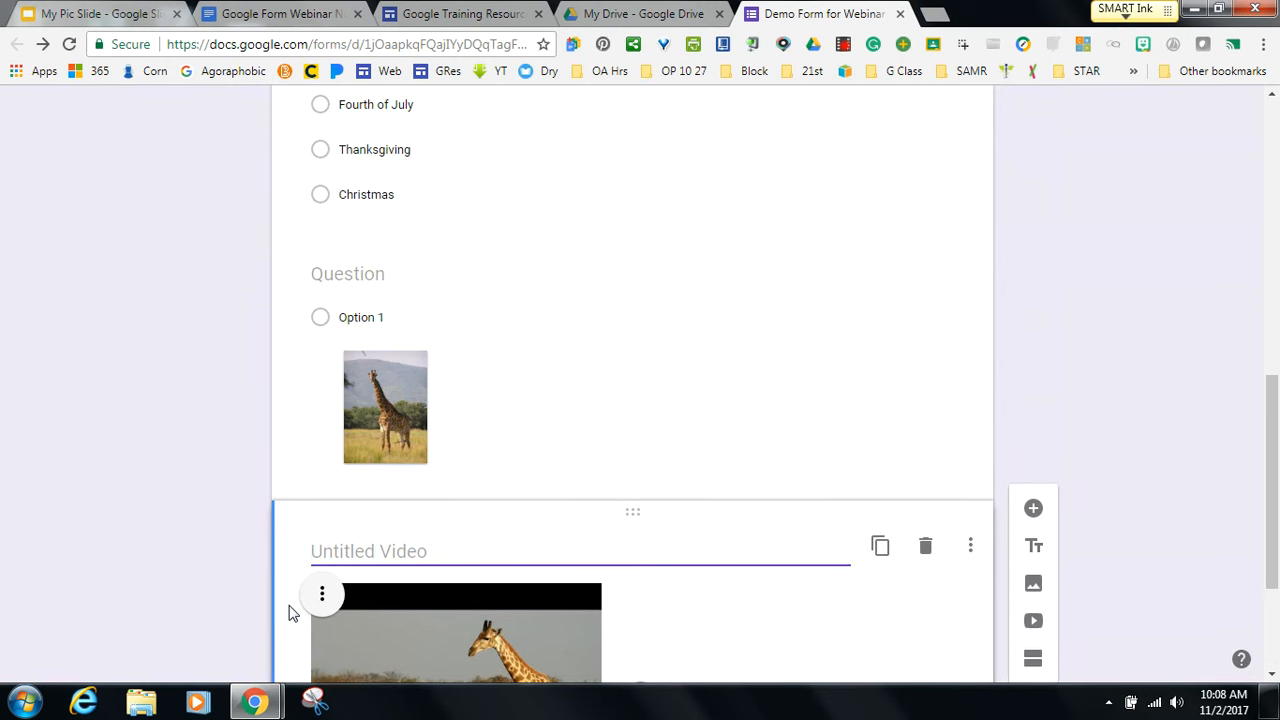
drag(1270, 472, 1276, 534)
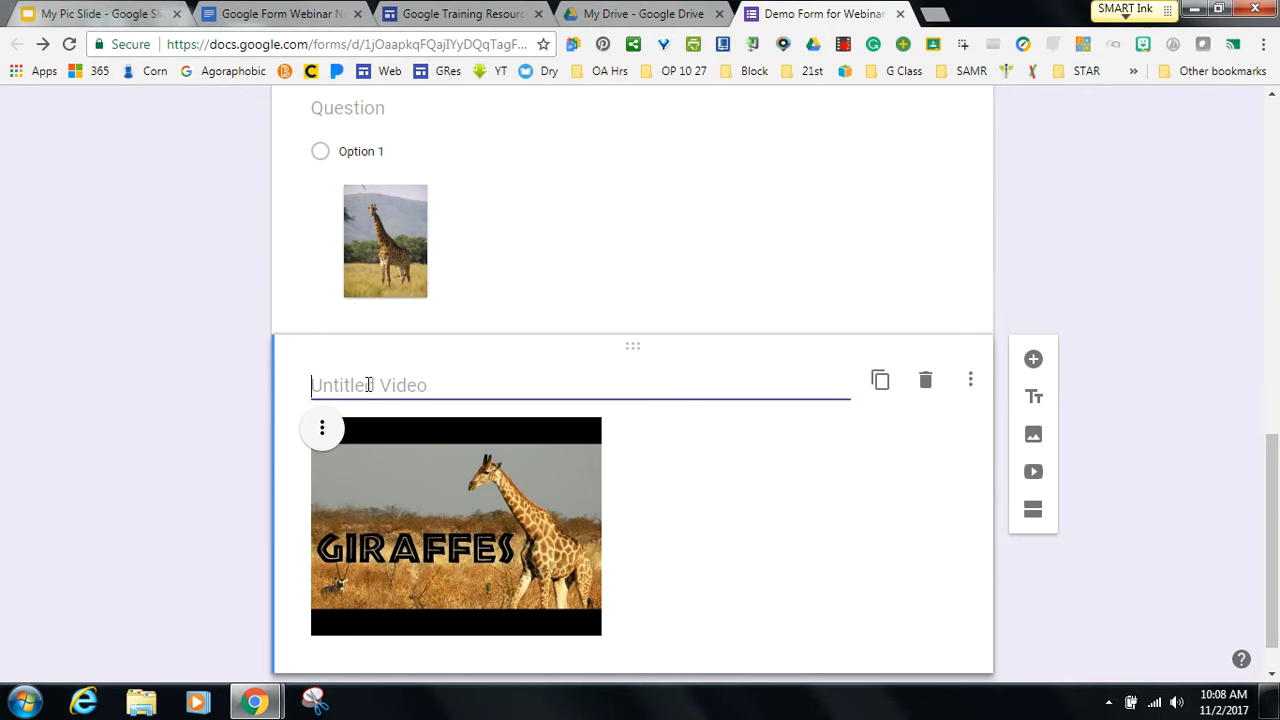
text(Giraffe)
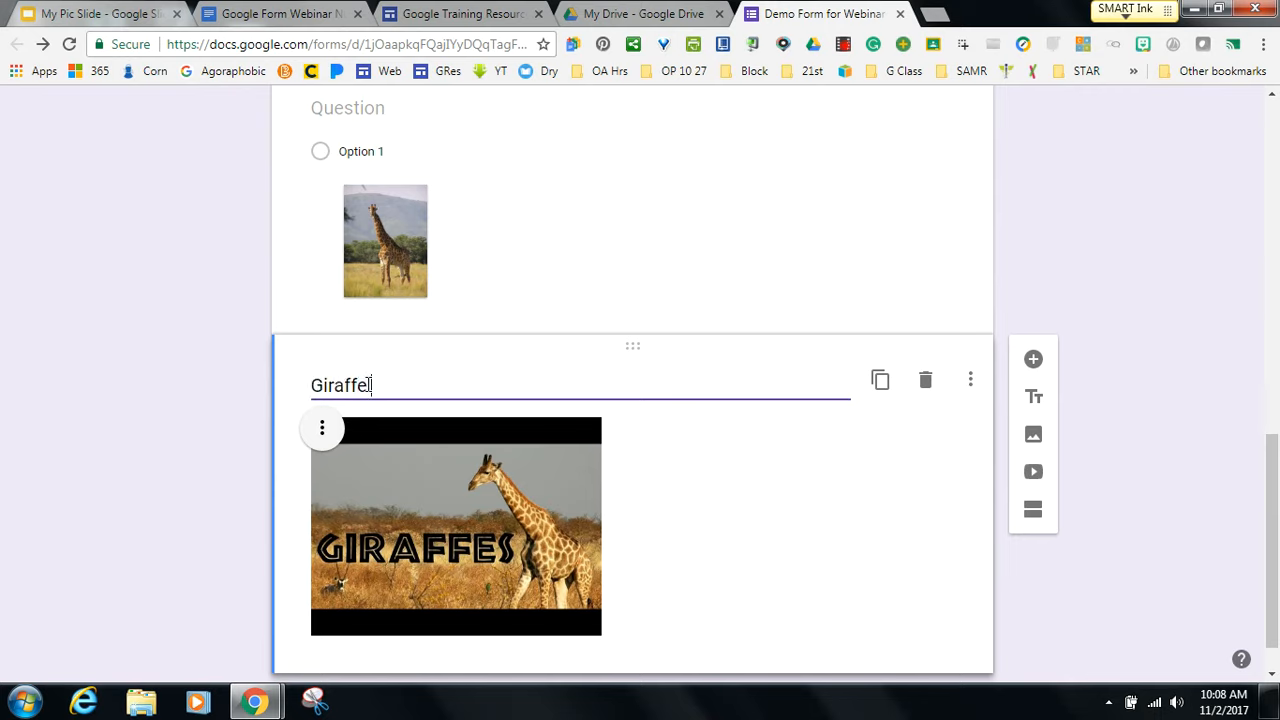
text( Video)
click(745, 488)
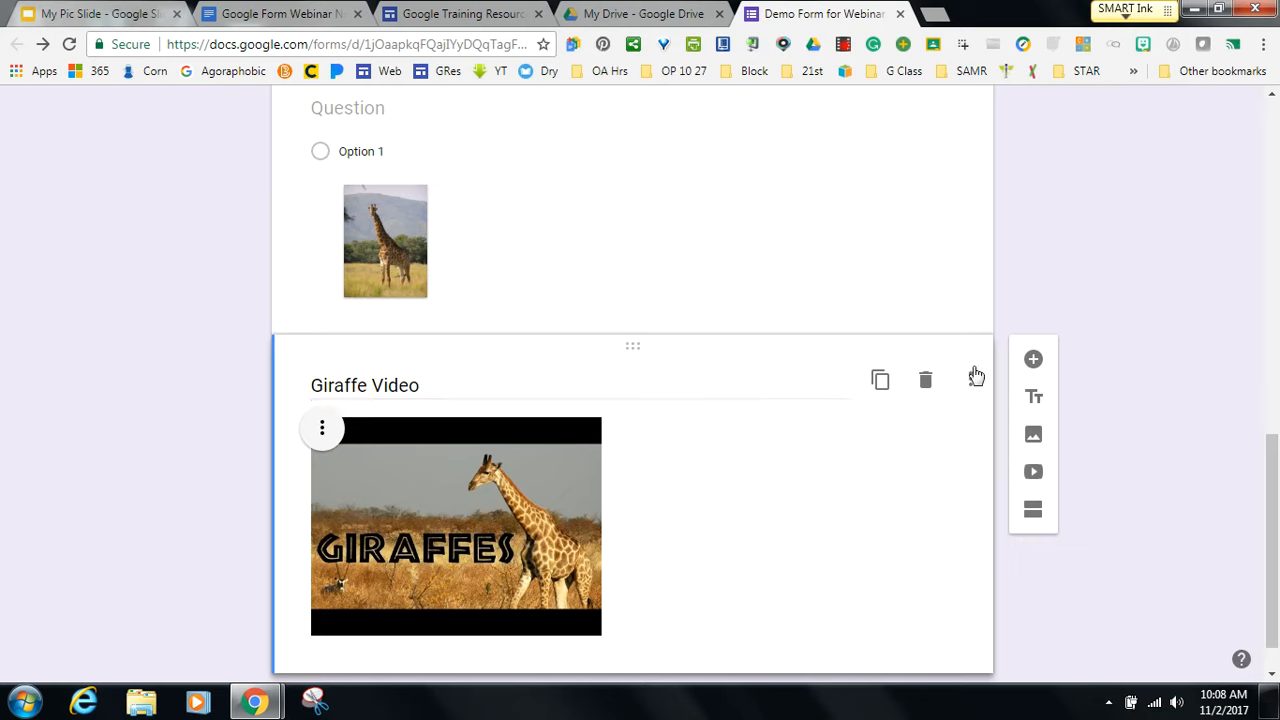
Add a blank multiple-choice question below the Giraffe Video item, then start a new Chrome tab.
click(1034, 360)
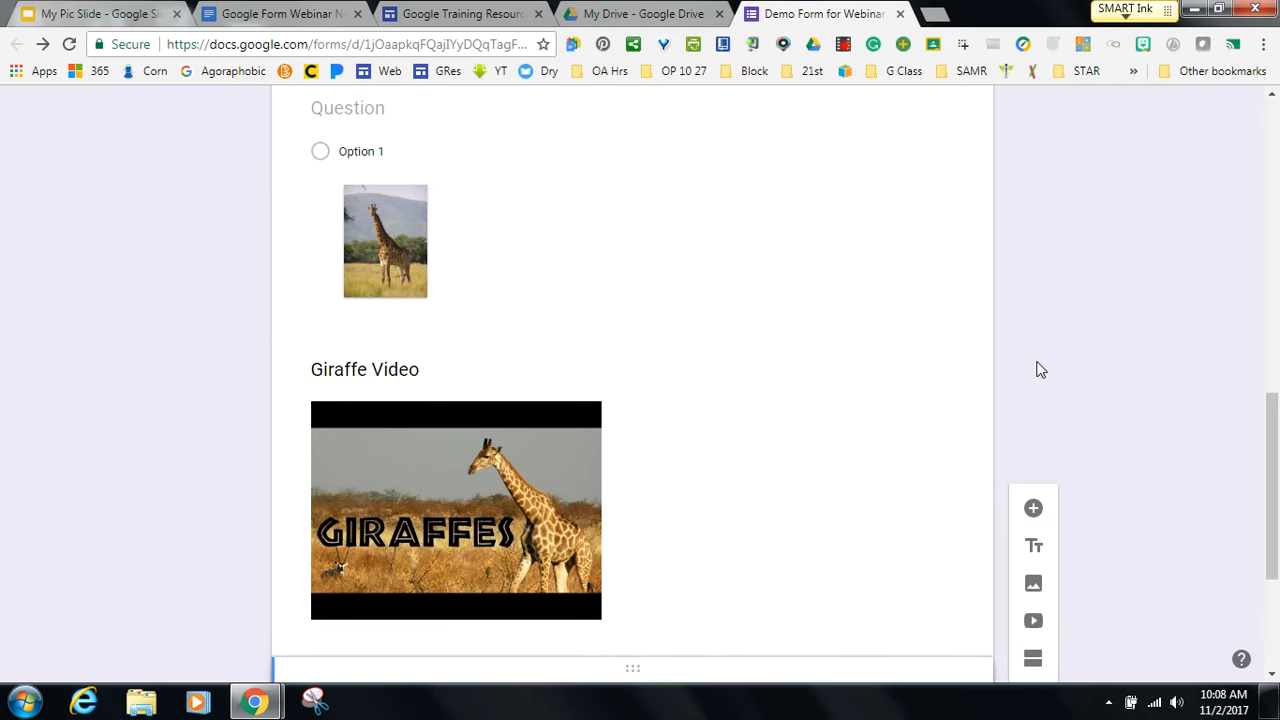
drag(1273, 472, 1276, 561)
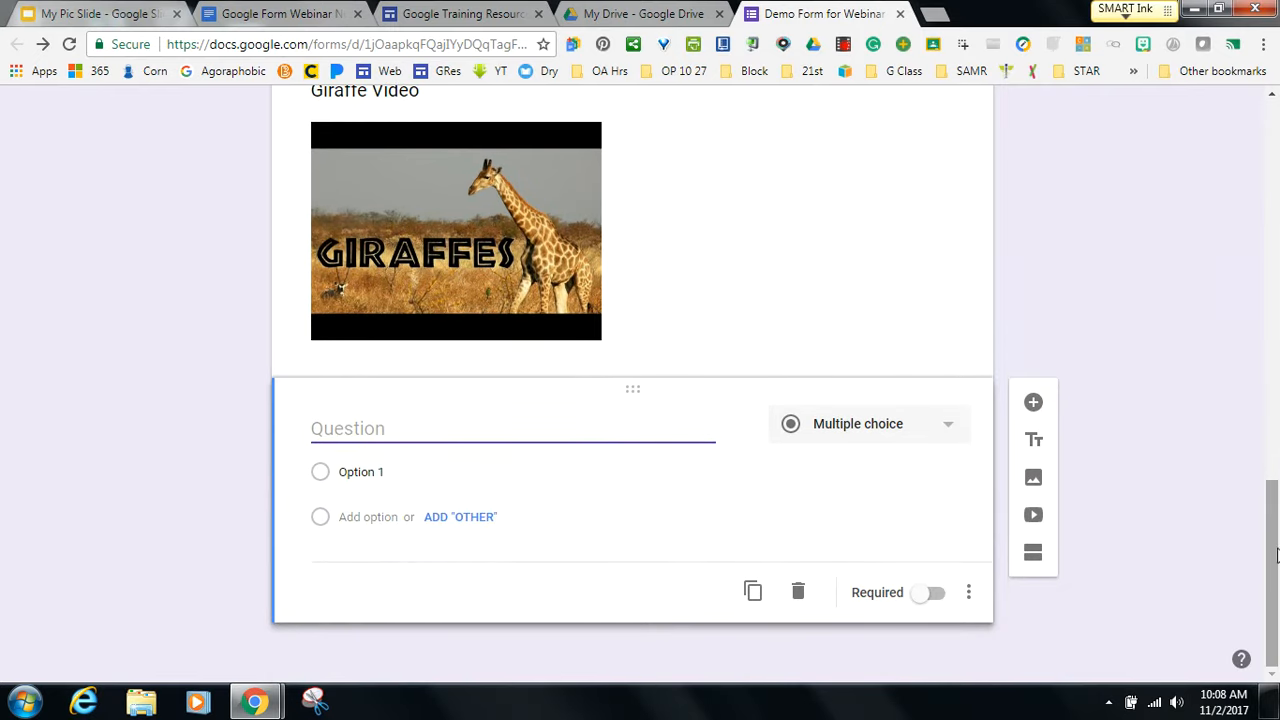
drag(1276, 556, 1272, 432)
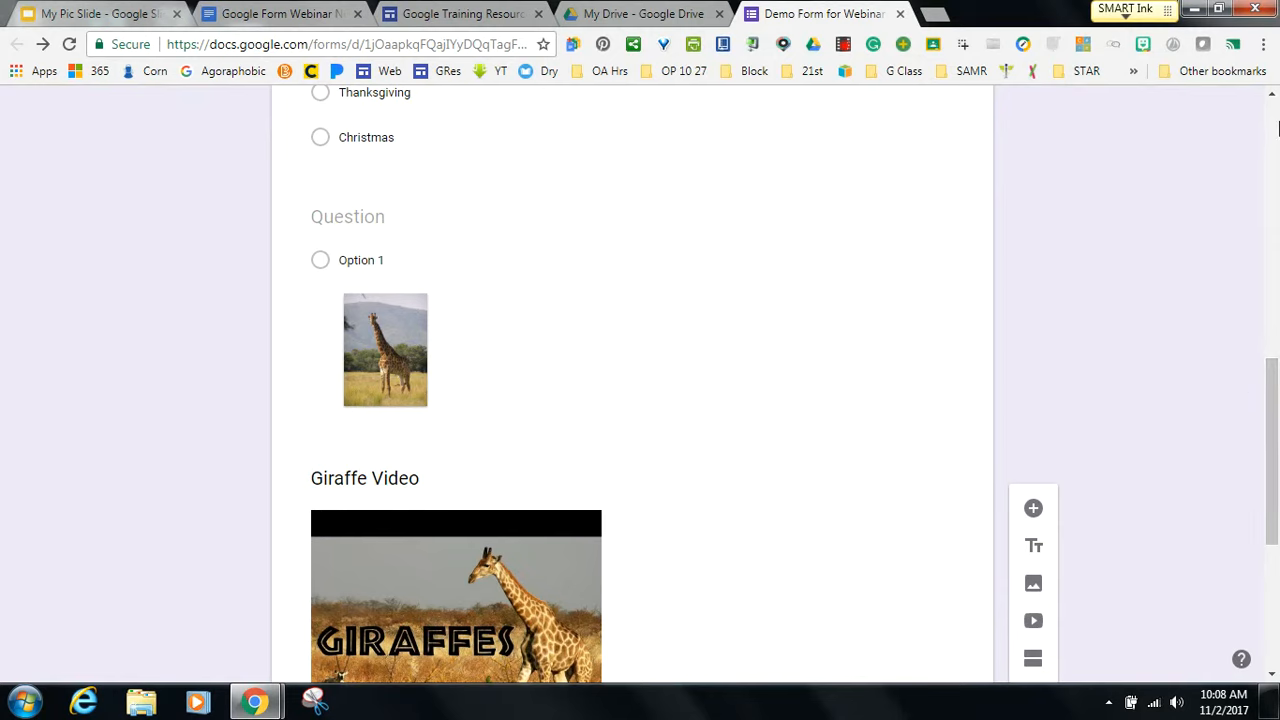
click(937, 14)
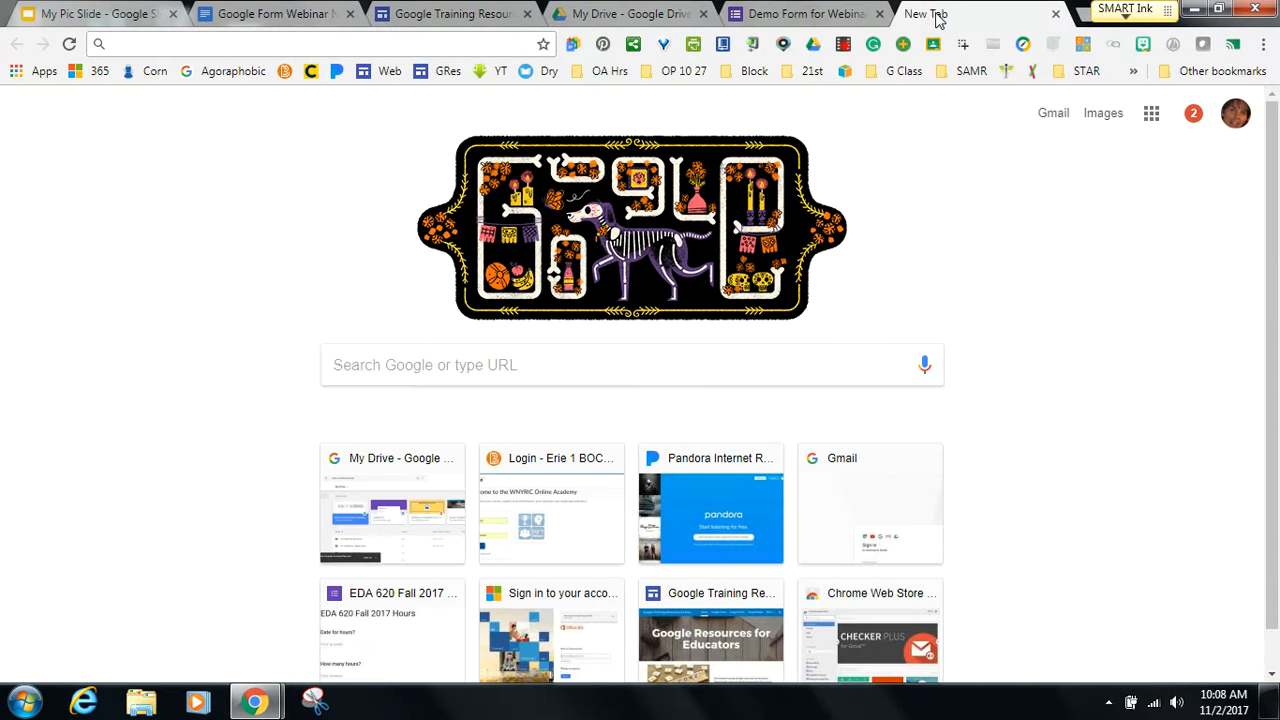
Search 'ny state math regents' and open the August 2017 Geometry (Common Core) exam PDF.
text(mat)
key(BackSpace)
key(BackSpace)
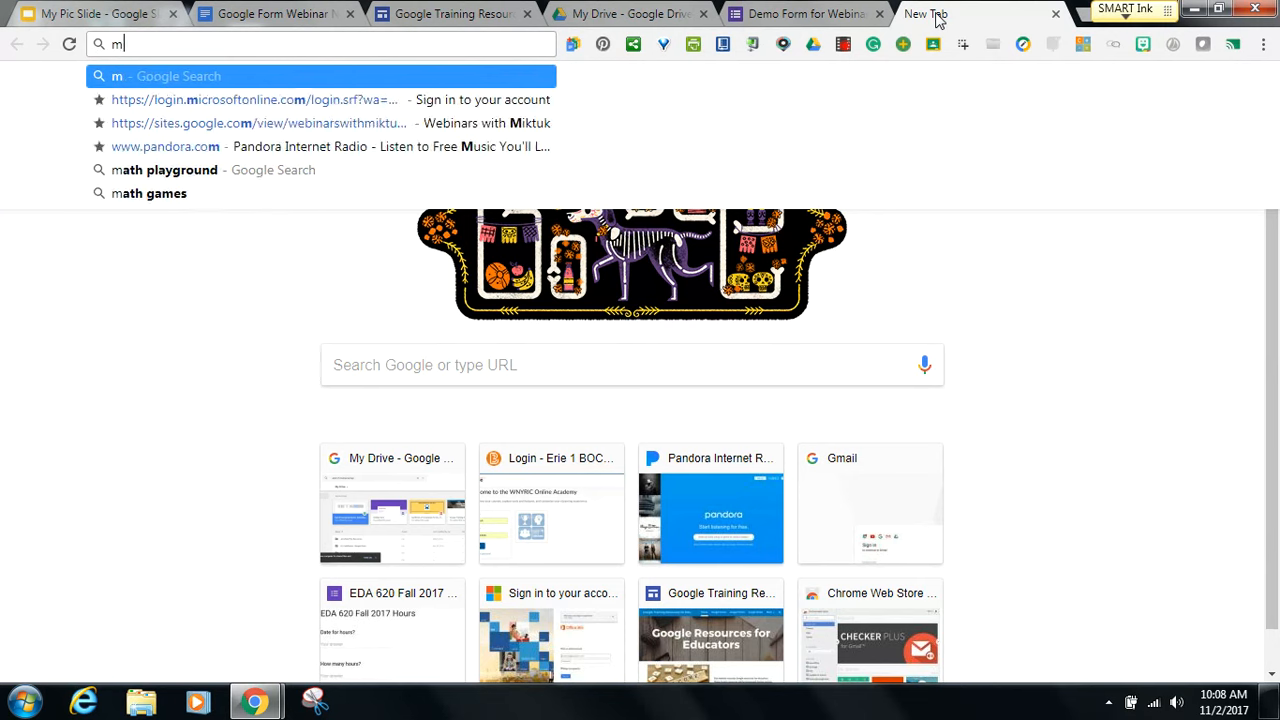
key(BackSpace)
text(ny state)
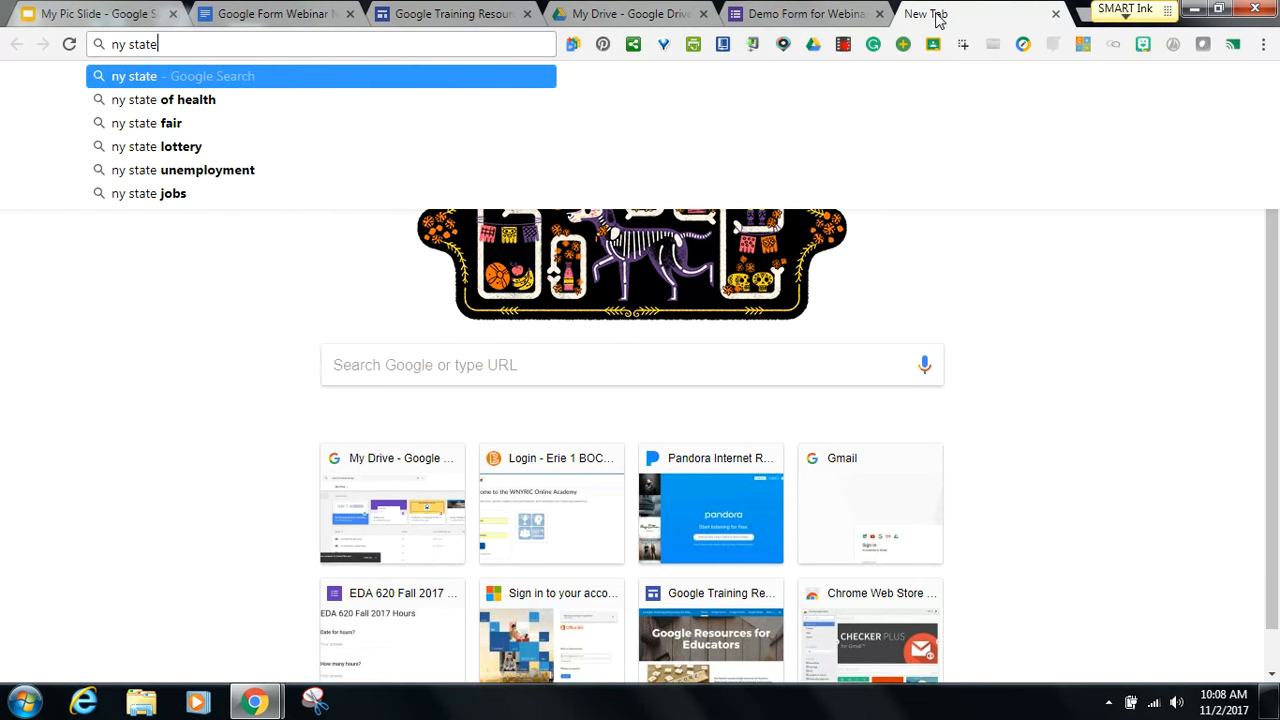
text( math re)
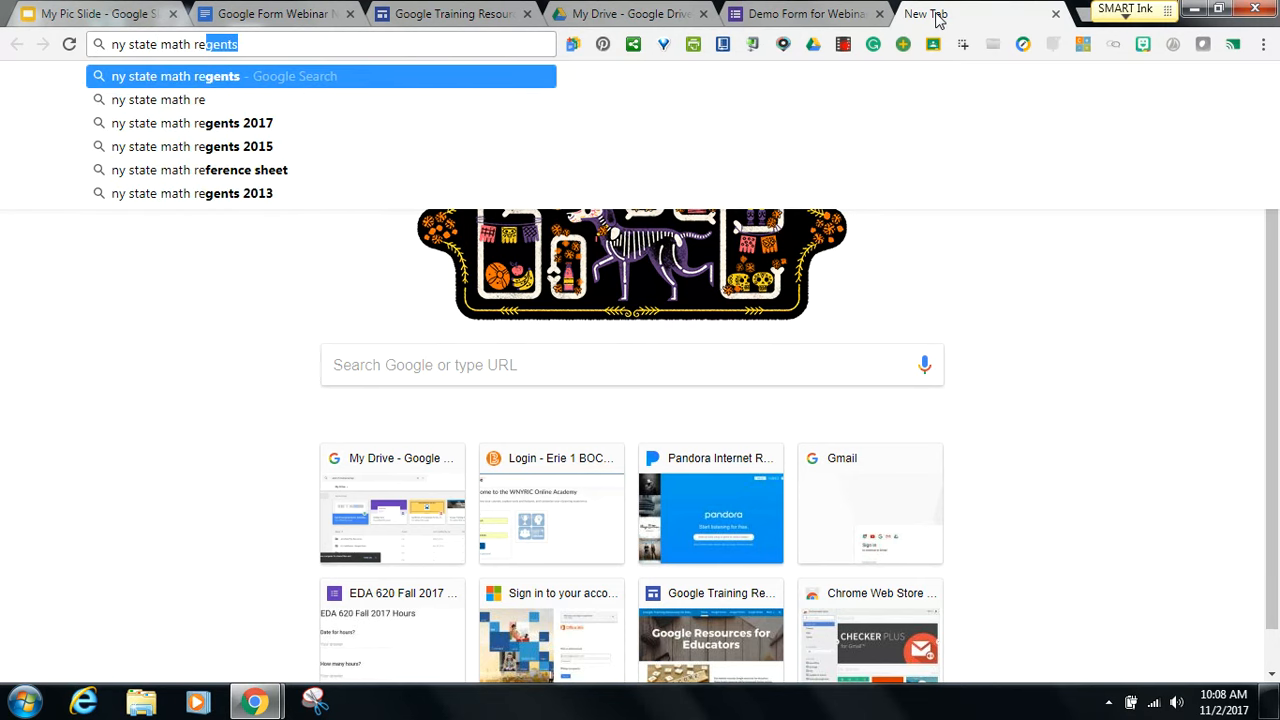
text(gents)
key(Return)
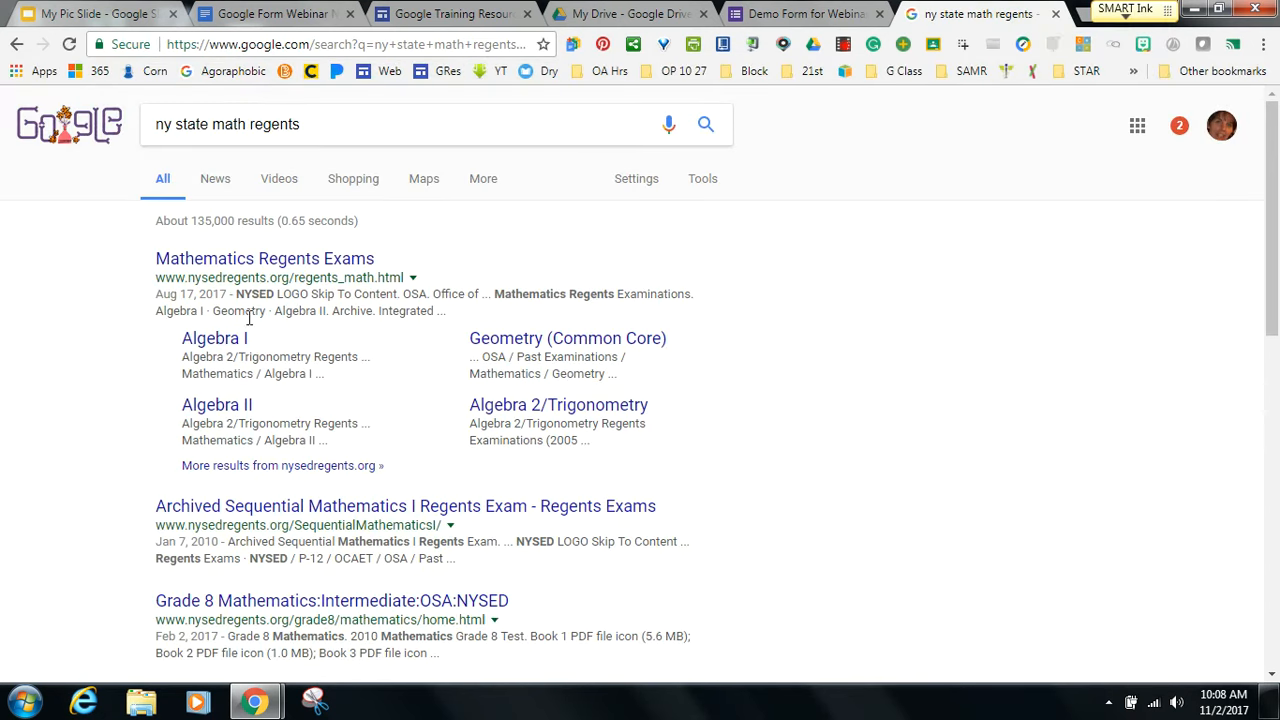
click(505, 340)
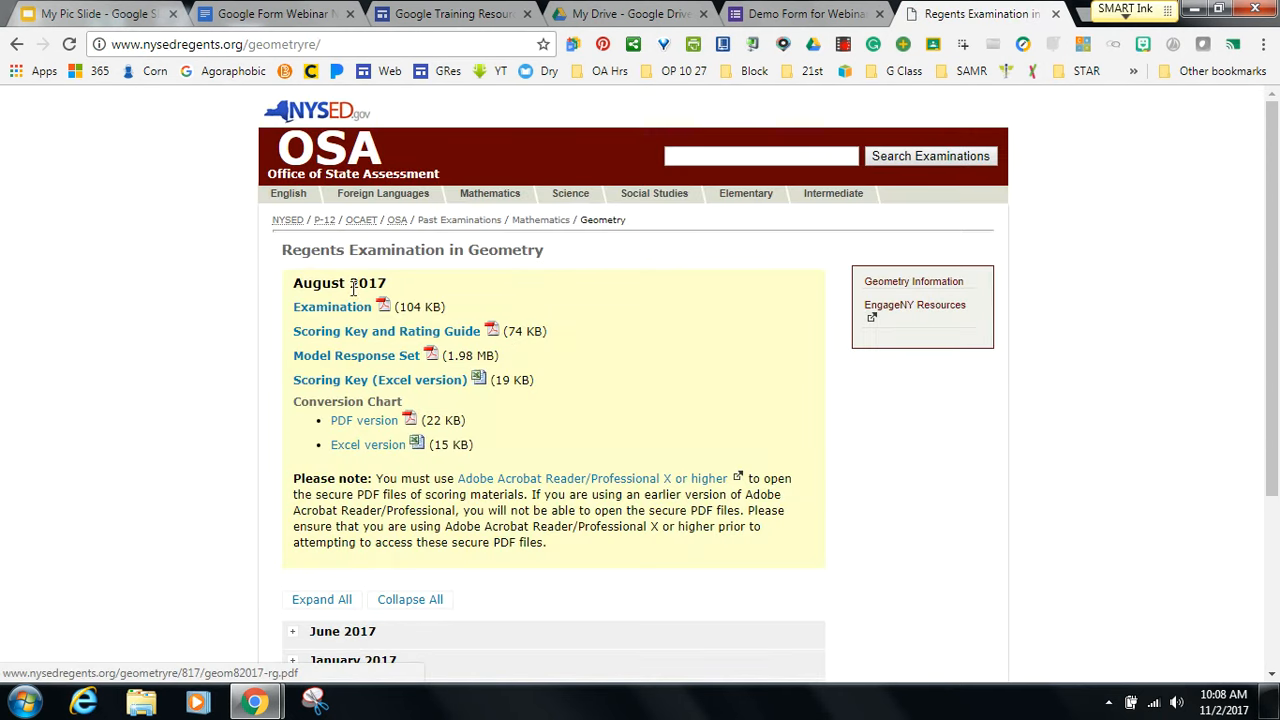
click(345, 308)
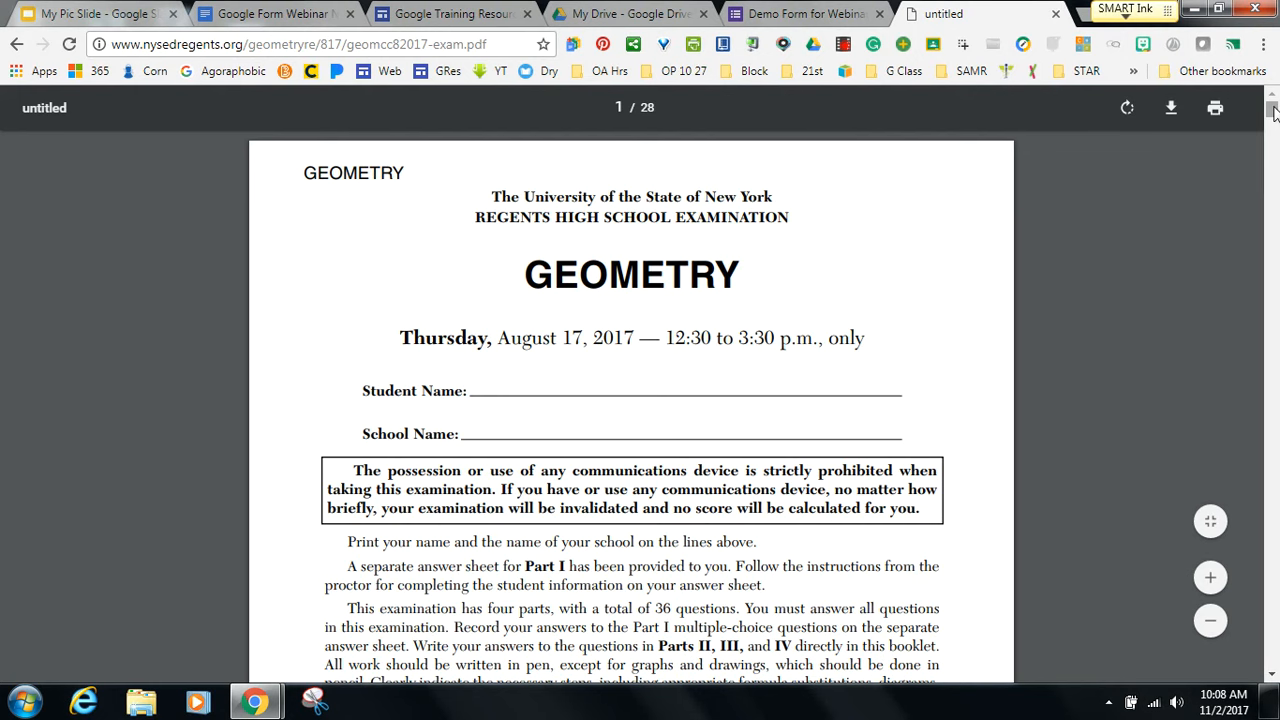
Scroll the exam PDF to page 3 so question 4 on circle O is visible.
drag(1272, 112, 1273, 150)
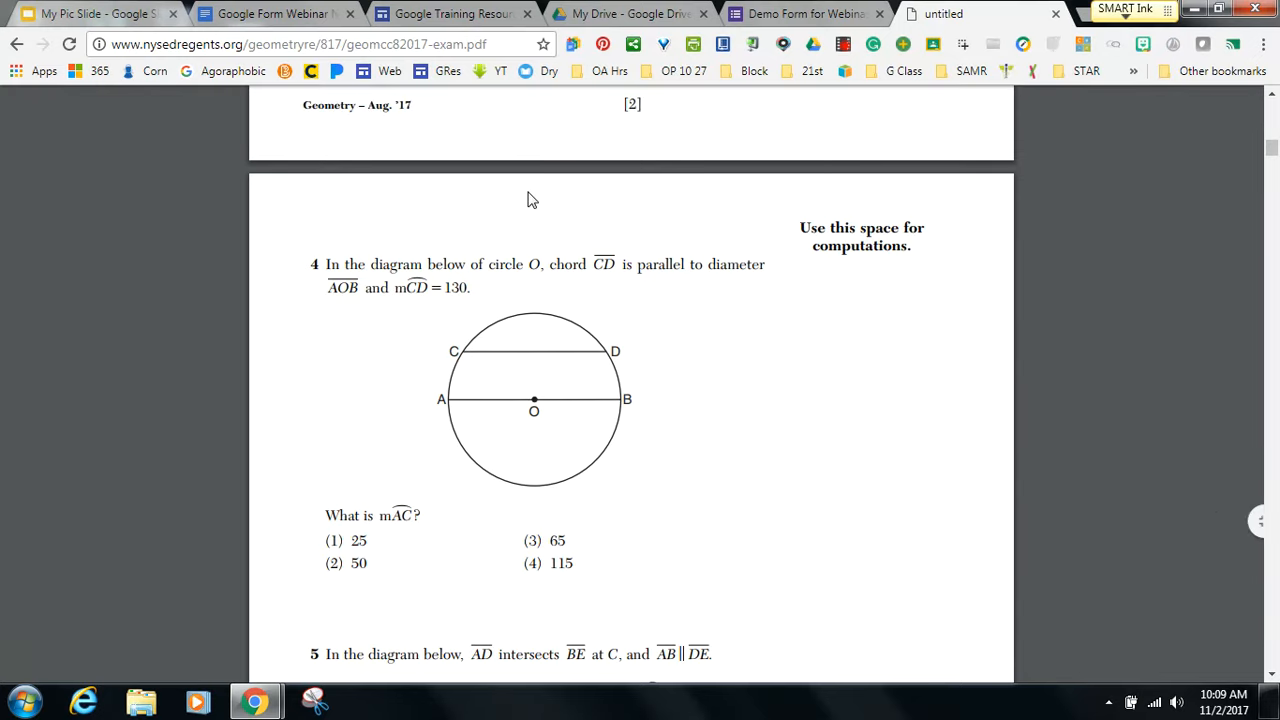
Discard a mis-aimed first snip and capture question 4 with its circle diagram and answer choices.
click(315, 700)
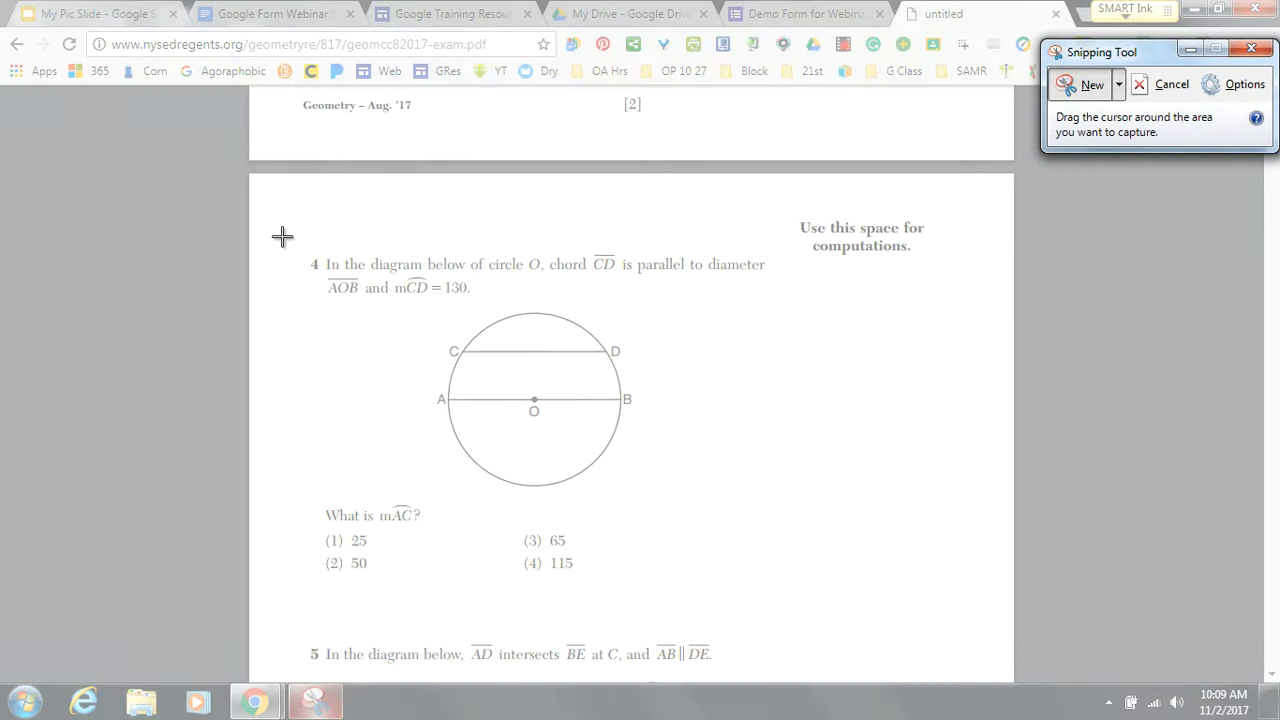
drag(280, 232, 240, 308)
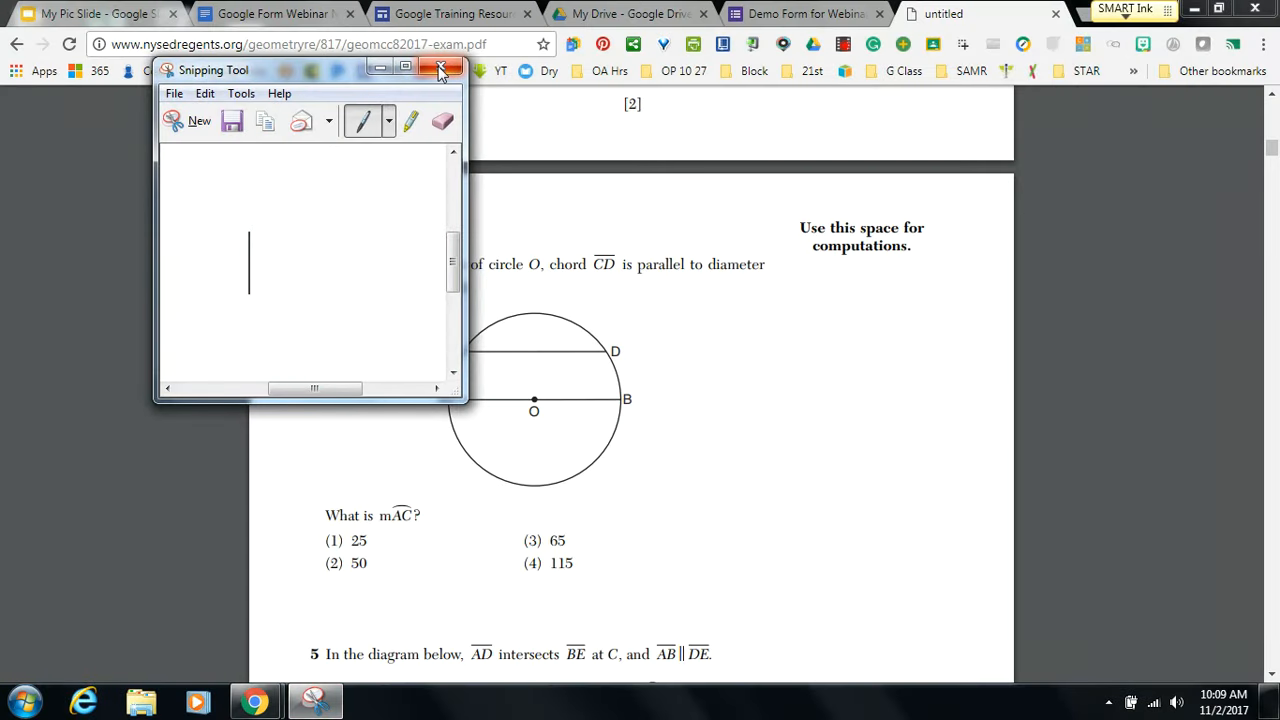
click(440, 66)
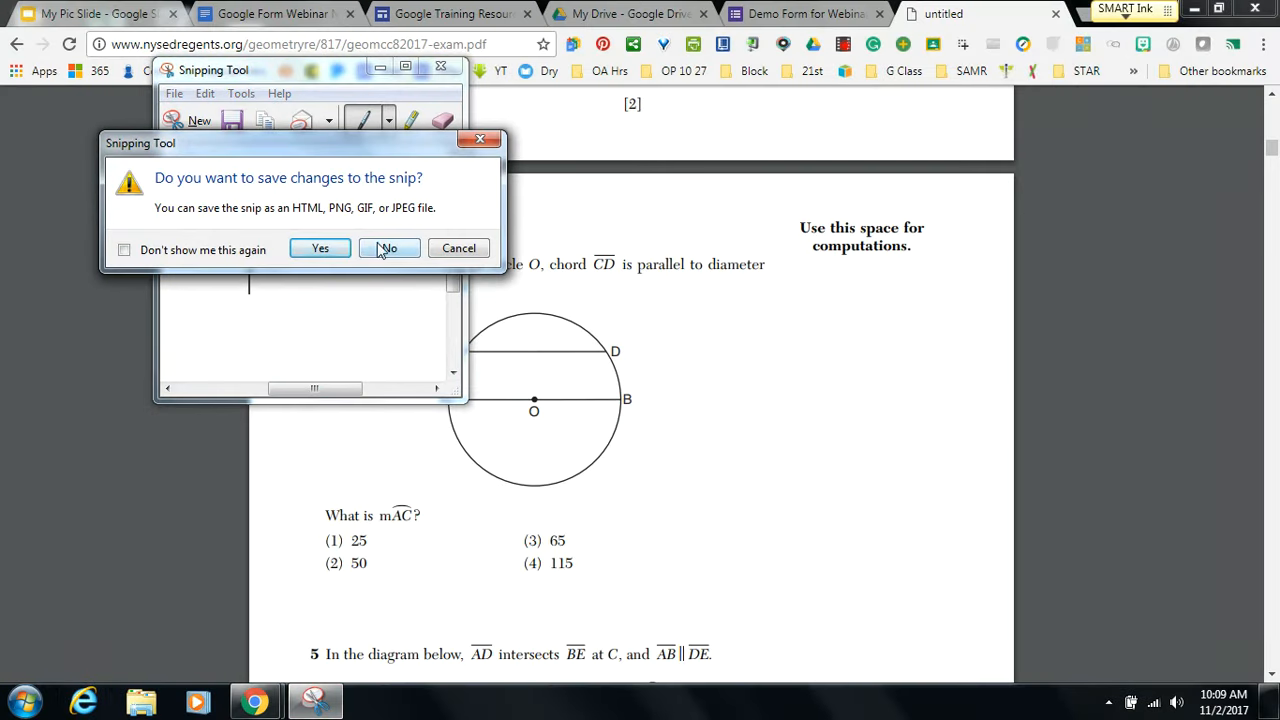
click(378, 249)
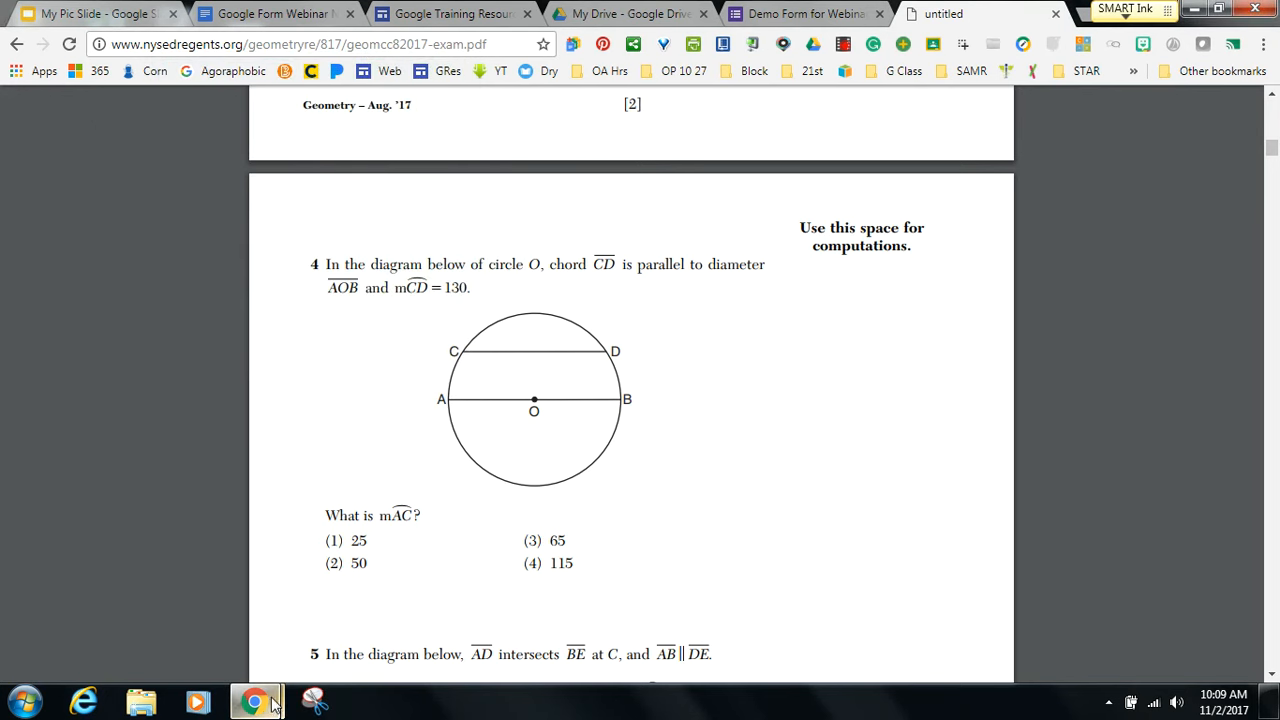
click(315, 700)
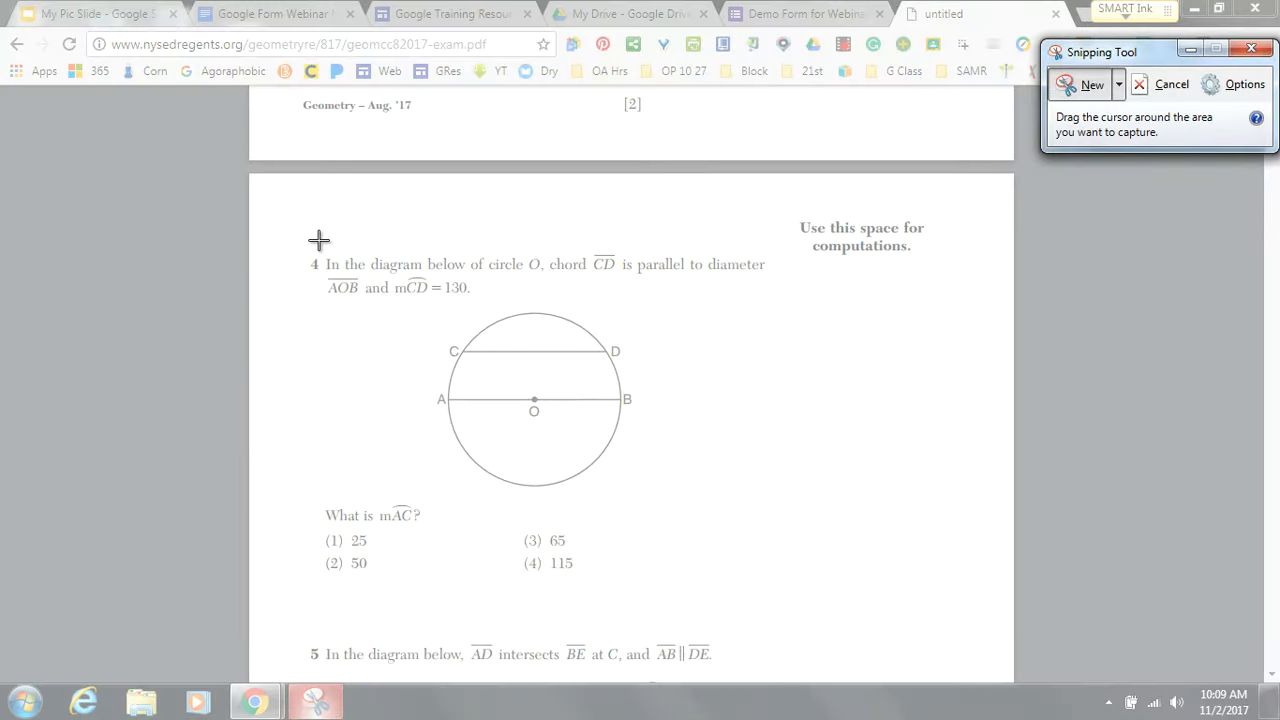
drag(322, 240, 778, 587)
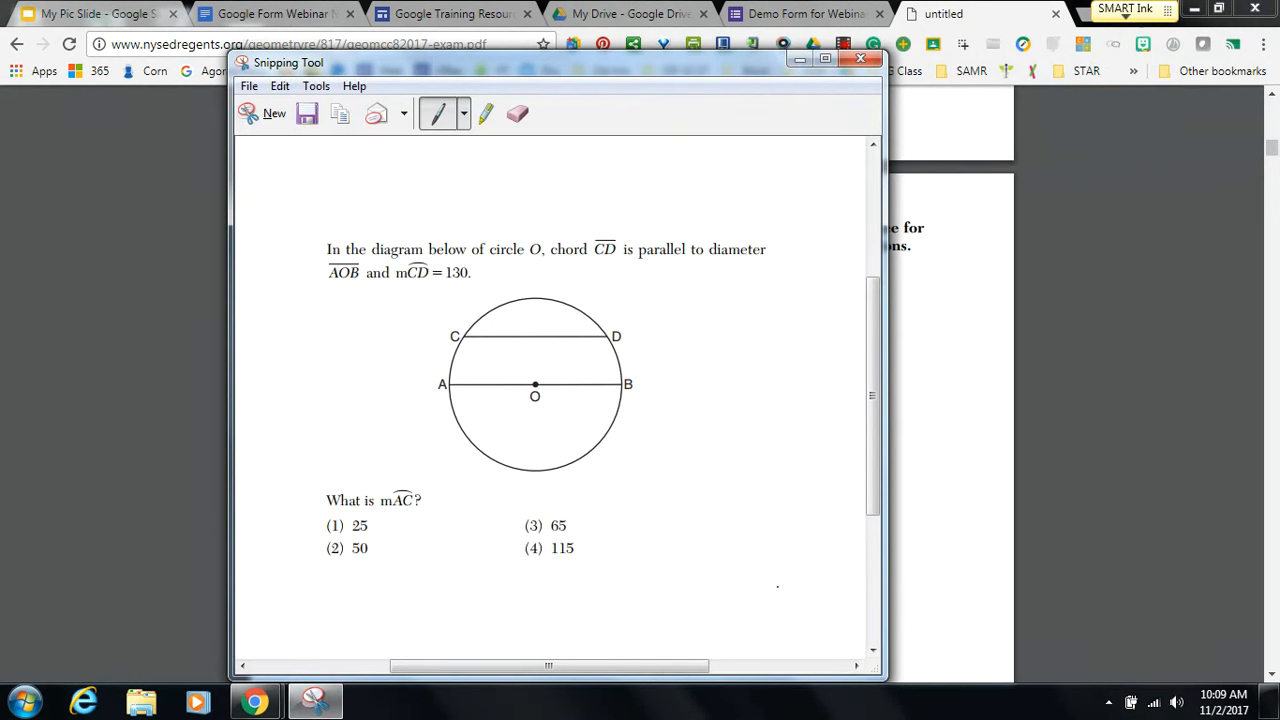
Start saving the snip with Save As under the name 'geometry'.
click(248, 86)
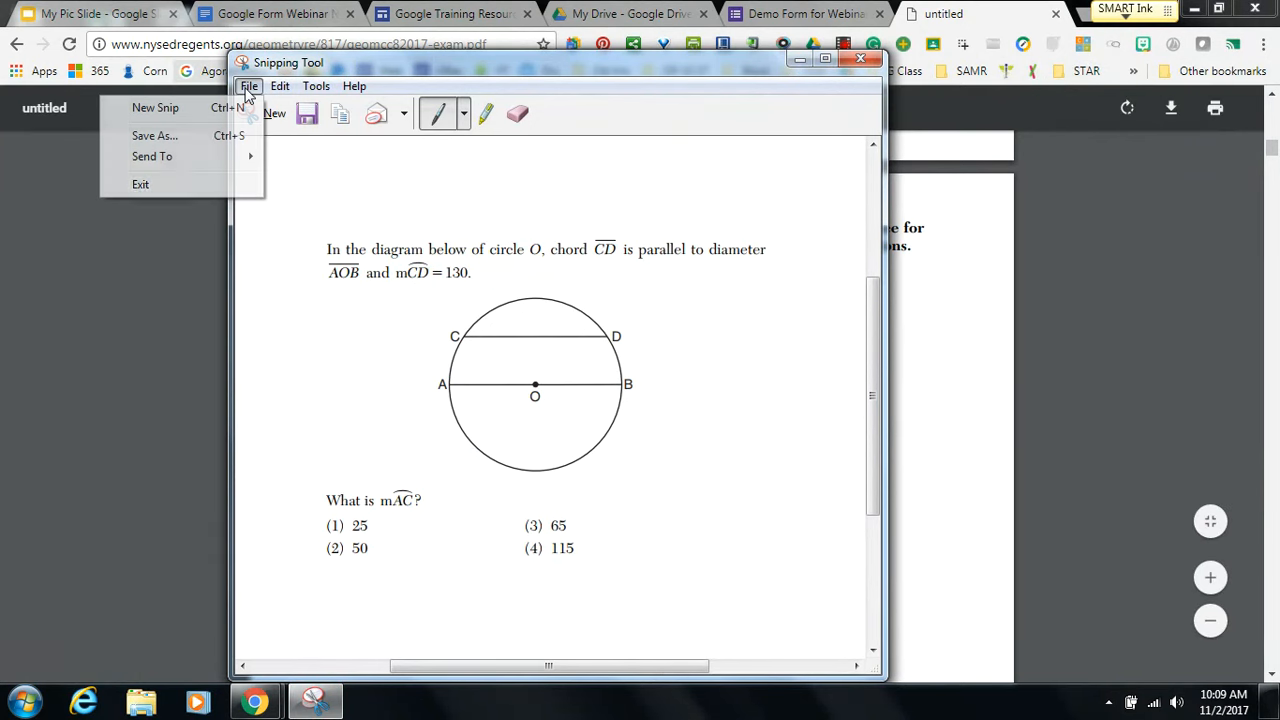
click(163, 135)
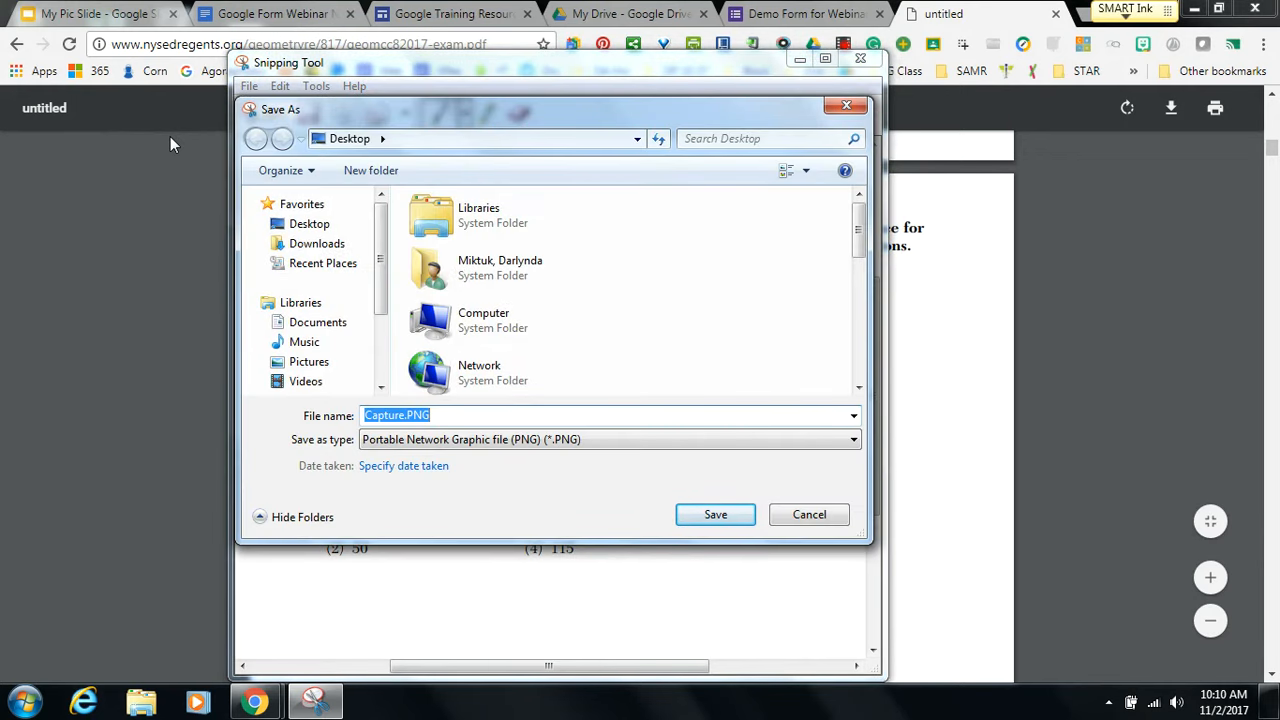
text(geometry)
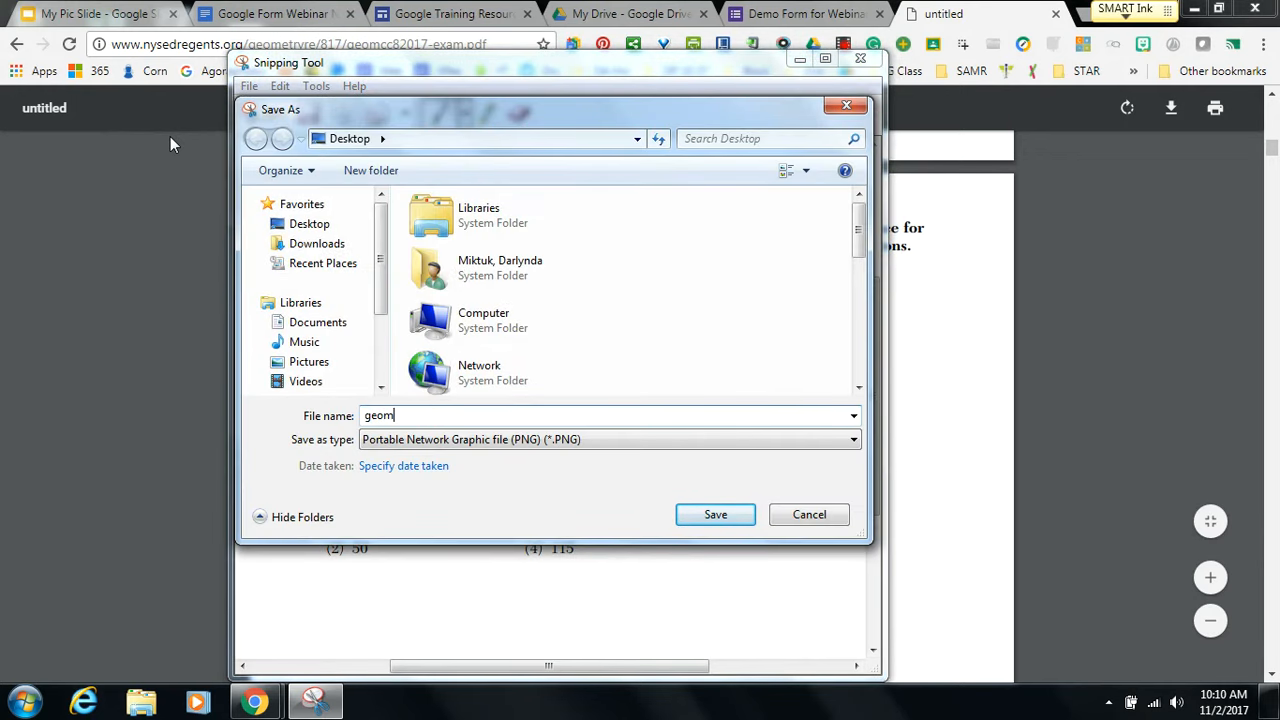
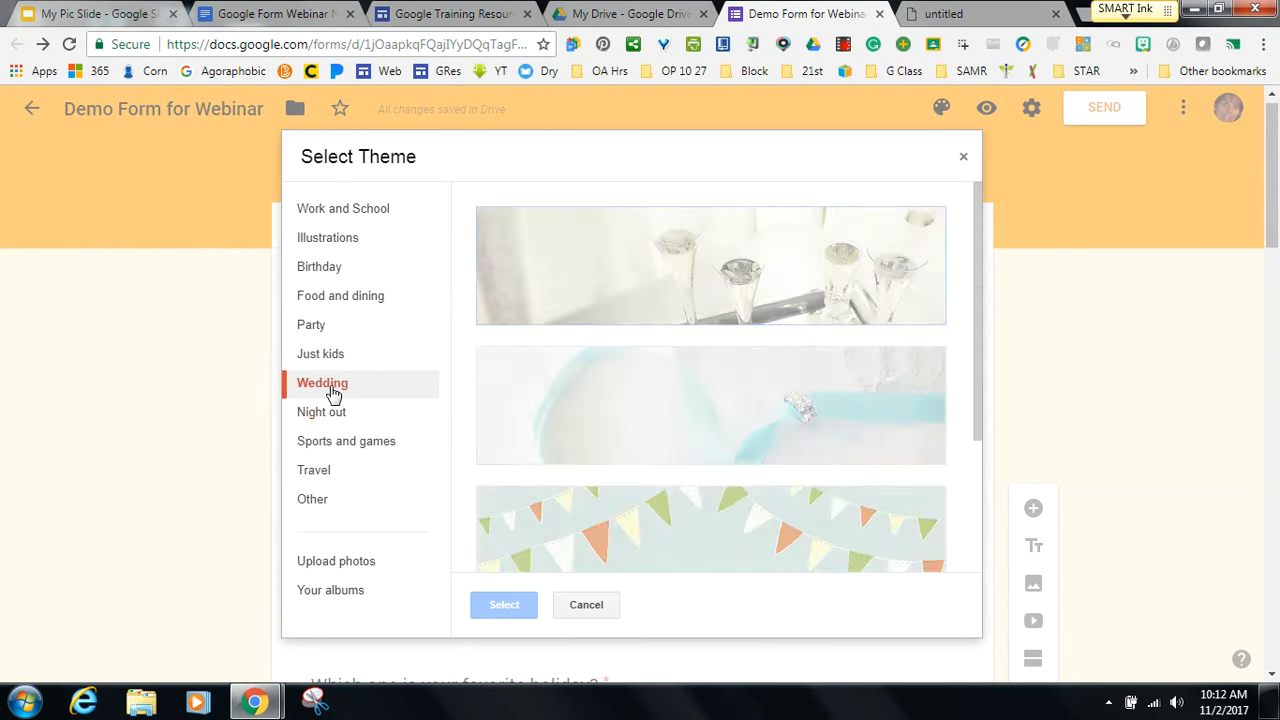
Apply the purple bubbles header image from the Work and School theme category.
click(332, 366)
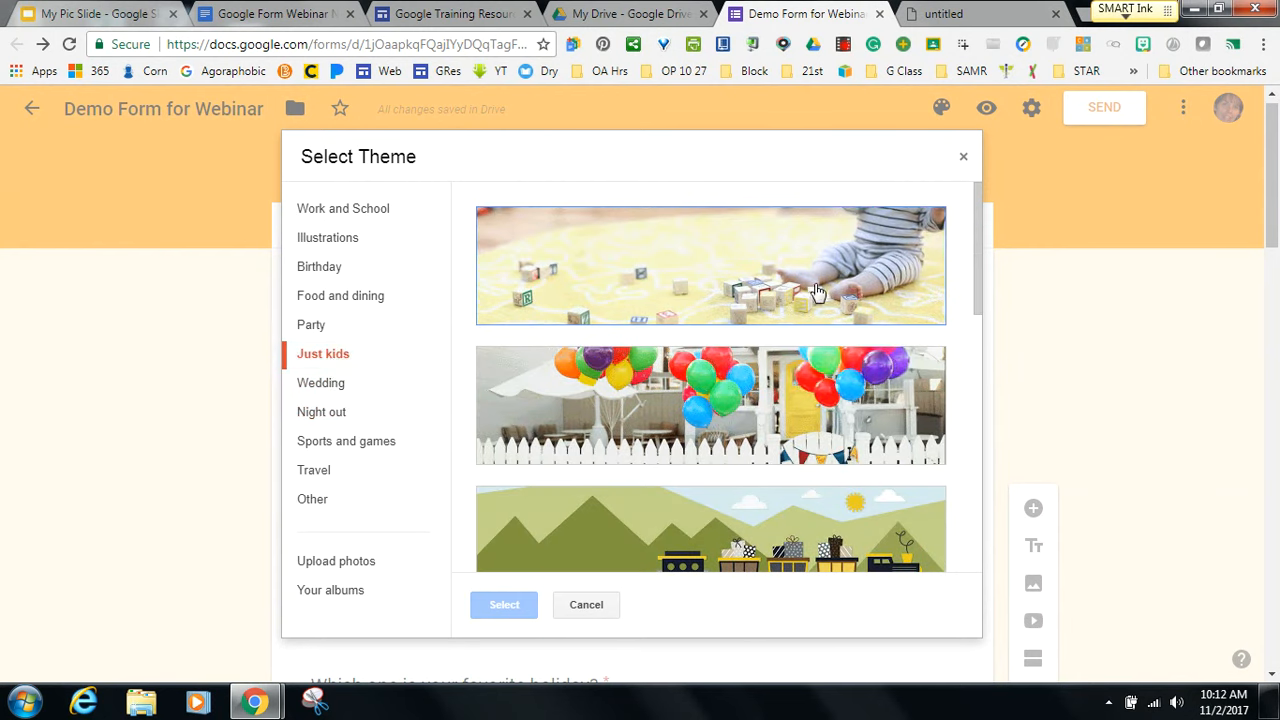
click(346, 212)
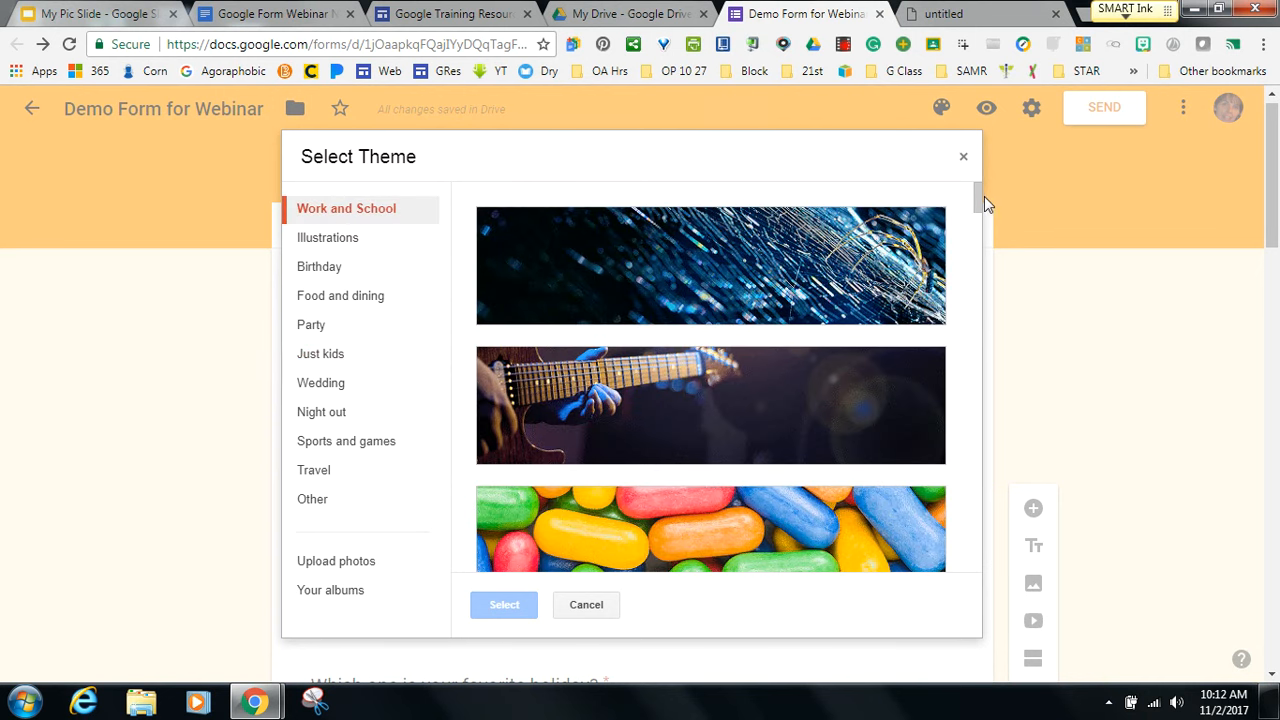
drag(982, 198, 979, 250)
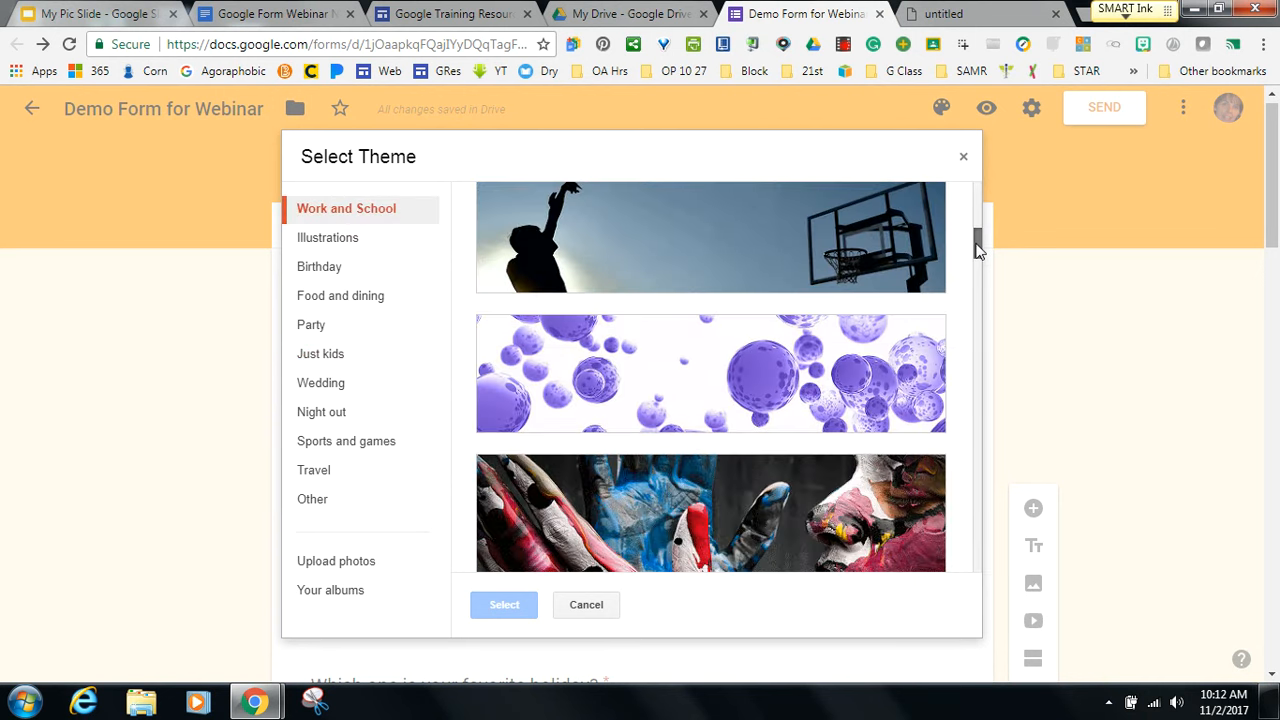
click(768, 402)
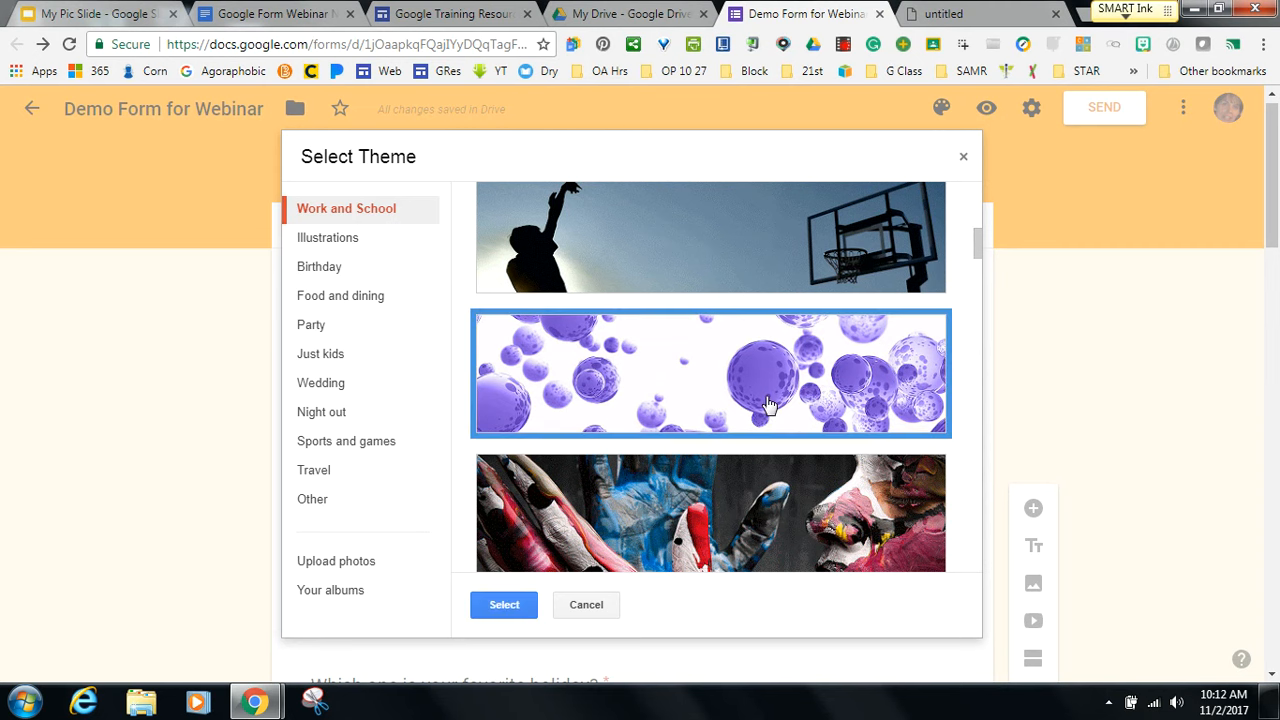
click(507, 608)
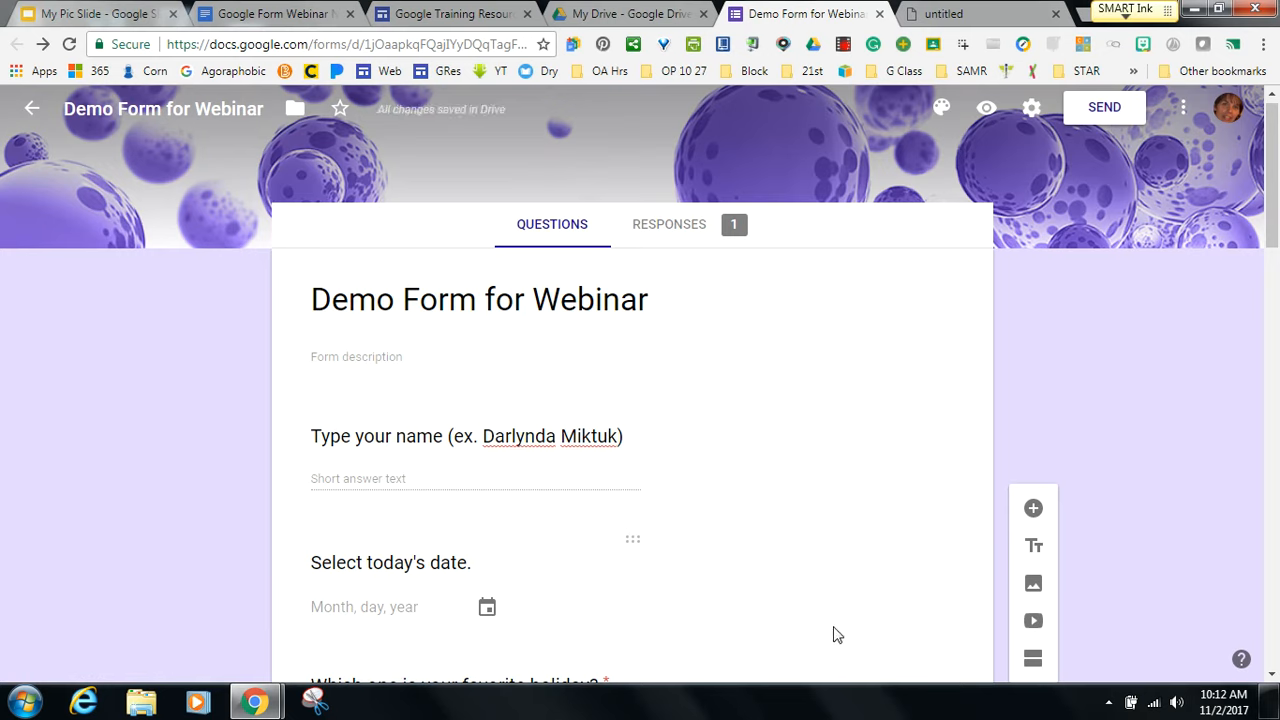
mouse_move(1273, 238)
mouse_down()
mouse_move(1272, 347)
mouse_move(1271, 233)
mouse_up()
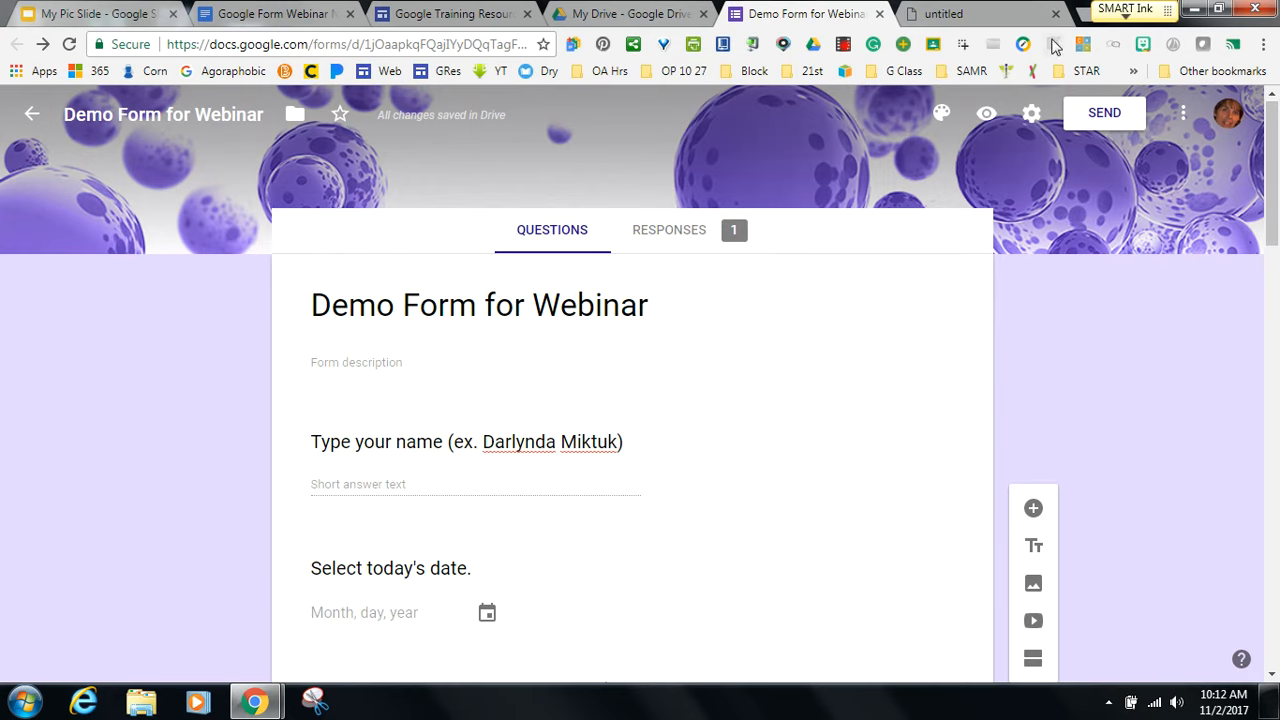
Review the General settings, then the Presentation tab and its confirmation message field.
click(1031, 115)
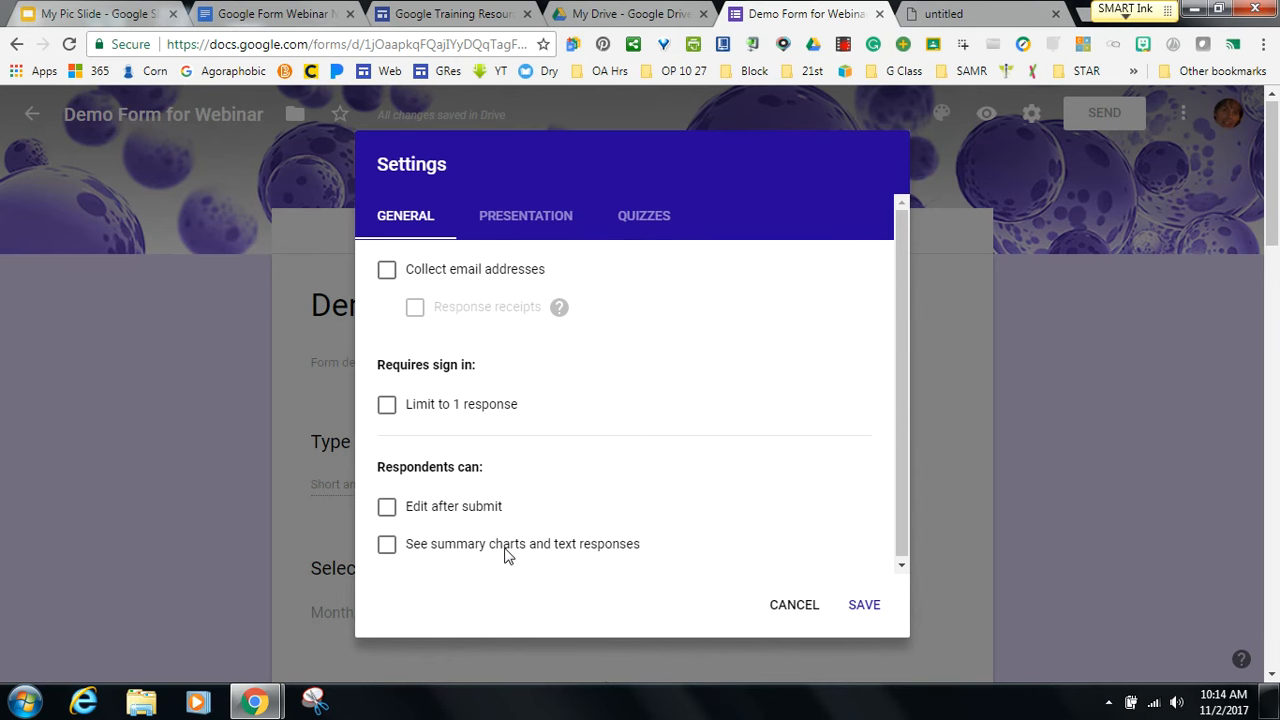
drag(587, 438, 675, 457)
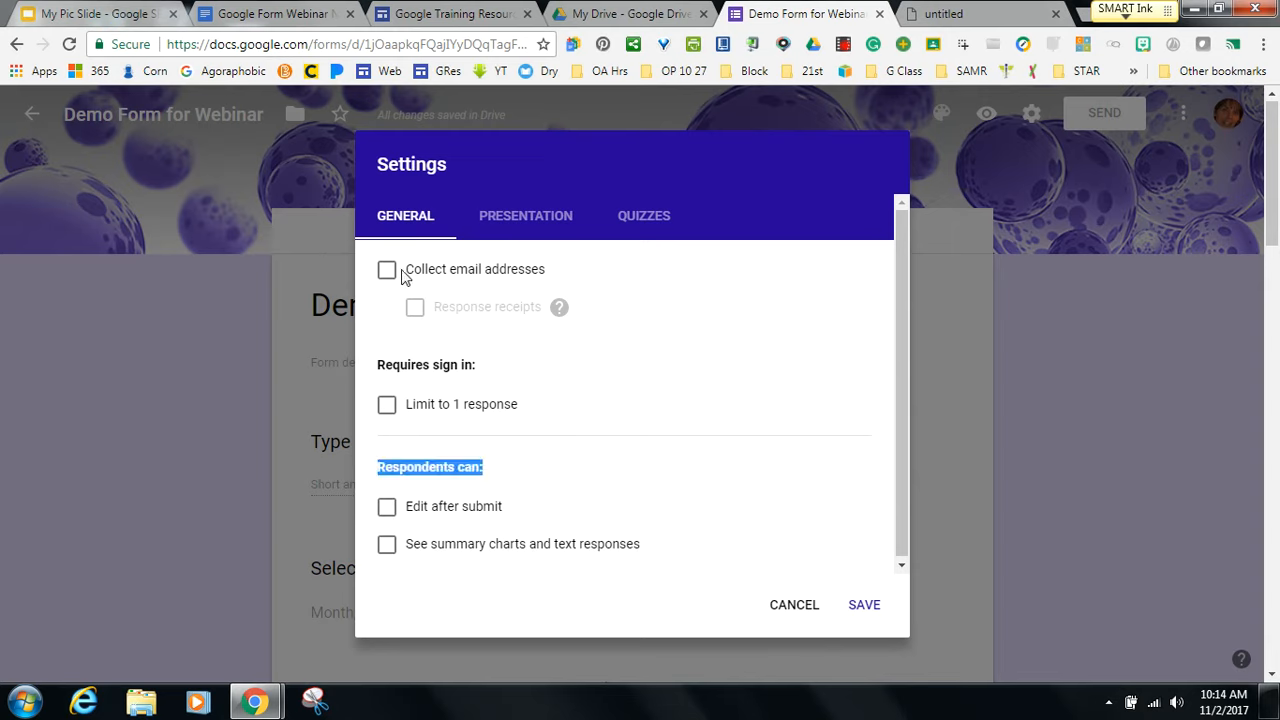
click(543, 219)
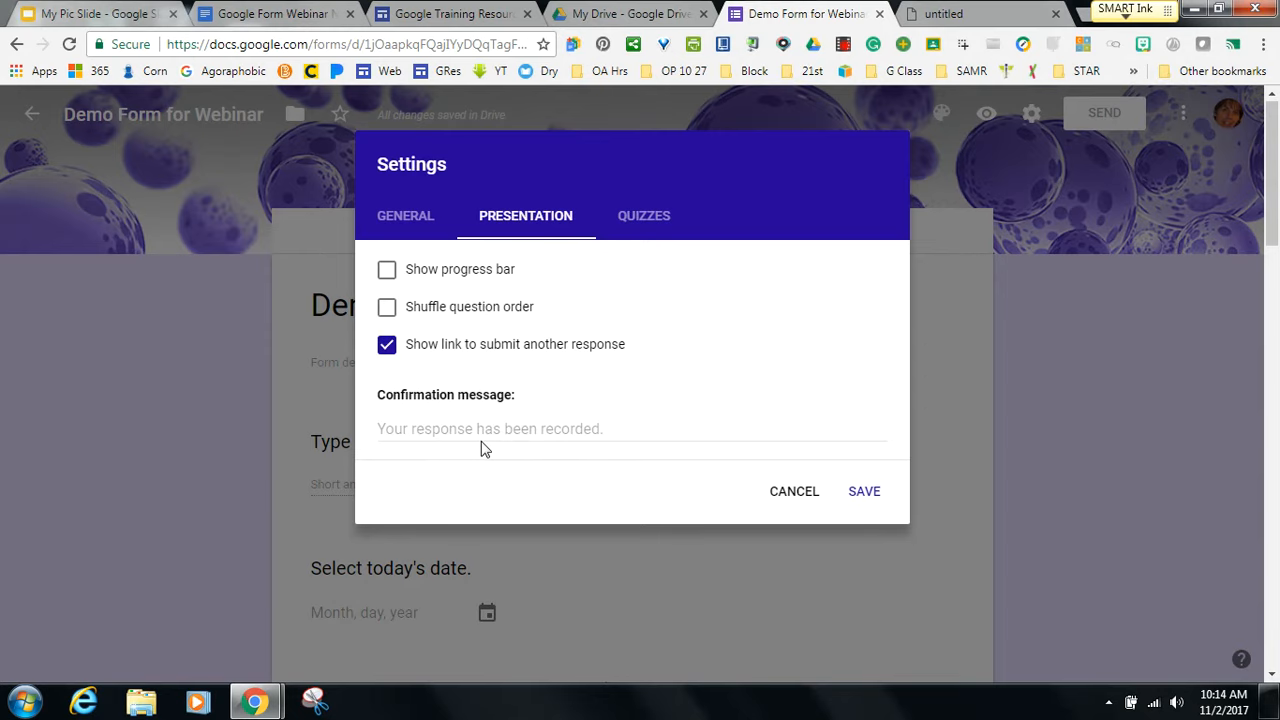
click(474, 432)
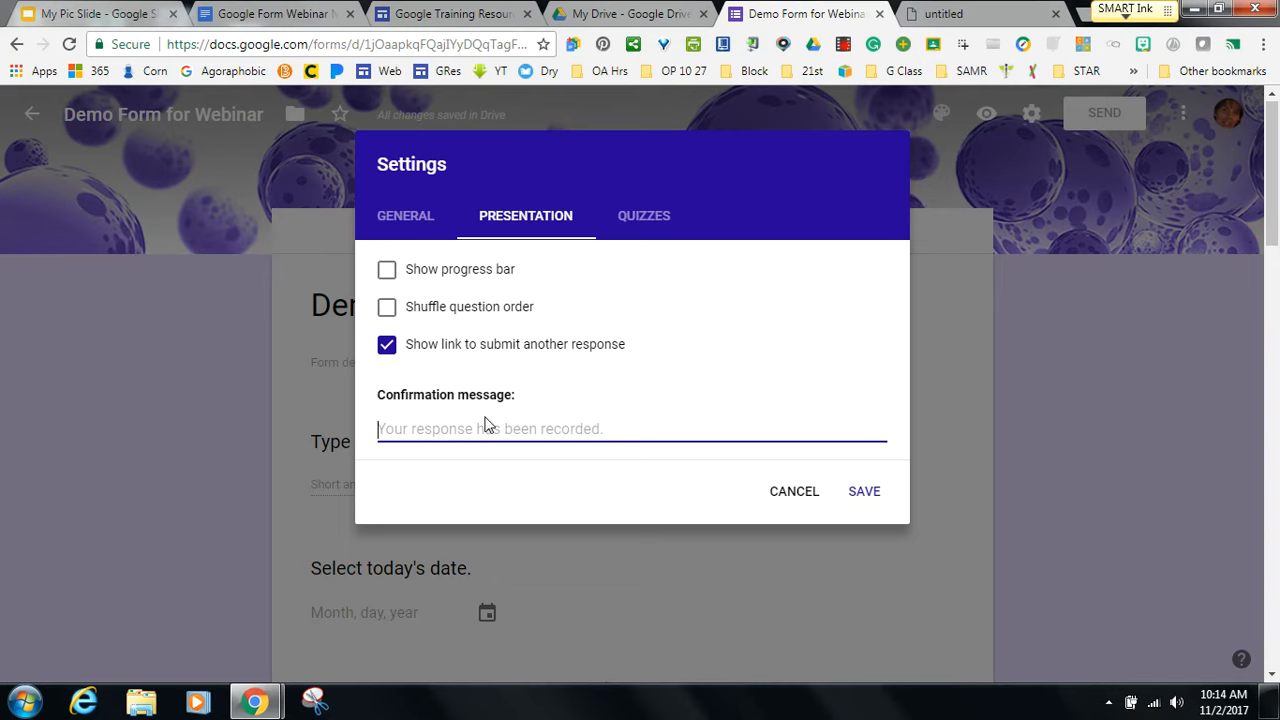
Turn on Make this a quiz with grades released immediately after each submission, and save.
click(422, 227)
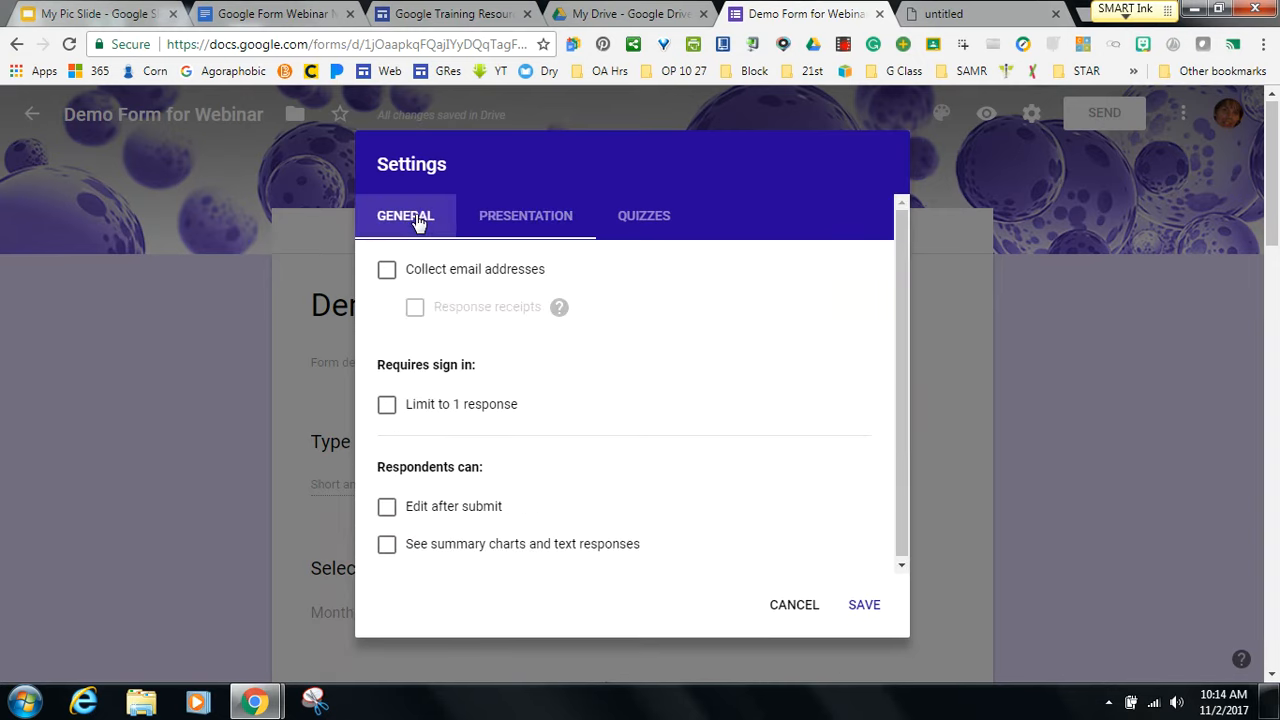
click(489, 230)
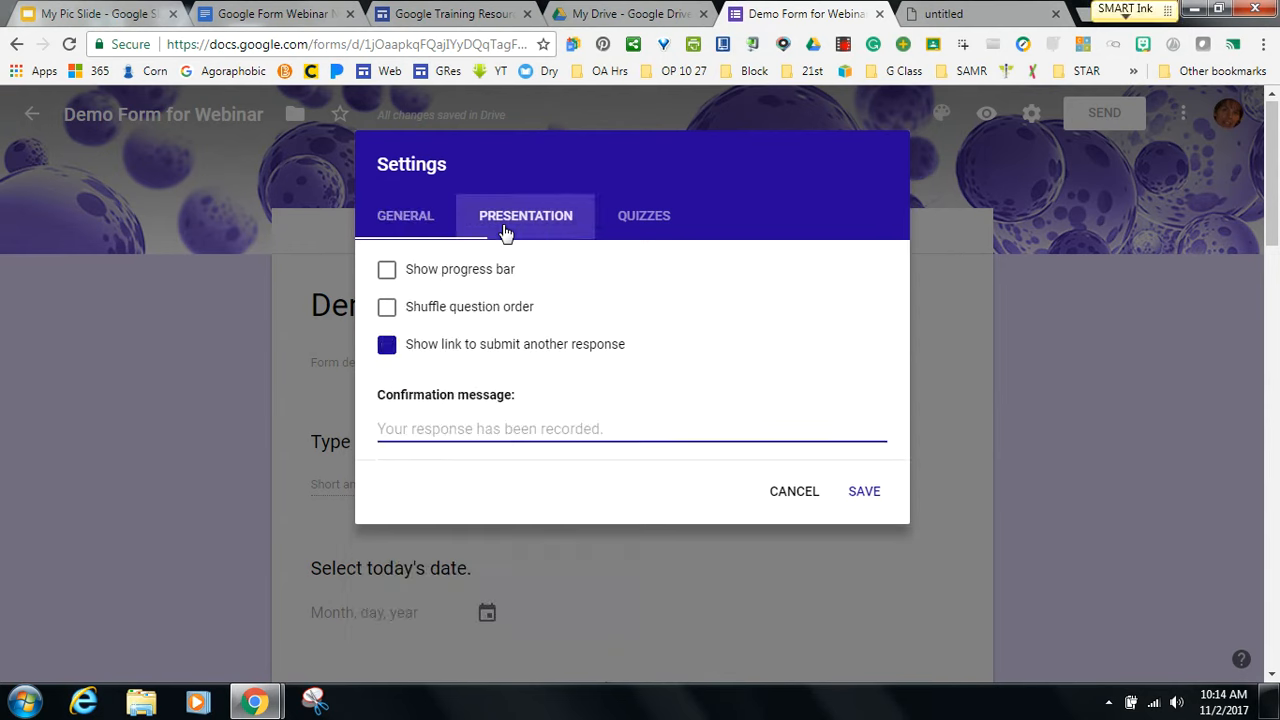
click(620, 226)
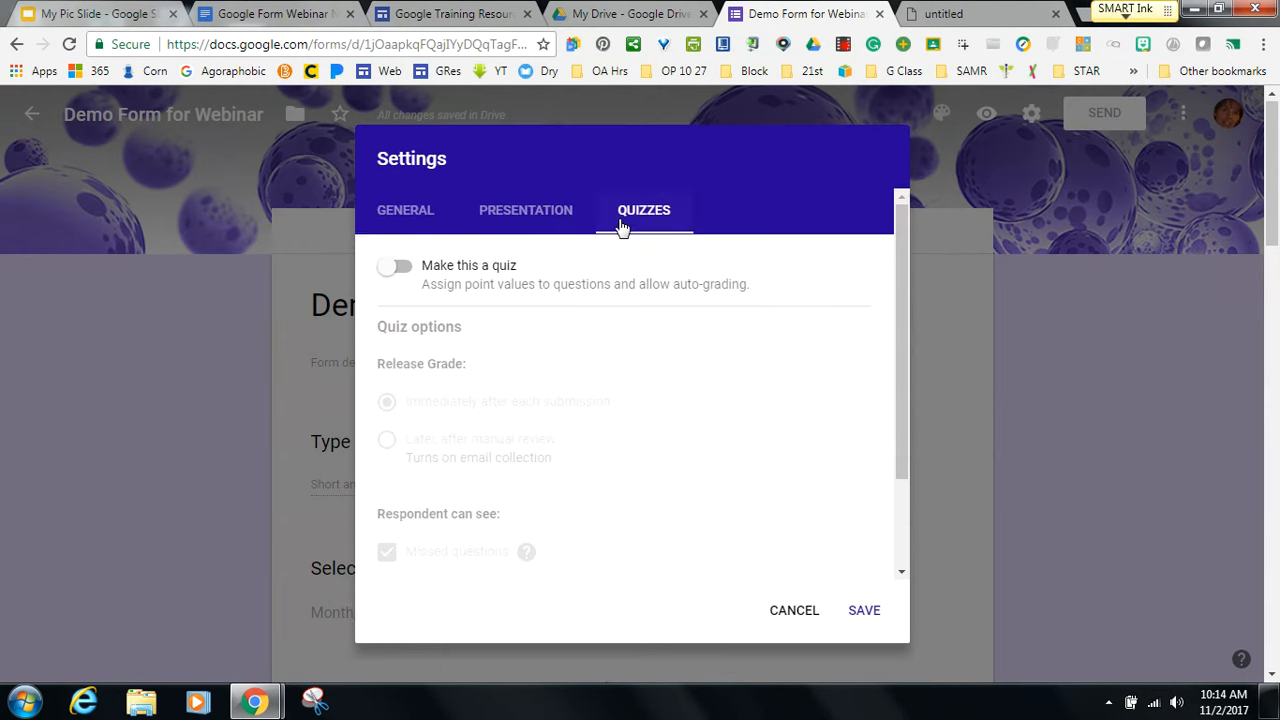
click(388, 277)
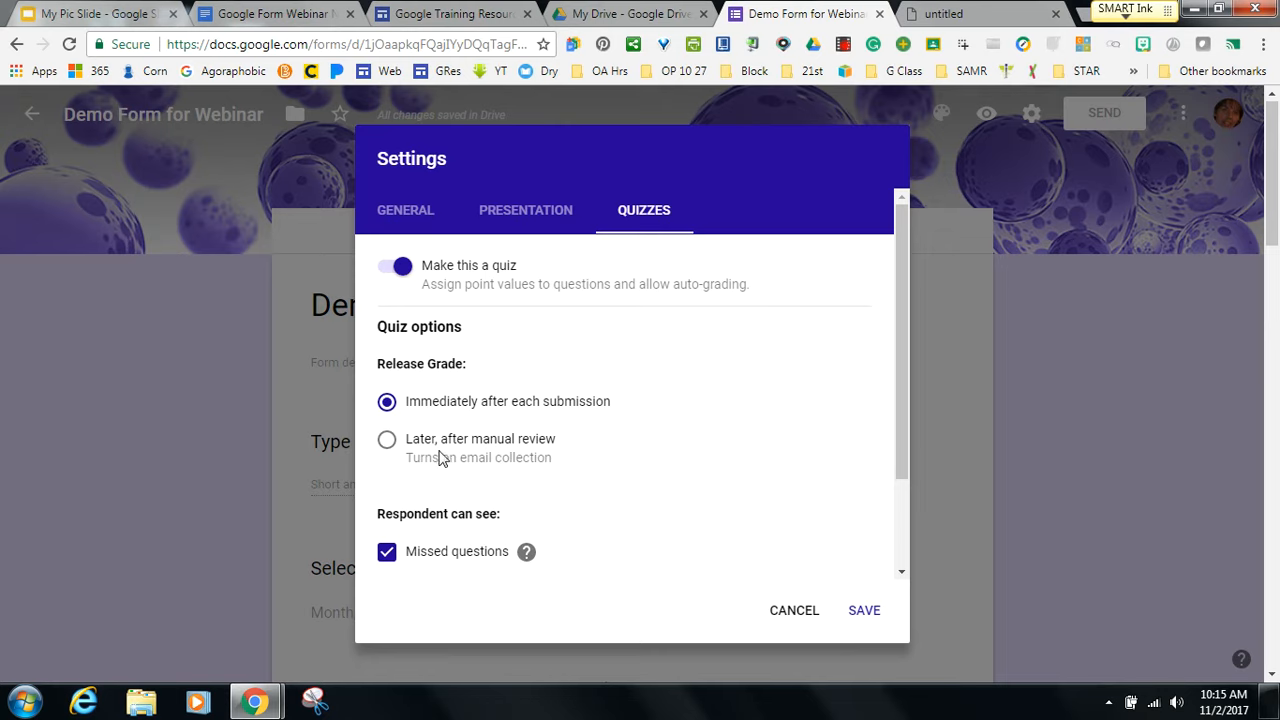
click(437, 457)
click(386, 401)
click(862, 613)
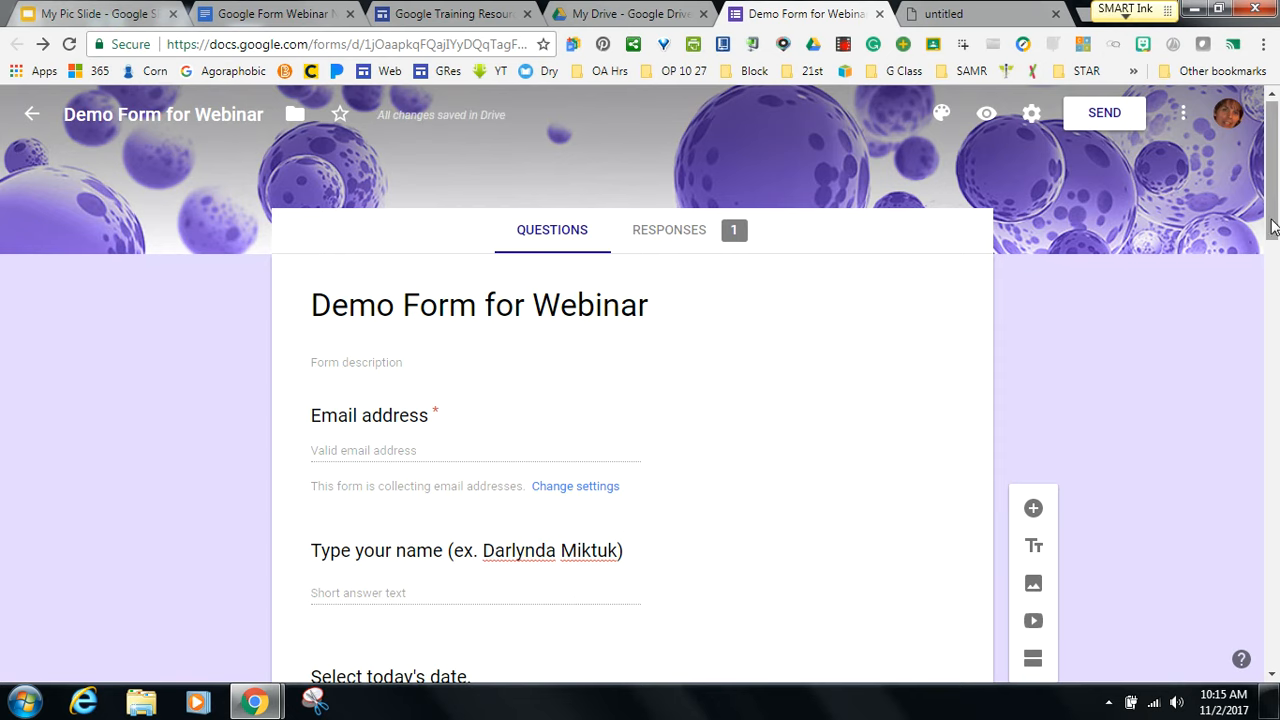
Mark Thanksgiving correct for 'Which one is your favorite holiday?' and give it 1 point.
drag(1270, 232, 1267, 308)
scroll(1265, 330, down, 1)
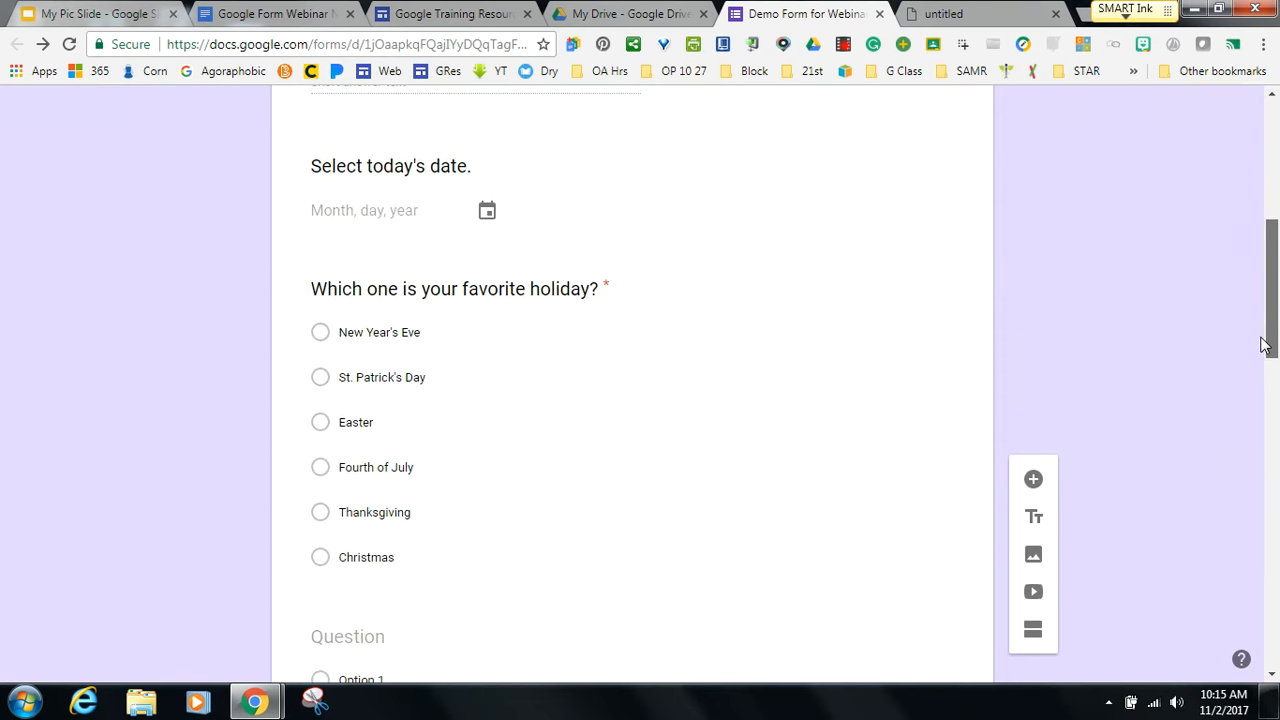
click(523, 460)
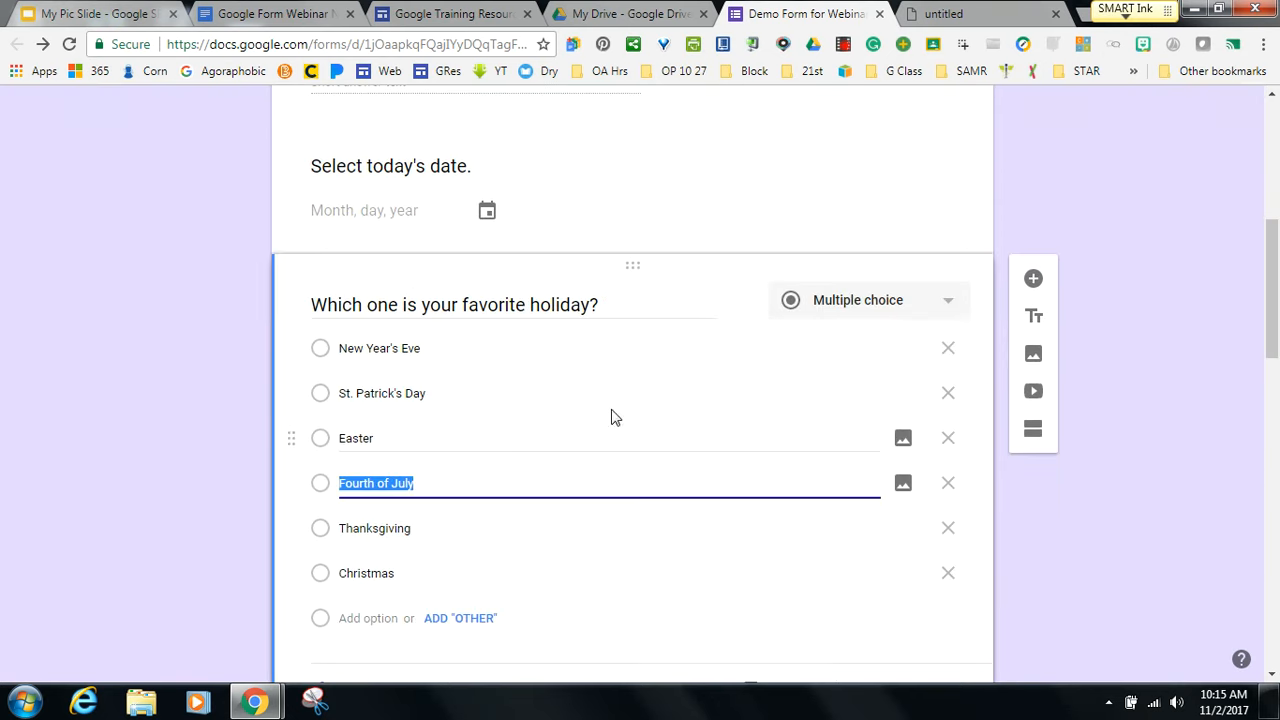
scroll(1272, 330, down, 1)
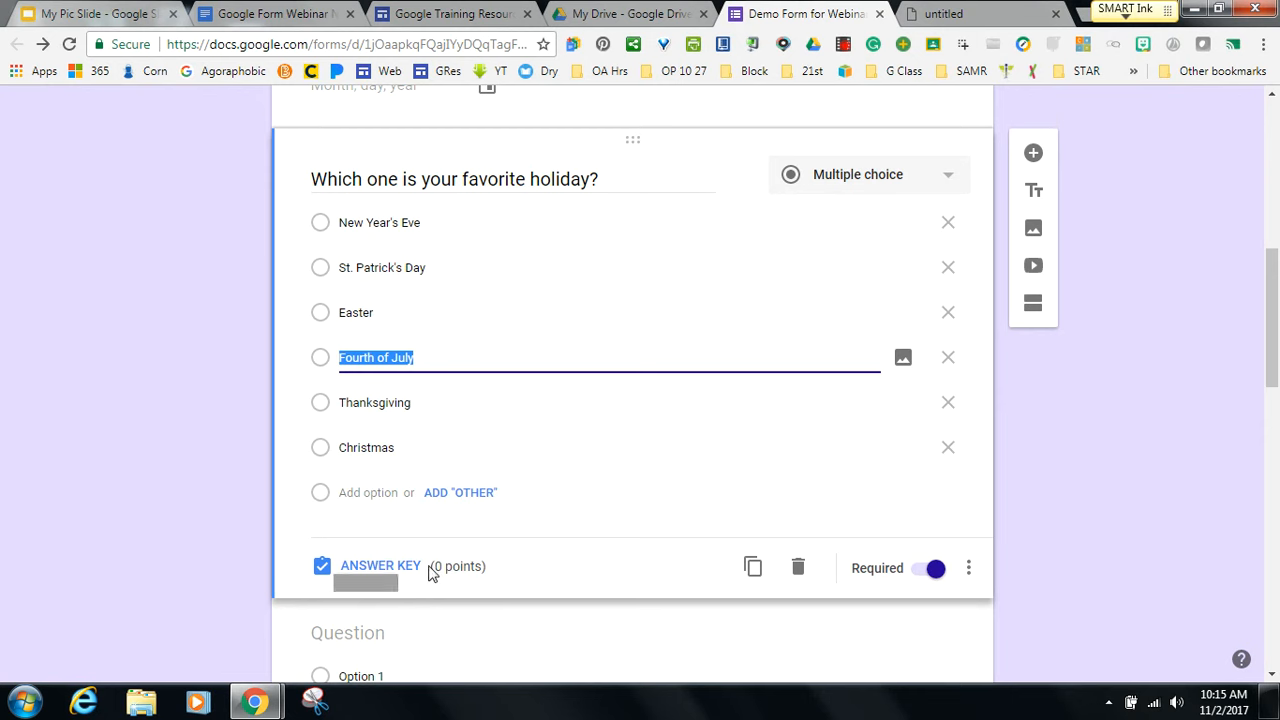
click(406, 568)
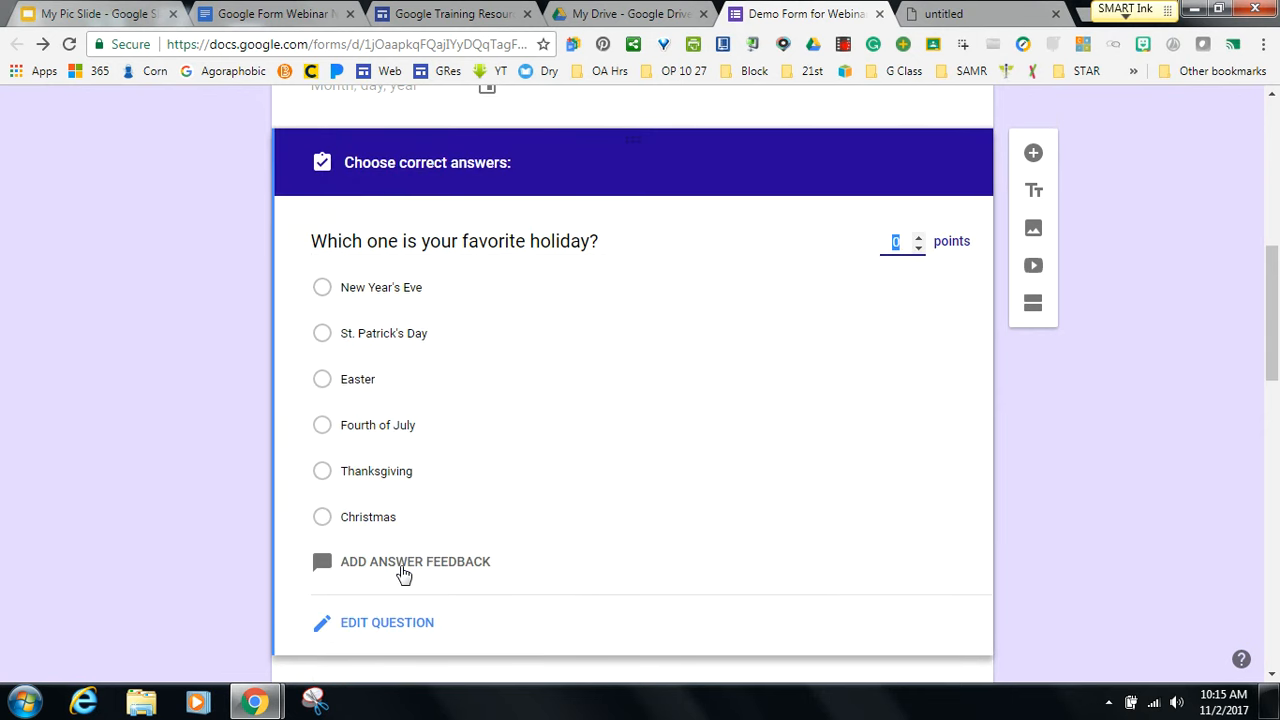
click(322, 476)
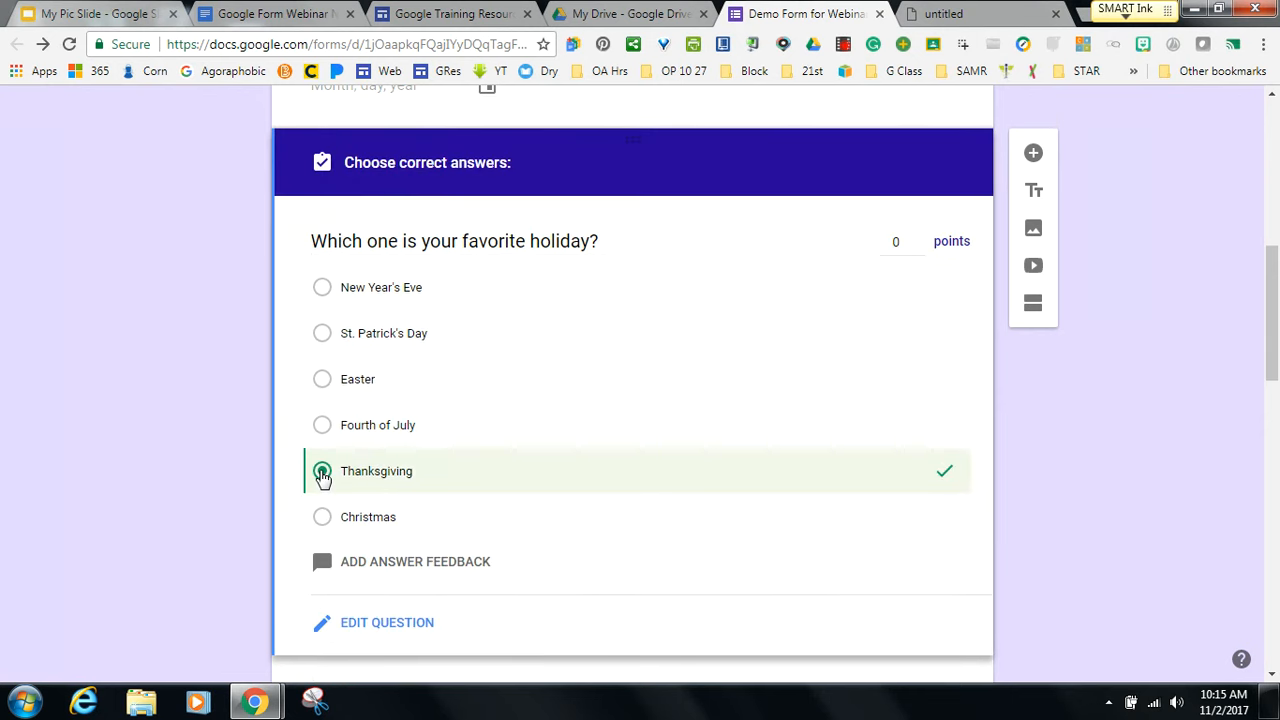
click(918, 238)
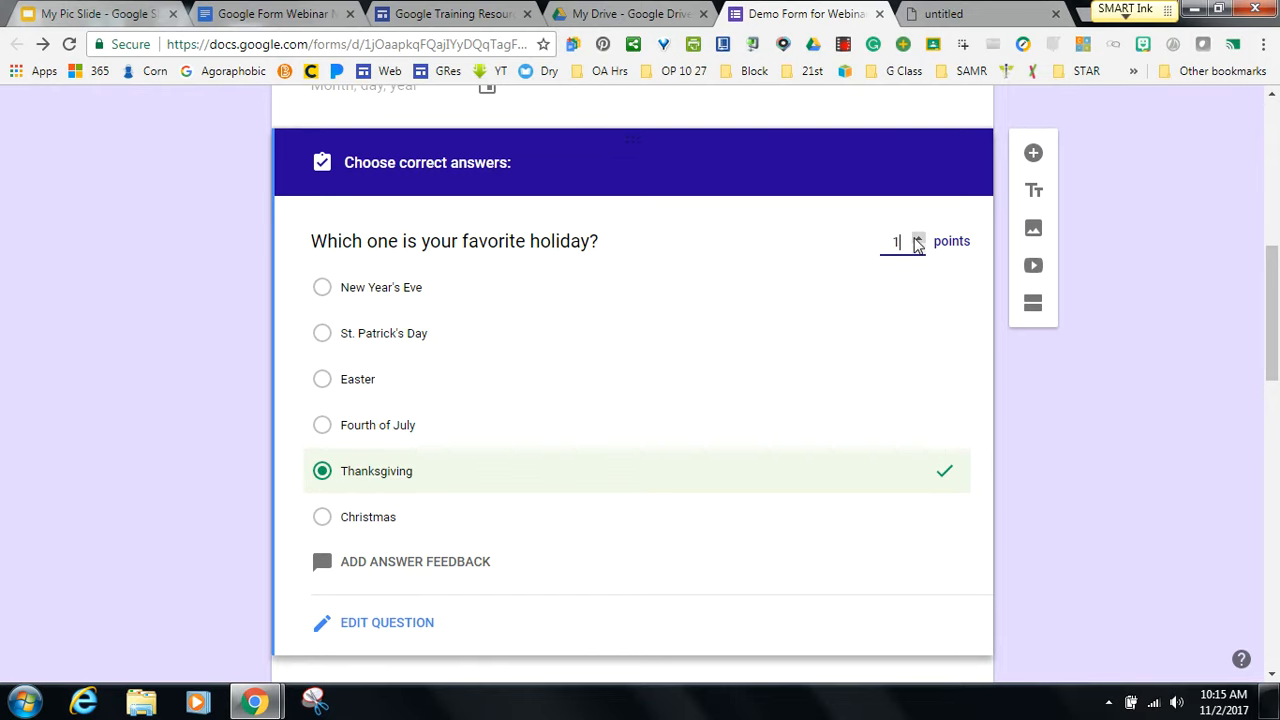
scroll(1275, 340, up, 2)
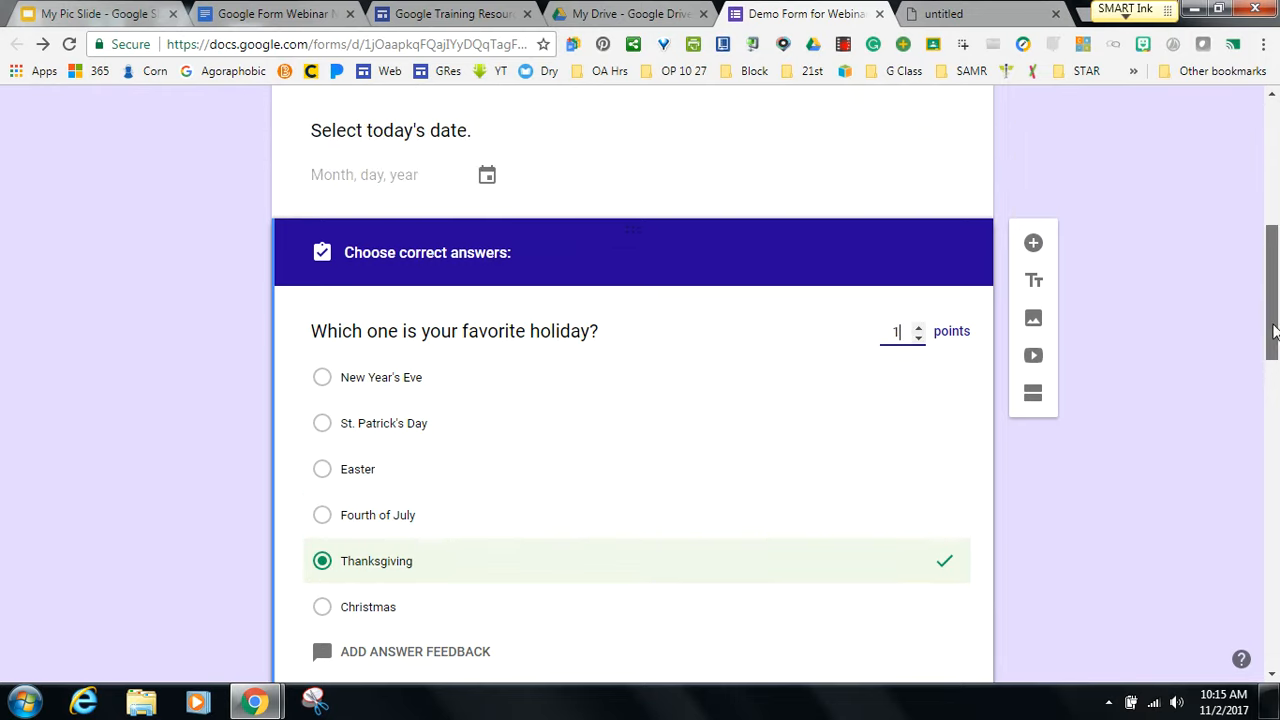
drag(1274, 332, 1274, 196)
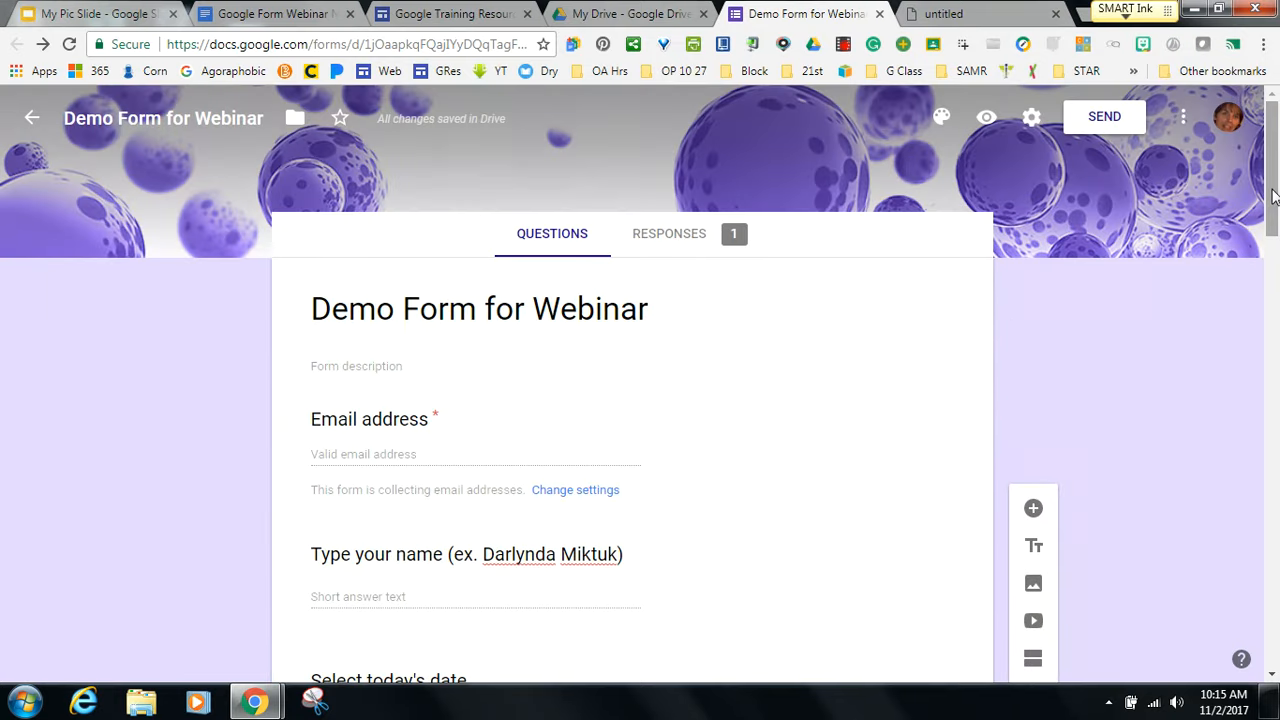
Set the default quiz point value to 1 in Preferences and save.
click(1183, 120)
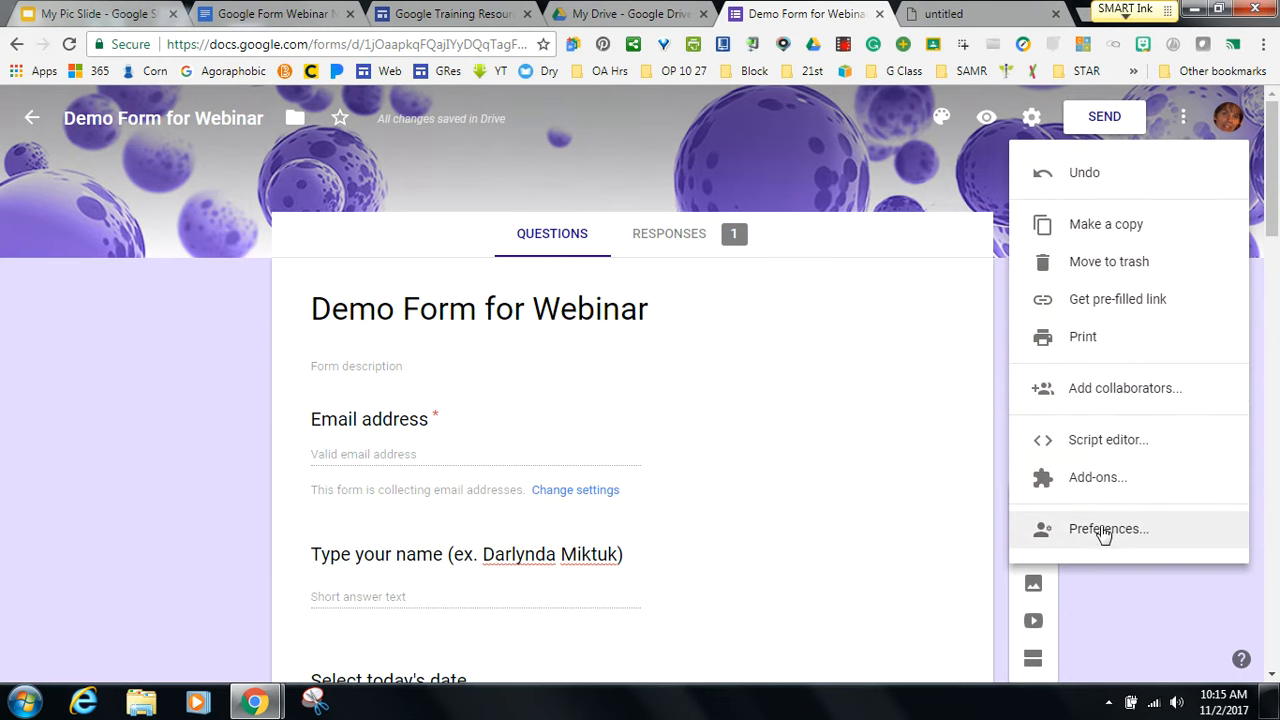
click(1100, 529)
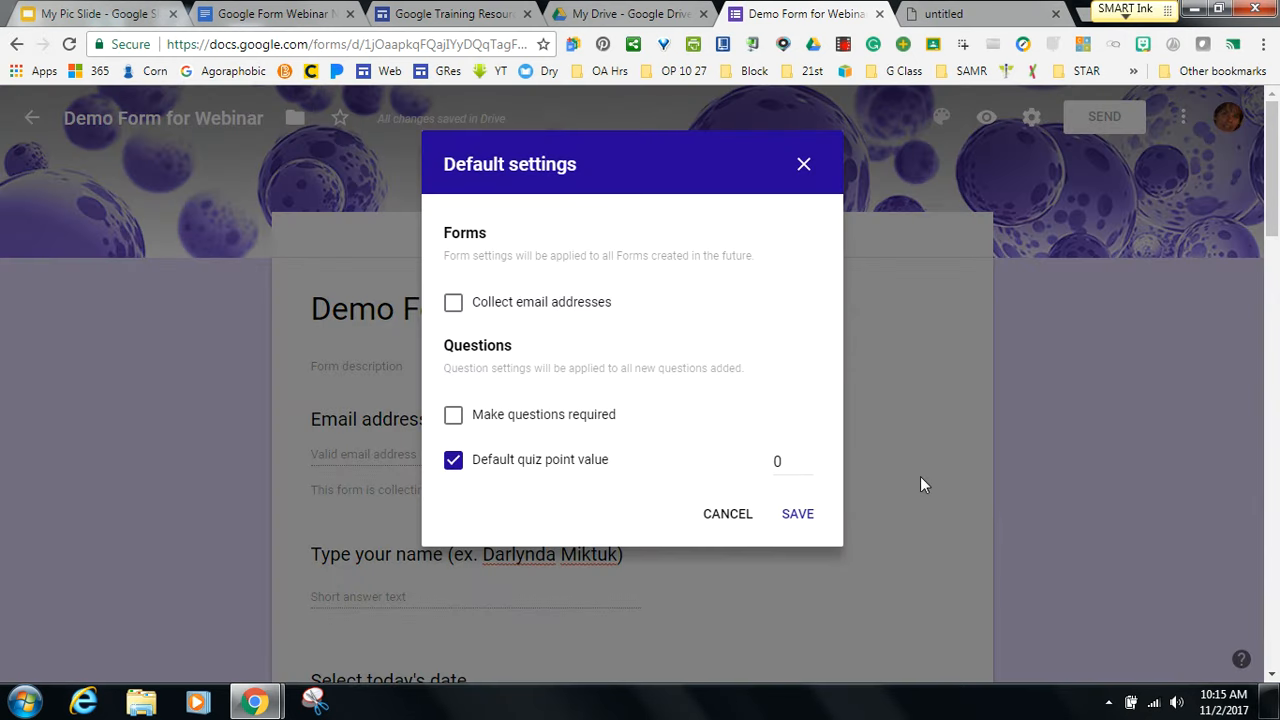
click(807, 457)
click(797, 515)
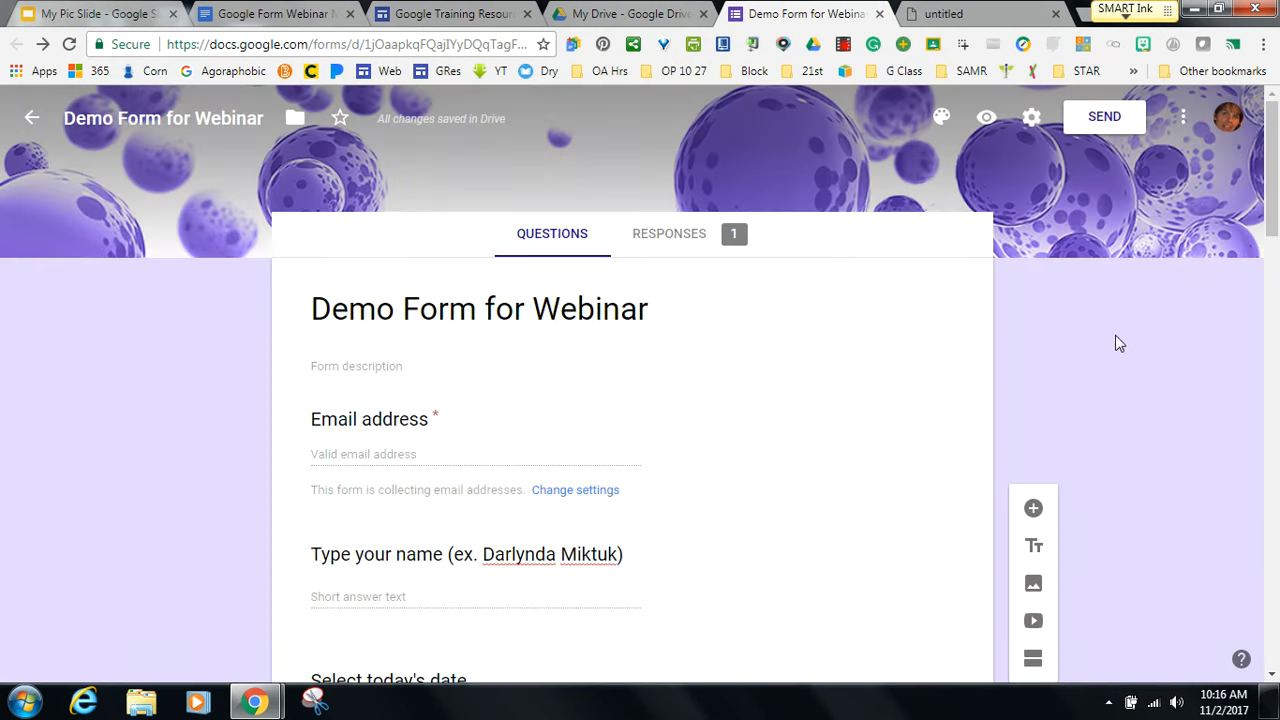
Reopen Preferences to confirm the 1-point default and save it again.
click(1183, 120)
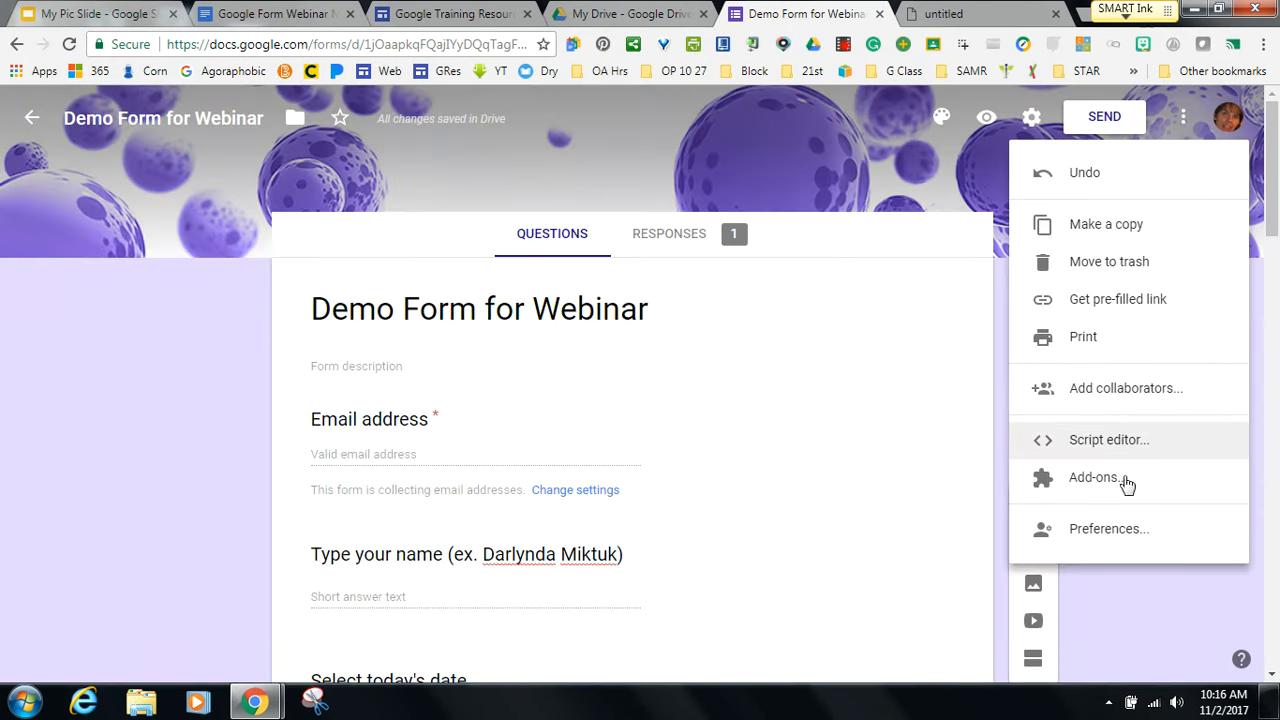
click(1113, 528)
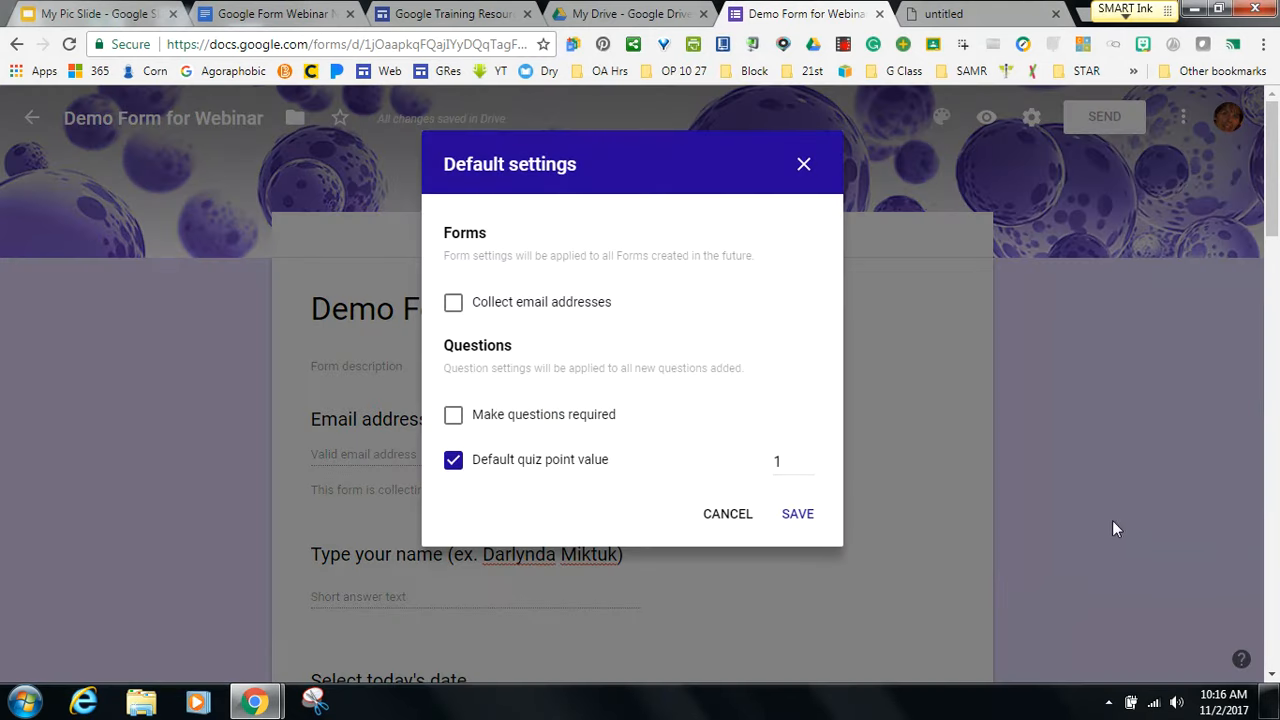
click(796, 518)
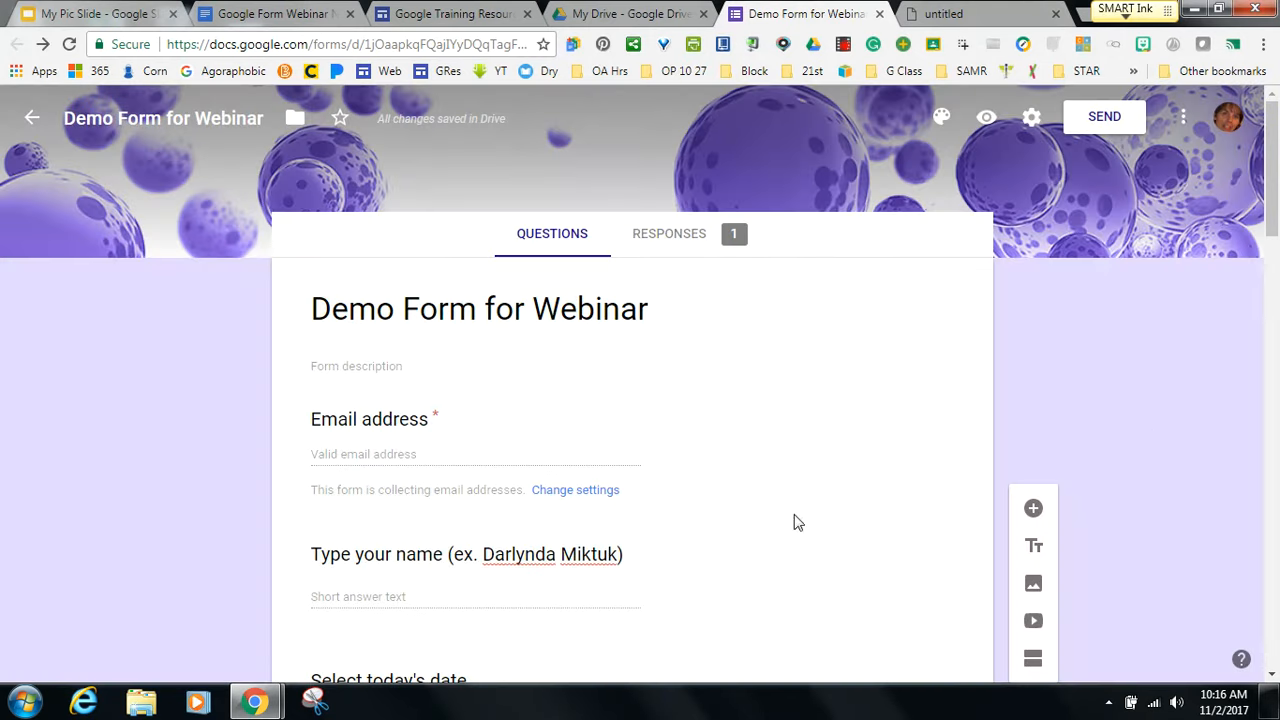
drag(1265, 255, 1273, 582)
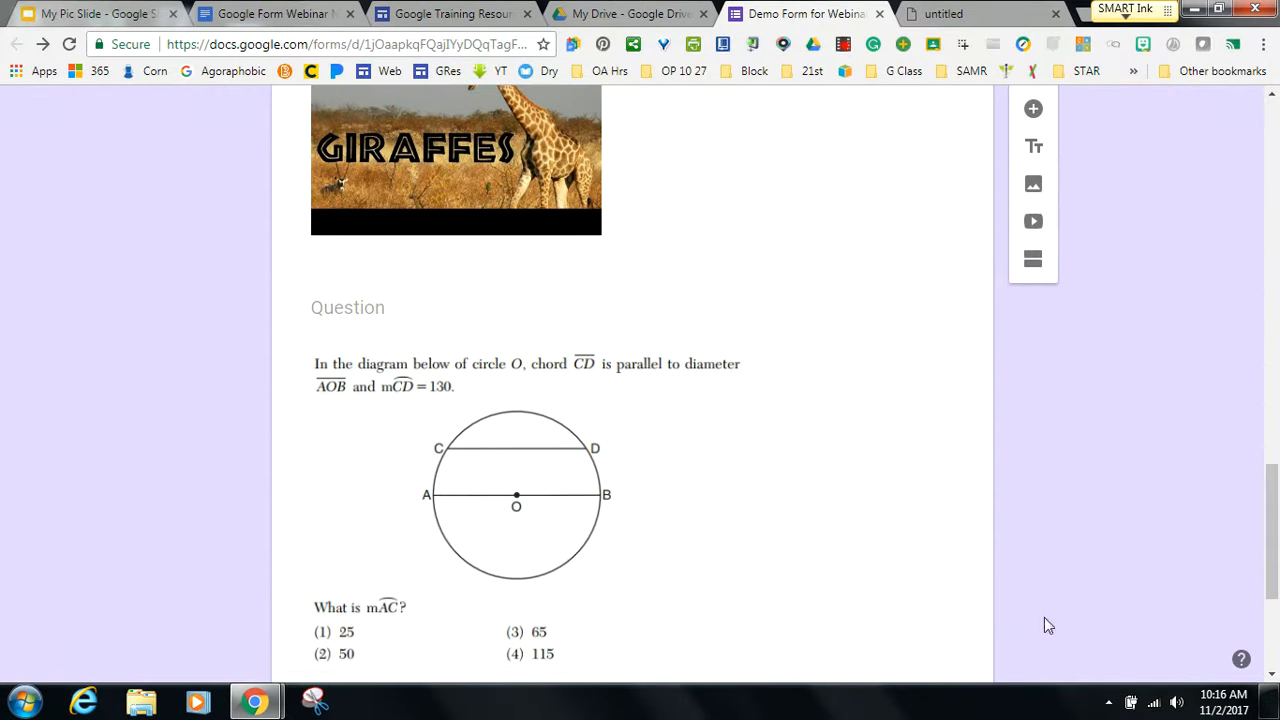
Reload the form and return to the circle-diagram question.
click(735, 621)
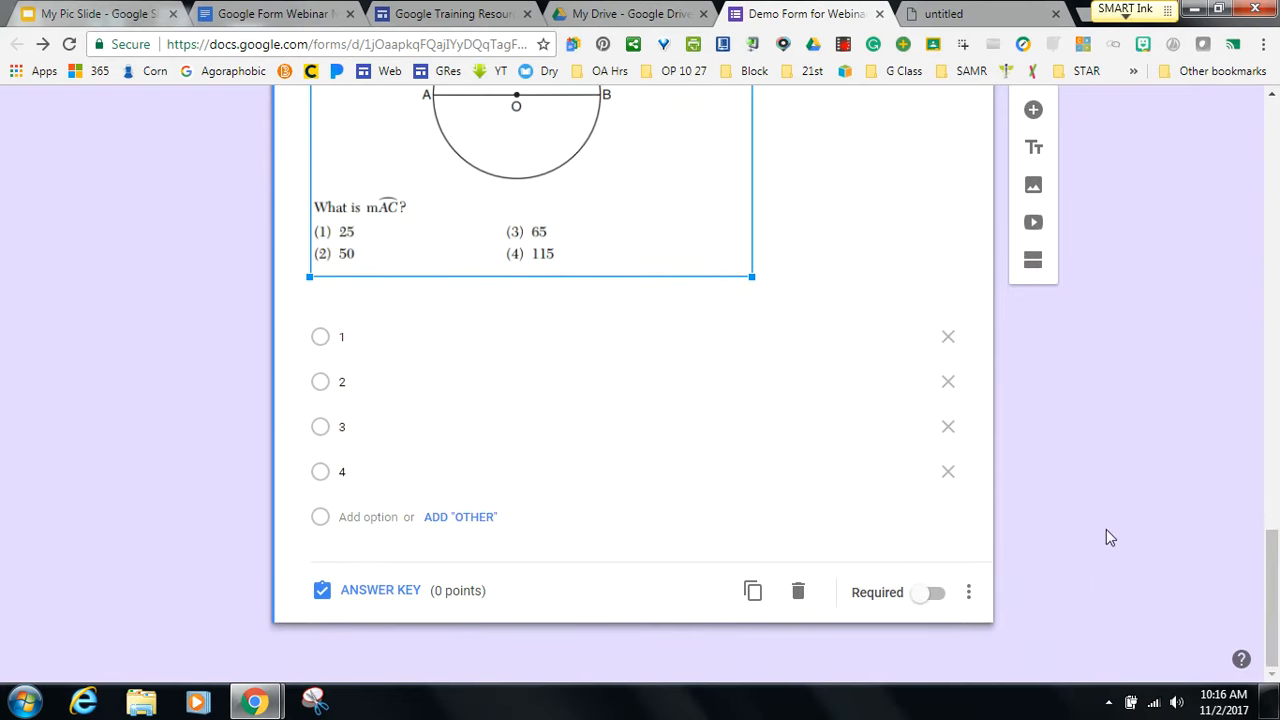
click(68, 46)
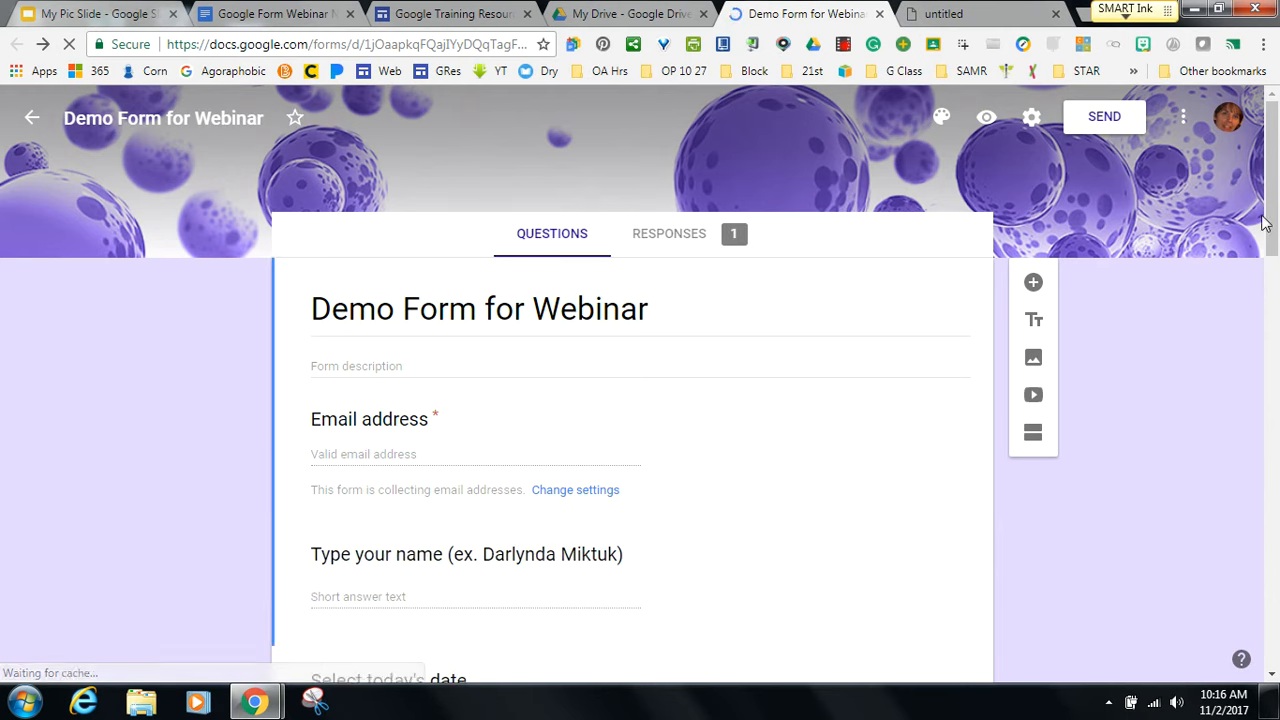
drag(1265, 222, 1228, 636)
click(508, 382)
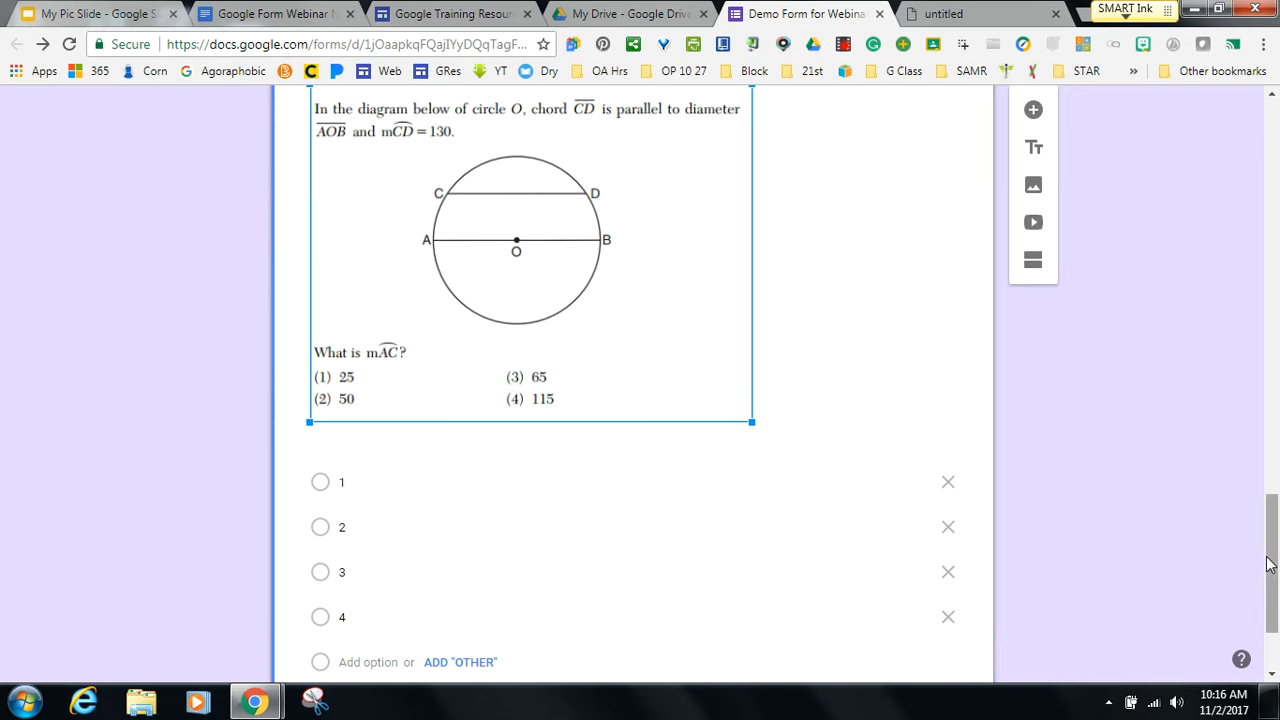
mouse_move(1268, 563)
mouse_down()
mouse_move(1268, 508)
mouse_move(1272, 575)
mouse_up()
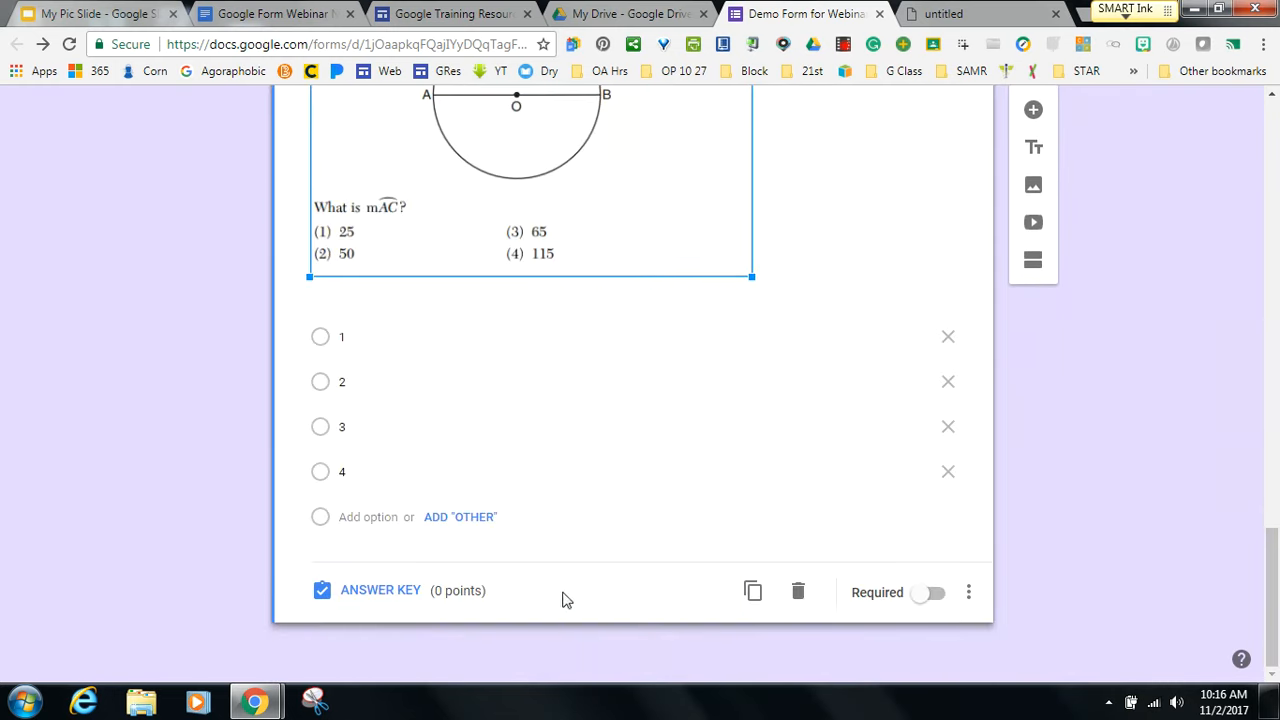
Set the circle question's answer key to 1 point, then scroll back to the top.
click(352, 591)
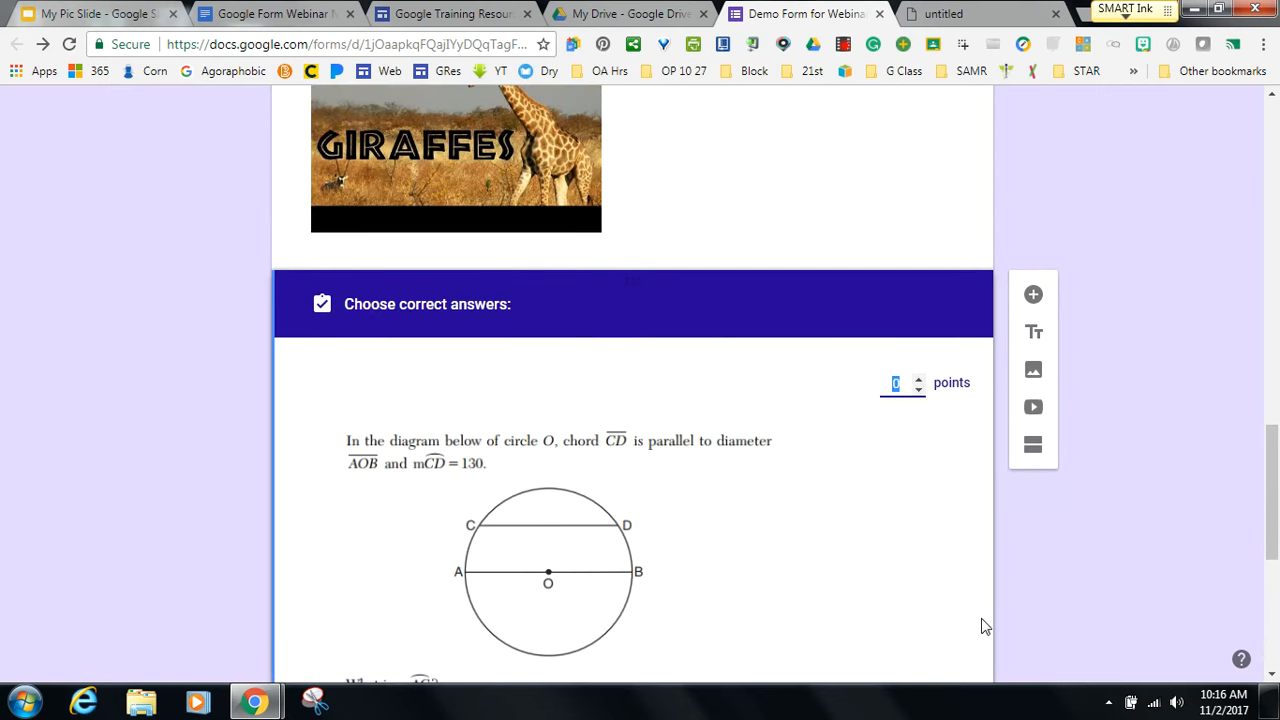
click(918, 382)
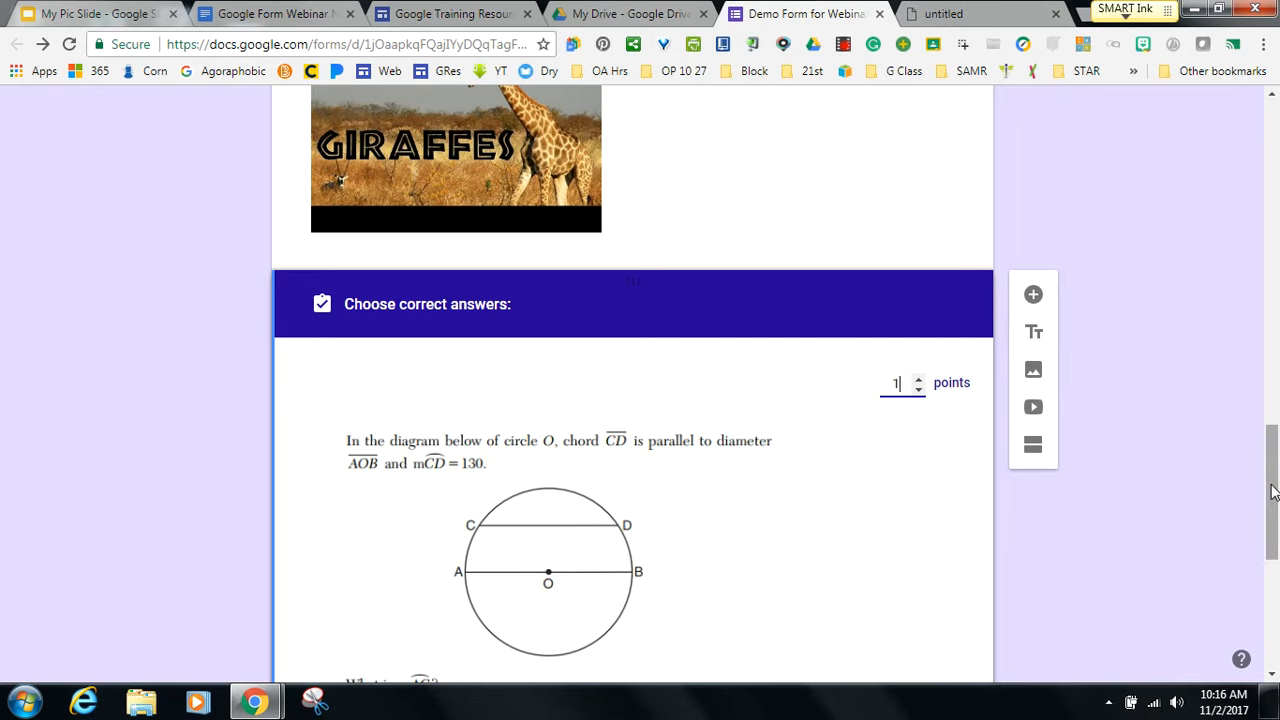
scroll(1272, 497, down, 1)
drag(1272, 497, 1270, 565)
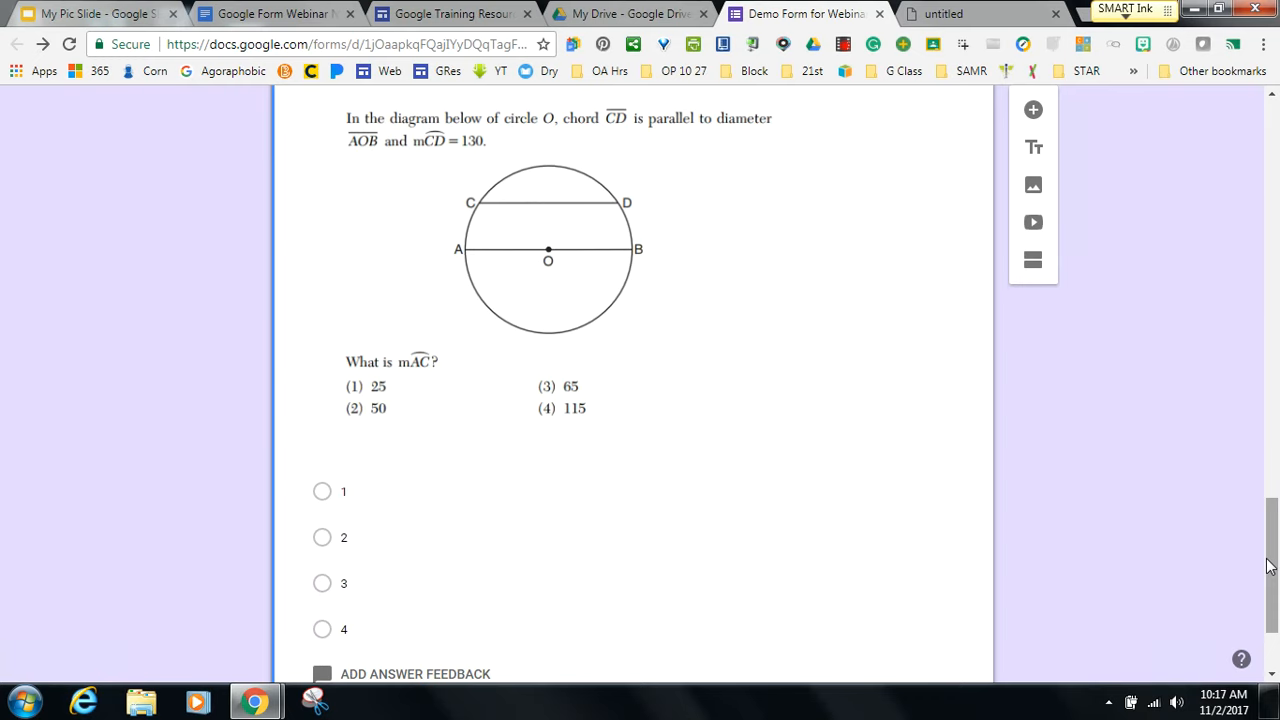
drag(1268, 566, 1266, 183)
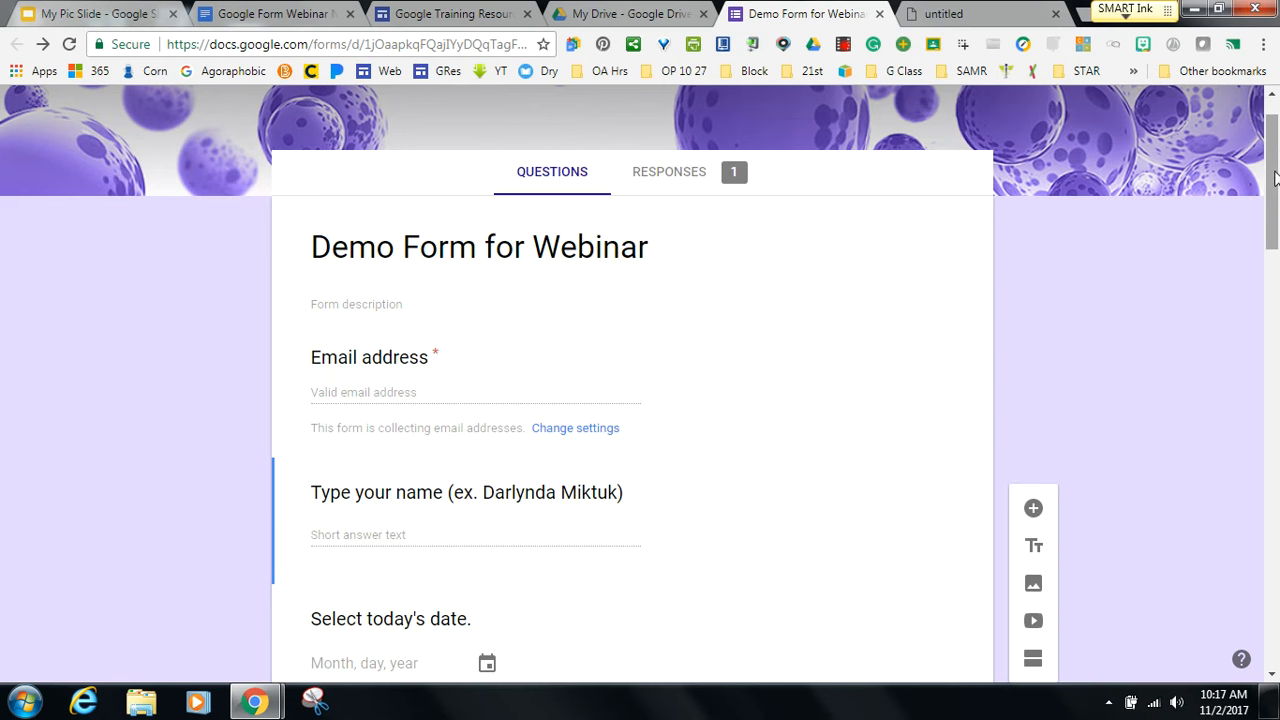
drag(1275, 177, 1274, 136)
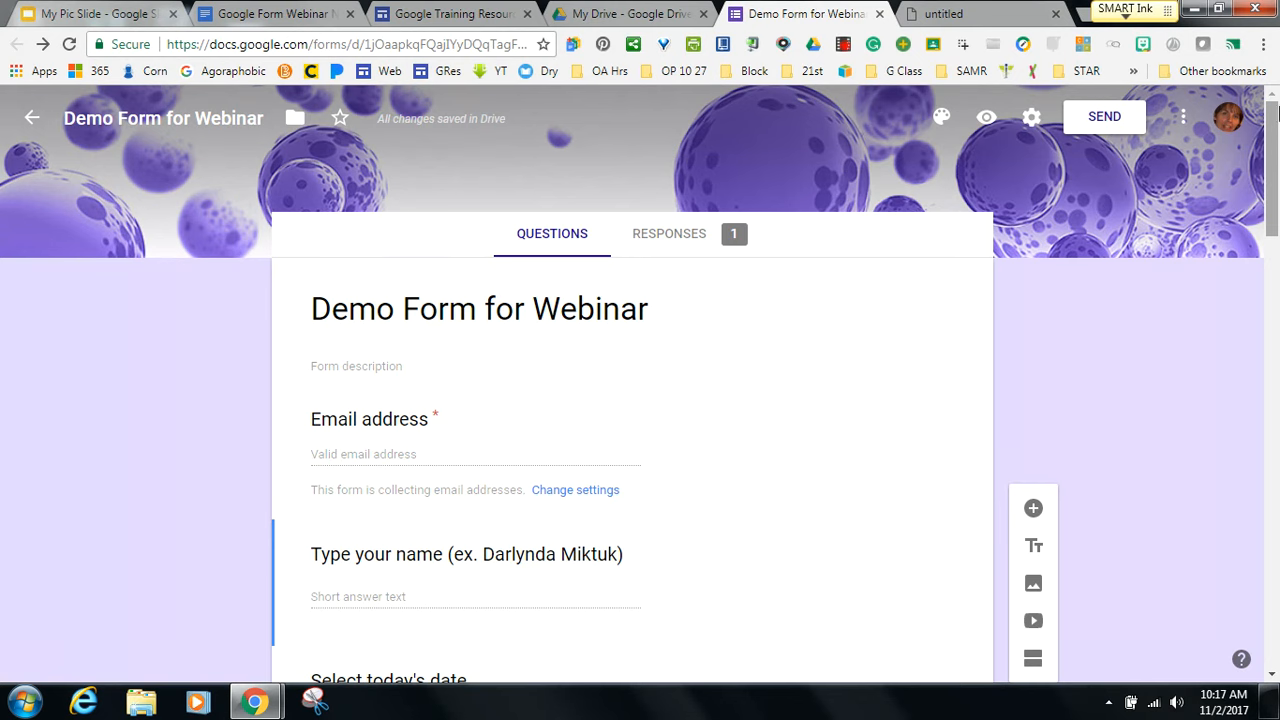
Copy the shortened form link from the Send dialog, then switch to the geometry exam tab.
click(1104, 118)
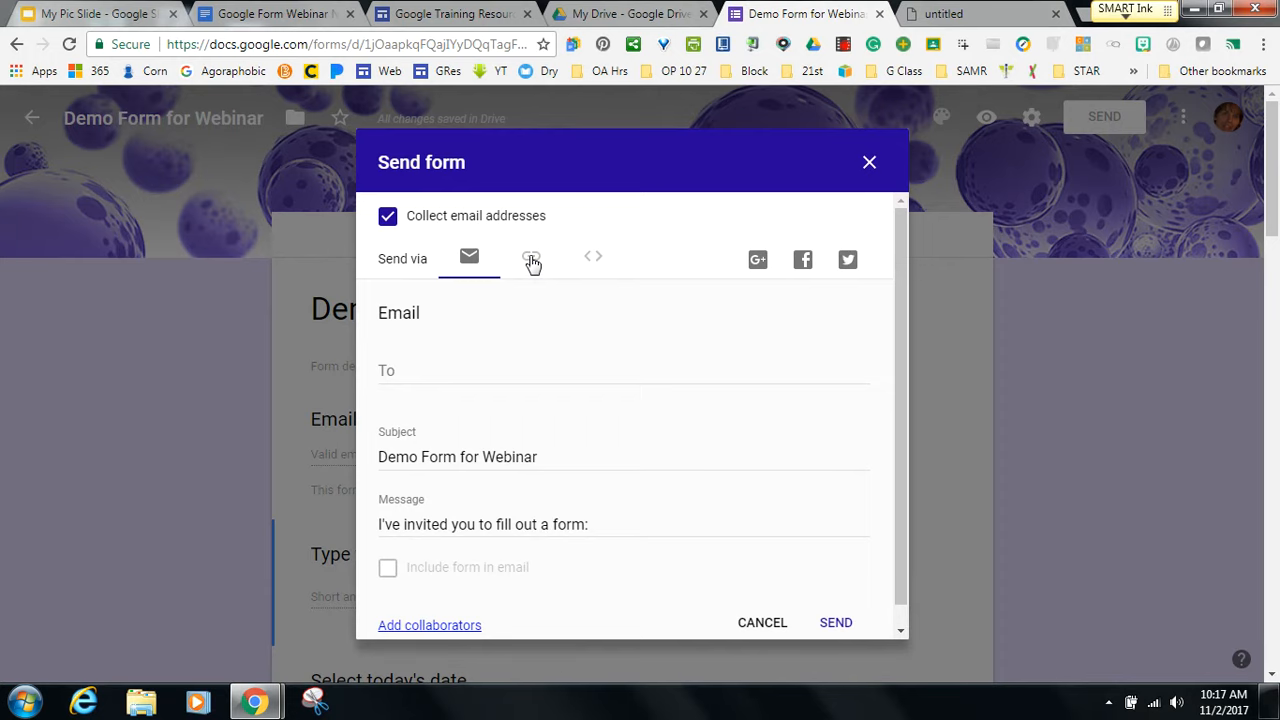
click(532, 260)
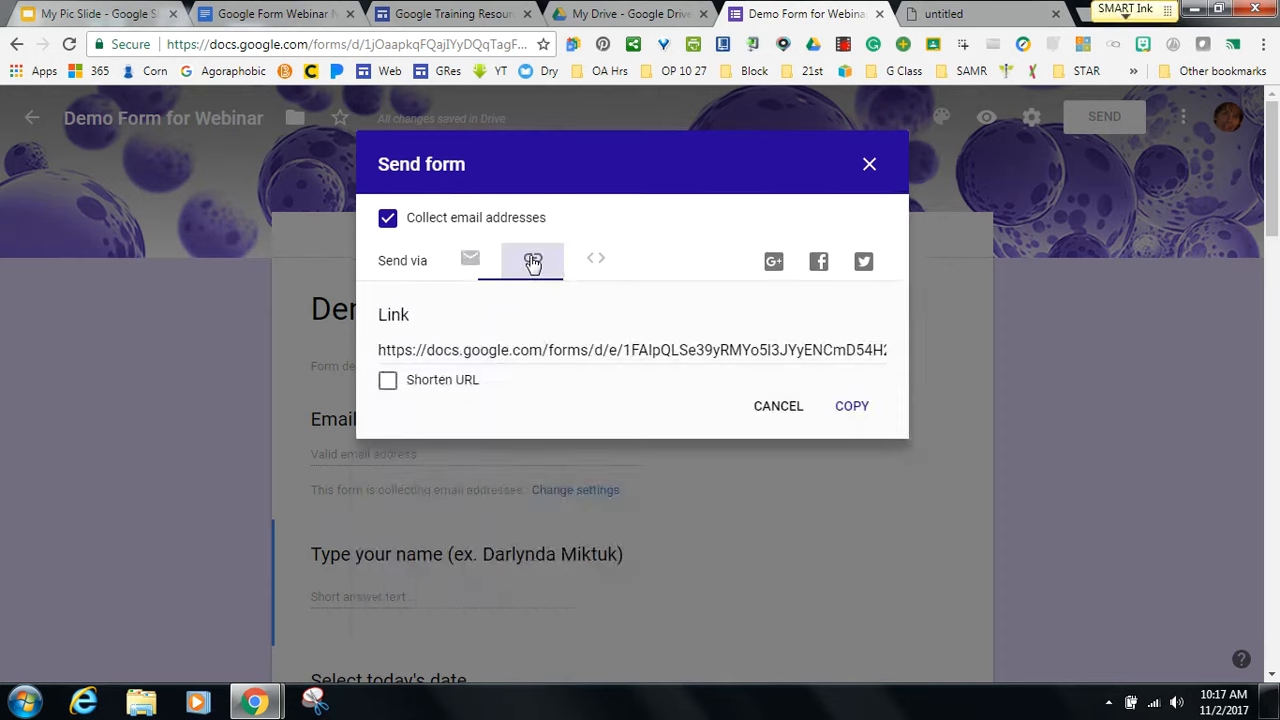
click(387, 381)
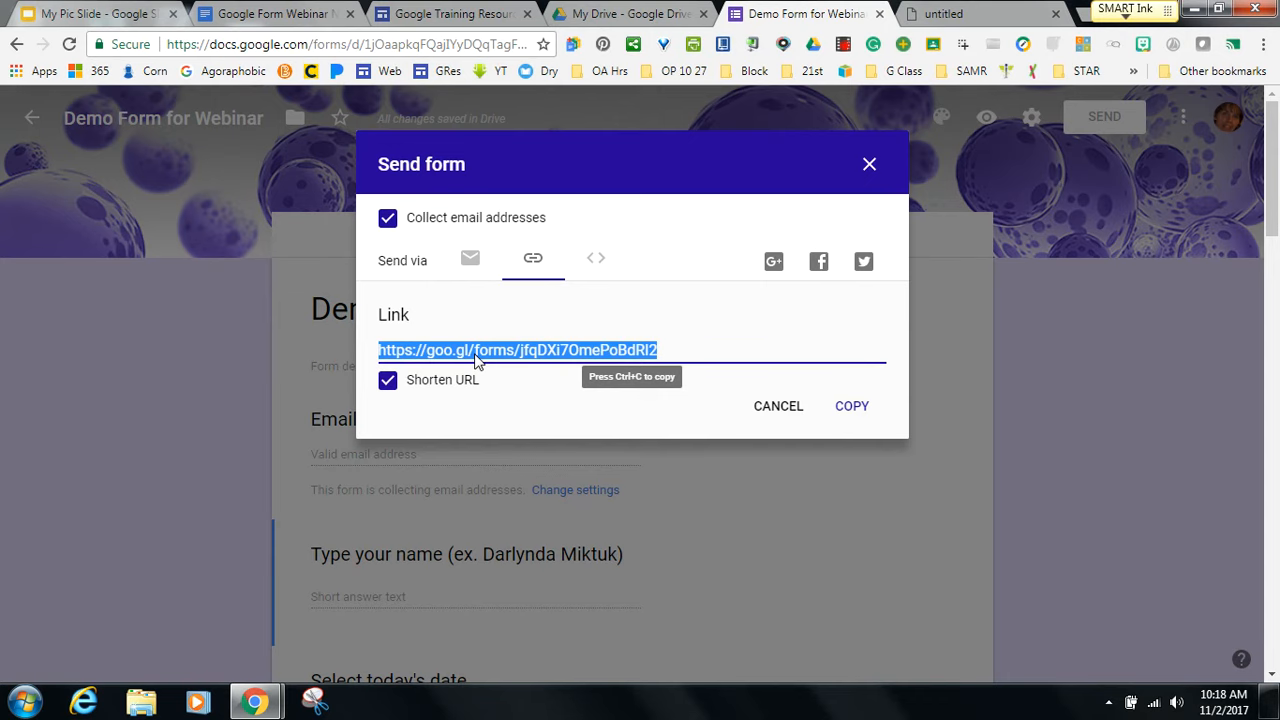
click(847, 408)
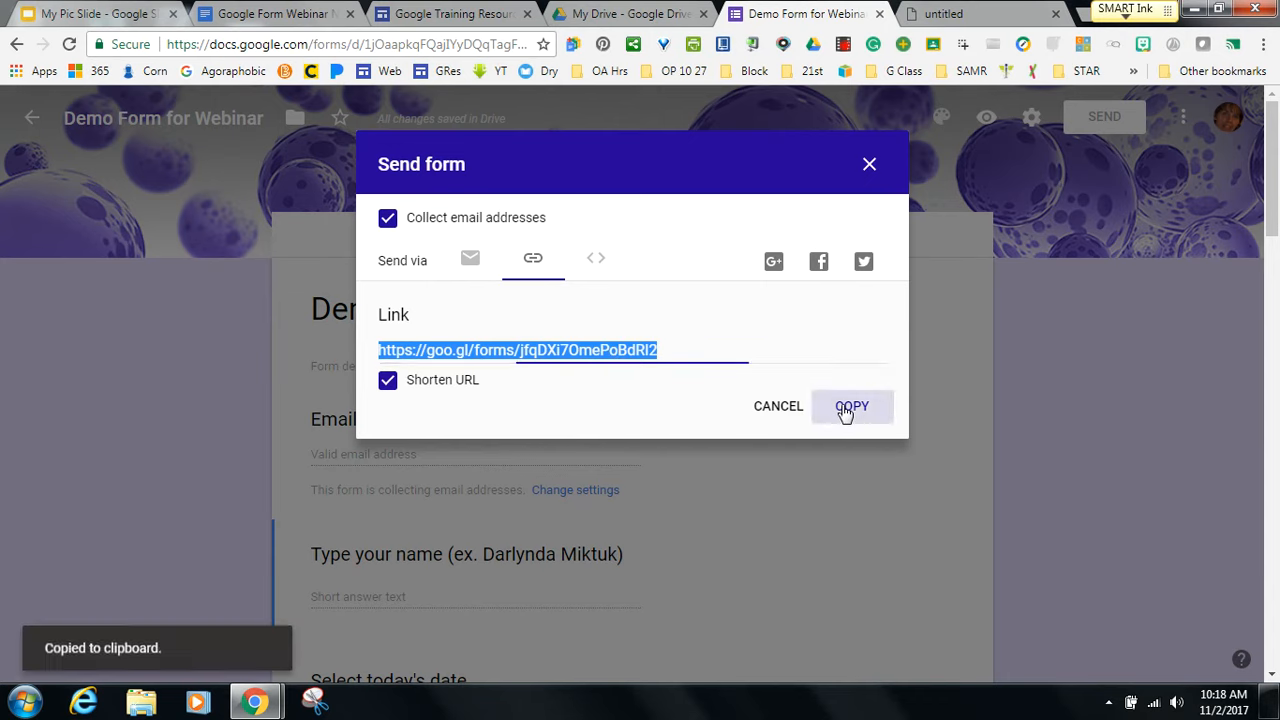
click(938, 18)
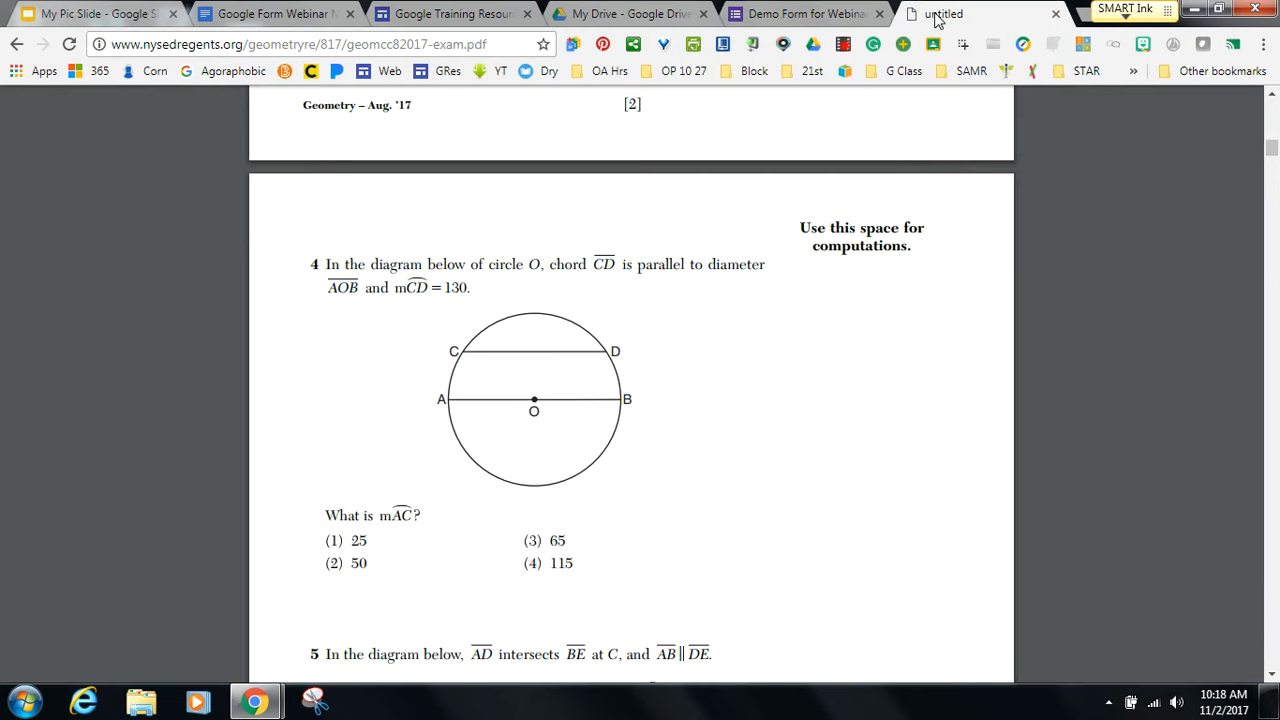
Open the pasted goo.gl link to verify the live form, then close it and the Send dialog.
click(437, 47)
key(ctrl+v)
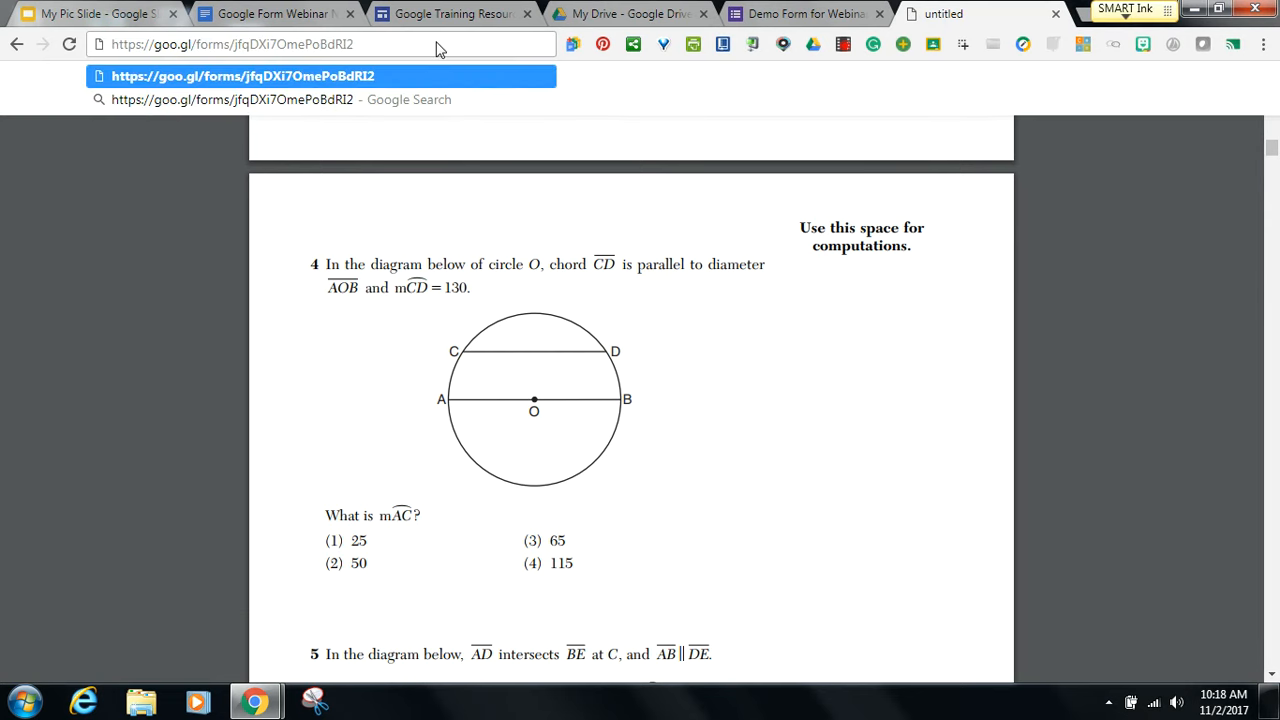
key(Return)
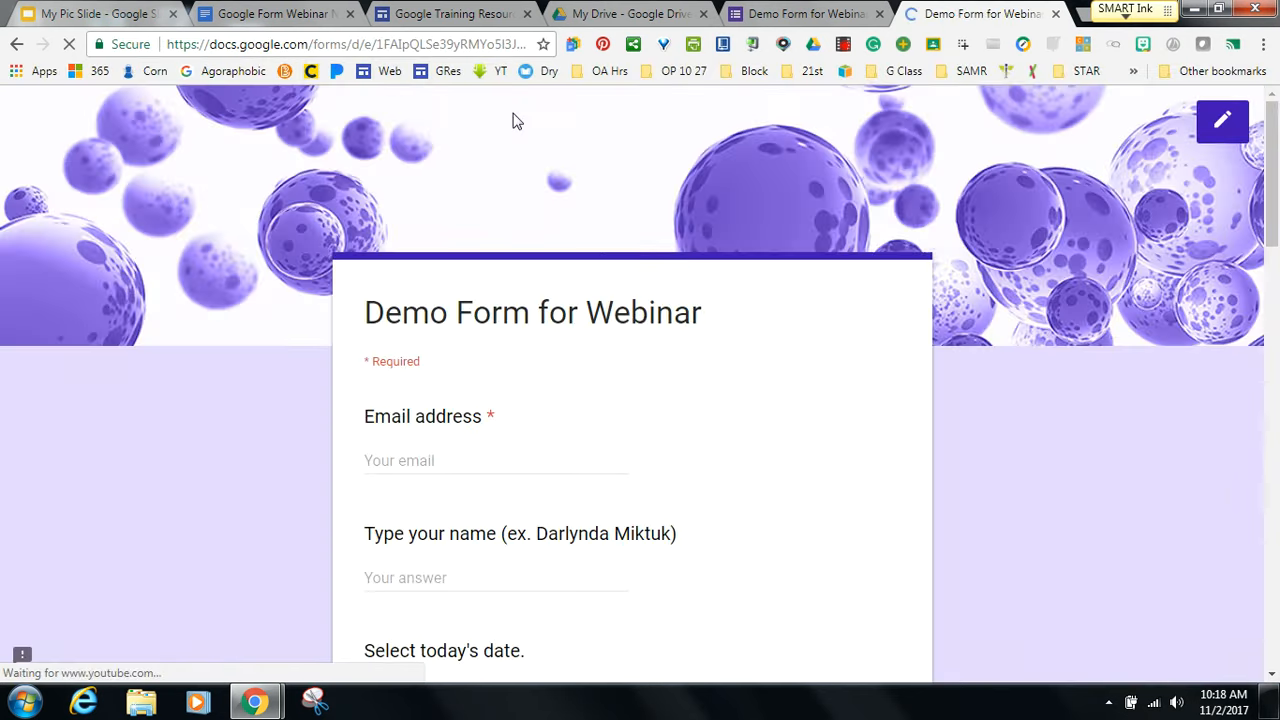
drag(1272, 224, 1197, 197)
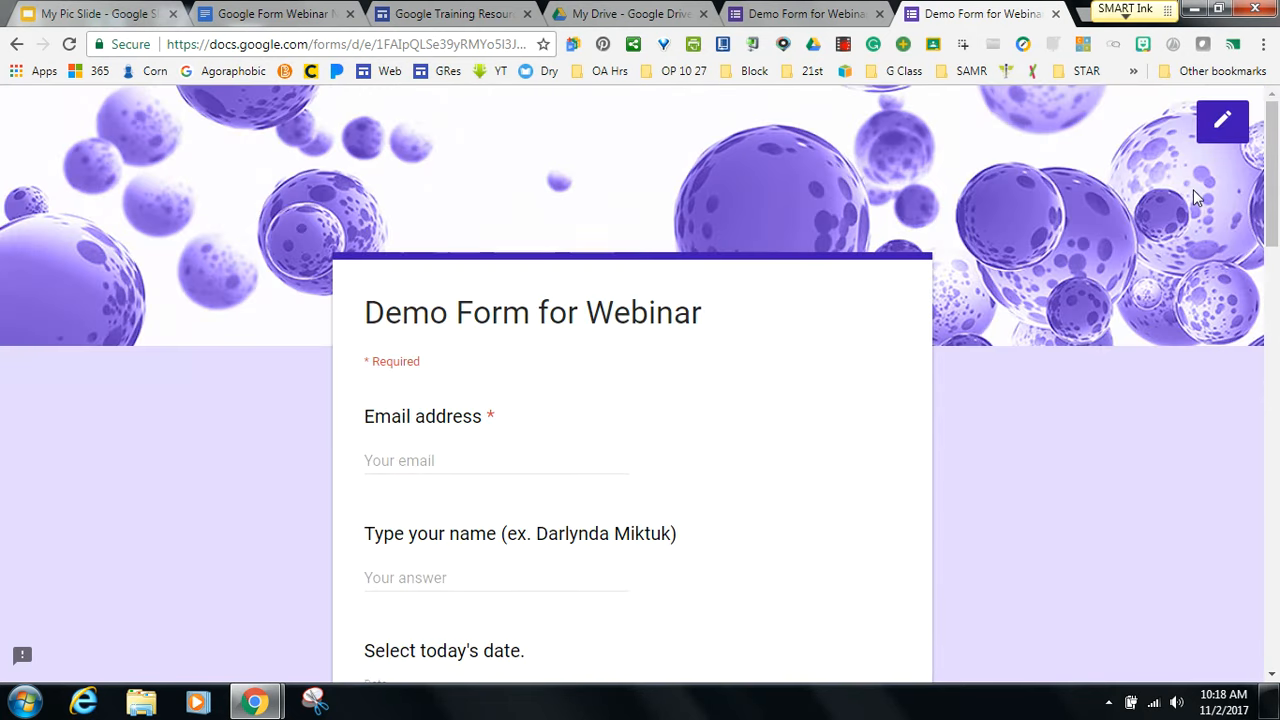
click(1055, 13)
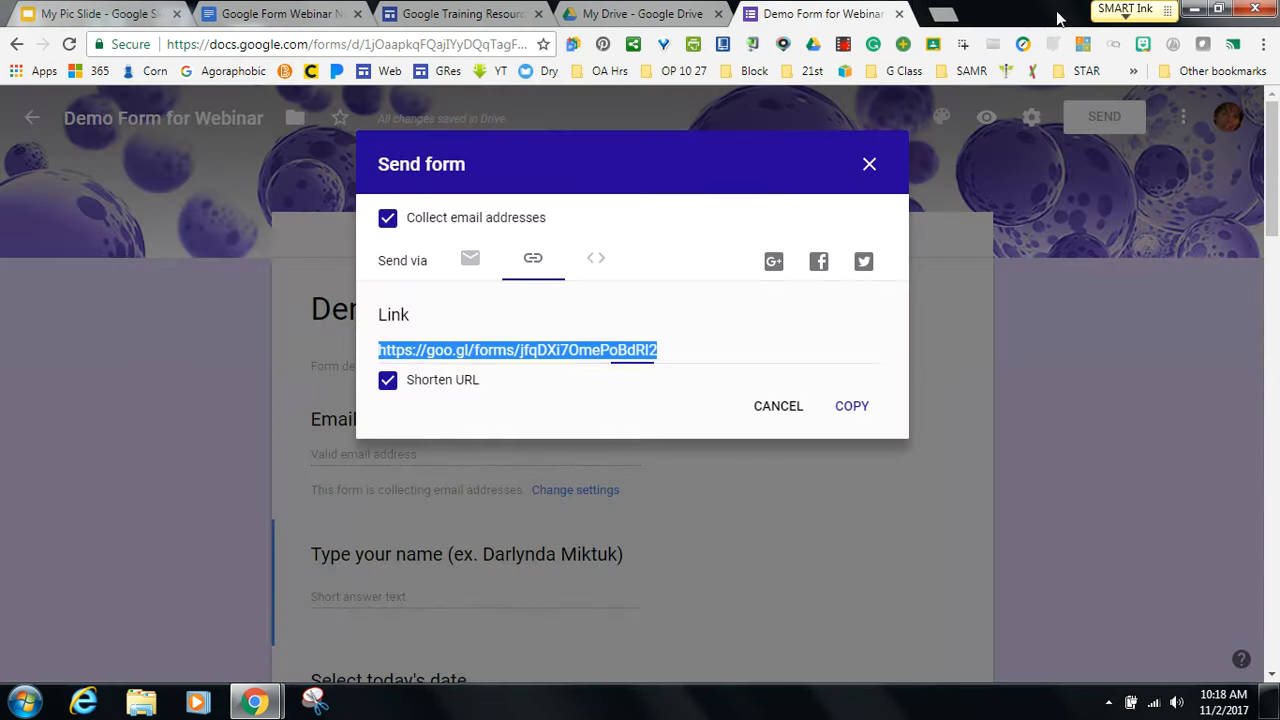
click(870, 166)
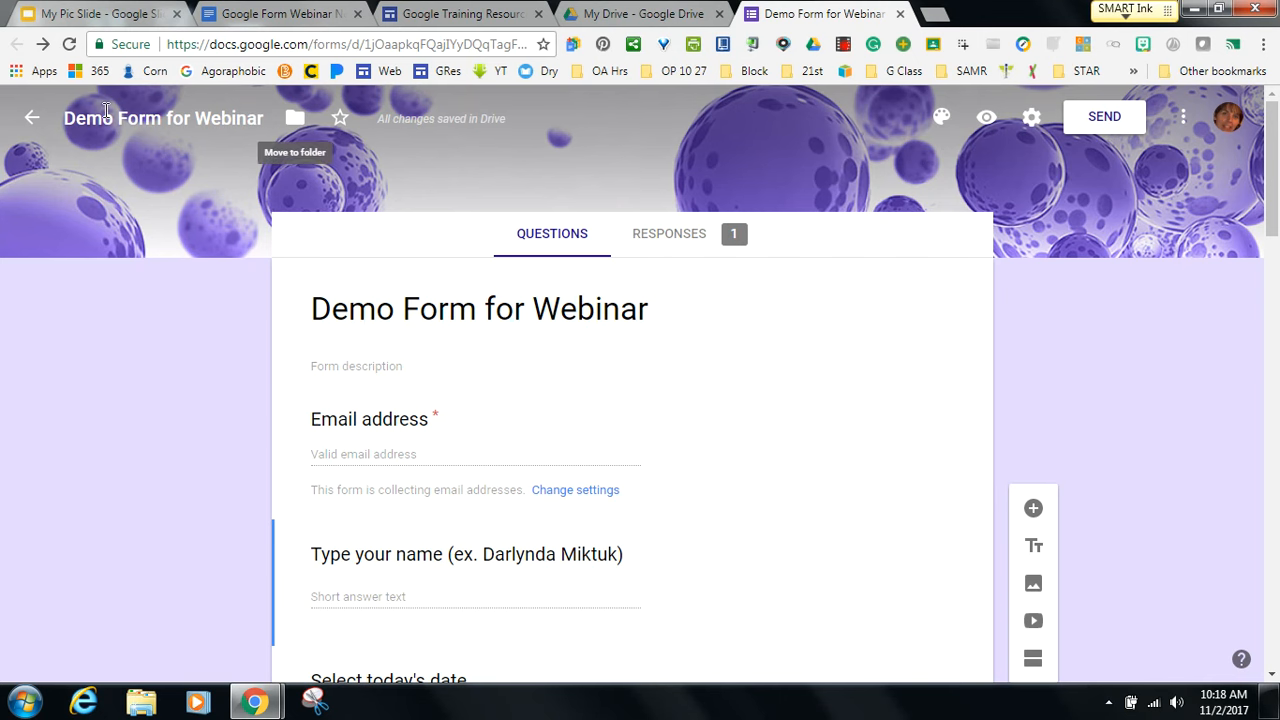
Return to Forms home and expand the full Template gallery via the extension's Forms templates shortcut.
click(31, 120)
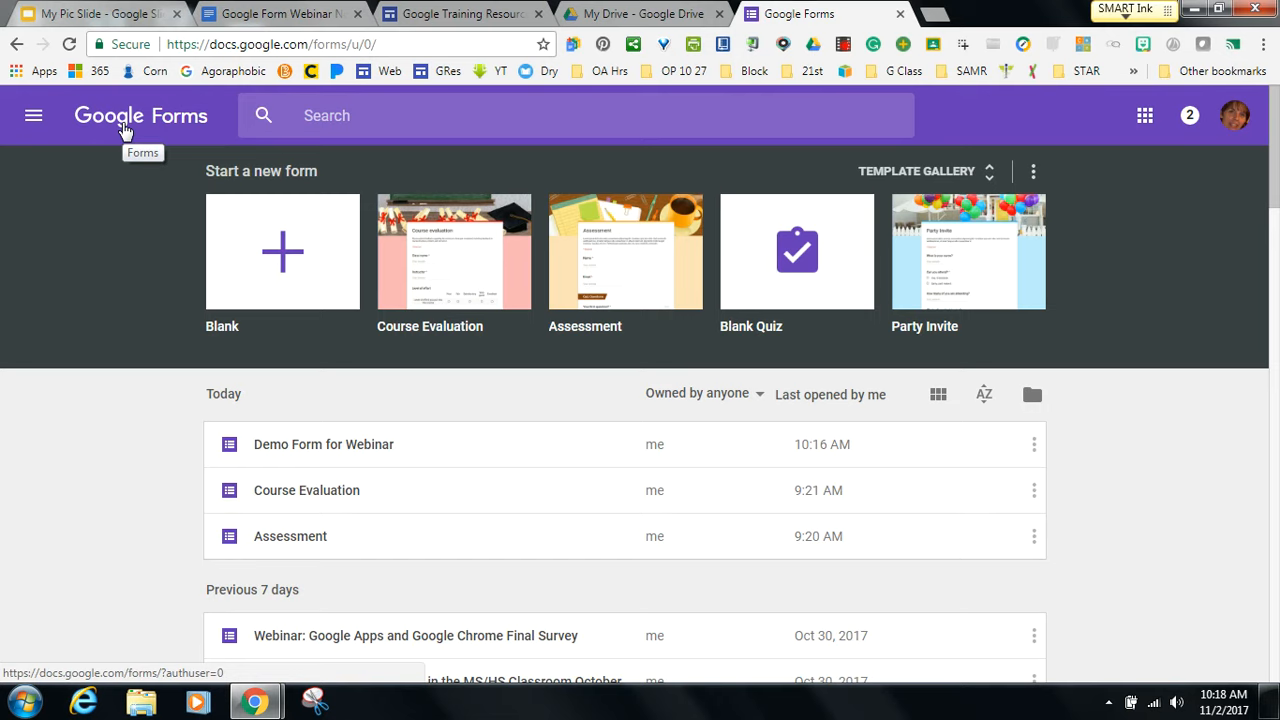
click(573, 45)
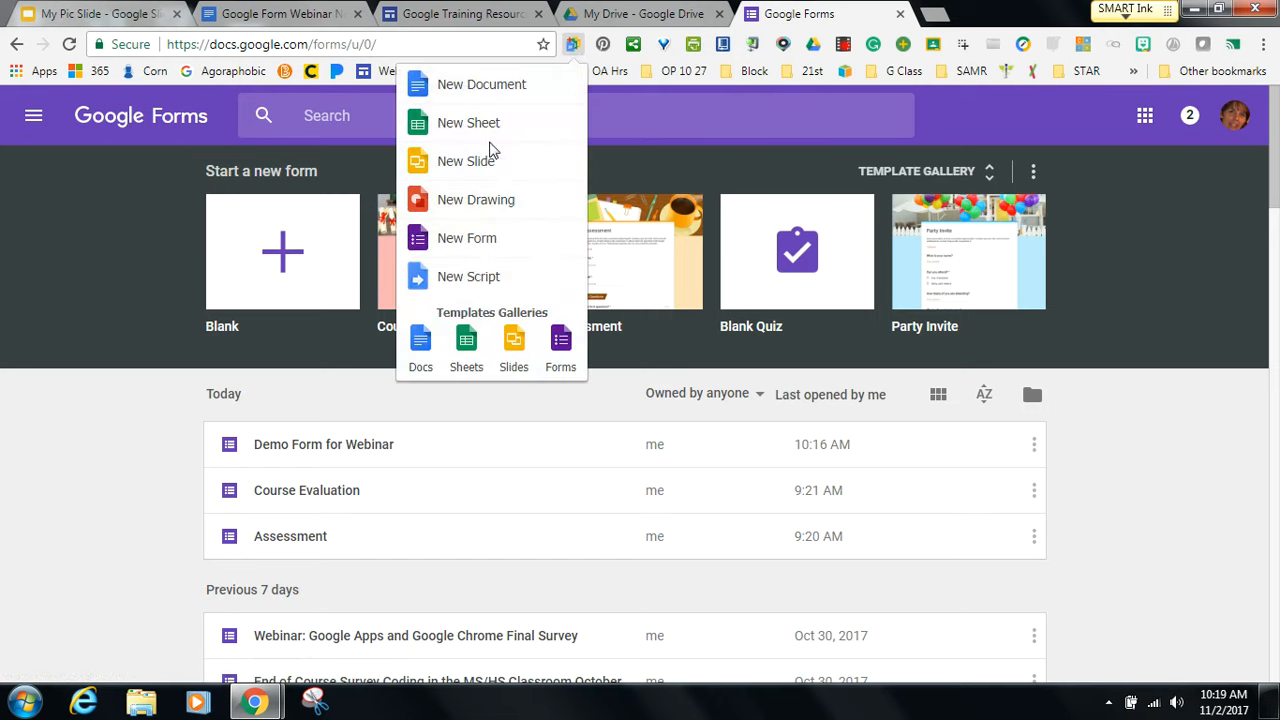
click(563, 340)
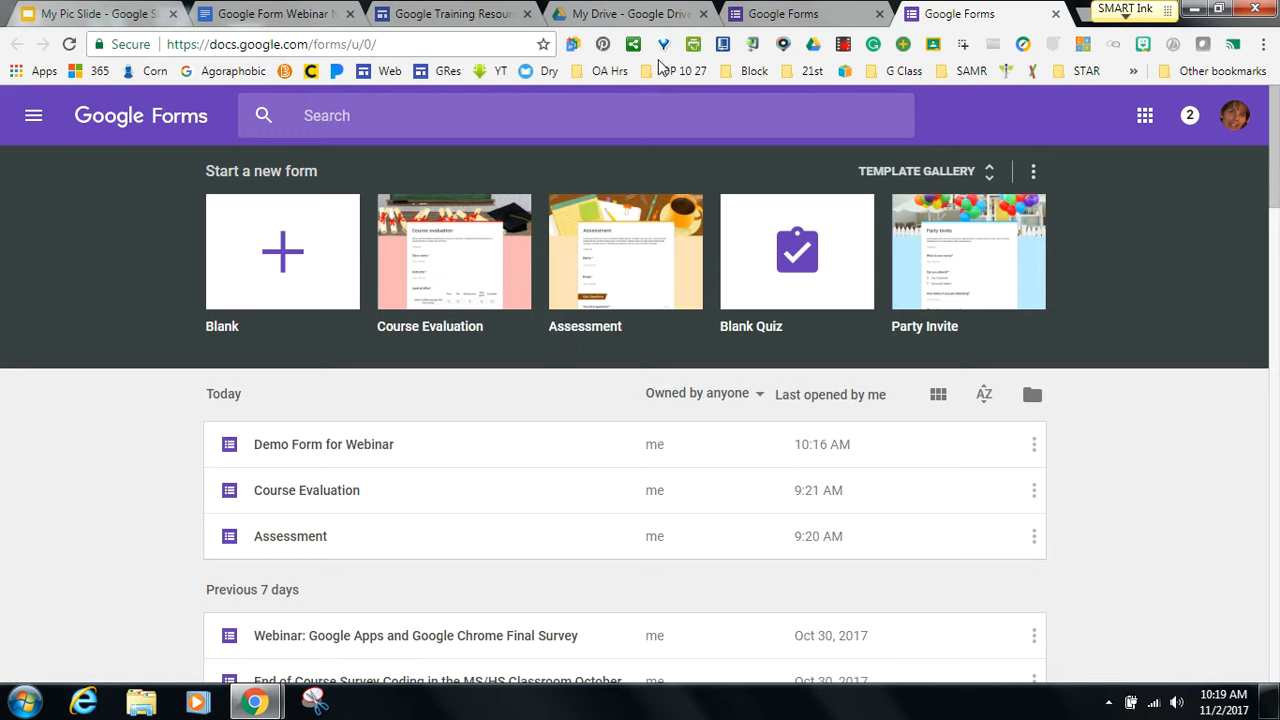
click(1145, 118)
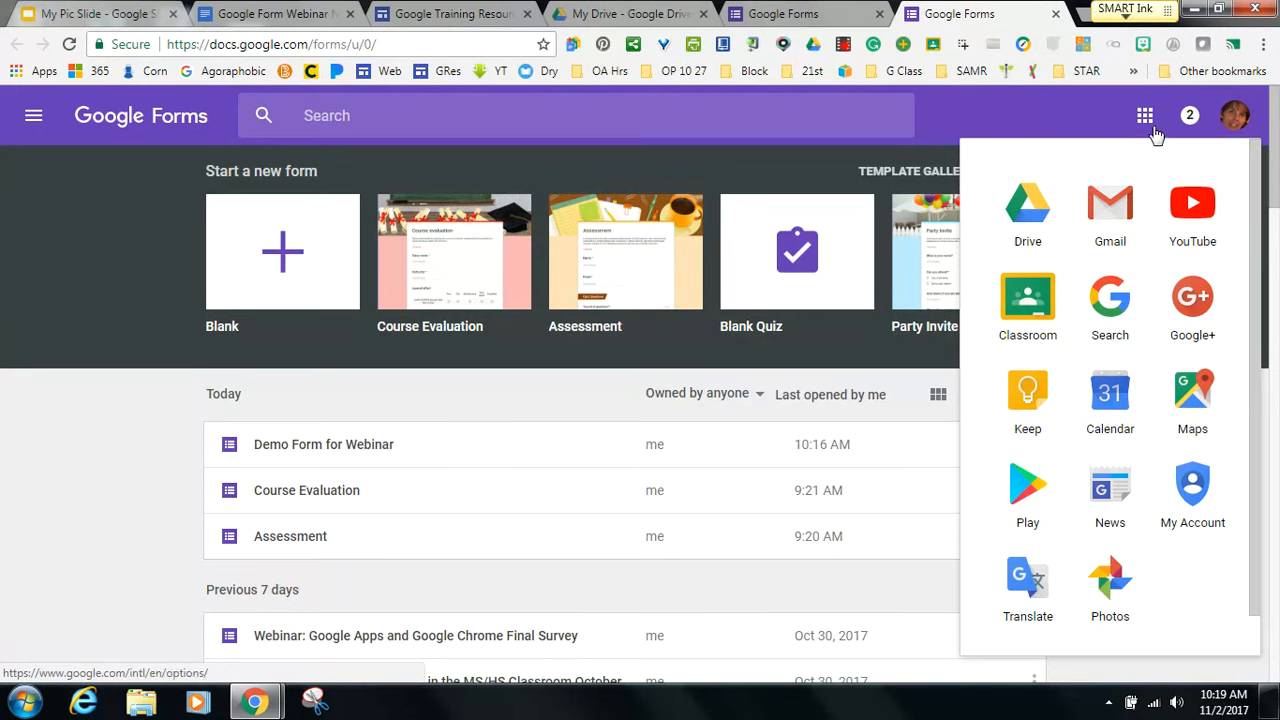
click(1042, 100)
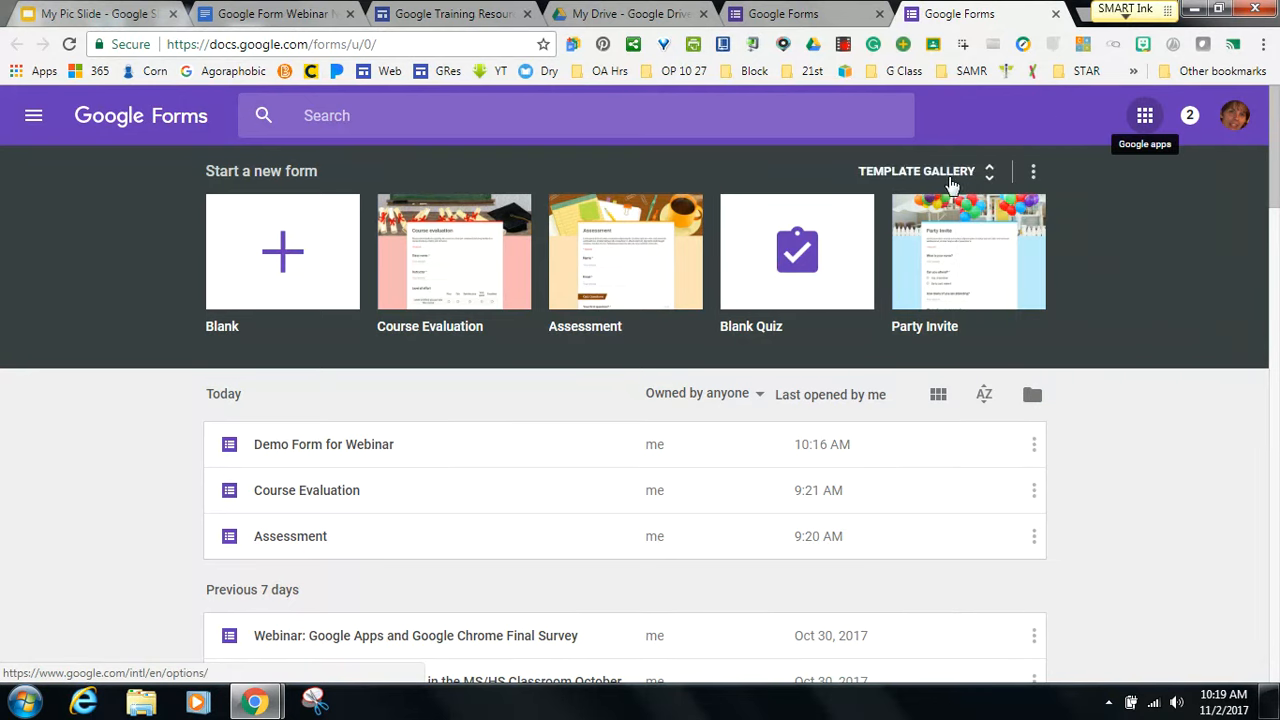
click(992, 176)
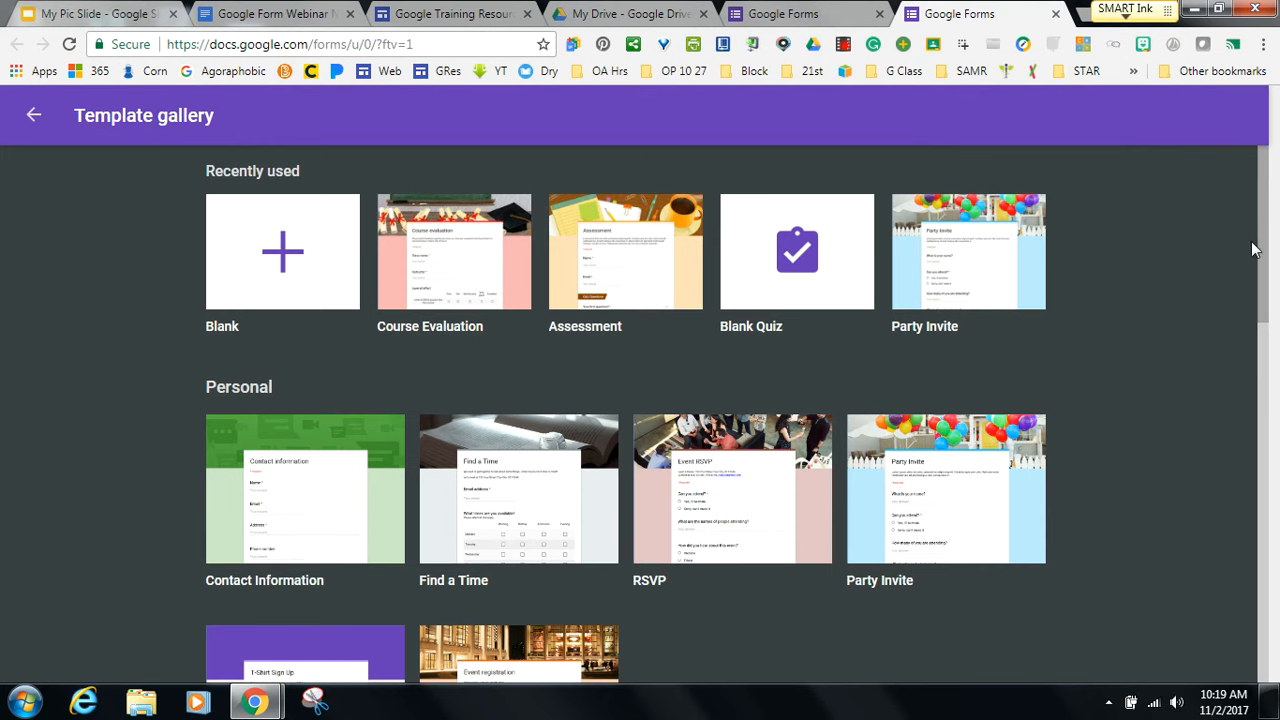
Scroll to the gallery's Education section and start a form from the Exit Ticket template.
drag(1268, 233, 1263, 322)
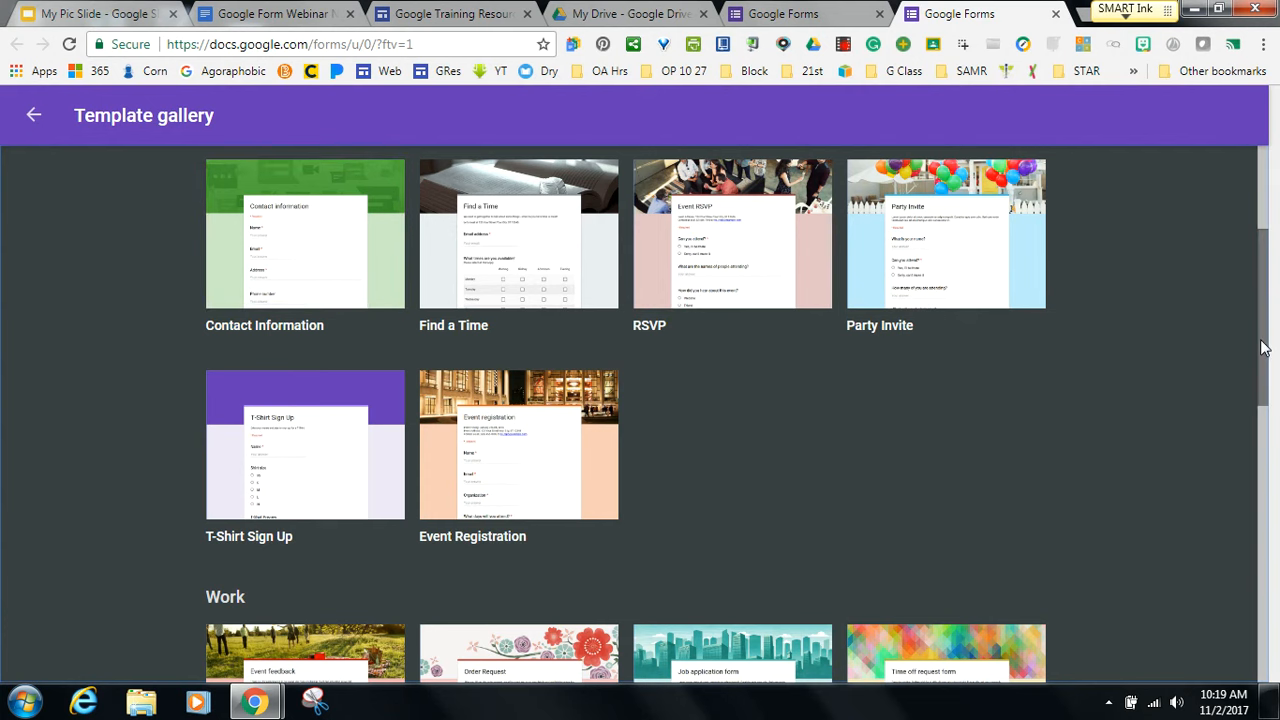
drag(1262, 348, 1193, 594)
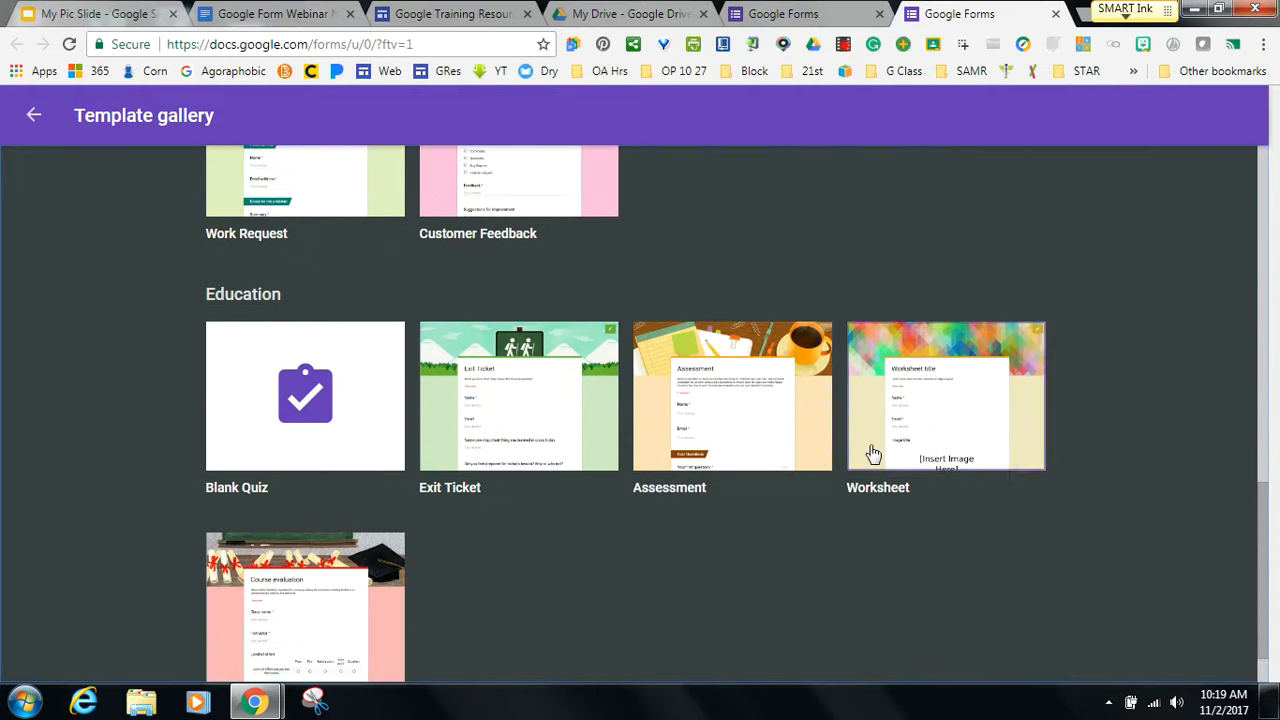
click(543, 421)
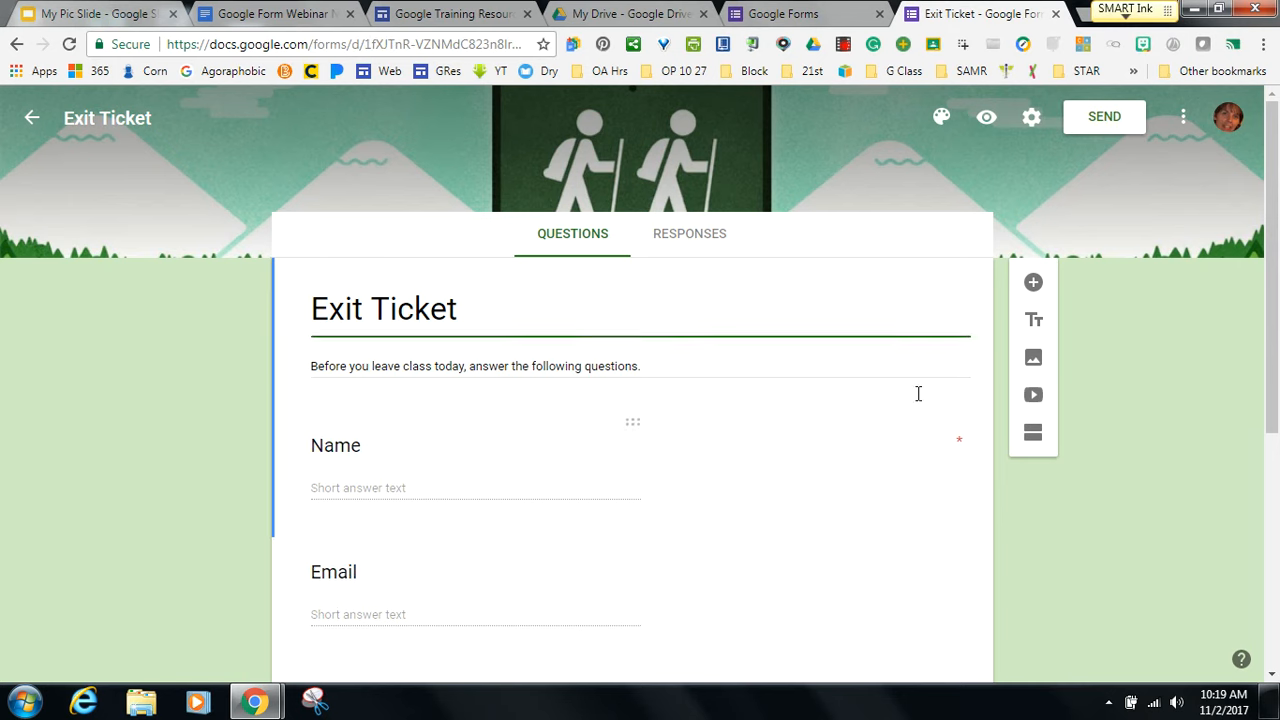
Delete the Email question from the Exit Ticket form.
scroll(1000, 400, down, 2)
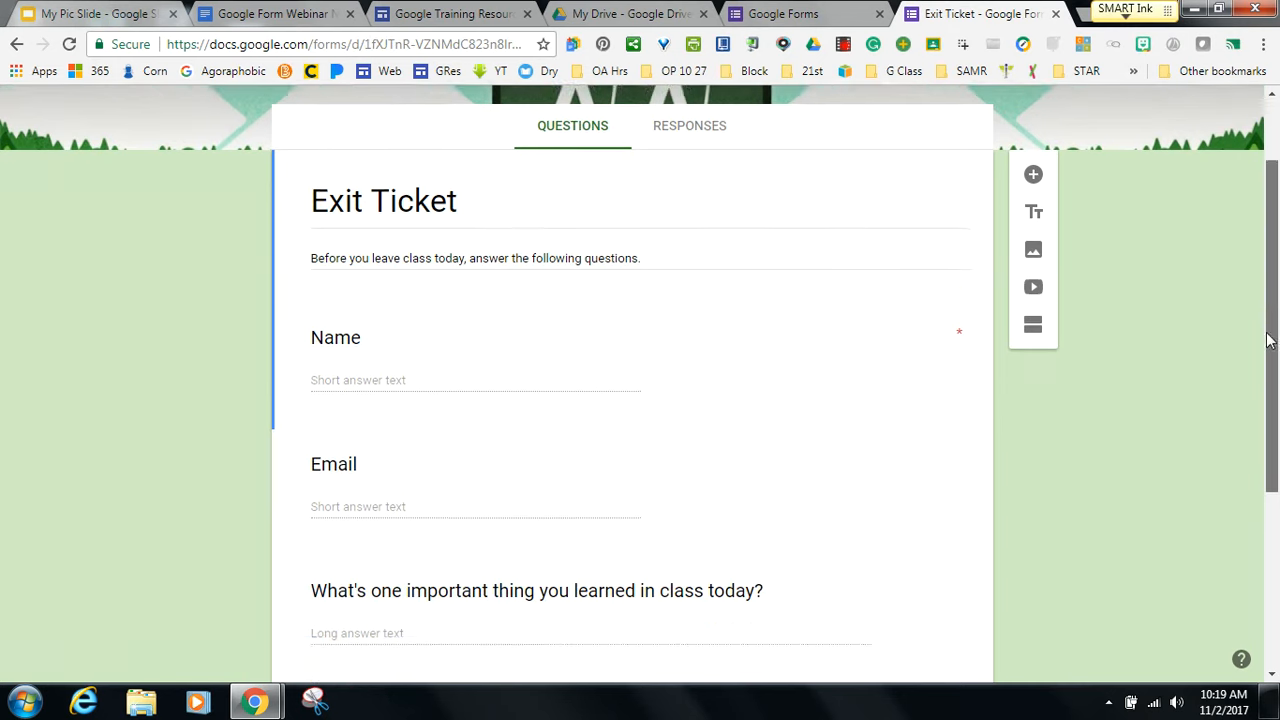
click(643, 434)
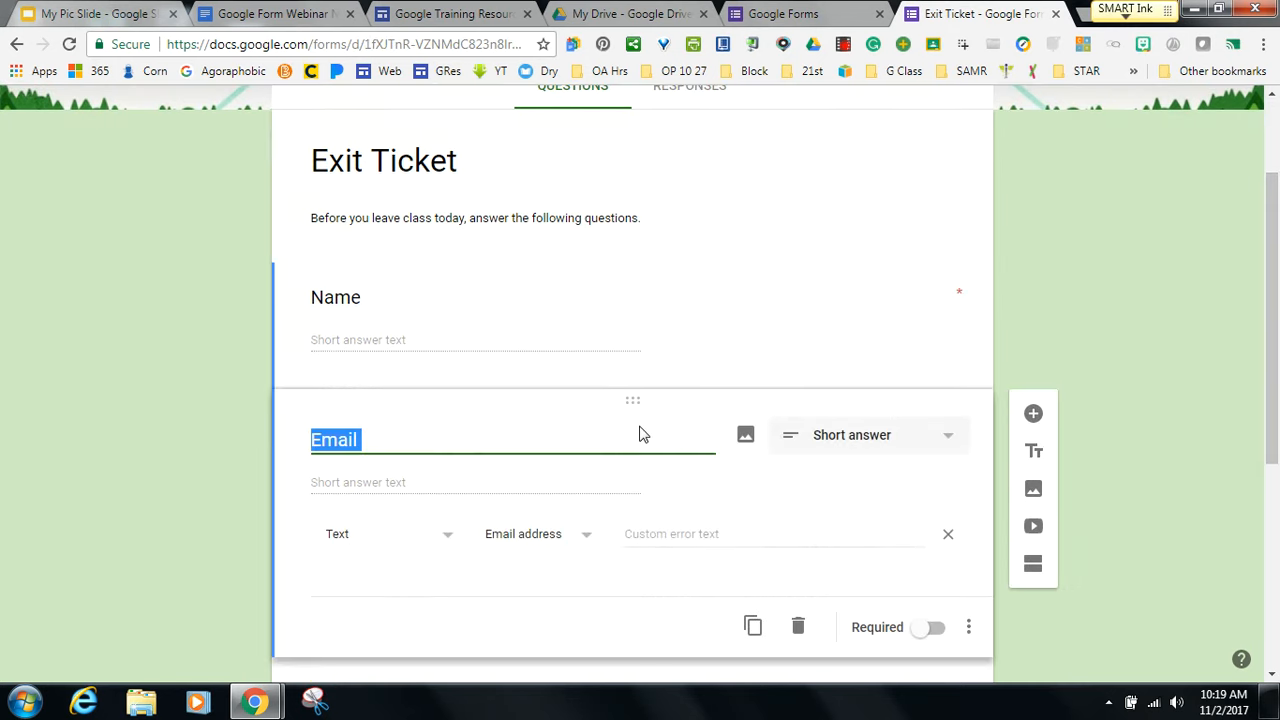
click(798, 628)
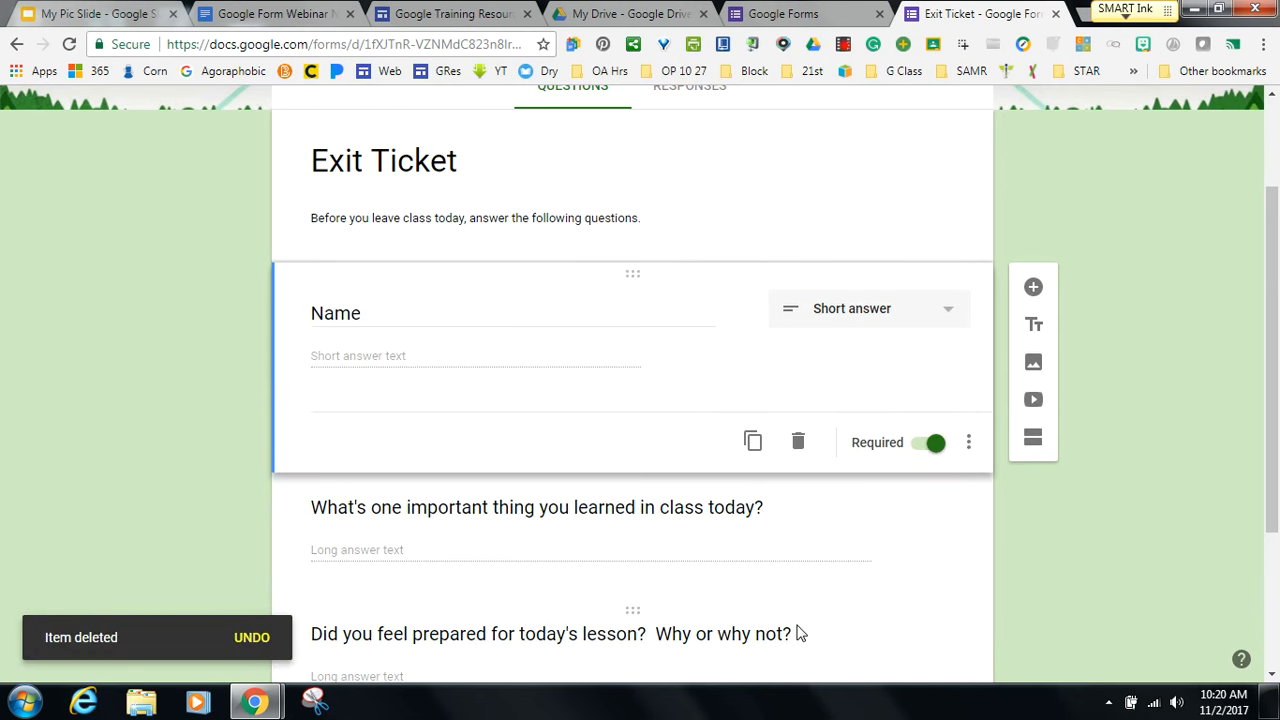
drag(1275, 360, 1275, 512)
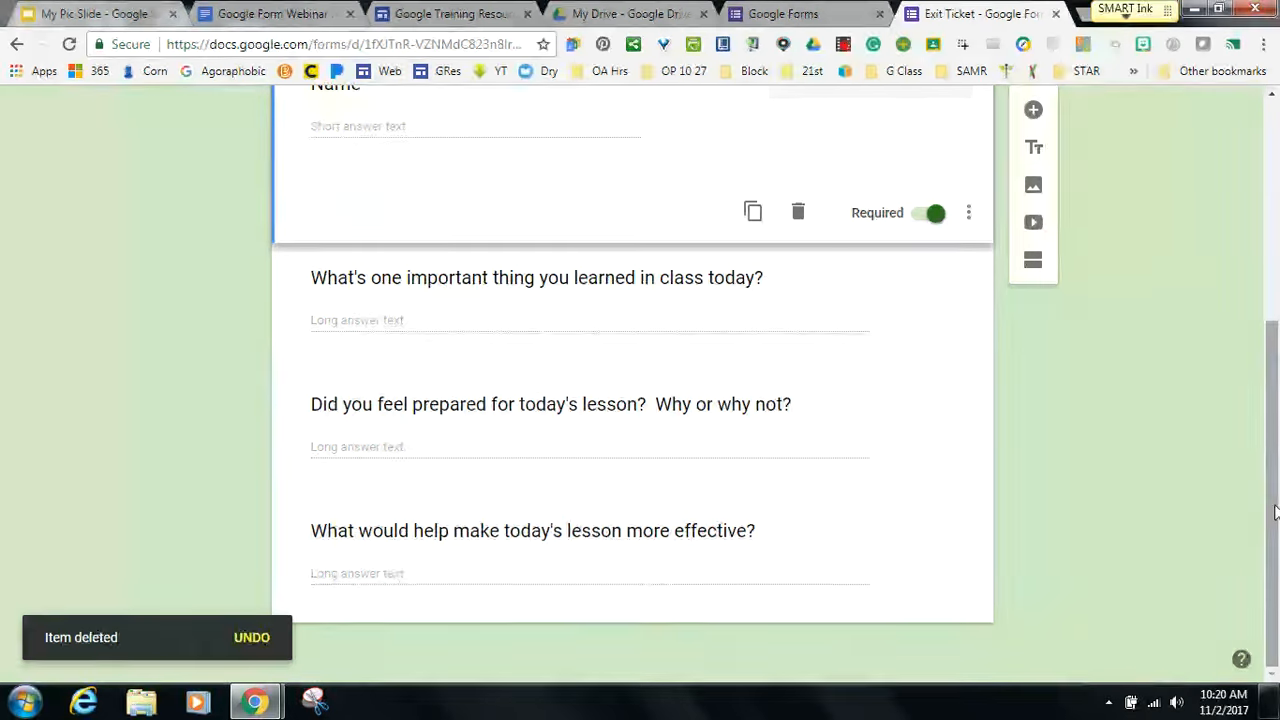
Look over the remaining long-answer questions, then return to the Forms home page.
click(750, 278)
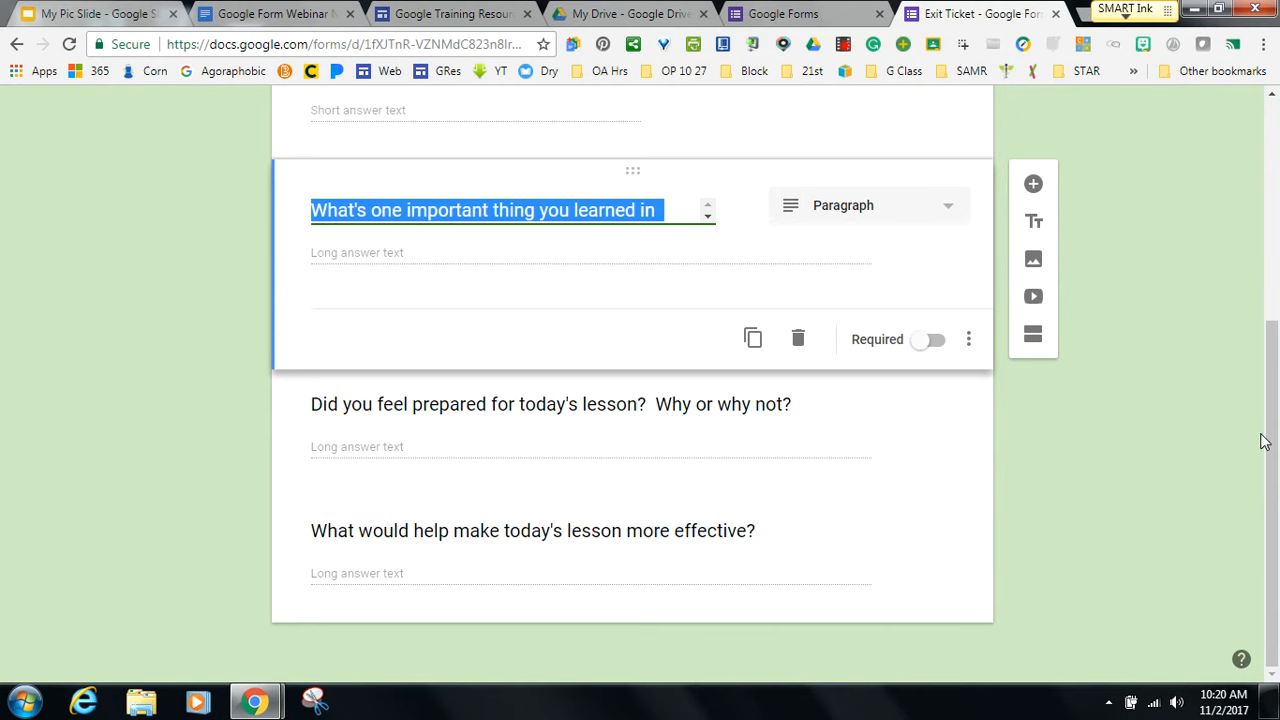
drag(1268, 440, 1277, 220)
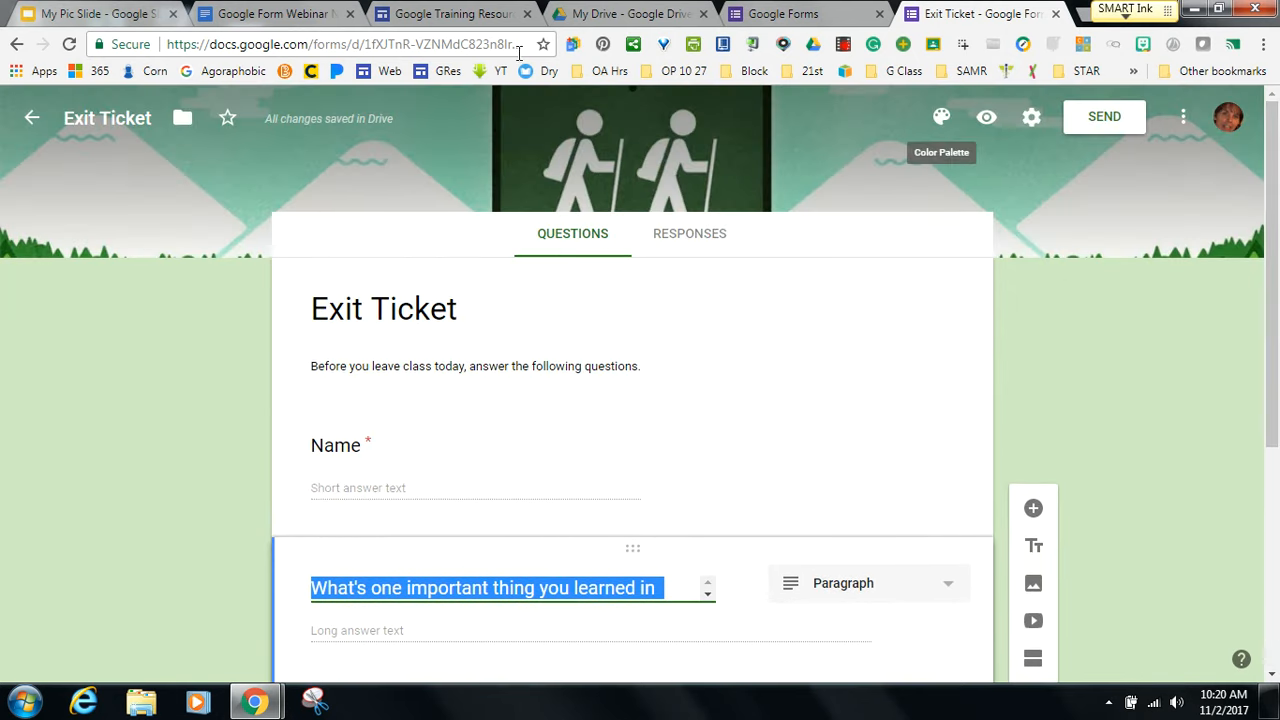
click(32, 122)
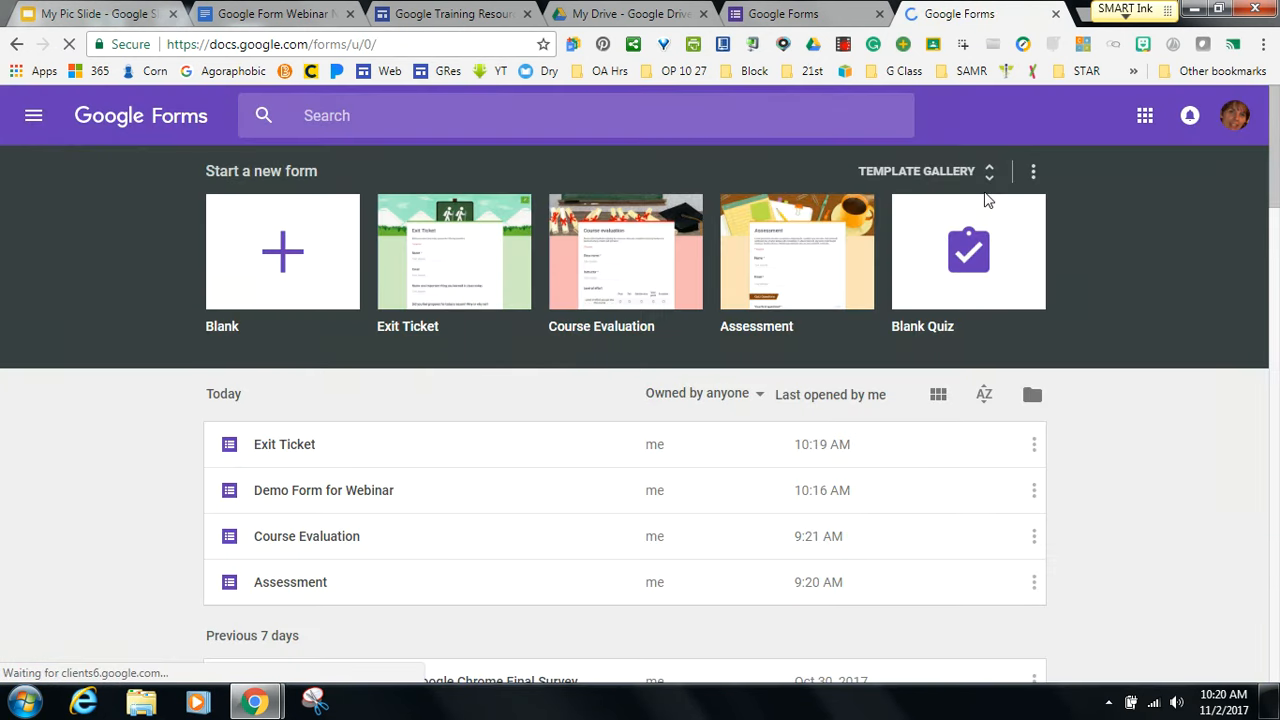
Browse the full Template Gallery and come back to Forms home.
click(990, 178)
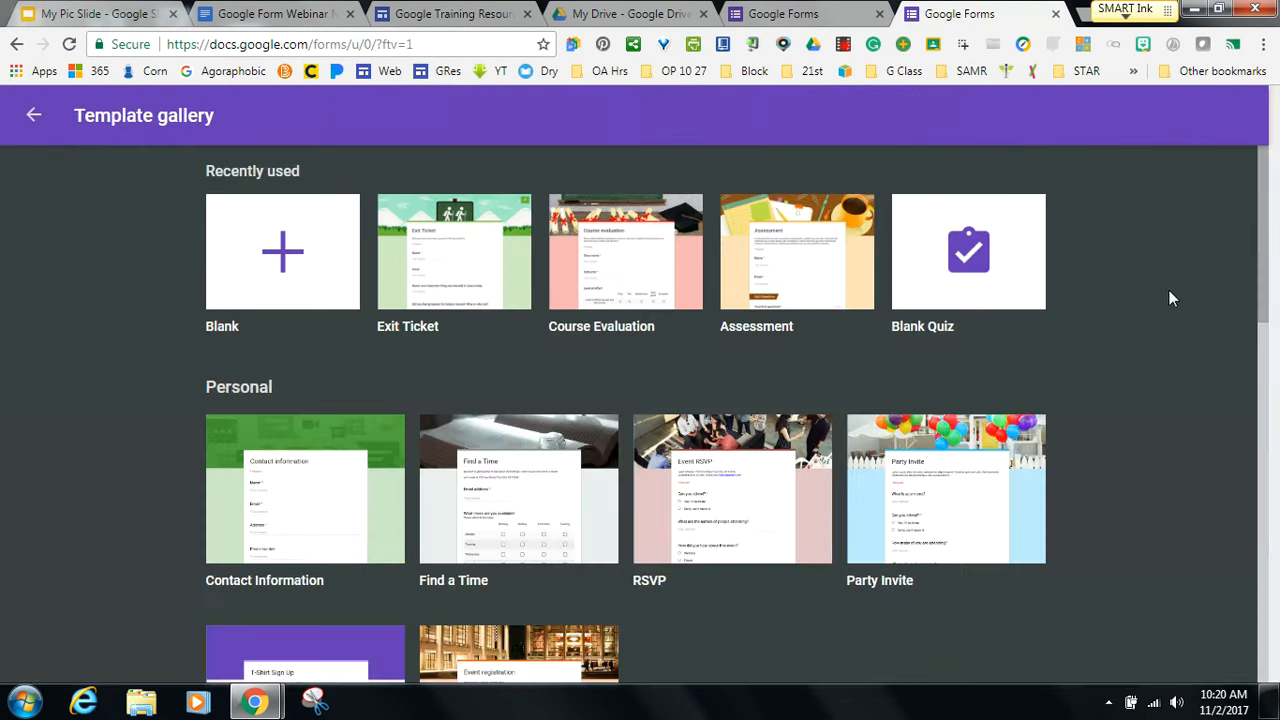
drag(1260, 323, 1182, 657)
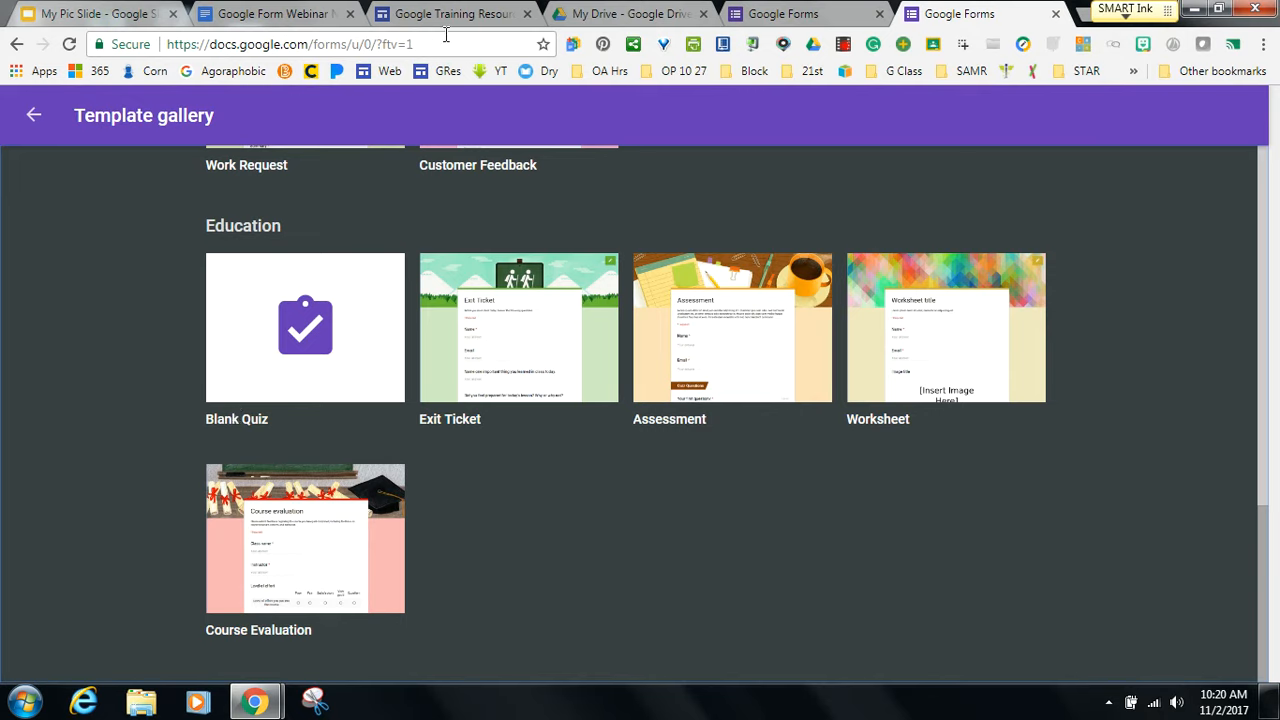
click(34, 119)
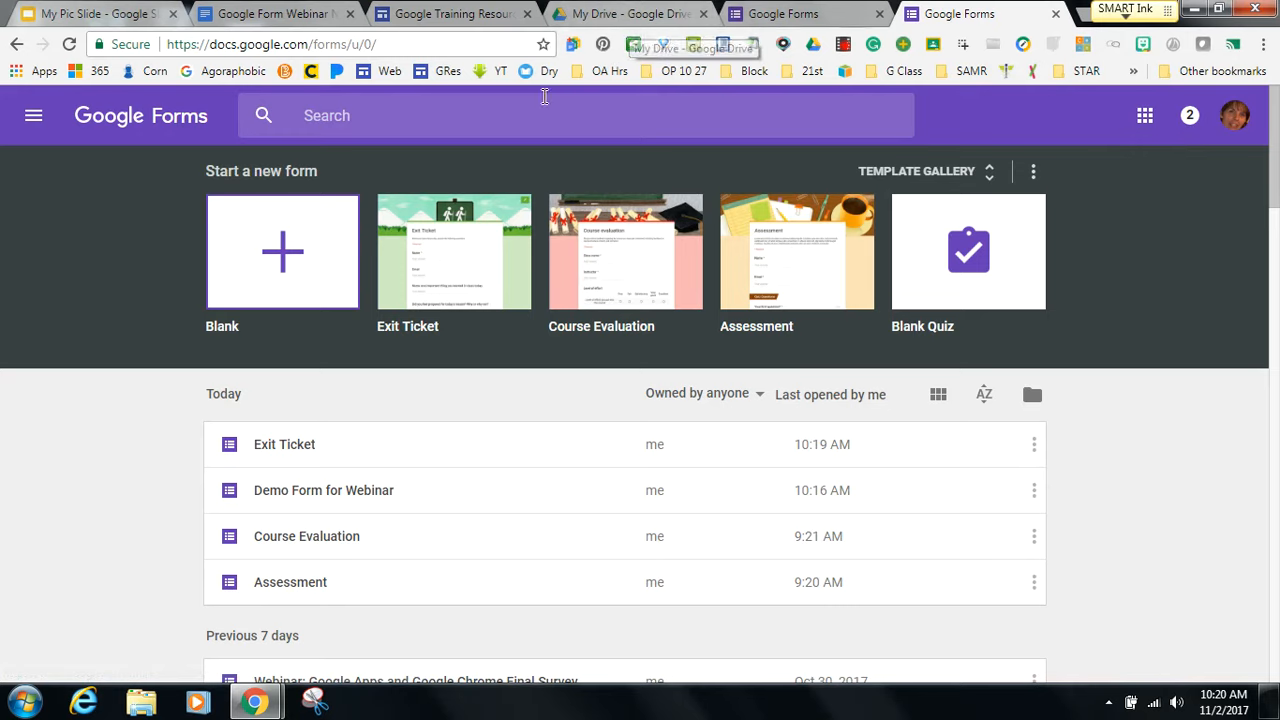
Try the quick-create new-file list, then close the duplicate Google Forms tab.
click(572, 47)
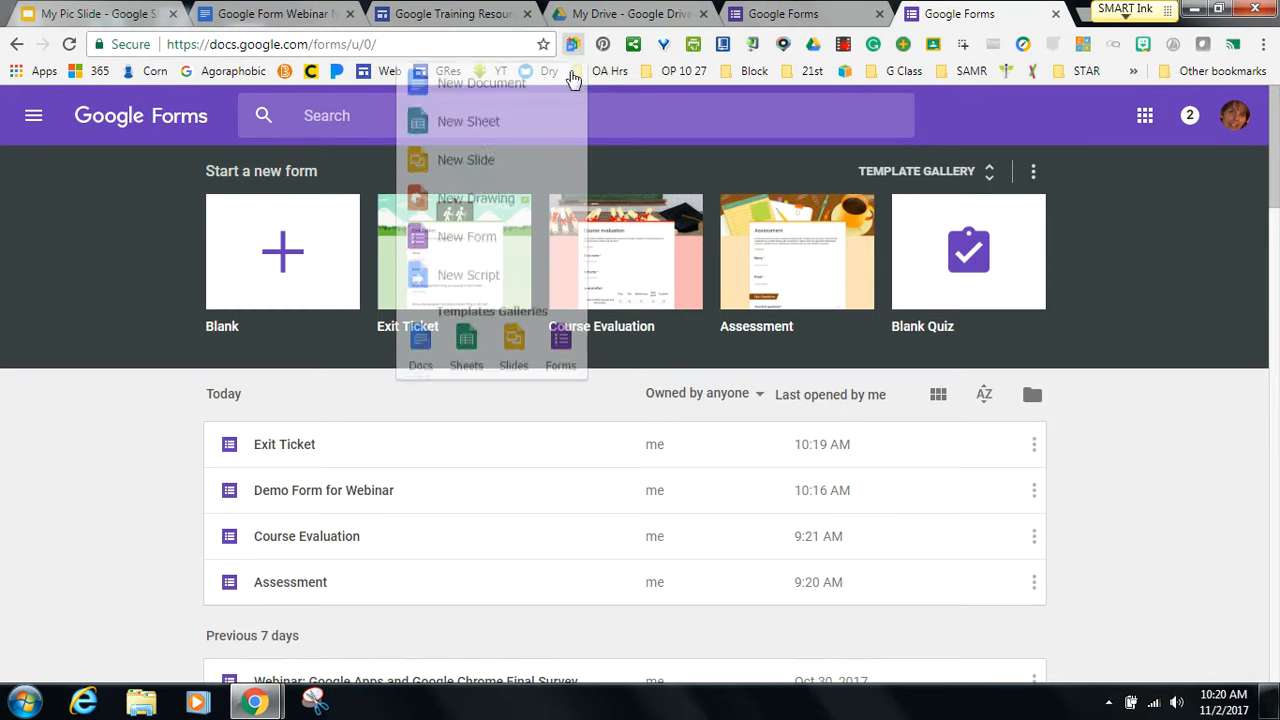
click(1132, 270)
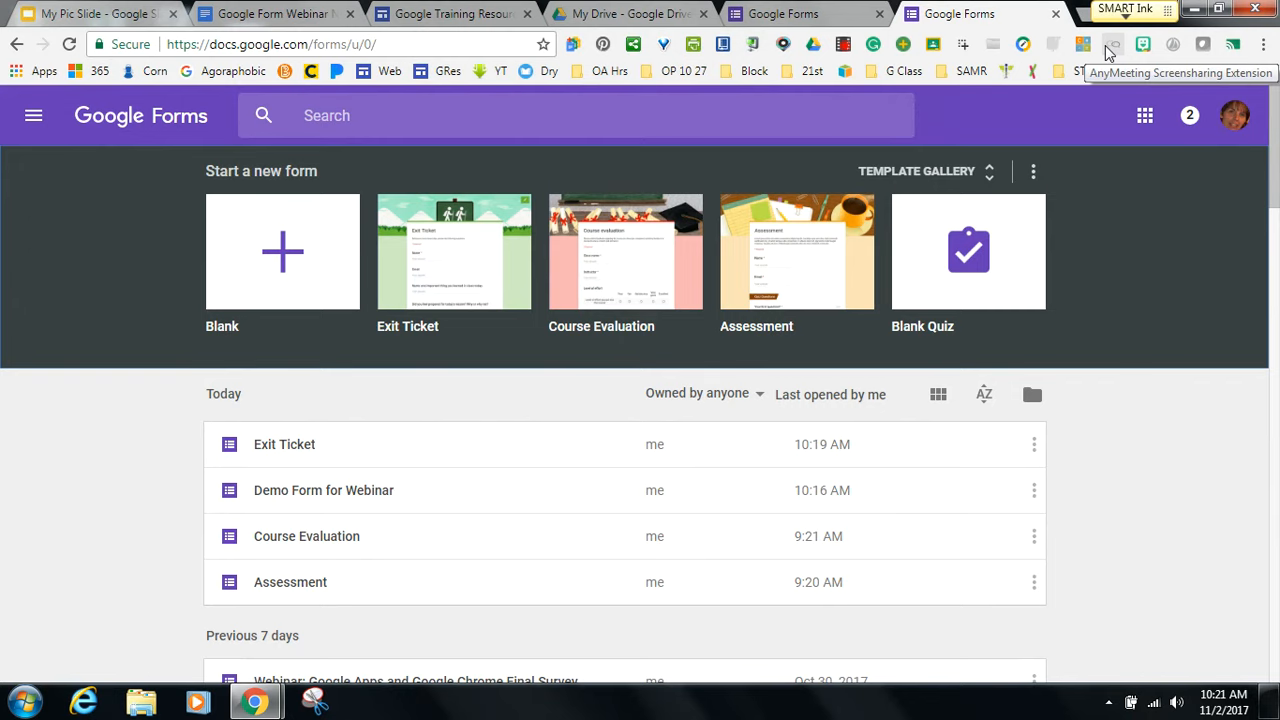
click(1056, 14)
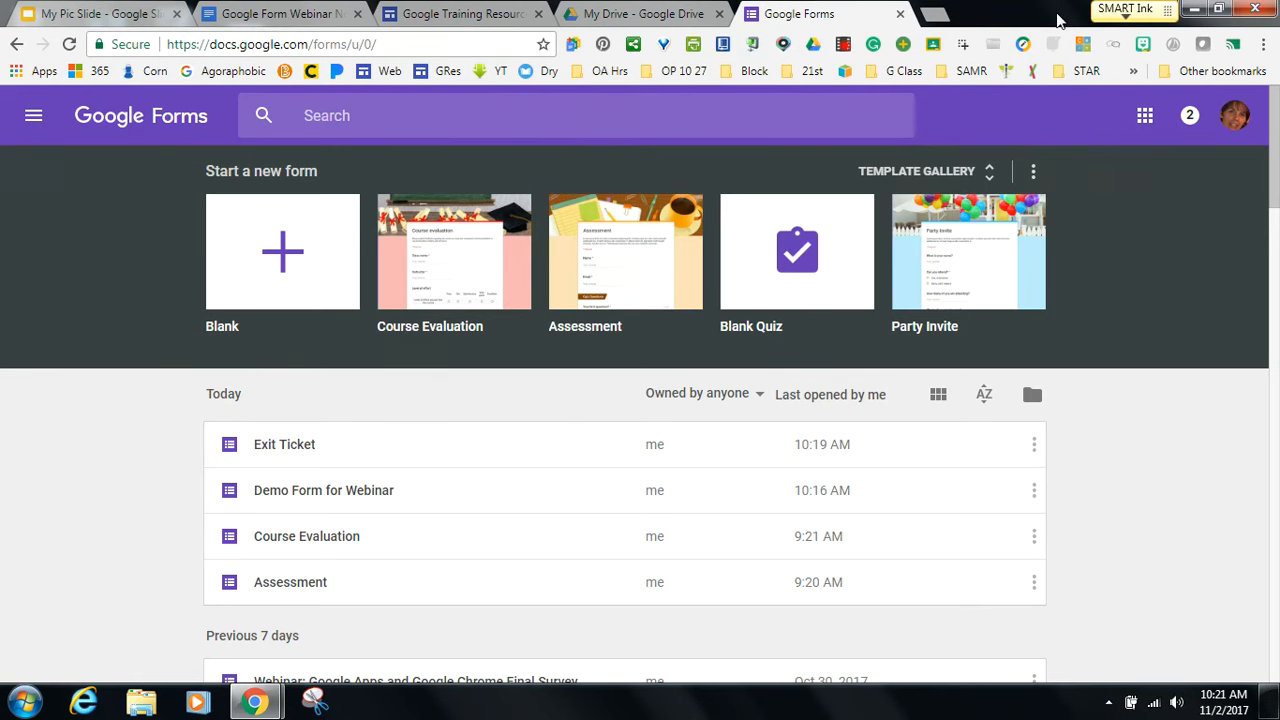
Search Drive for 'blend' and open the Blended Learning Models Quiz form.
click(900, 14)
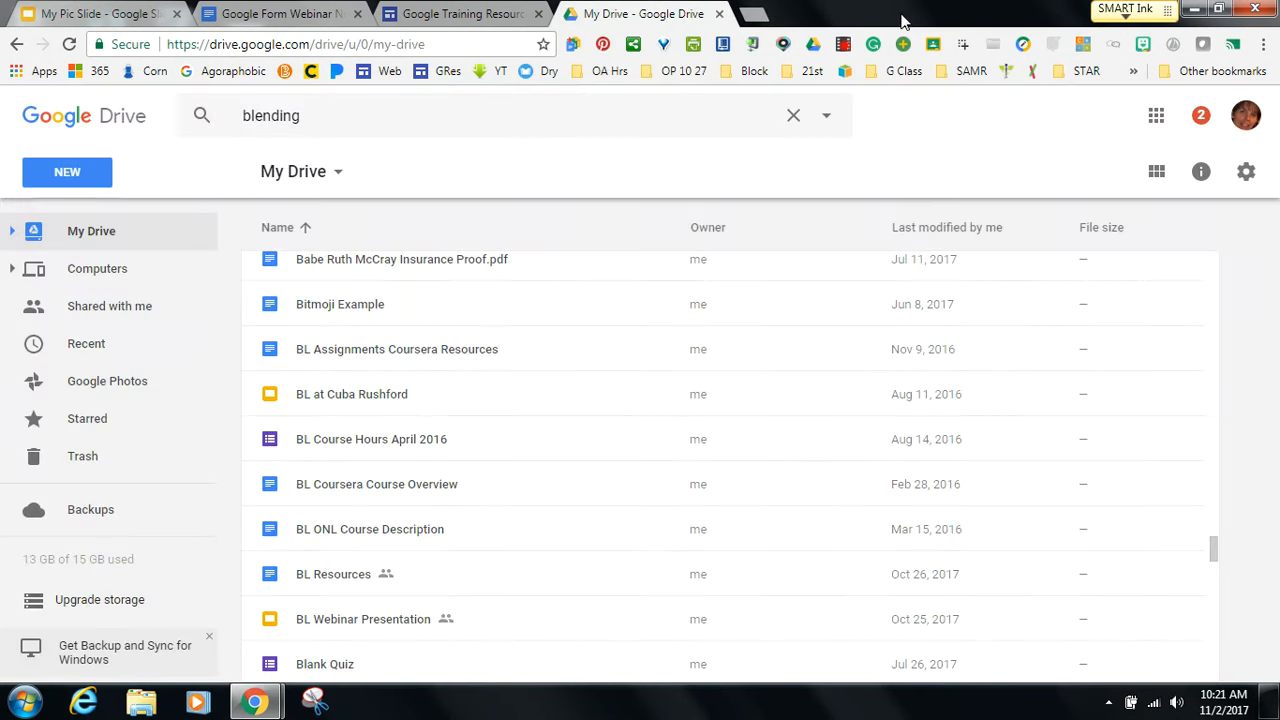
click(938, 397)
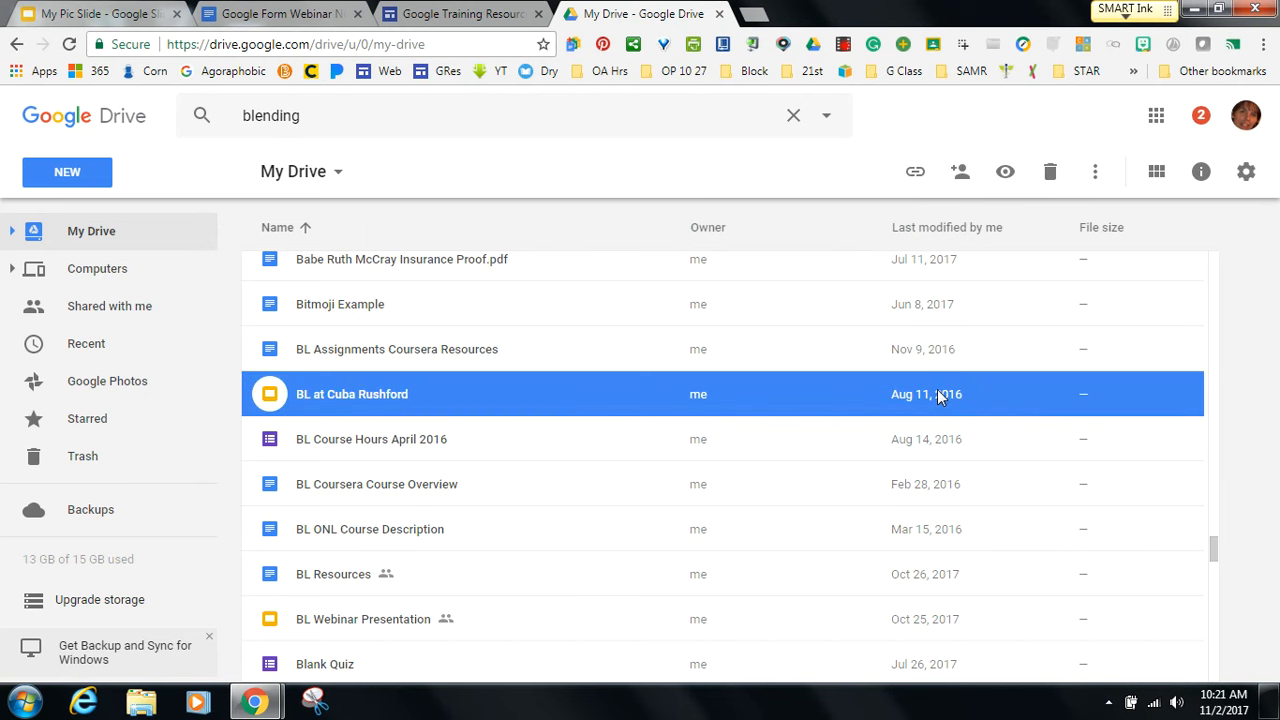
click(325, 118)
key(BackSpace)
key(BackSpace)
key(BackSpace)
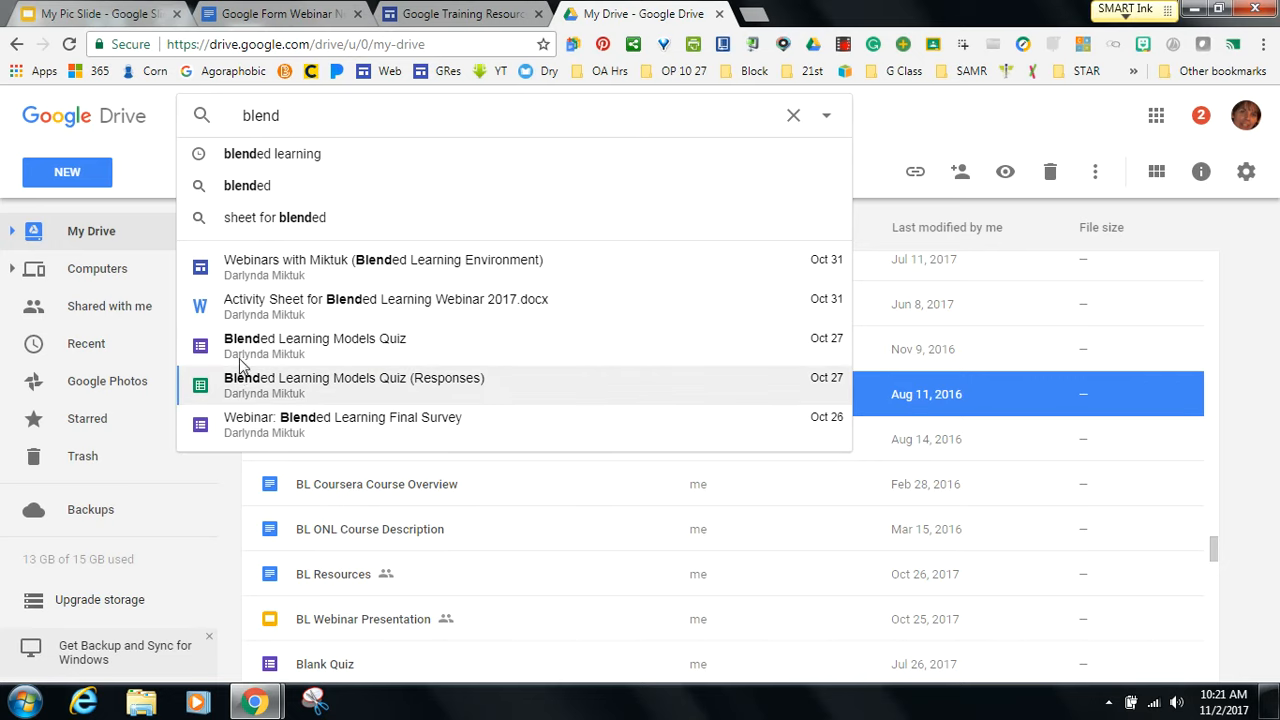
click(335, 345)
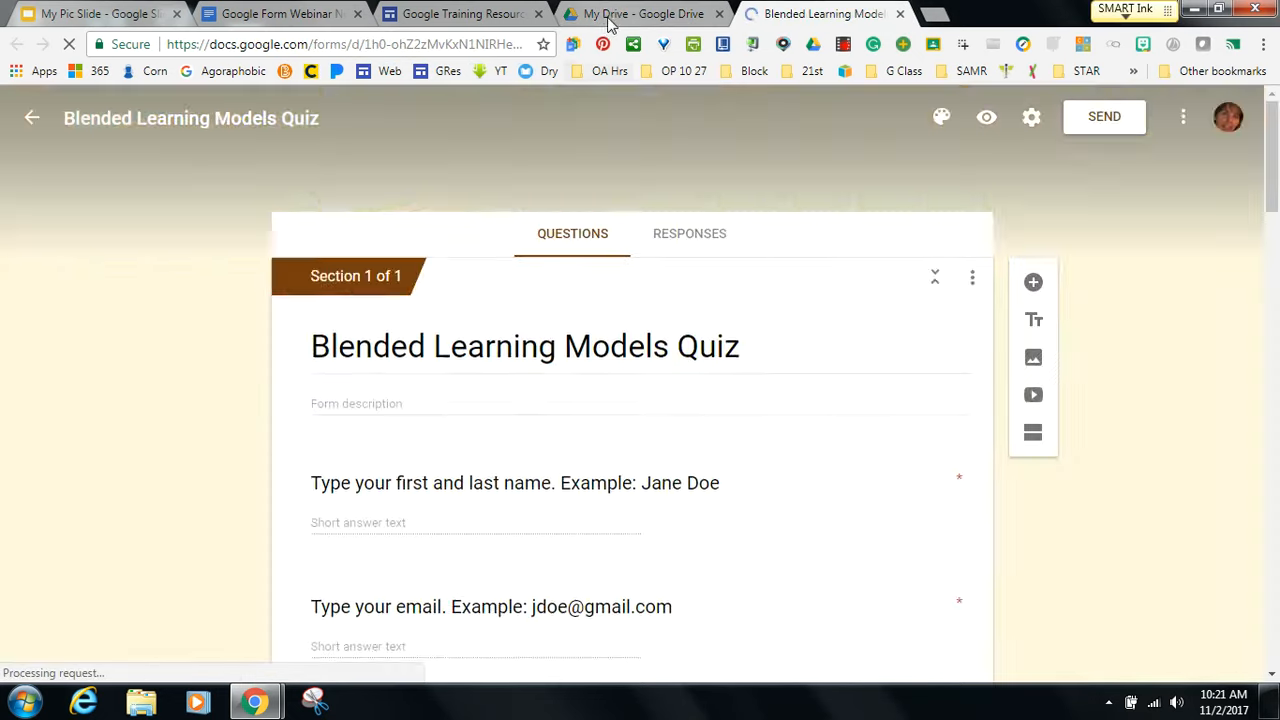
Open the Blended Learning Models Quiz (Responses) spreadsheet from the 'blend' search results.
click(607, 14)
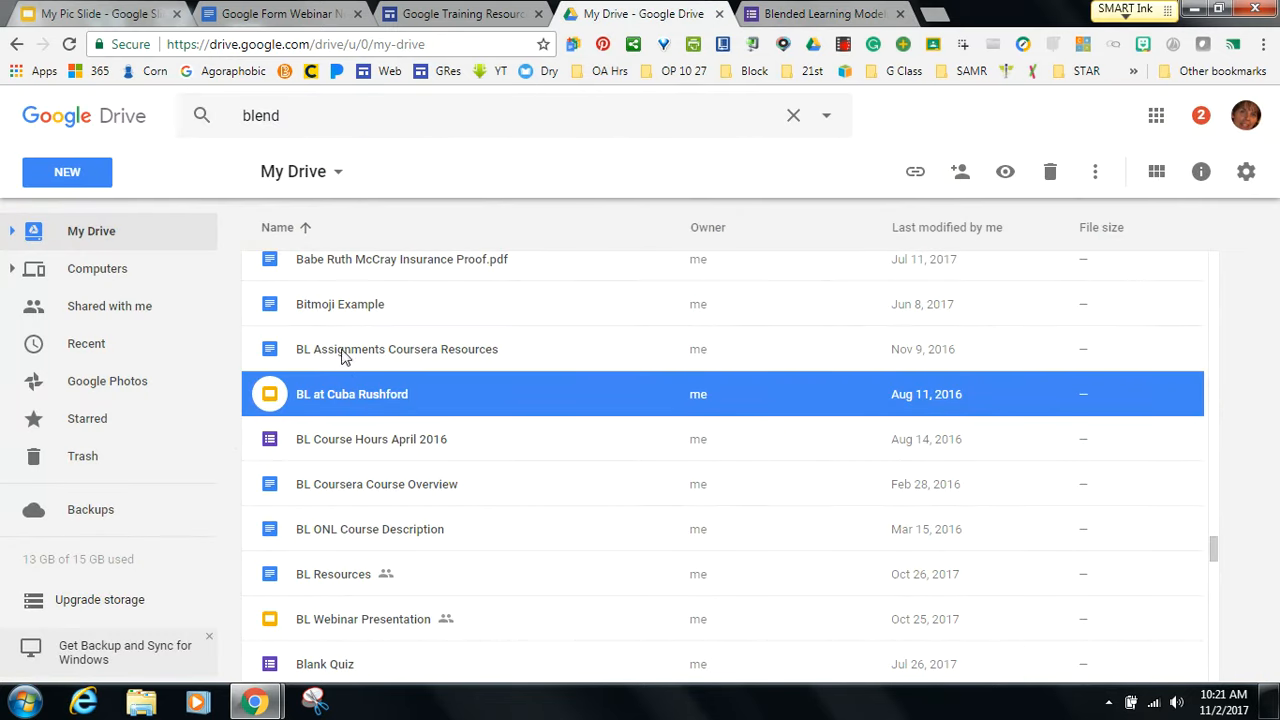
click(298, 116)
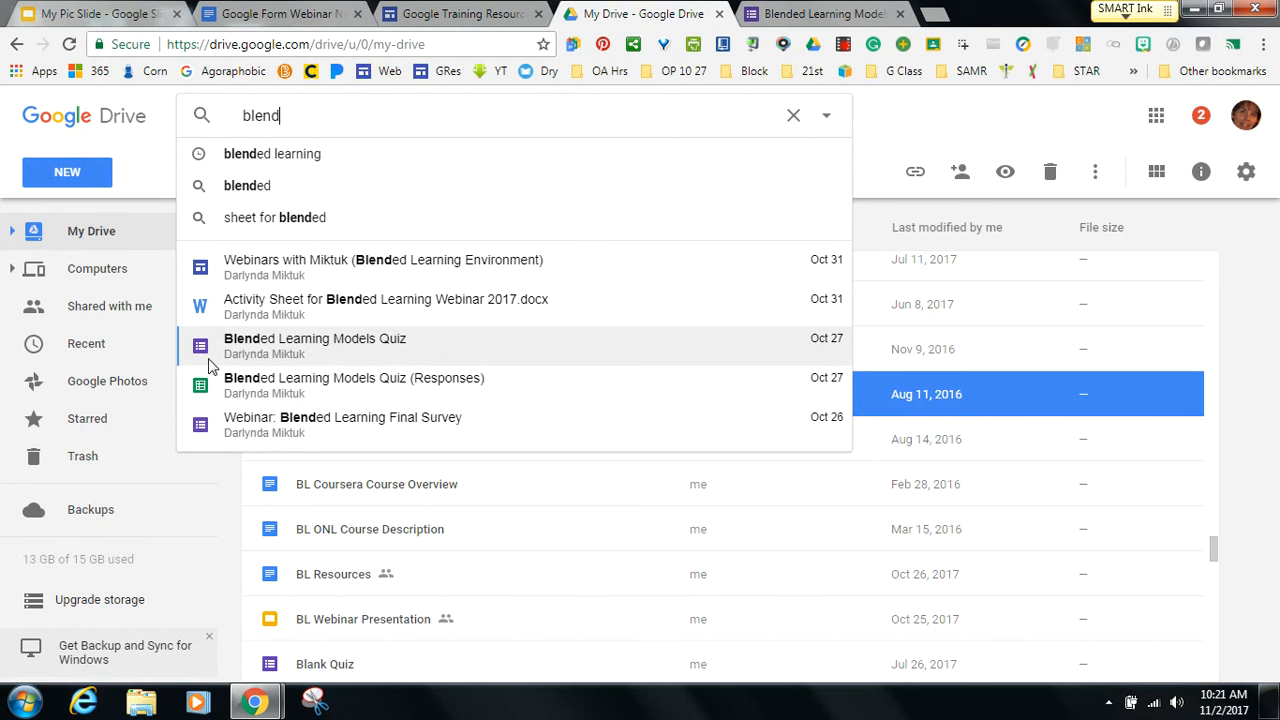
click(243, 404)
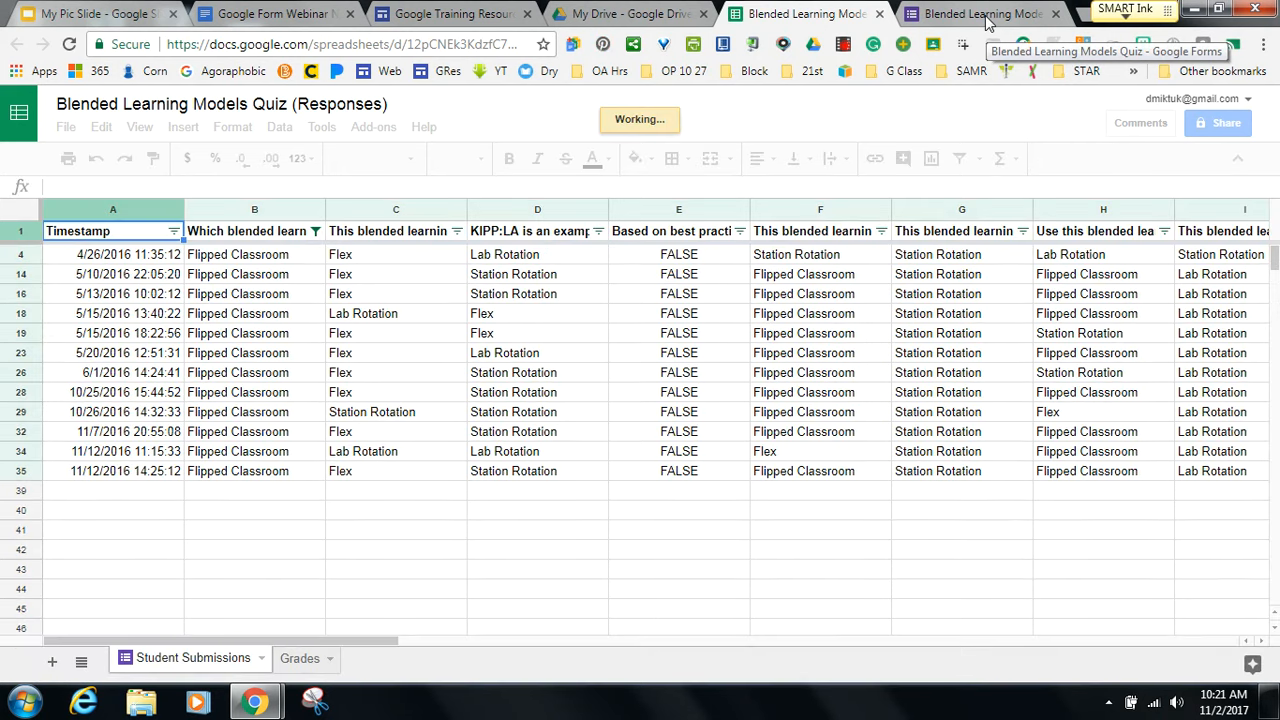
Open the quiz's 37-response summary and its linked responses spreadsheet.
click(985, 14)
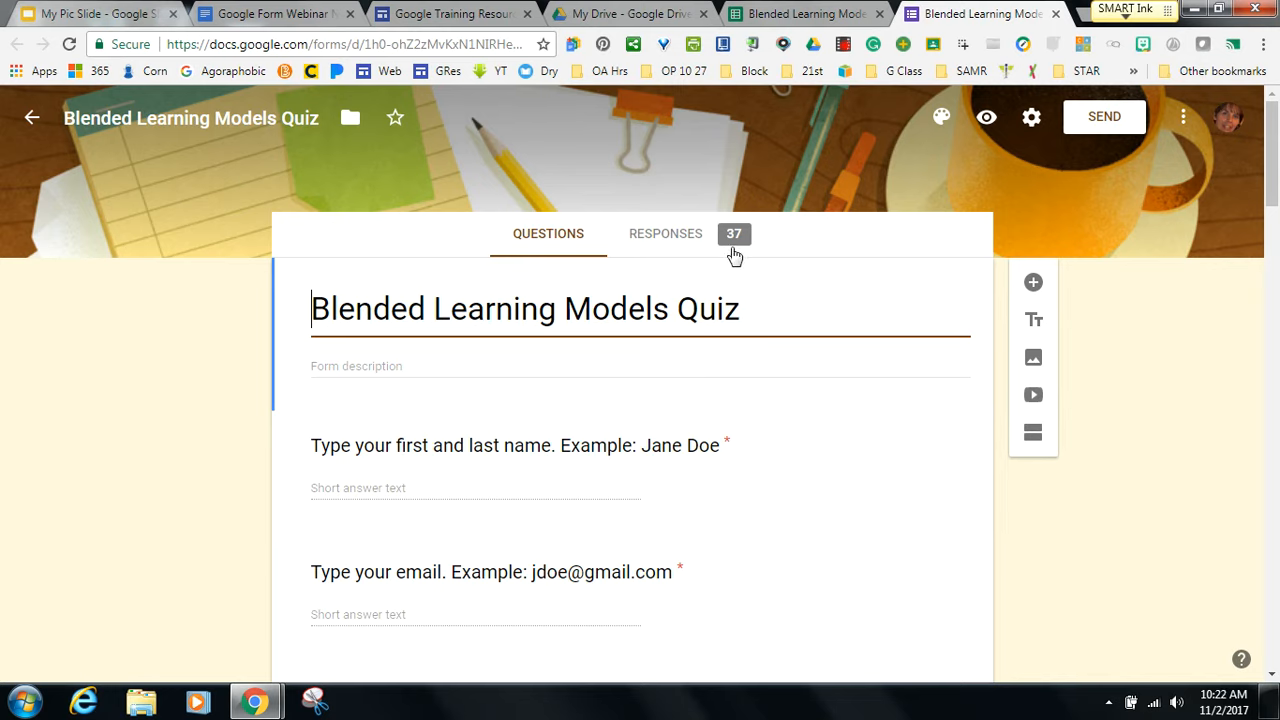
click(680, 248)
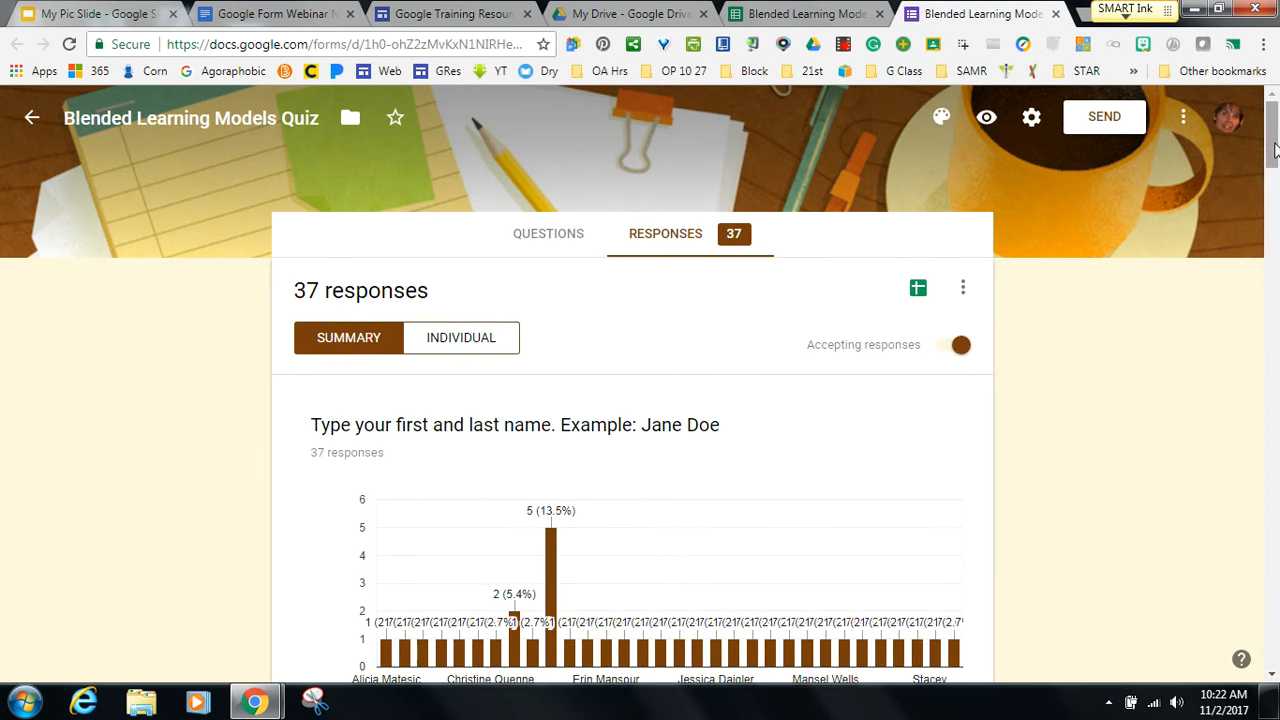
mouse_move(1273, 152)
mouse_down()
mouse_move(1274, 287)
mouse_move(1273, 150)
mouse_up()
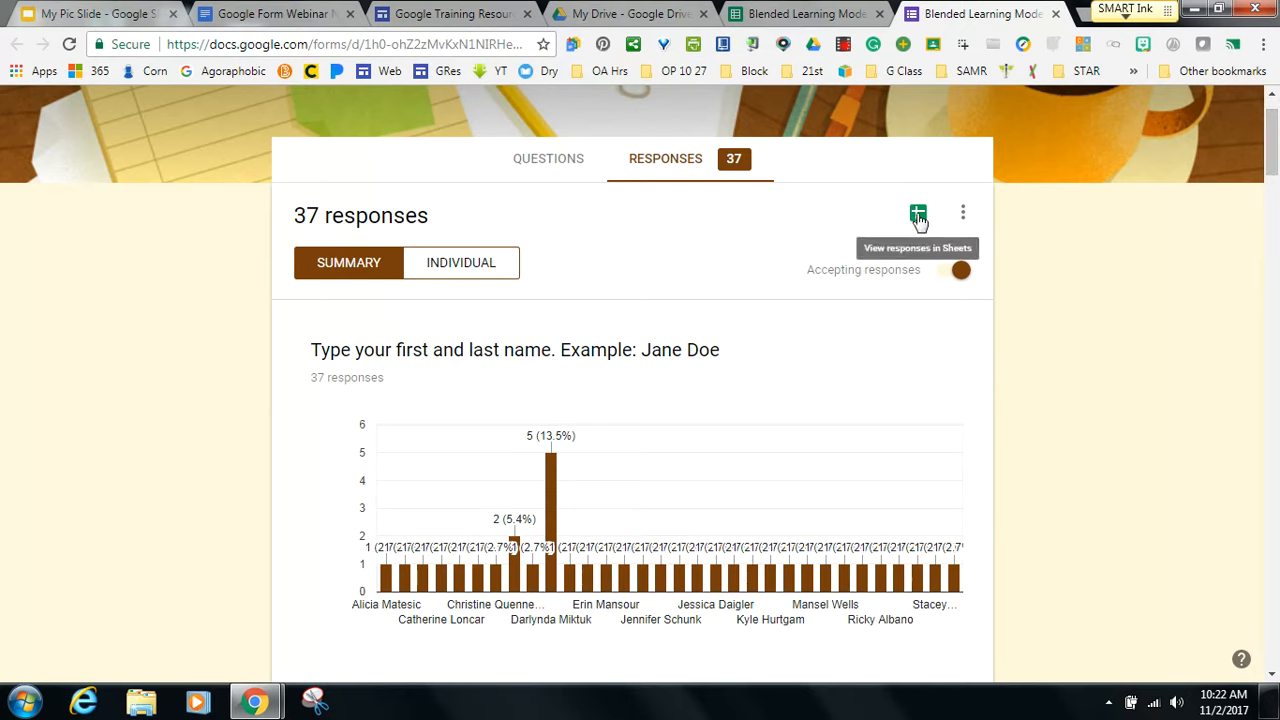
click(918, 215)
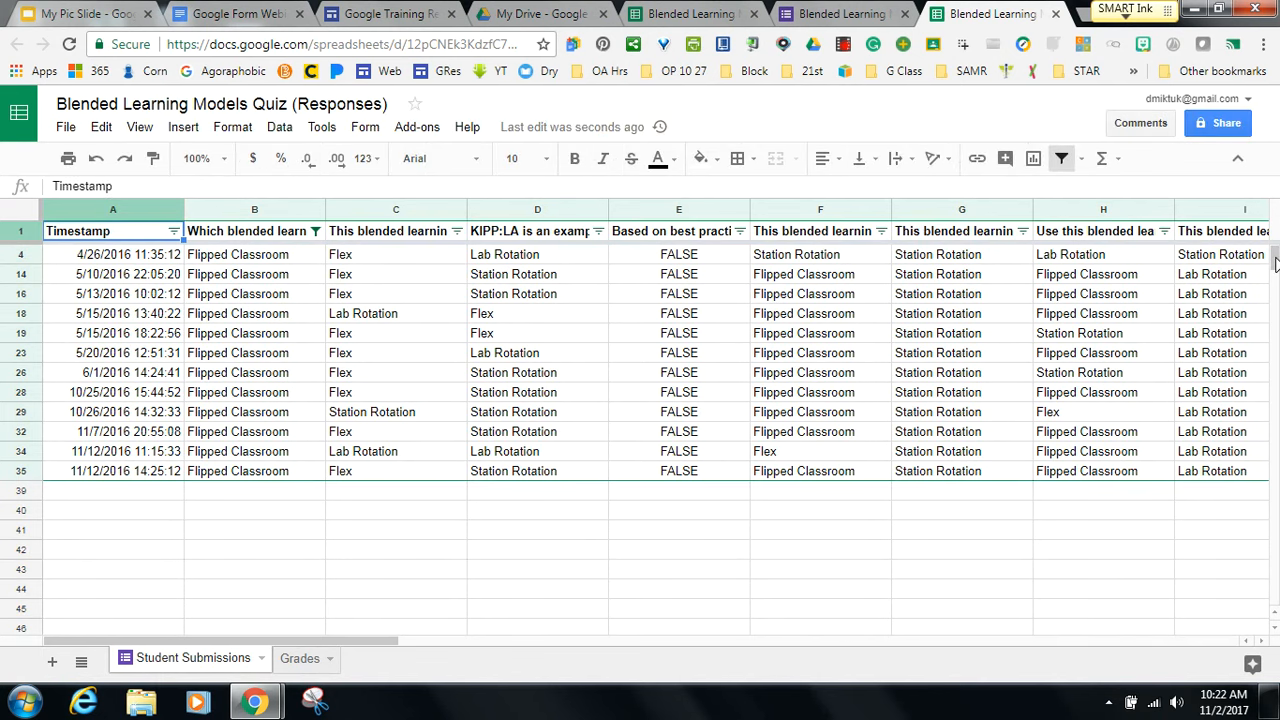
Bring up the File > Download as format choices in the spreadsheet.
mouse_move(1276, 256)
mouse_down()
mouse_move(1275, 300)
mouse_move(1275, 256)
mouse_up()
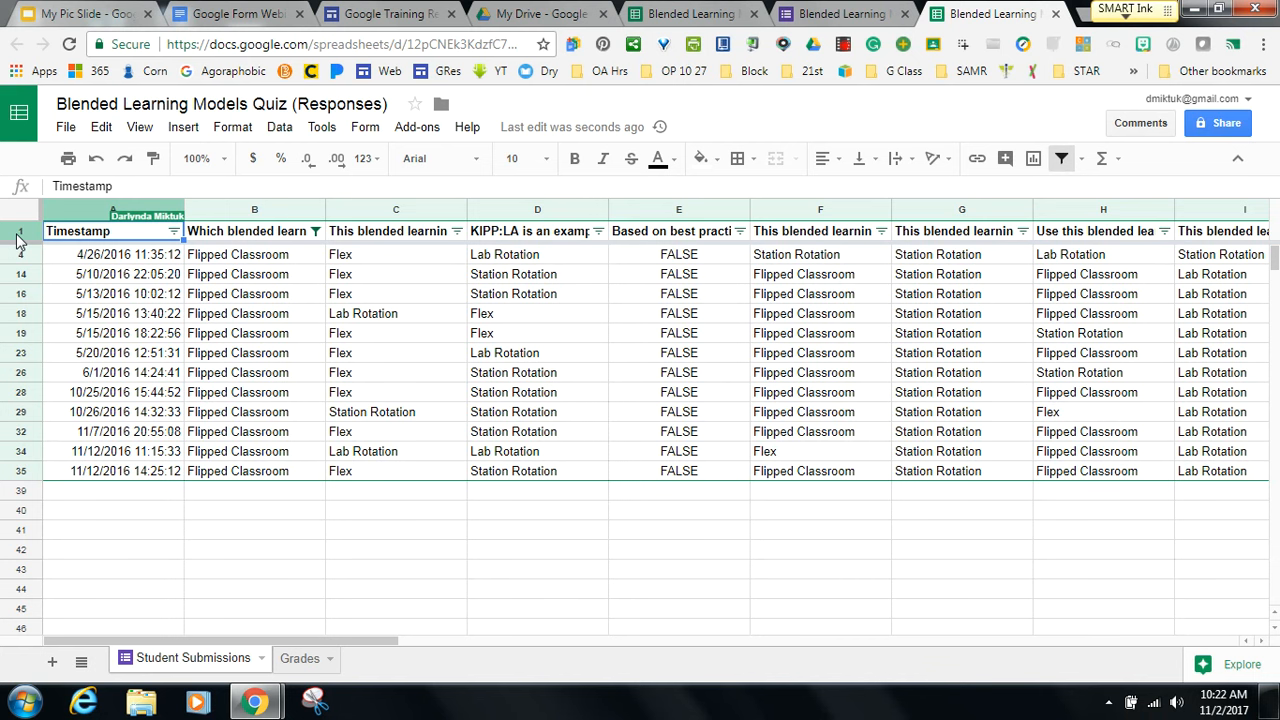
click(66, 130)
mouse_move(100, 424)
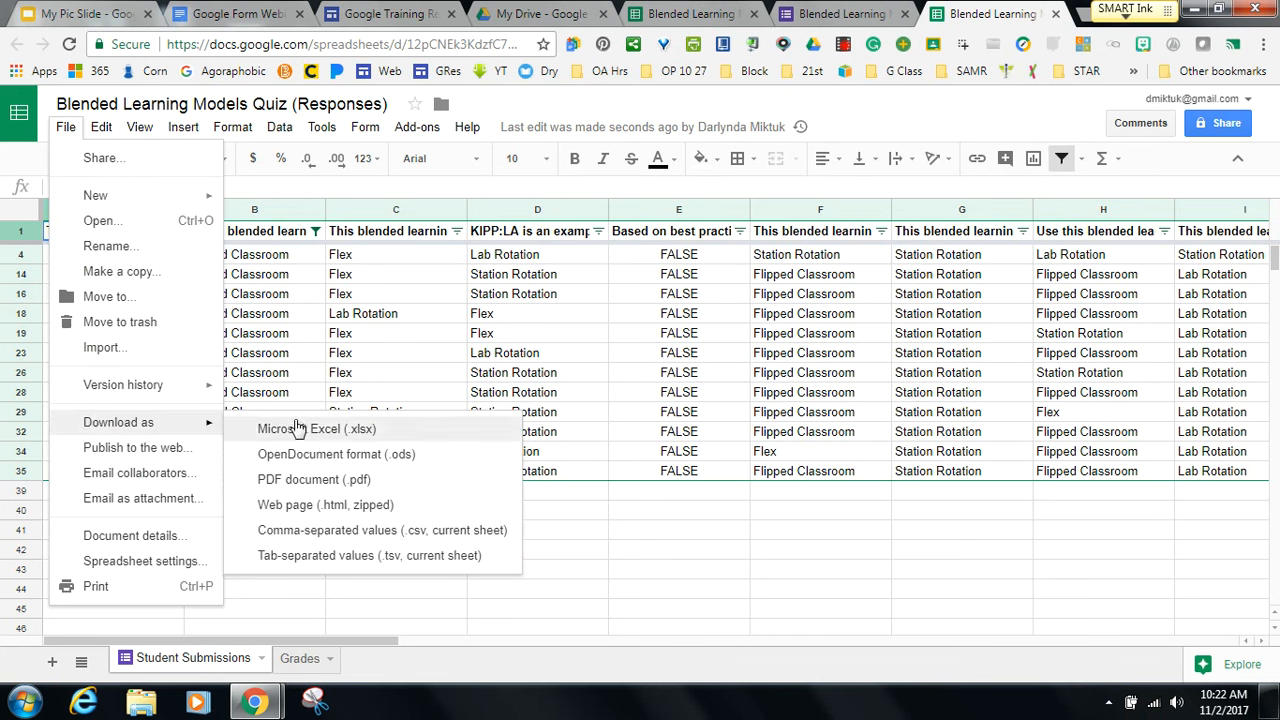
Close the download options and turn off the existing filter to show every response.
click(581, 552)
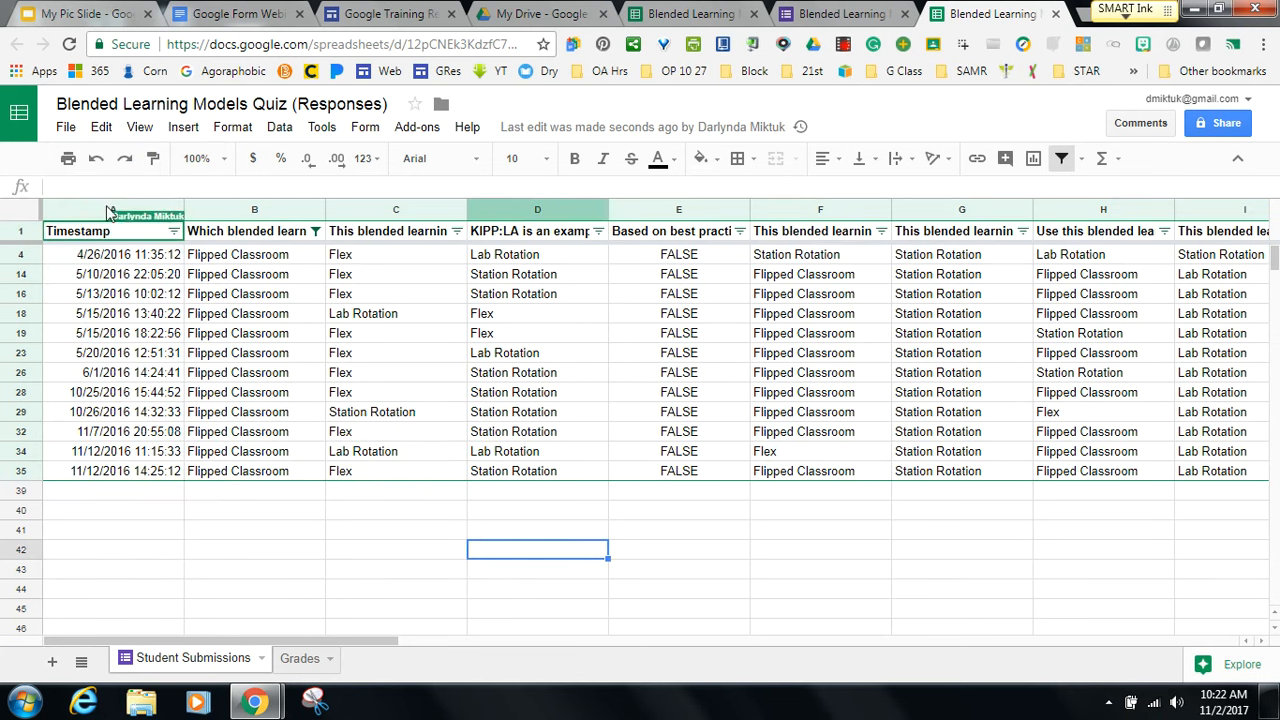
click(22, 233)
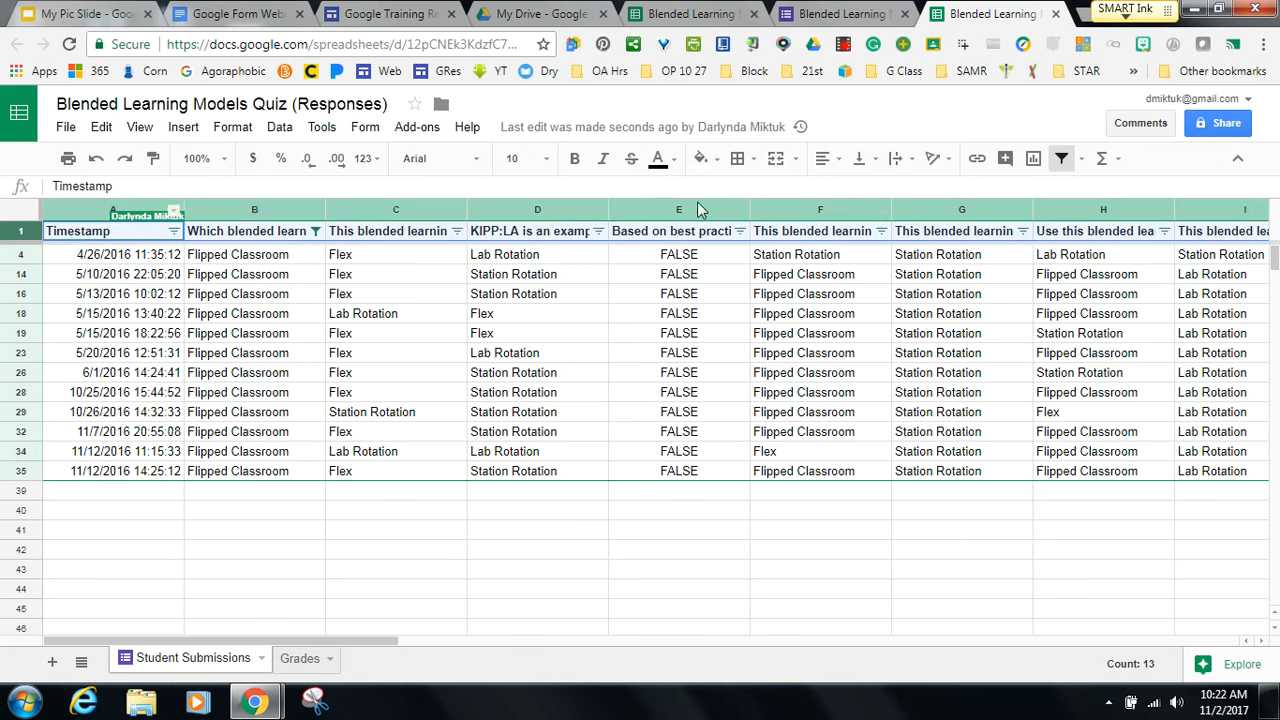
click(1064, 160)
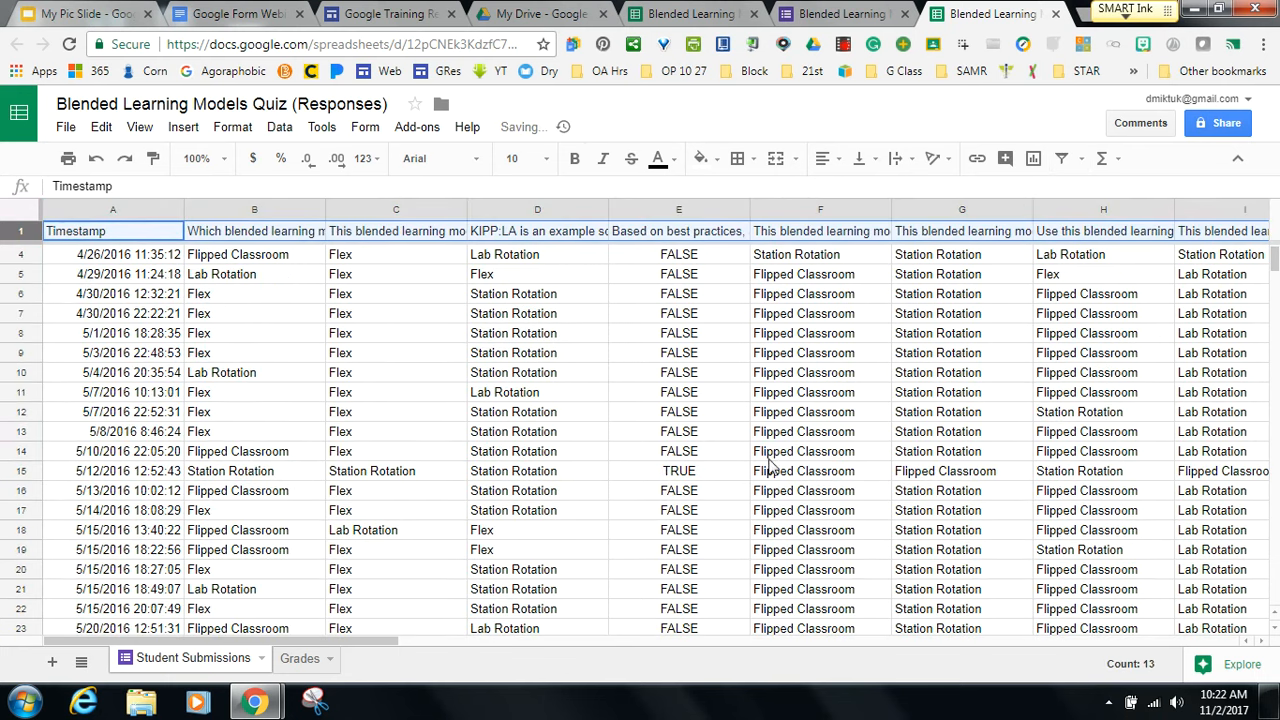
click(1275, 318)
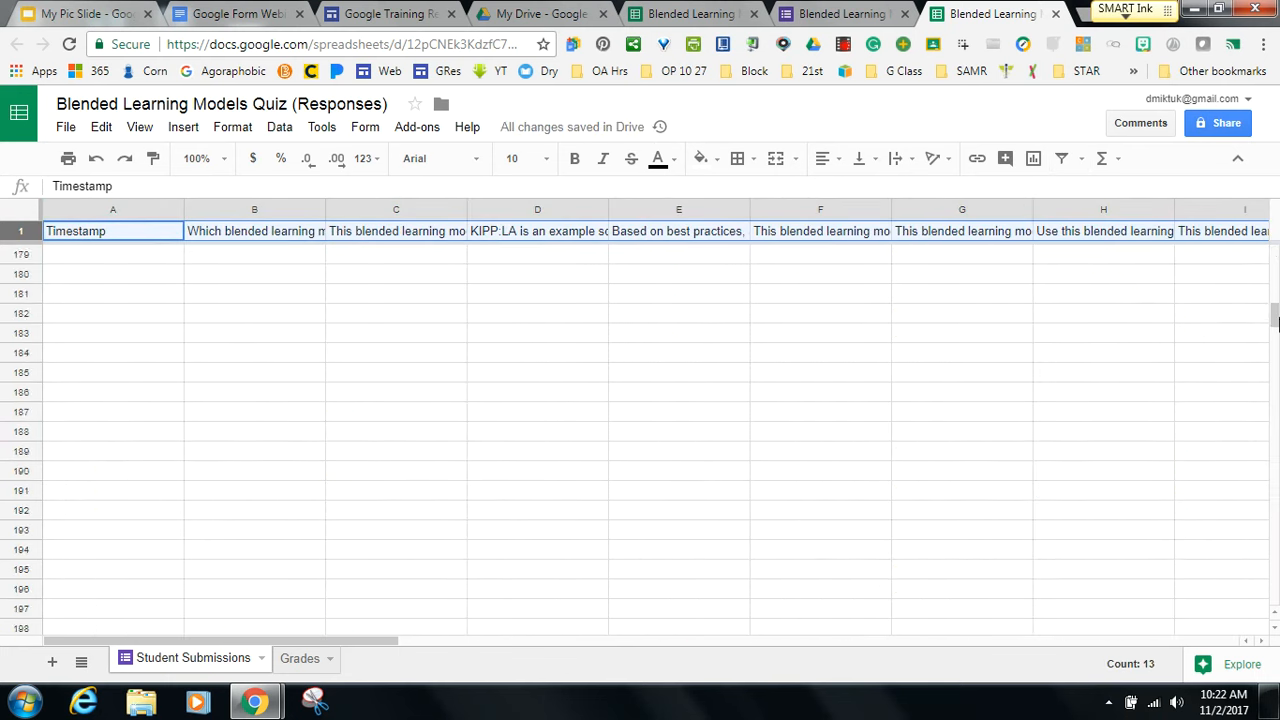
drag(1275, 325, 1275, 258)
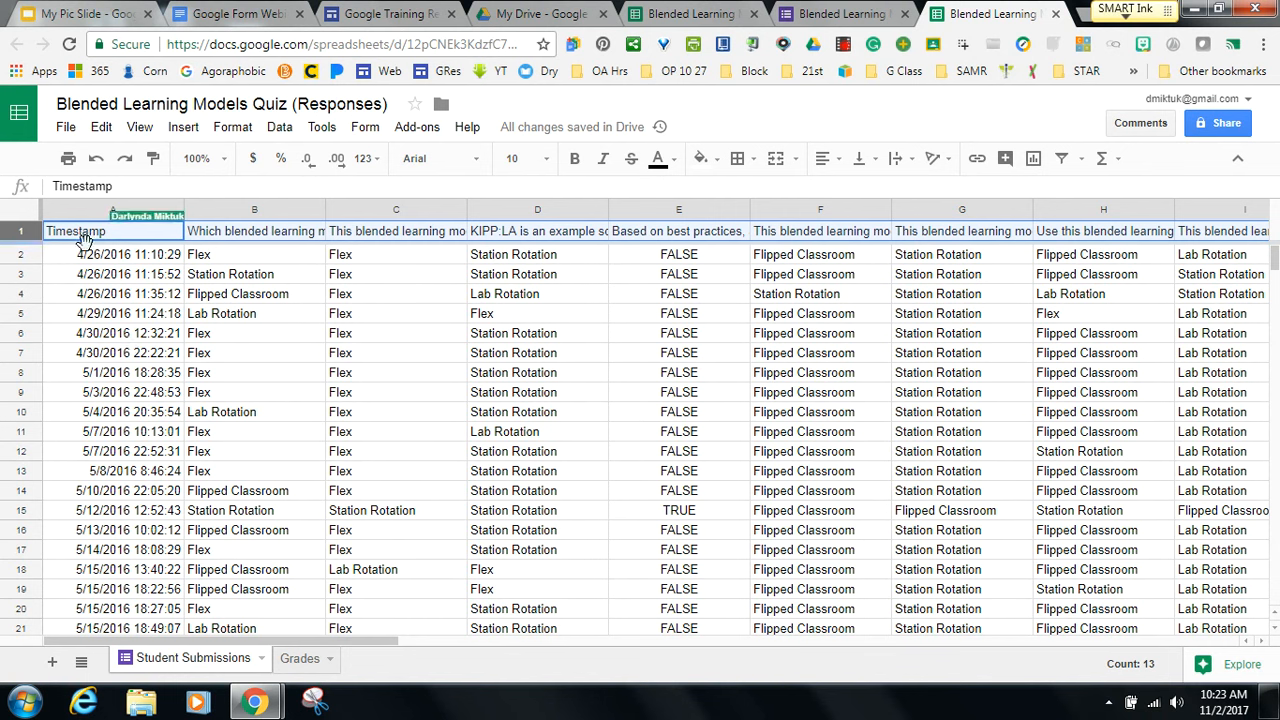
Select the header row and turn filtering back on for all response columns.
click(113, 374)
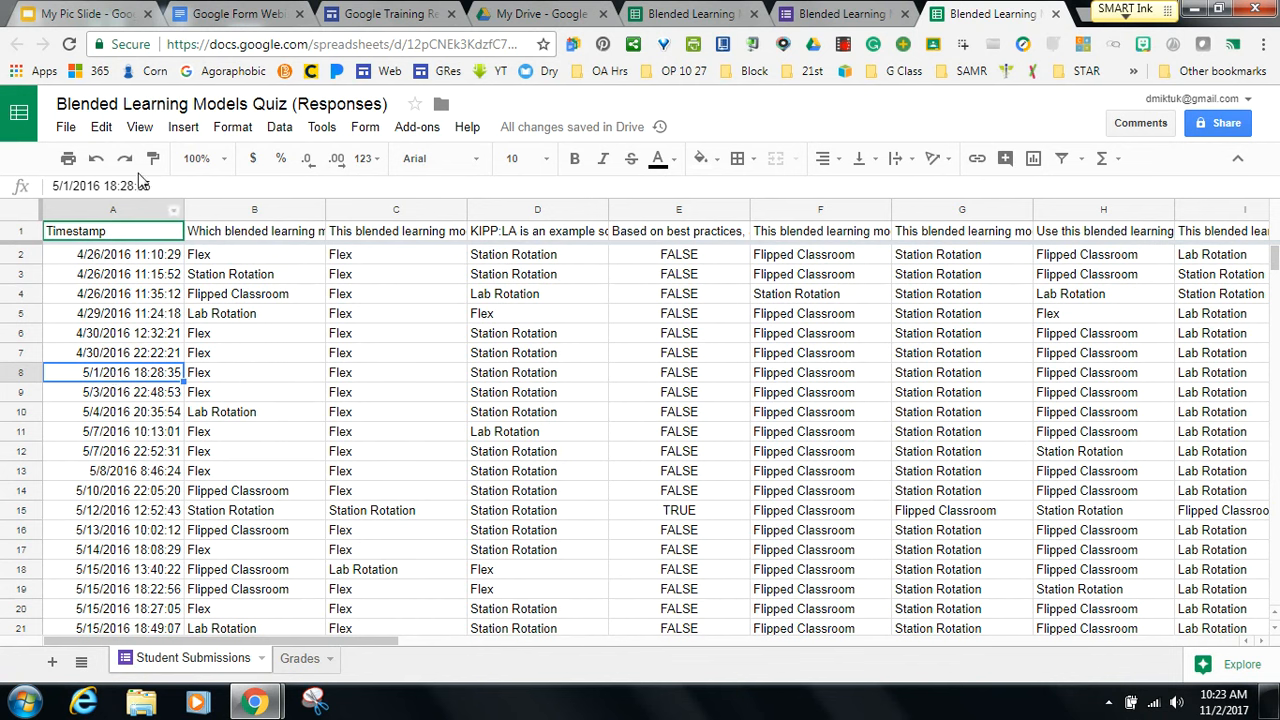
click(20, 230)
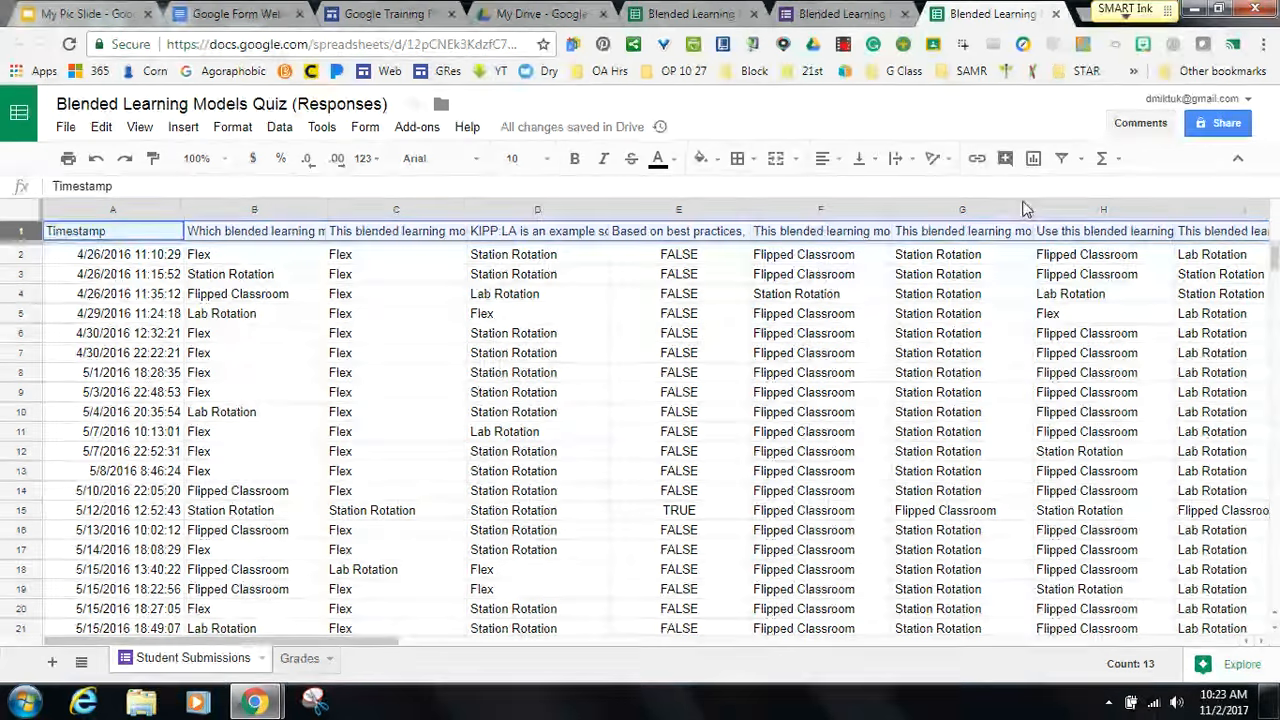
click(1066, 158)
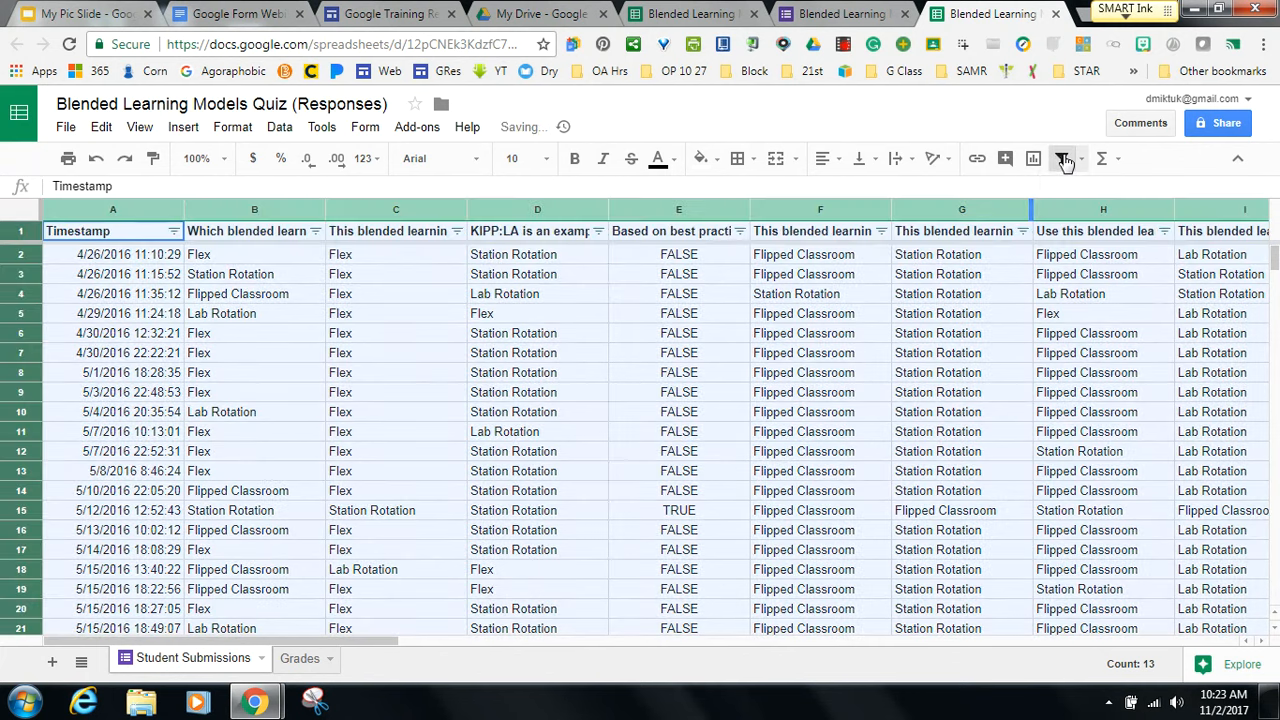
click(699, 186)
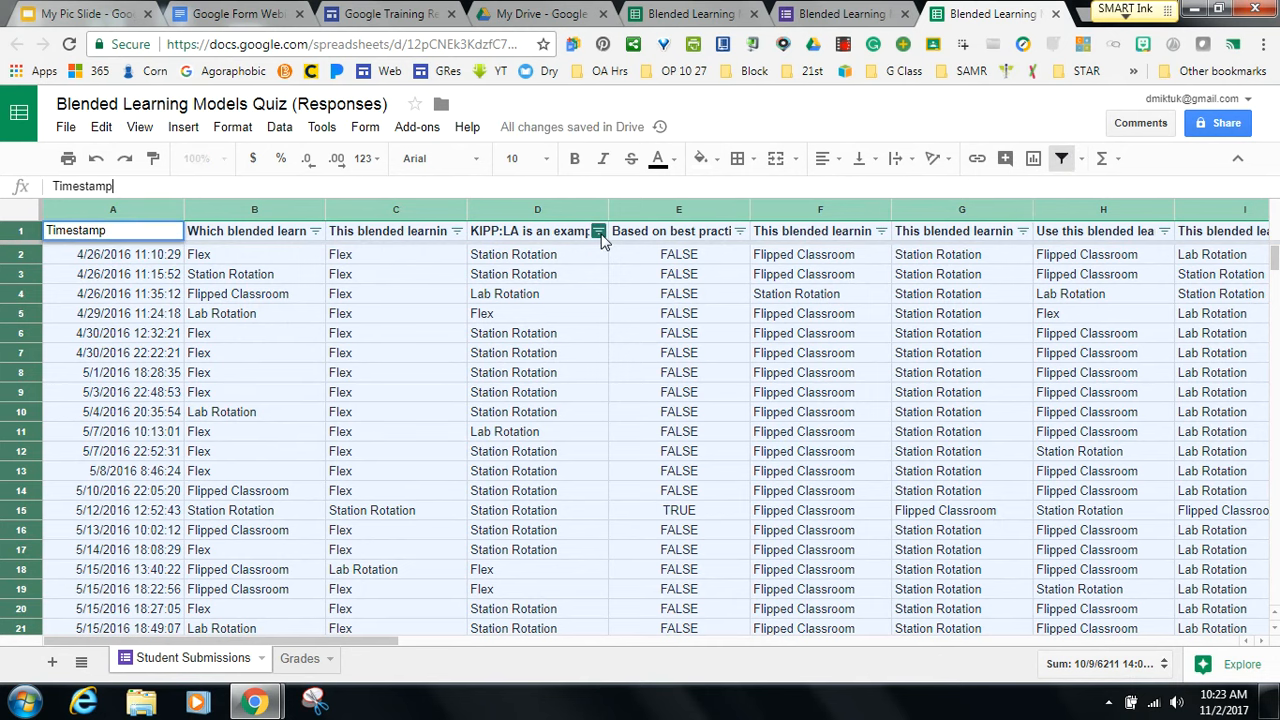
Filter column B to show only Station Rotation, excluding Lab Rotation, Flipped Classroom and Flex.
click(316, 236)
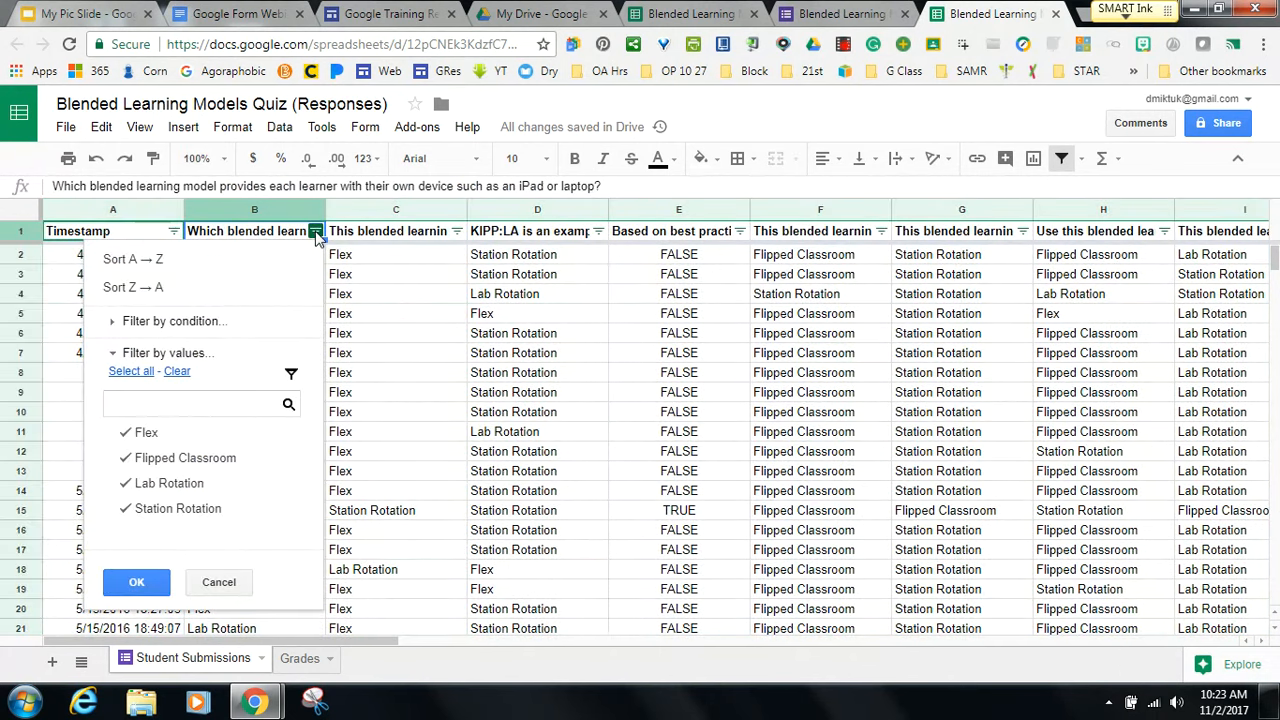
click(123, 488)
click(125, 457)
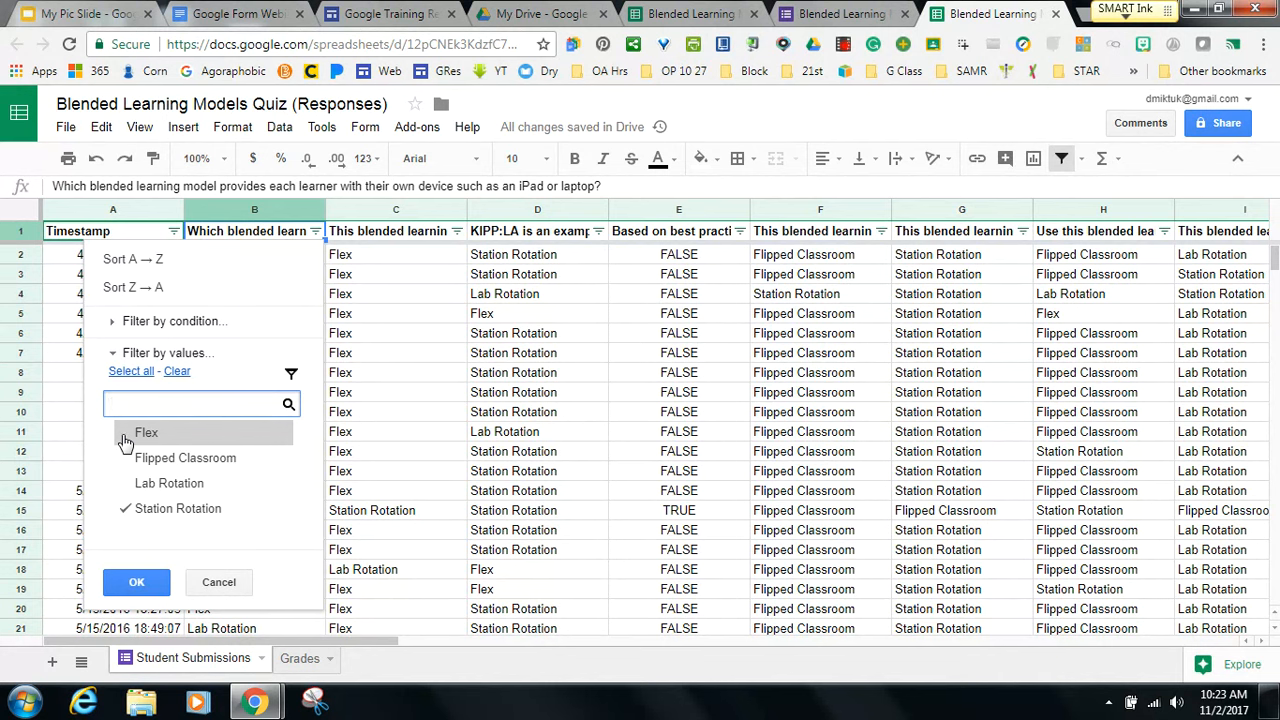
click(126, 433)
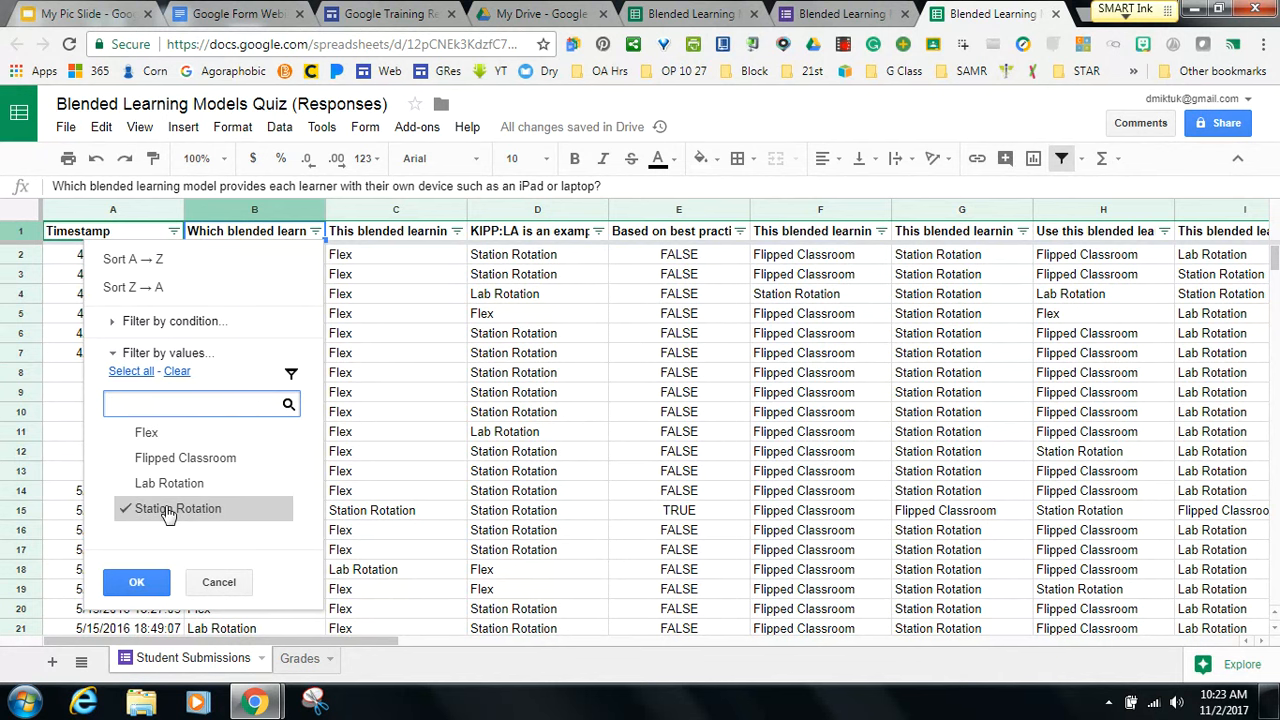
click(135, 584)
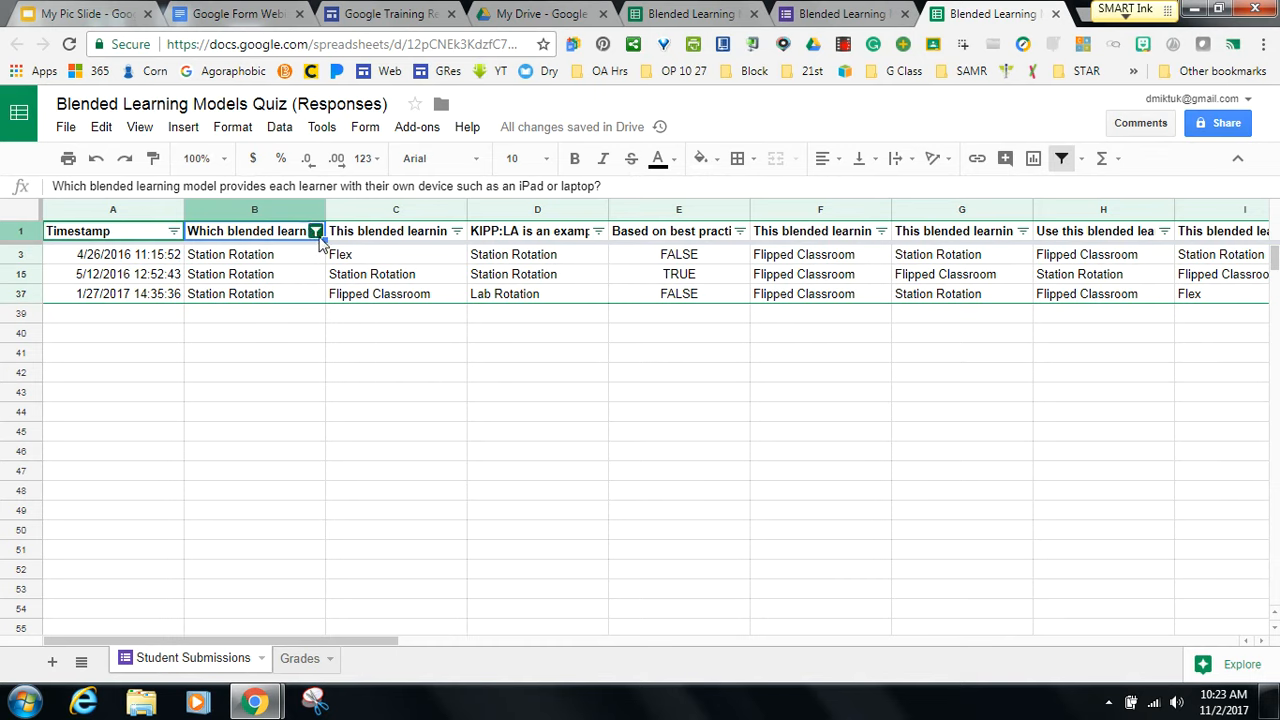
Restore all column B answer values and check column C's options without changes.
click(315, 232)
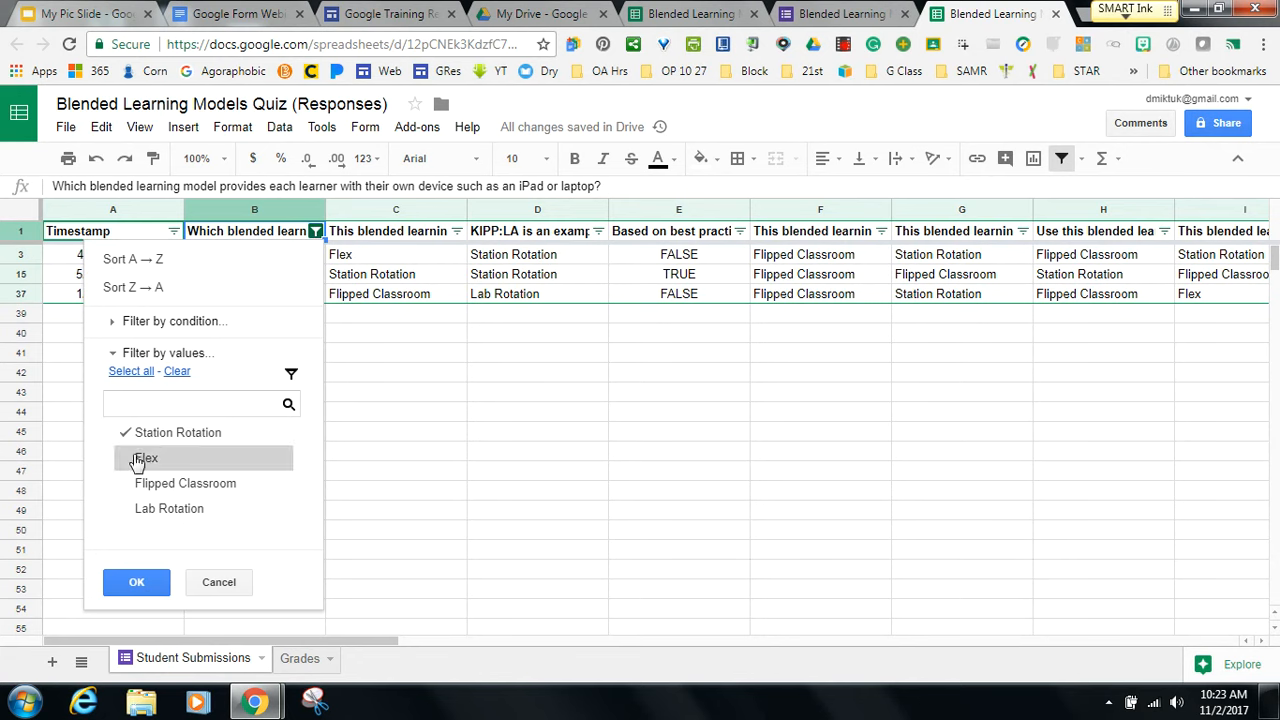
click(135, 372)
click(122, 585)
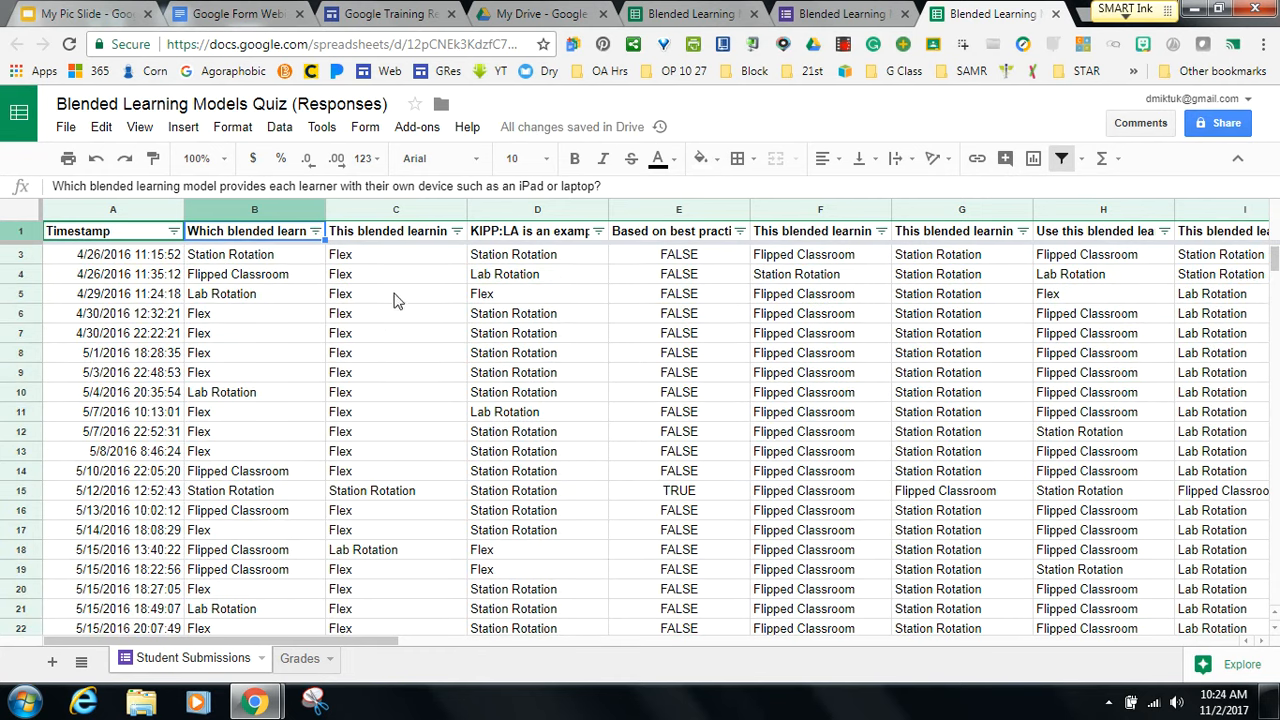
right_click(420, 217)
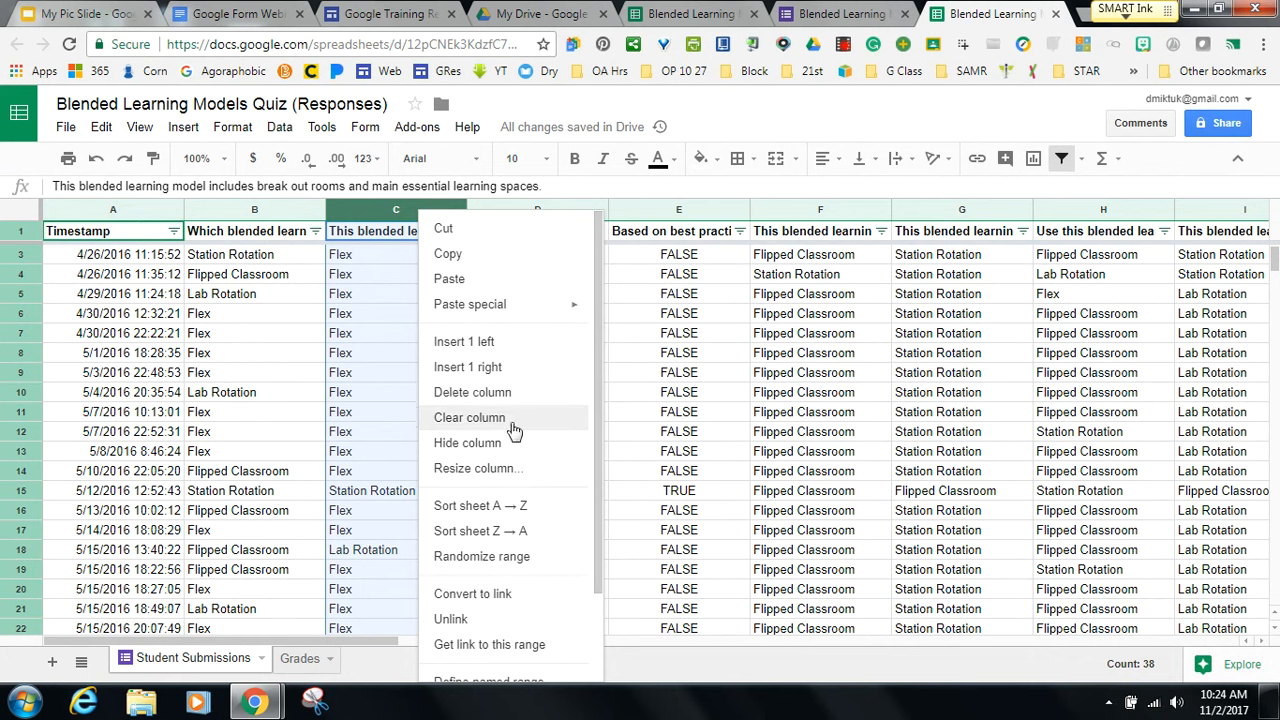
click(620, 456)
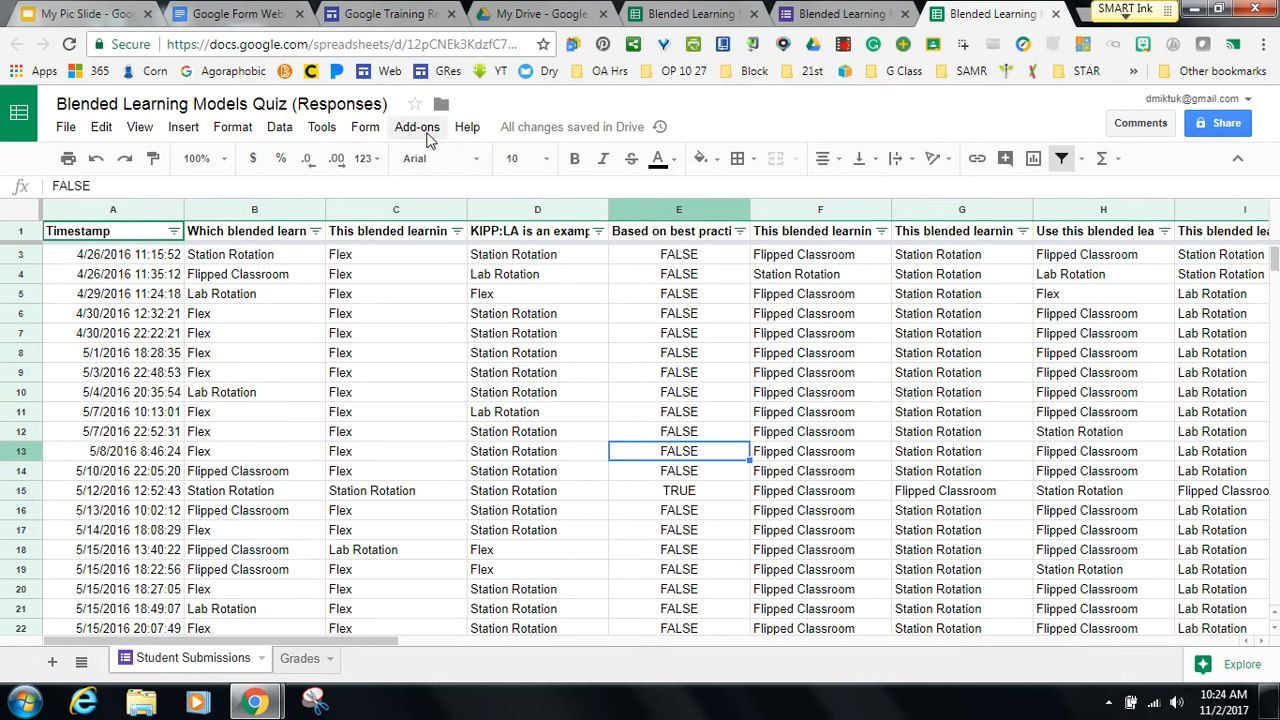
Look over the installed add-ons (autoCrat, Doctopus, Flippity, Flubaroo, formCreator), then open Get add-ons.
click(427, 136)
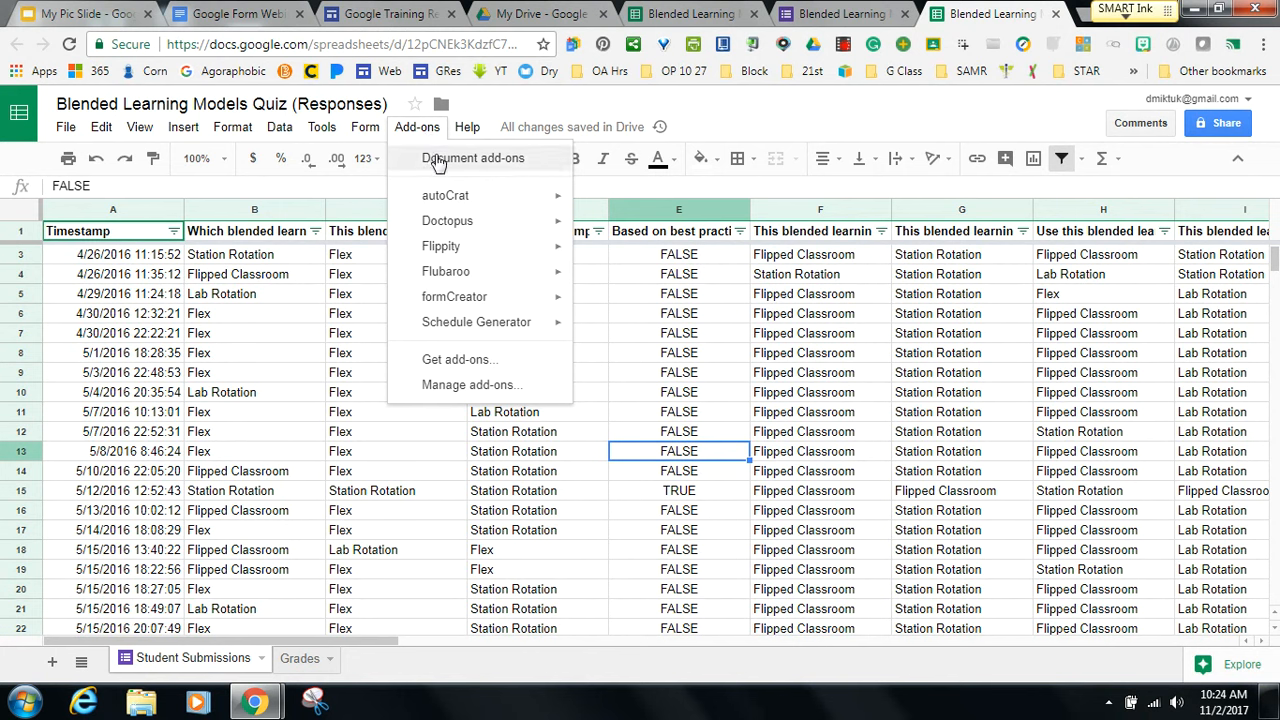
mouse_move(443, 225)
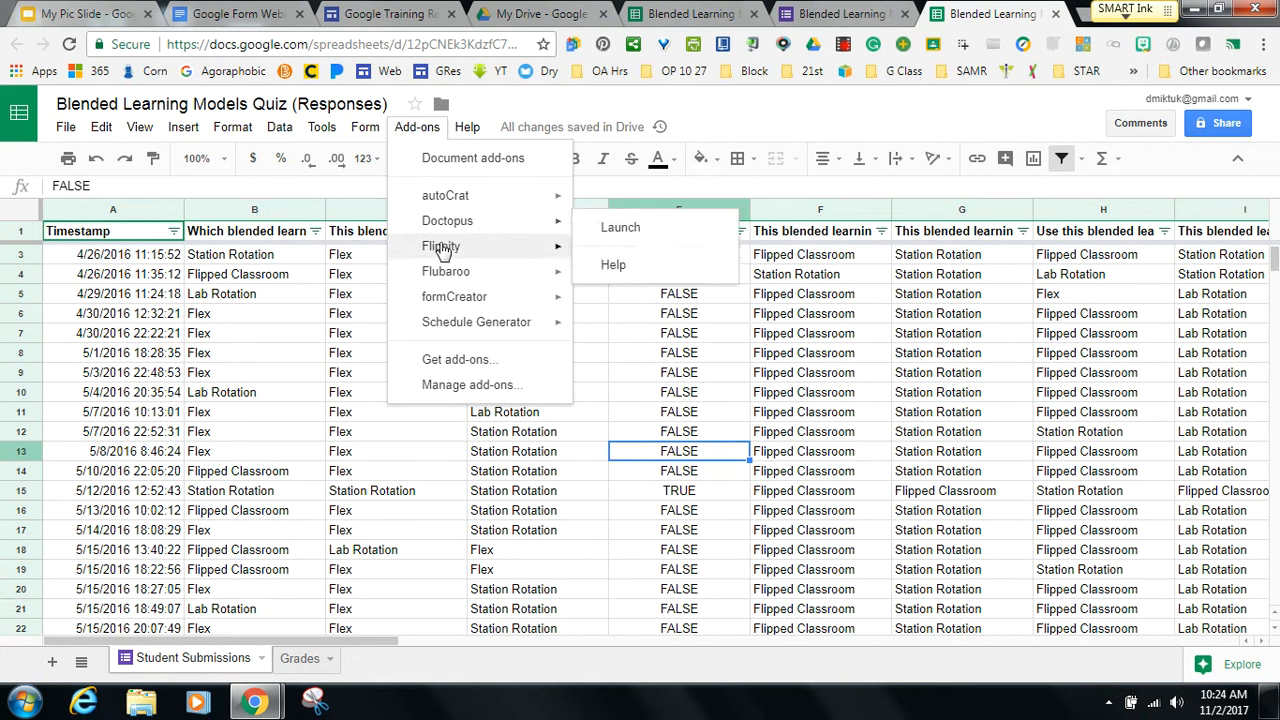
mouse_move(443, 250)
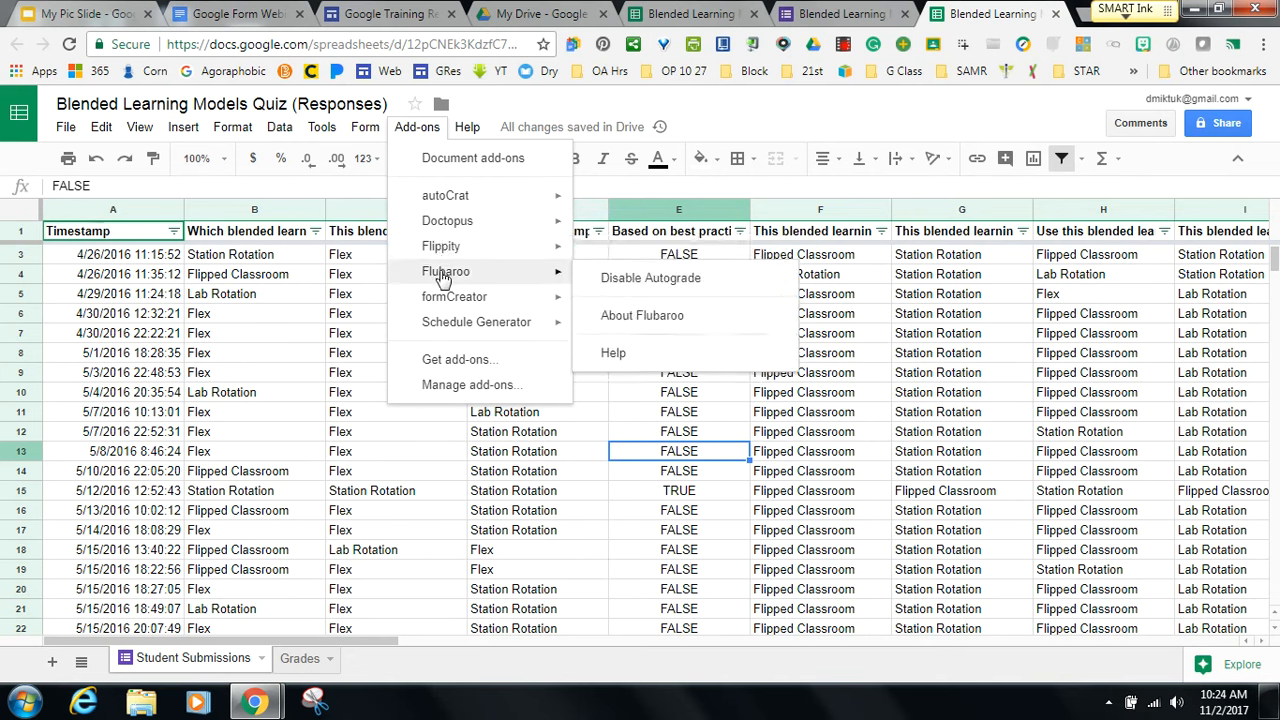
mouse_move(443, 300)
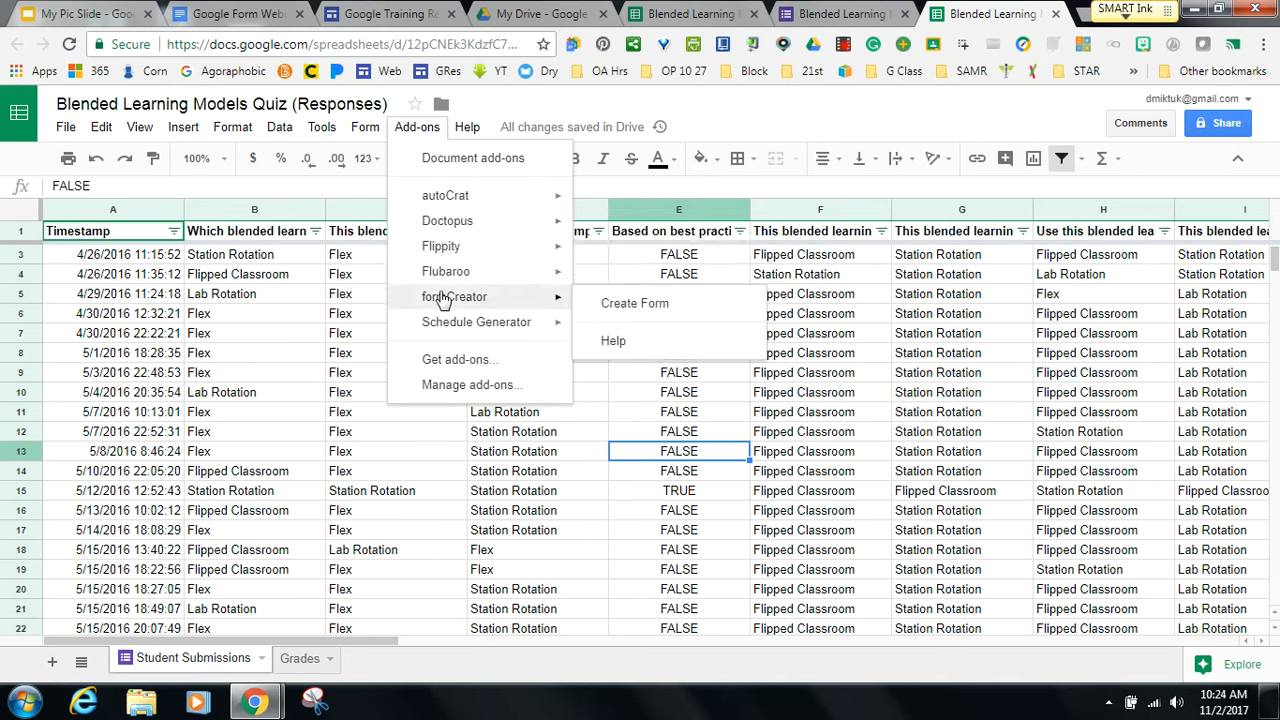
mouse_move(443, 327)
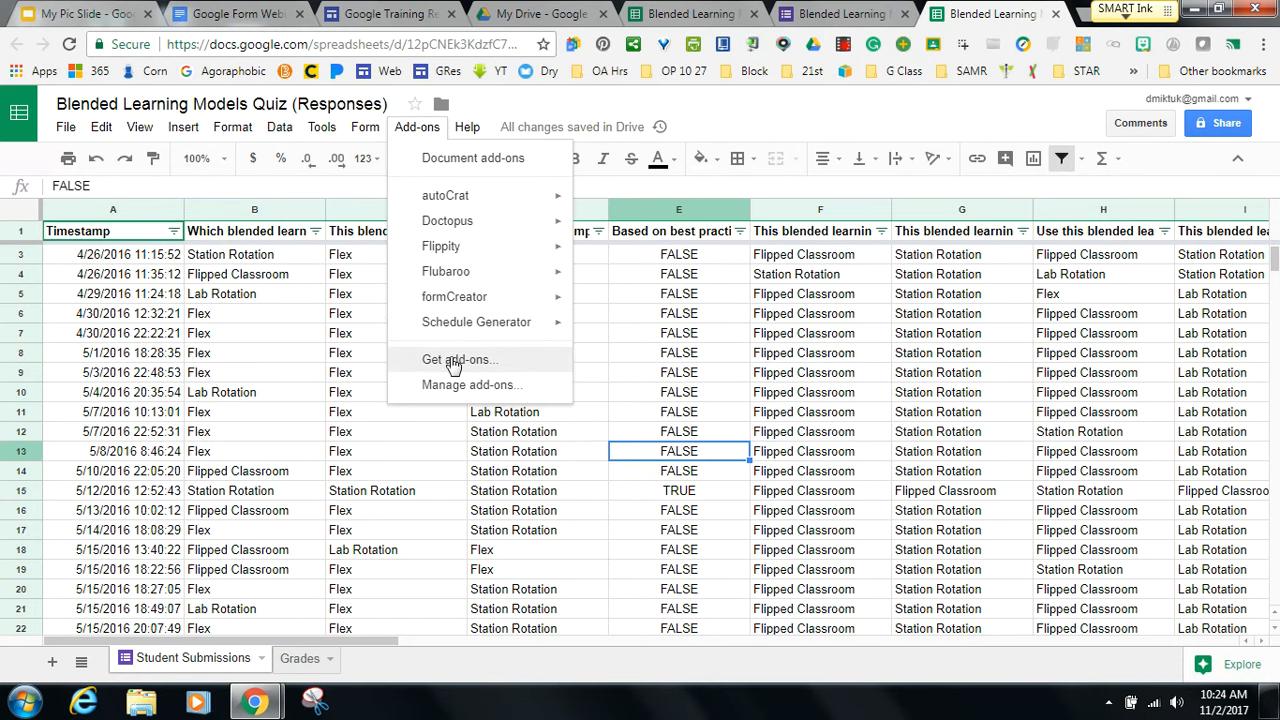
click(453, 361)
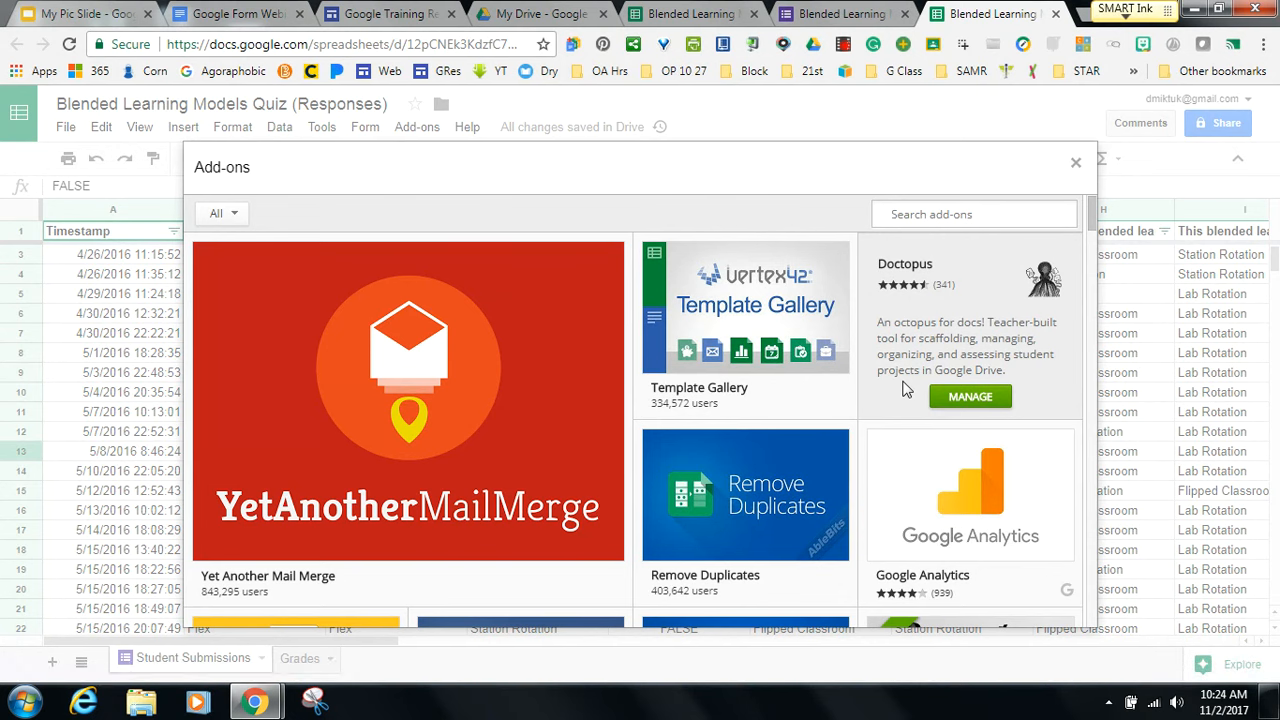
mouse_move(775, 328)
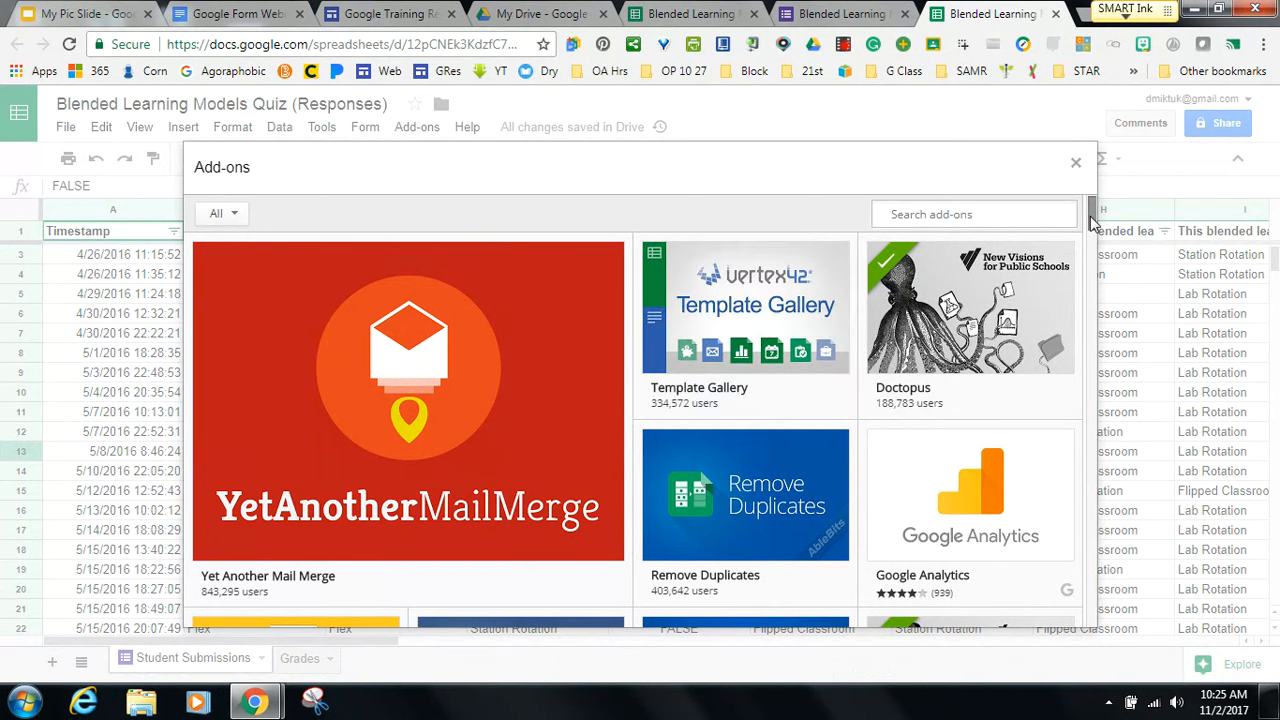
drag(1091, 210, 1094, 256)
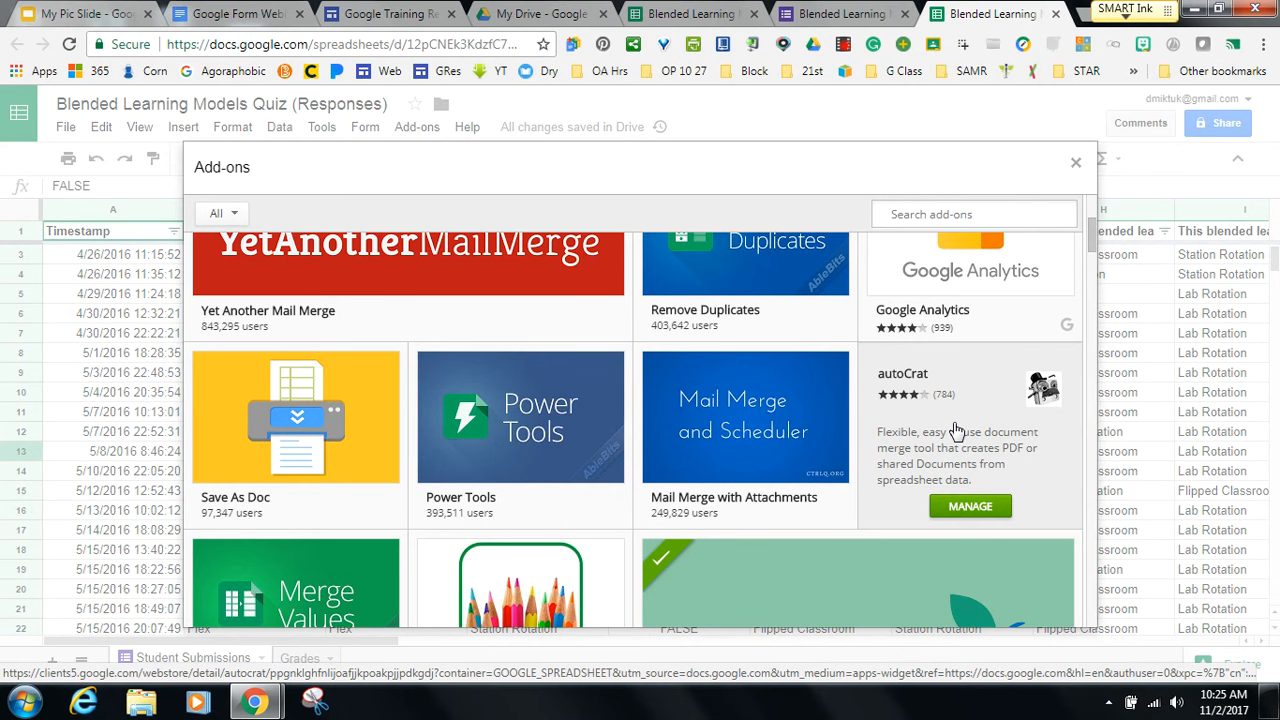
mouse_move(996, 393)
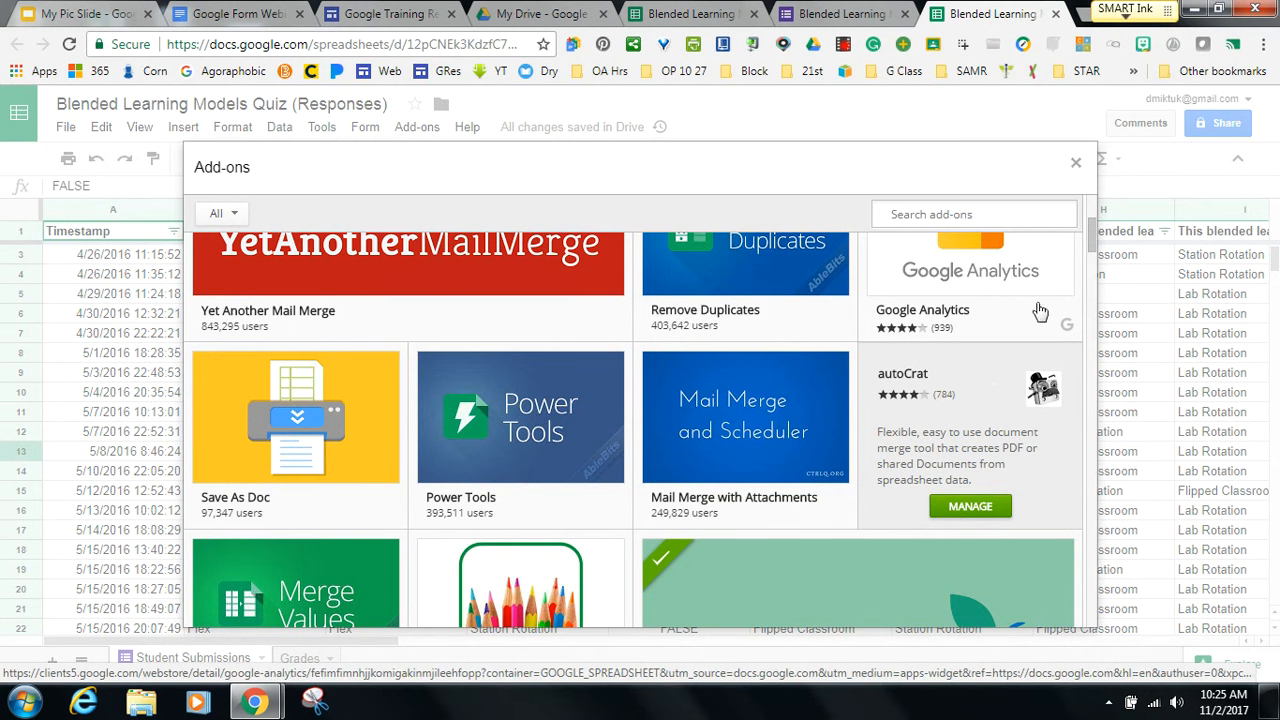
mouse_move(1093, 234)
mouse_down()
mouse_move(1095, 260)
mouse_move(1094, 232)
mouse_up()
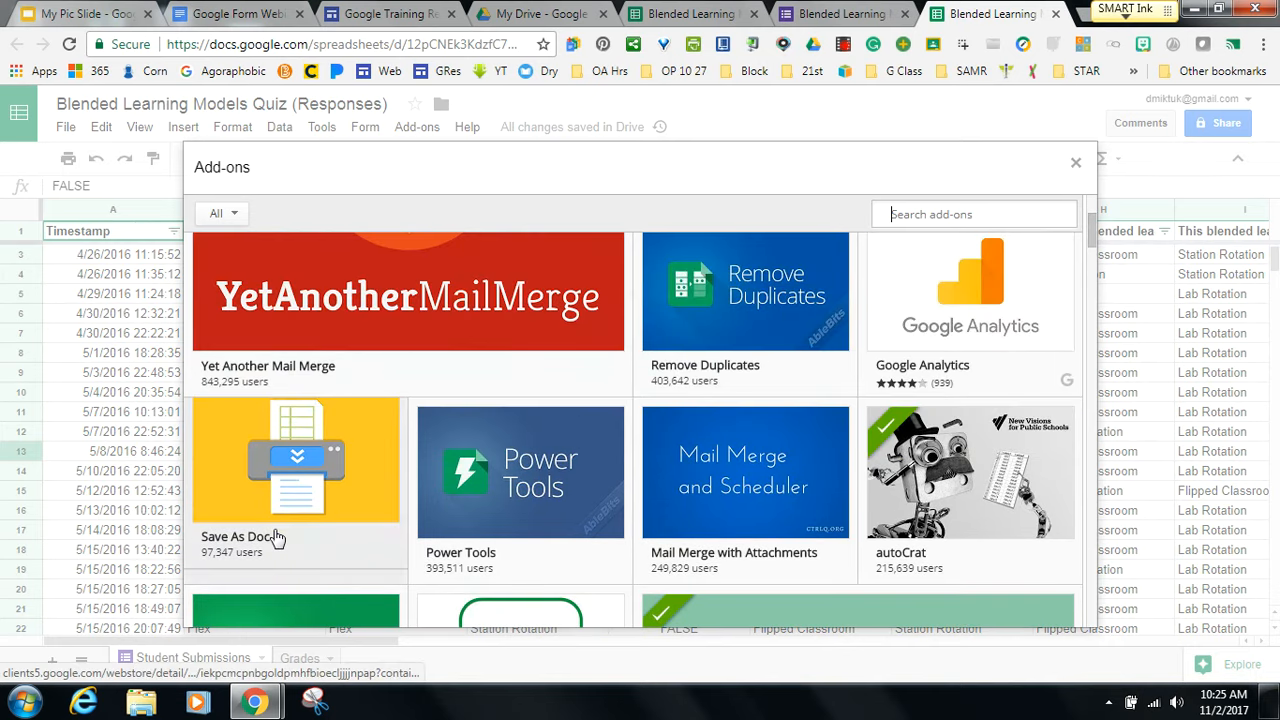
mouse_move(302, 511)
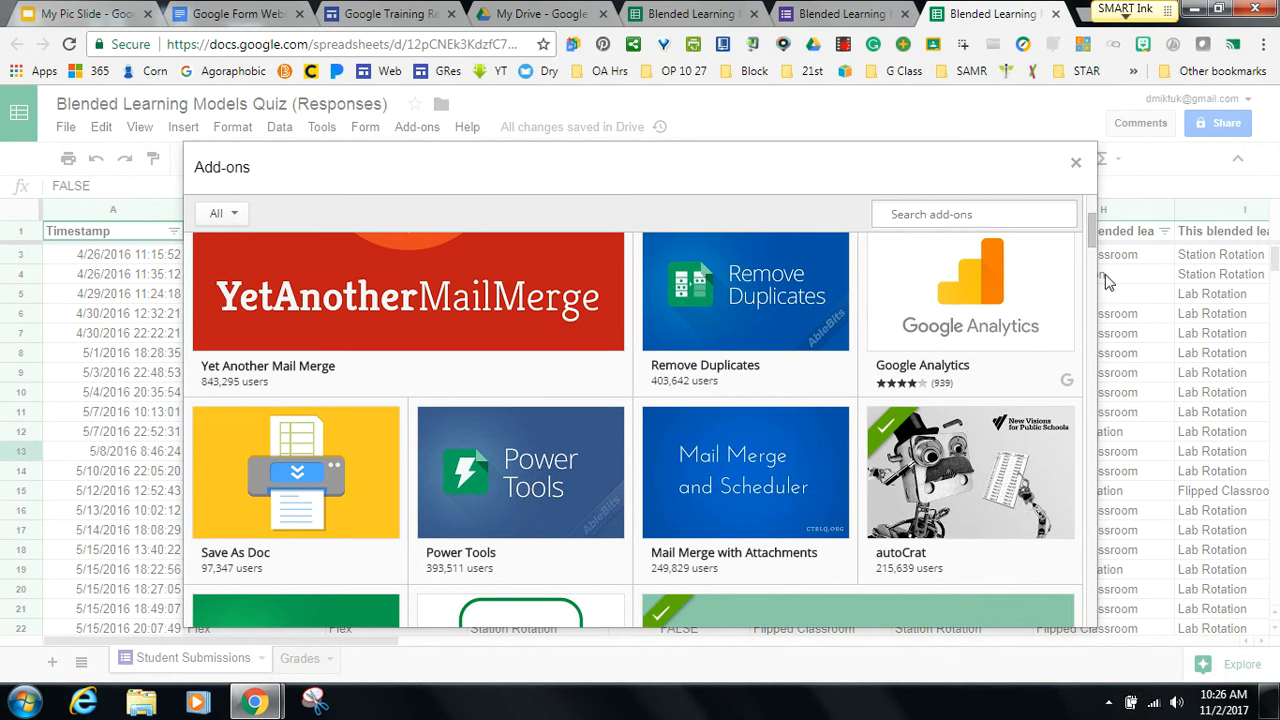
Scroll through the Add-ons gallery tiles.
drag(1089, 215, 1096, 253)
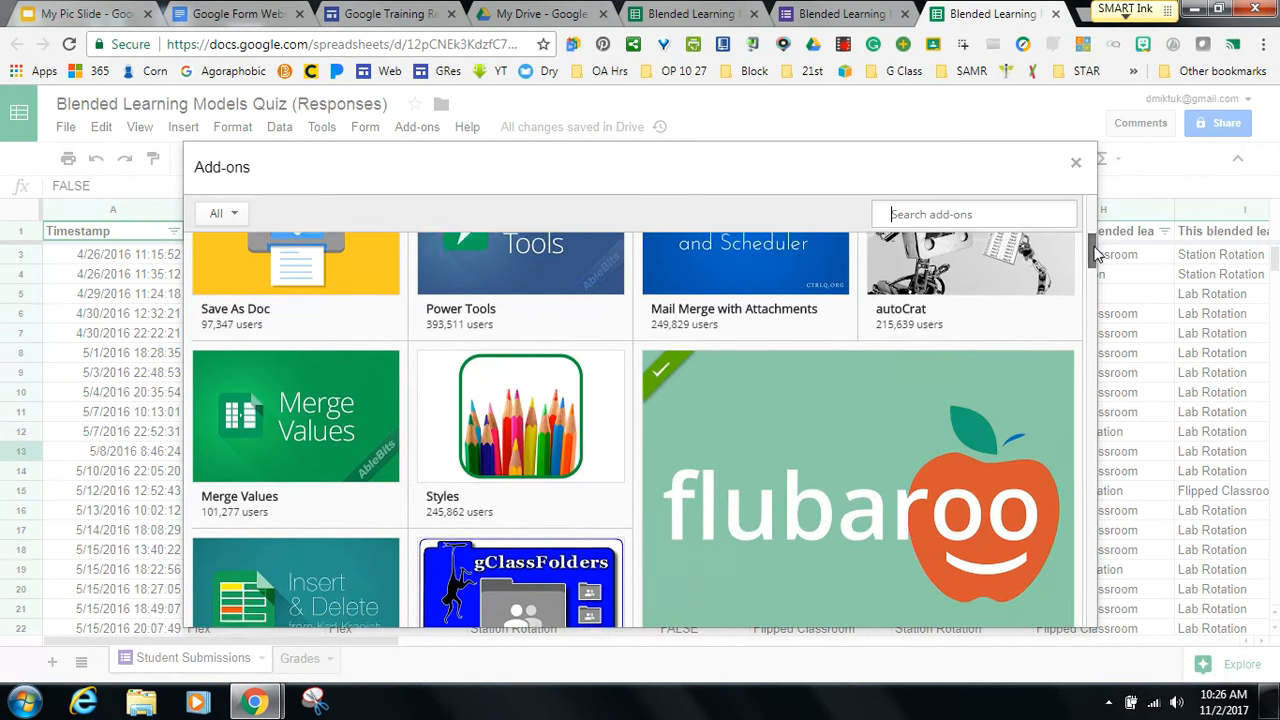
scroll(1096, 253, down, 3)
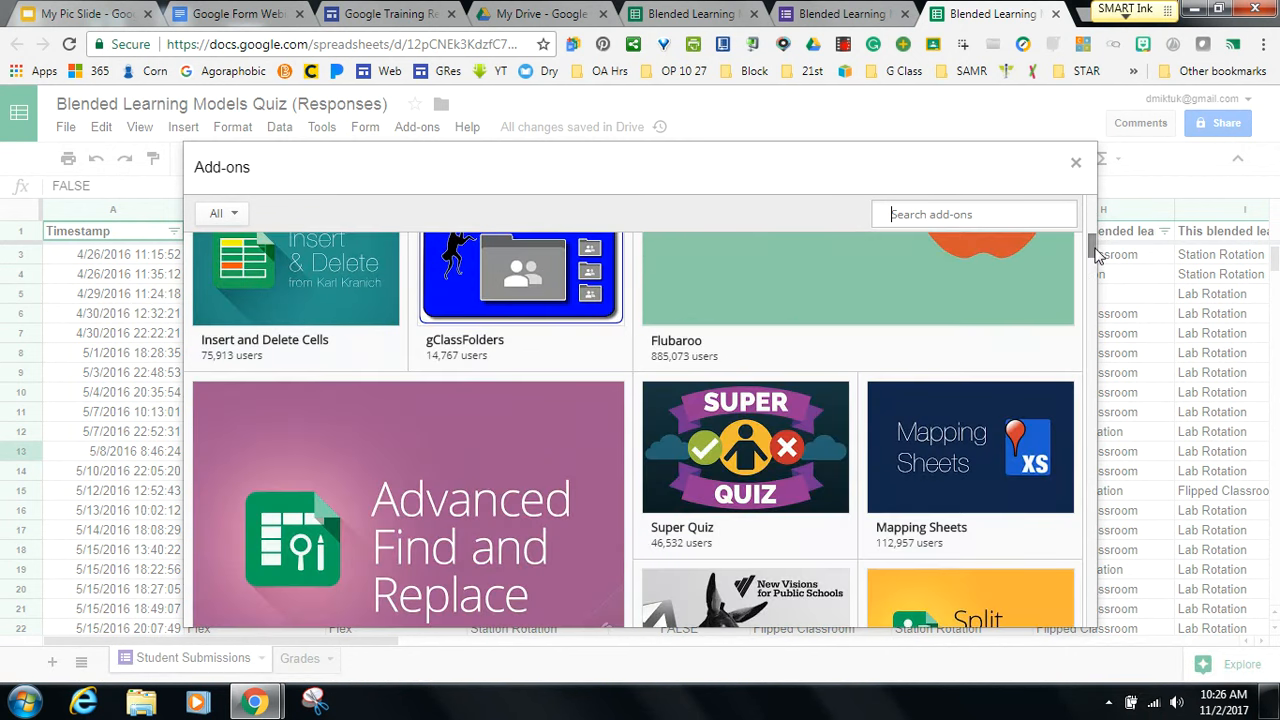
scroll(1089, 240, up, 3)
scroll(1089, 240, down, 1)
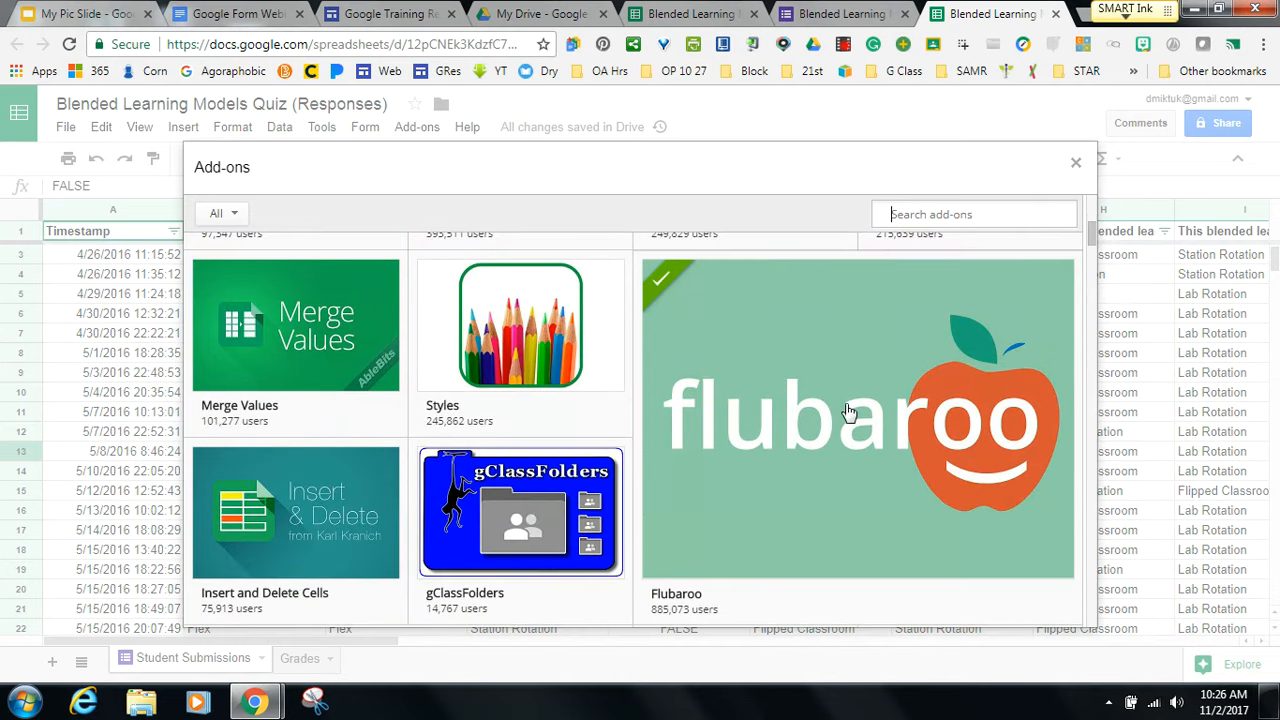
mouse_move(846, 411)
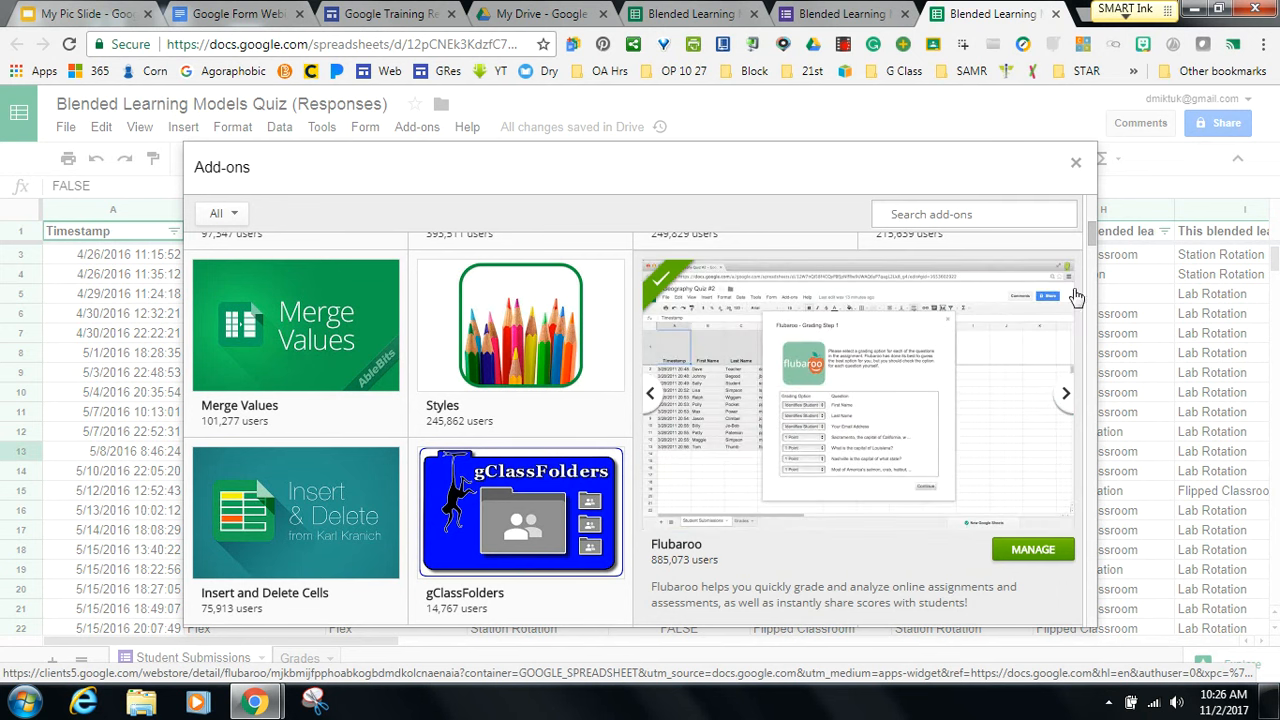
scroll(1094, 243, down, 1)
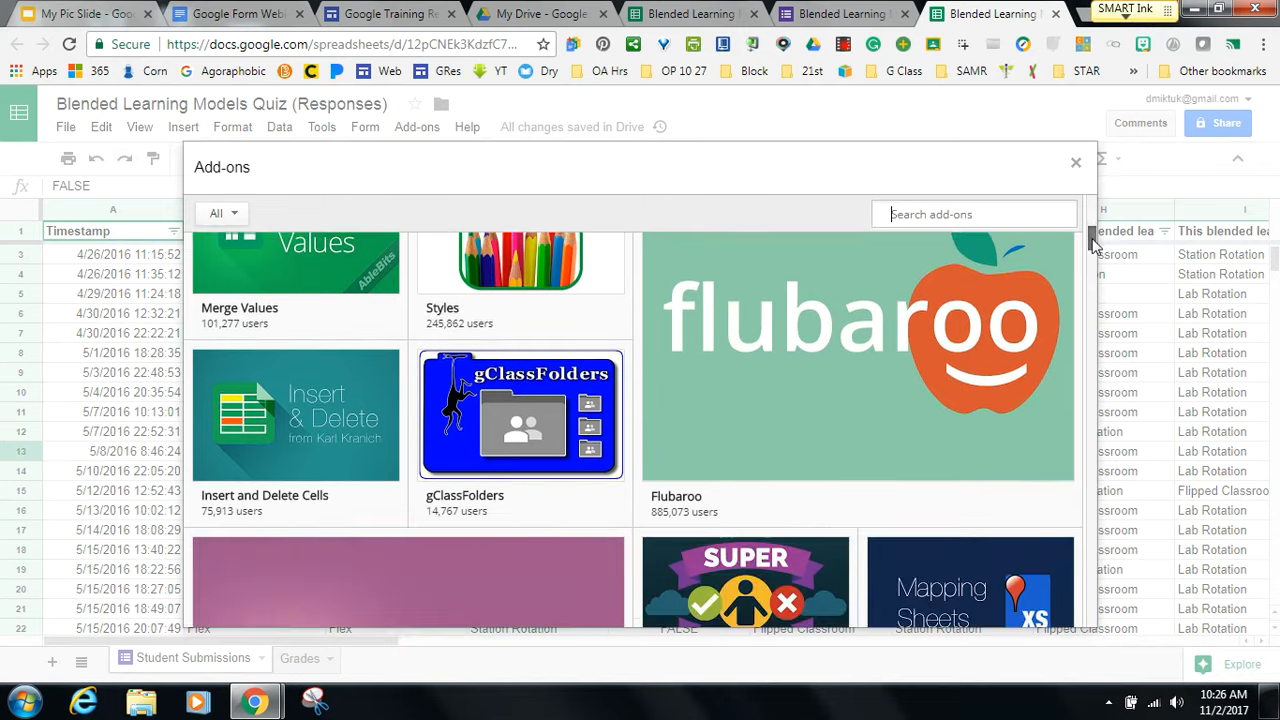
drag(1094, 243, 1094, 255)
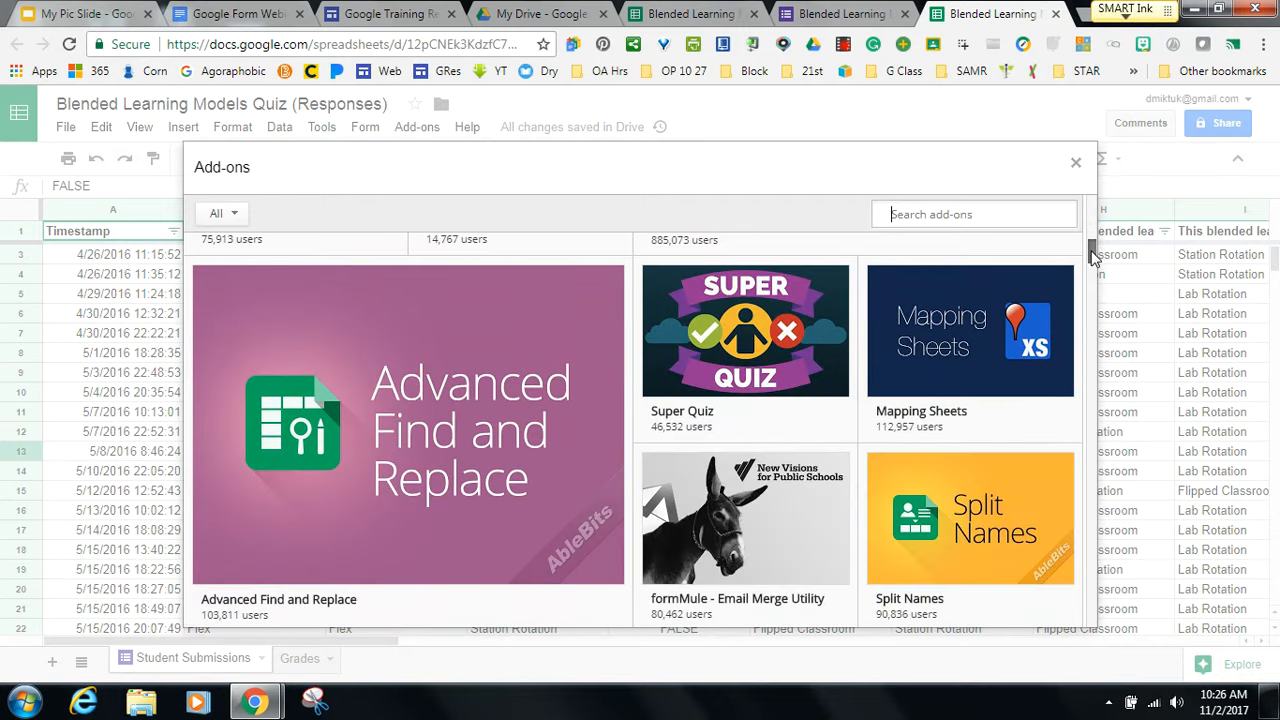
scroll(1092, 256, down, 2)
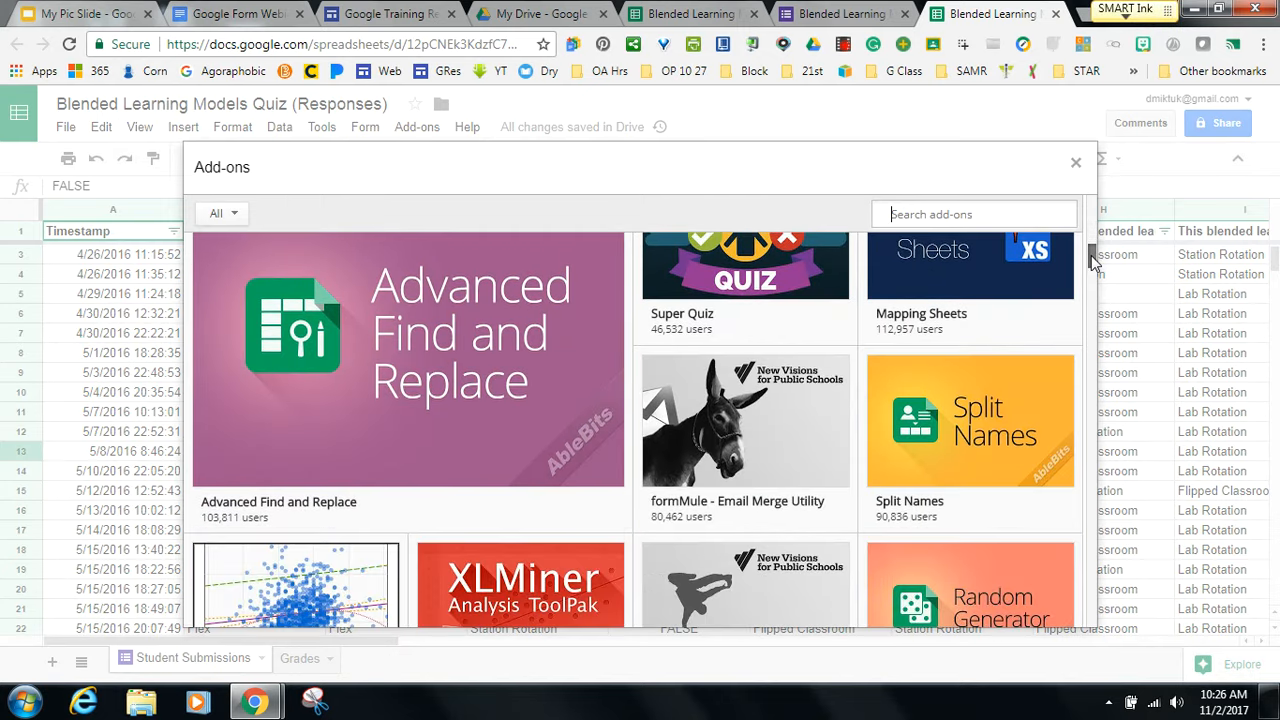
Page through Flippity's screenshots, then view the Remove Duplicates add-on's details.
mouse_move(978, 362)
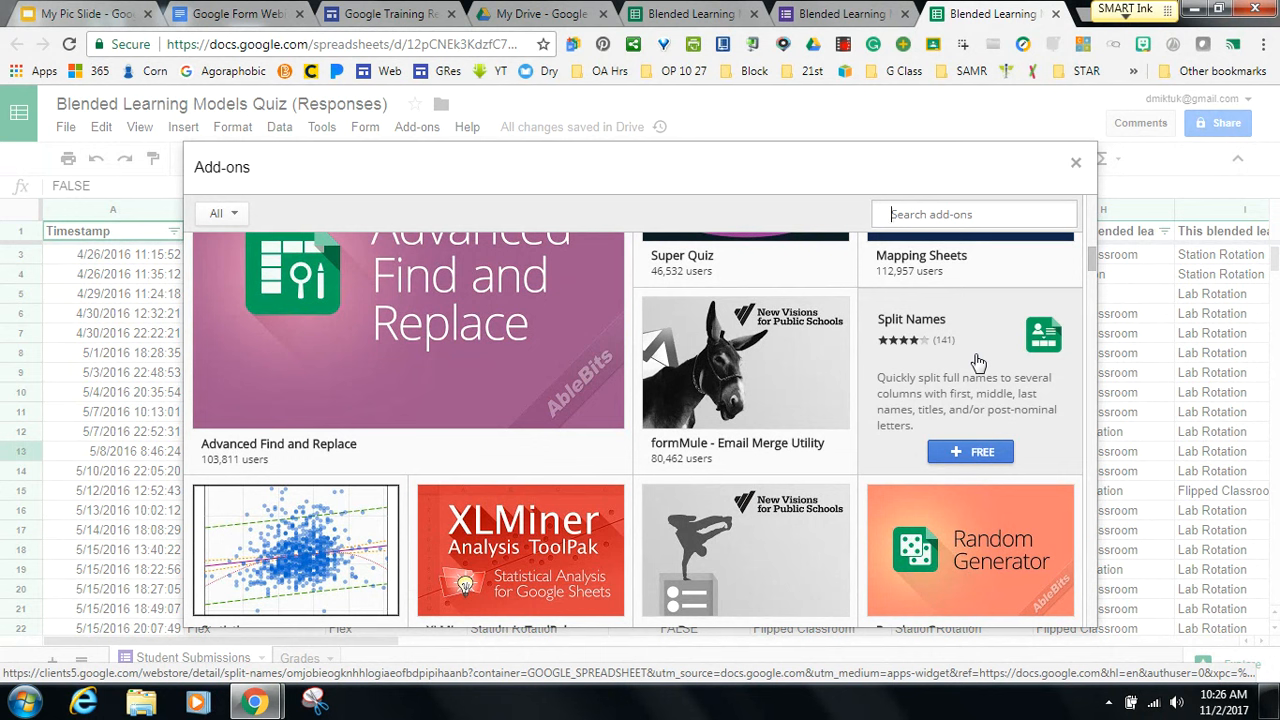
mouse_move(1036, 535)
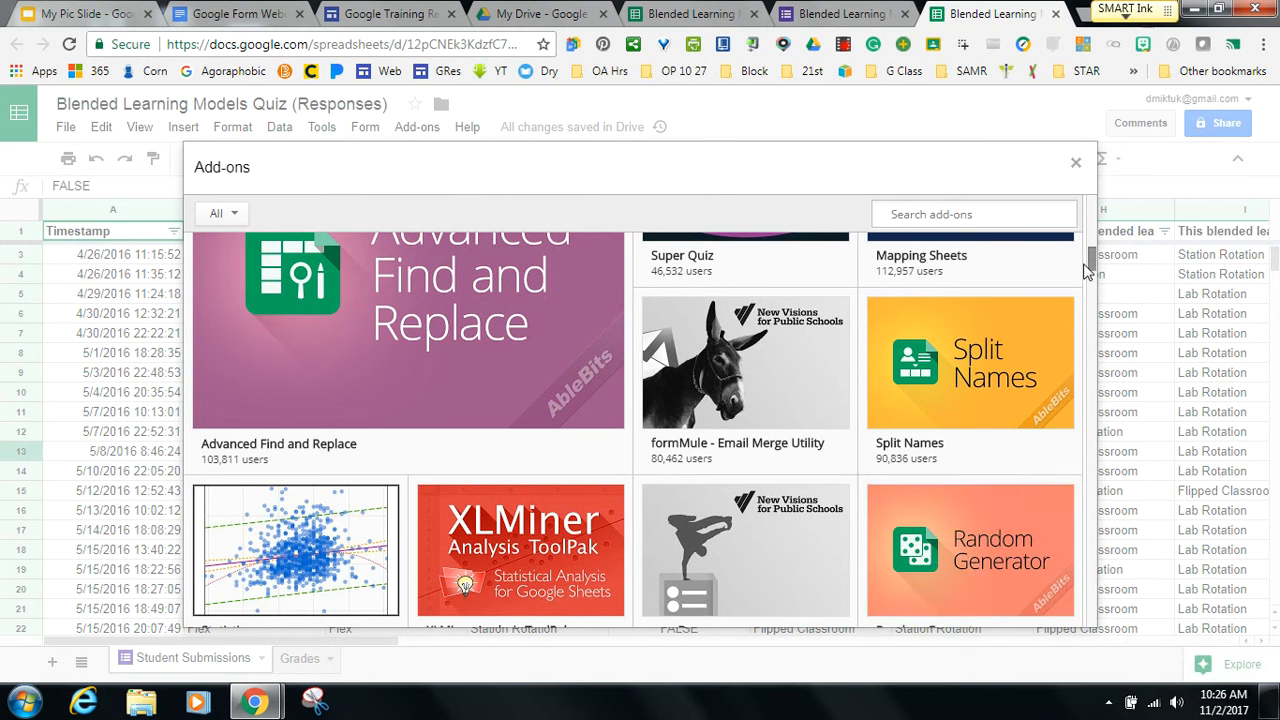
mouse_move(1096, 265)
mouse_down()
mouse_move(1093, 298)
mouse_move(1092, 272)
mouse_up()
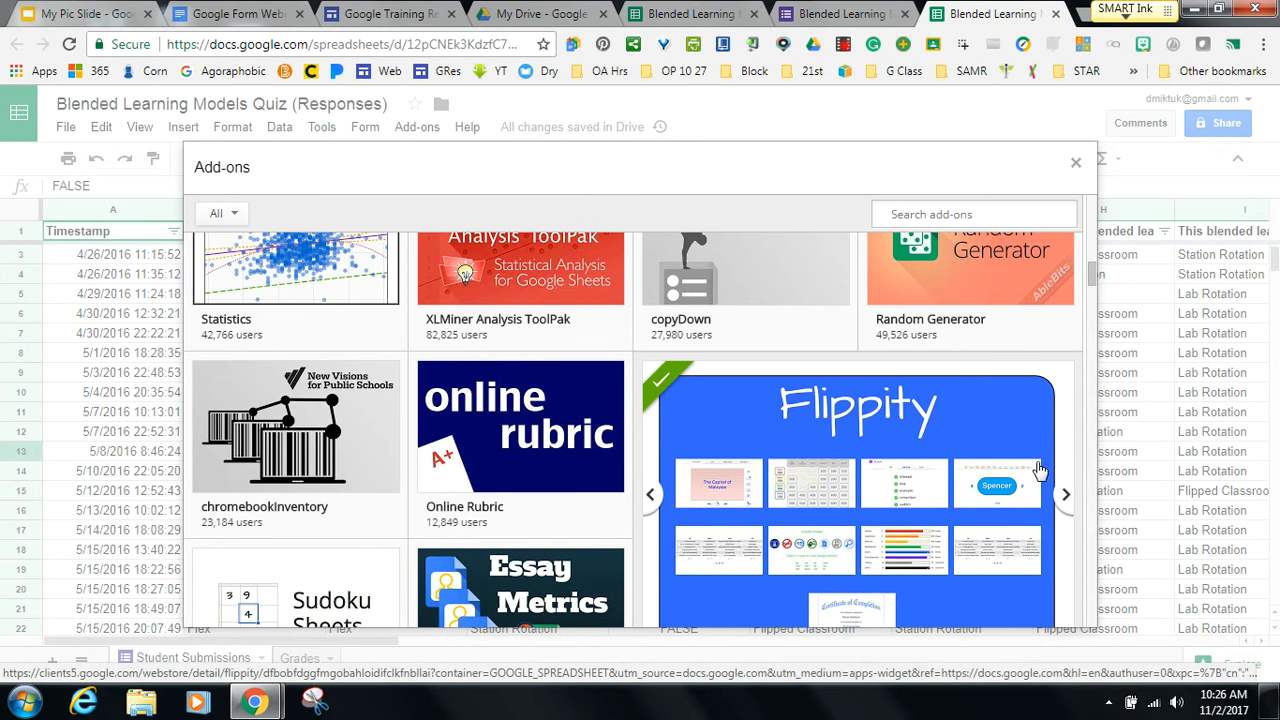
click(1065, 495)
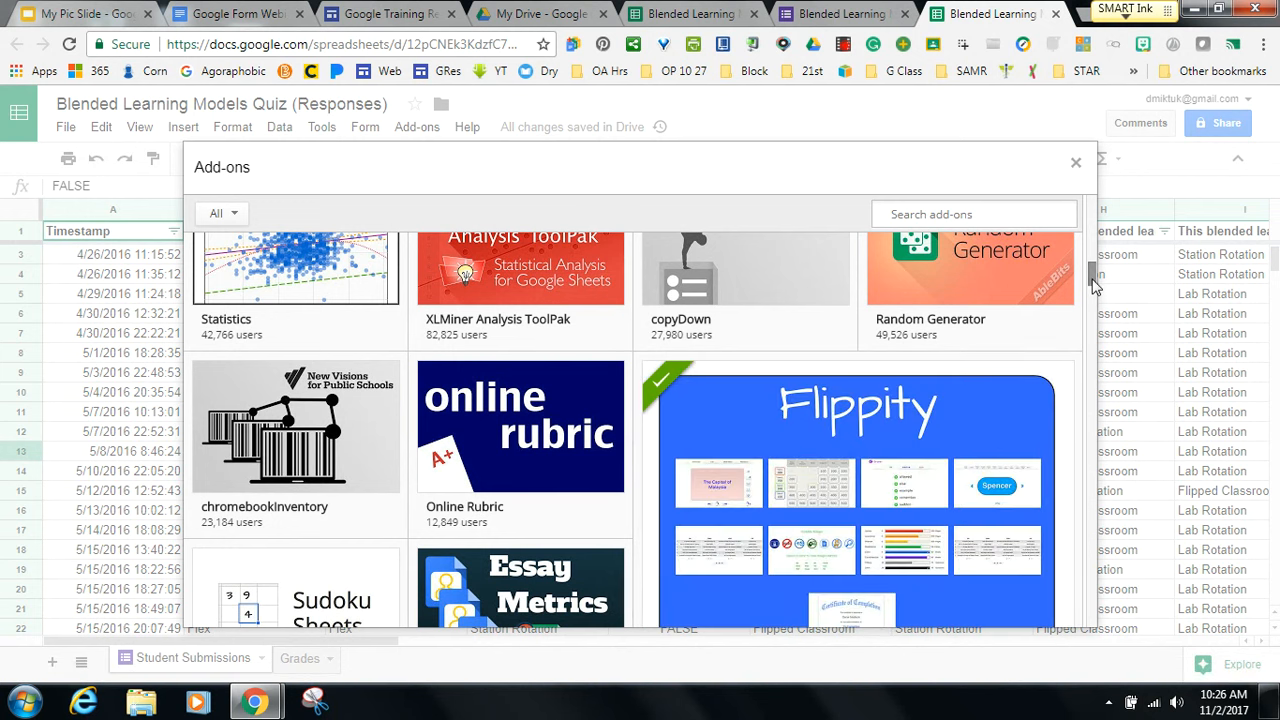
drag(1093, 286, 1074, 180)
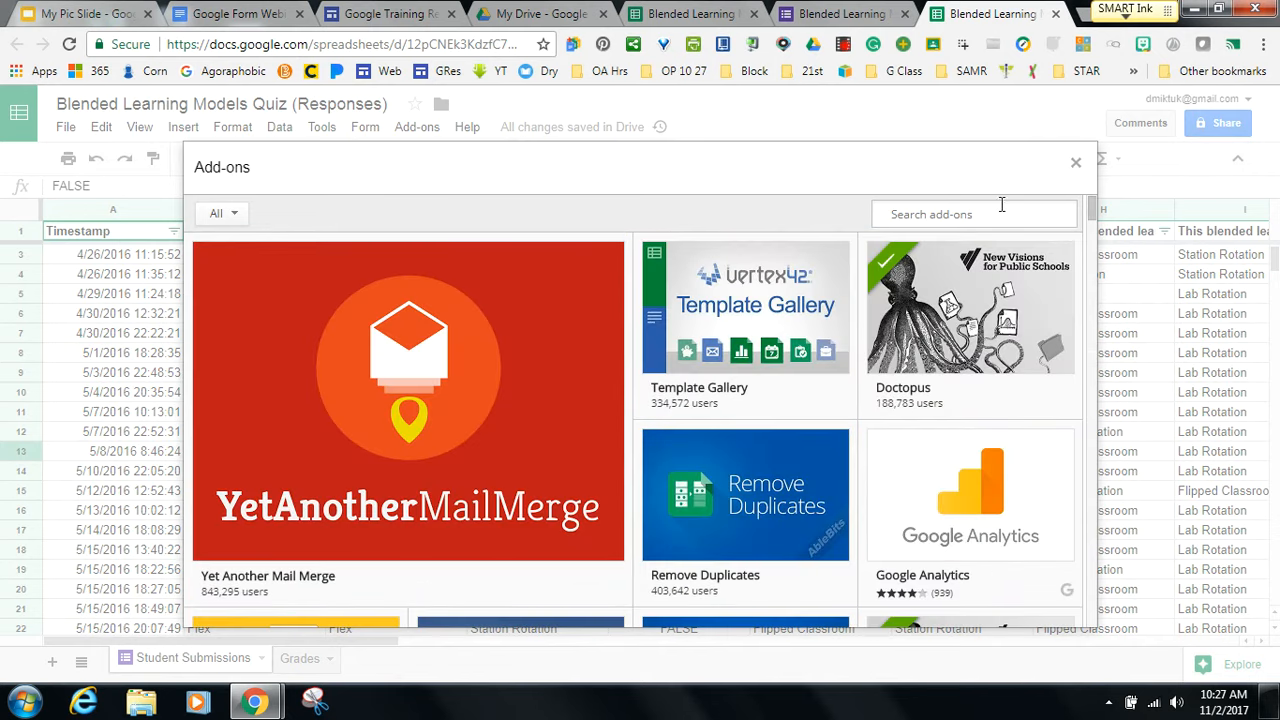
mouse_move(751, 490)
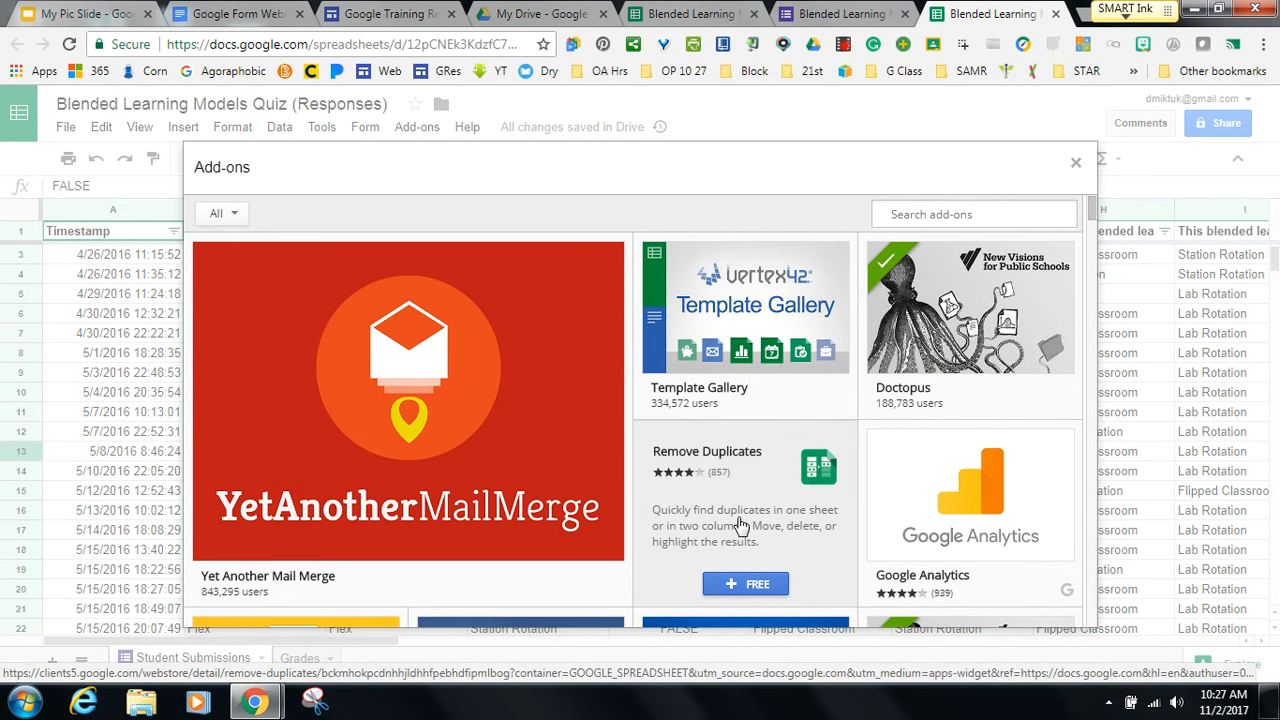
Install the free Remove Duplicates add-on and authorize it with the account.
click(736, 585)
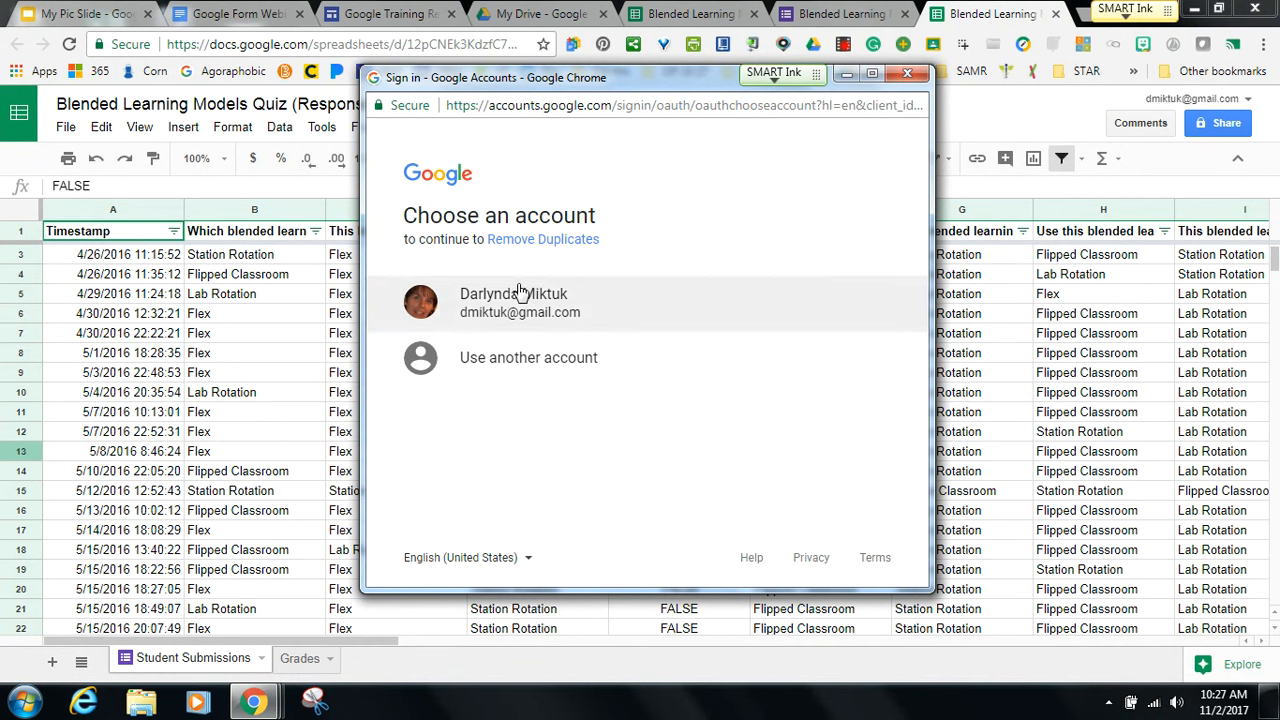
click(520, 293)
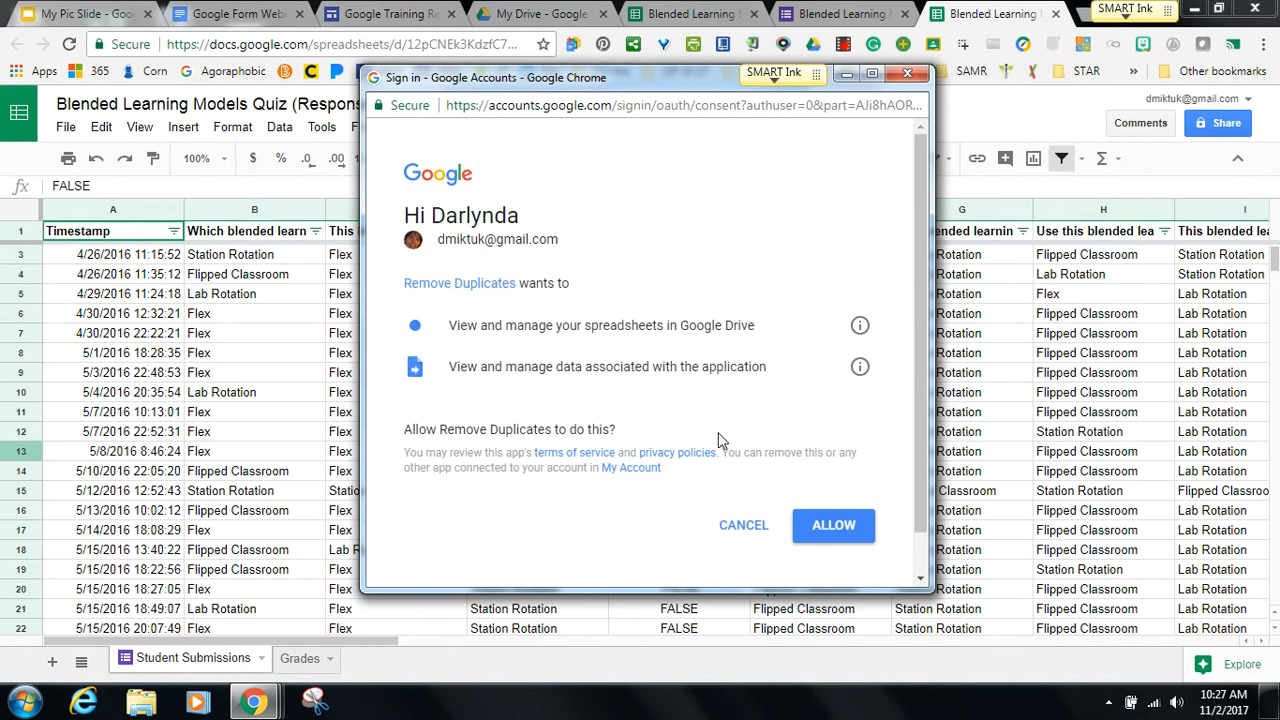
click(837, 537)
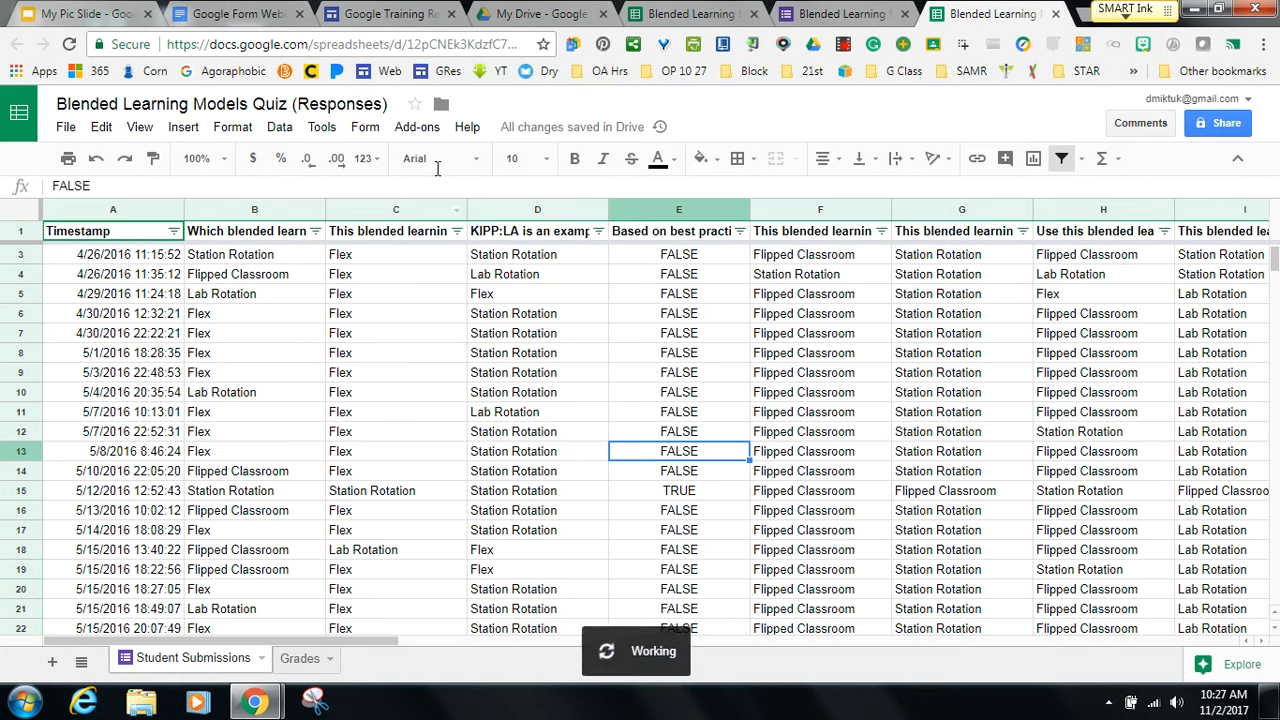
Launch Remove Duplicates' Compare columns or sheets tool, then close it.
click(415, 127)
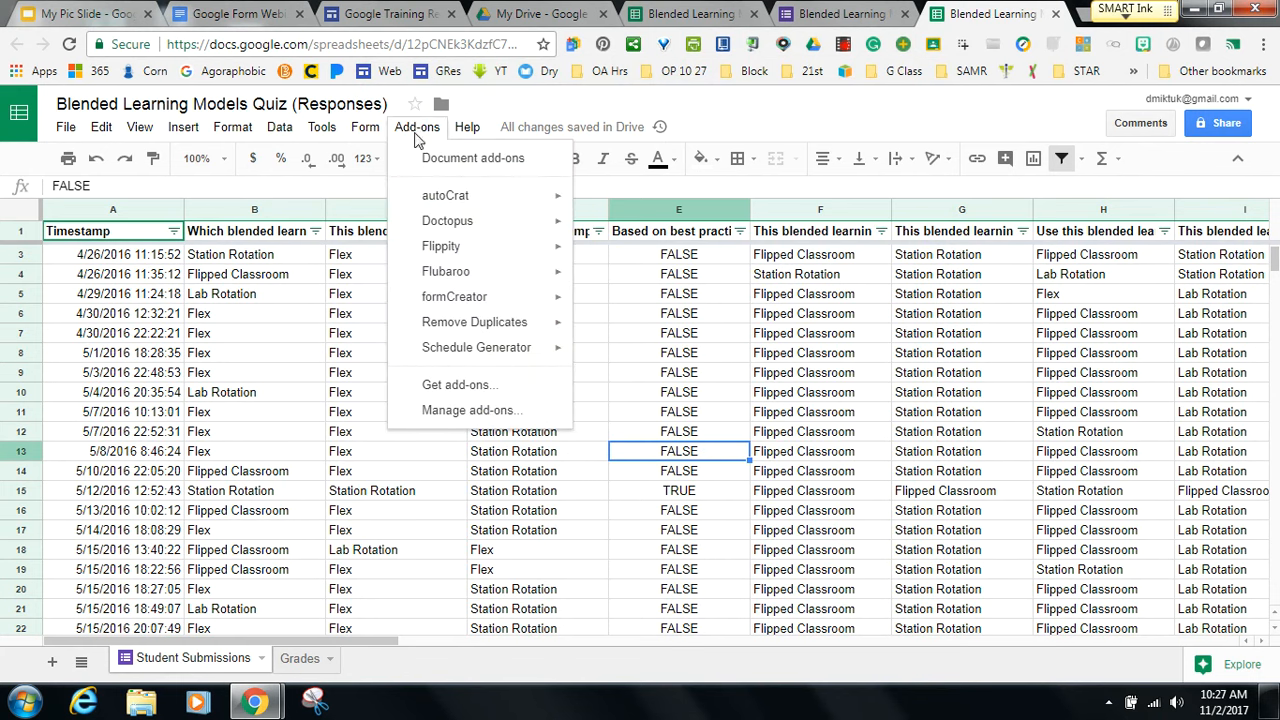
mouse_move(426, 195)
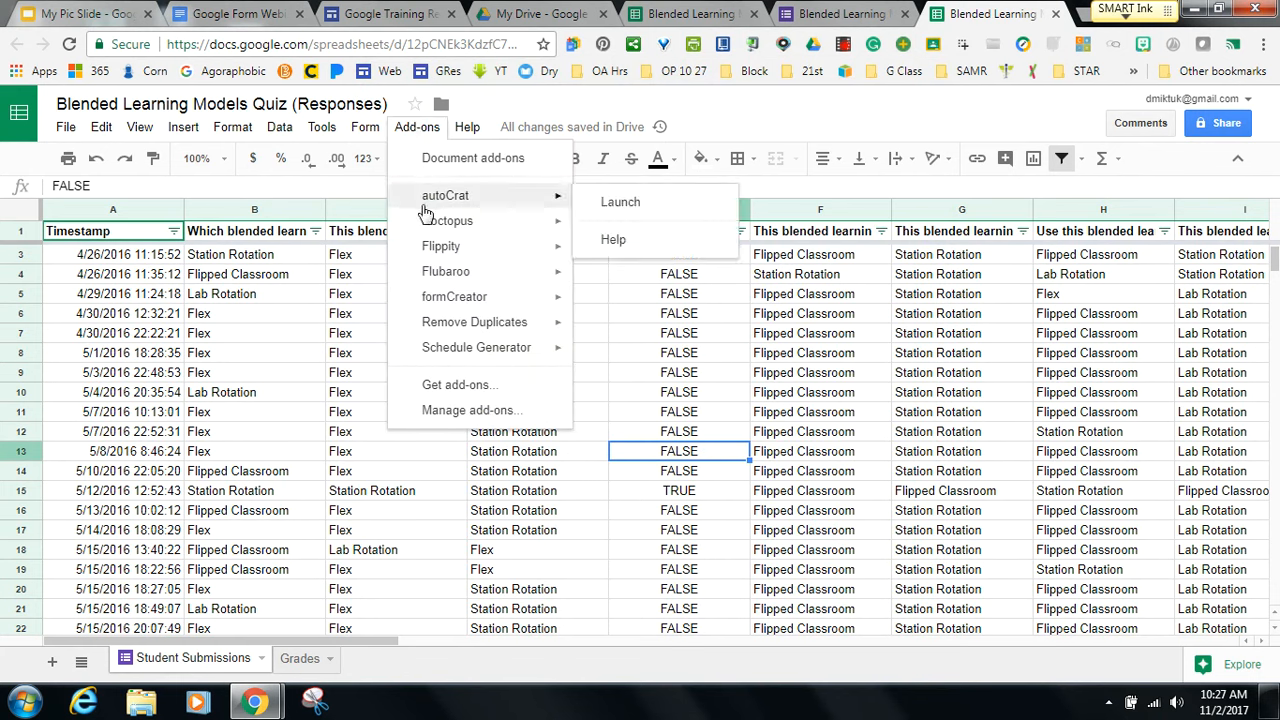
mouse_move(450, 322)
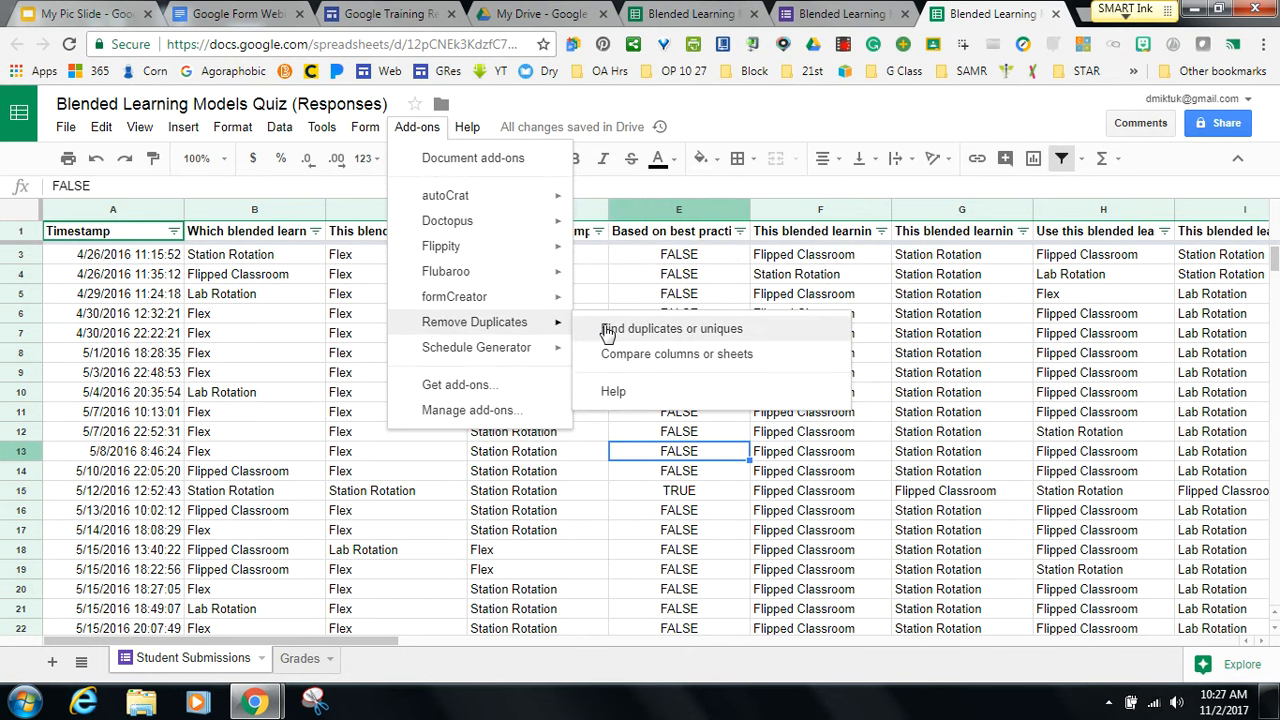
click(618, 354)
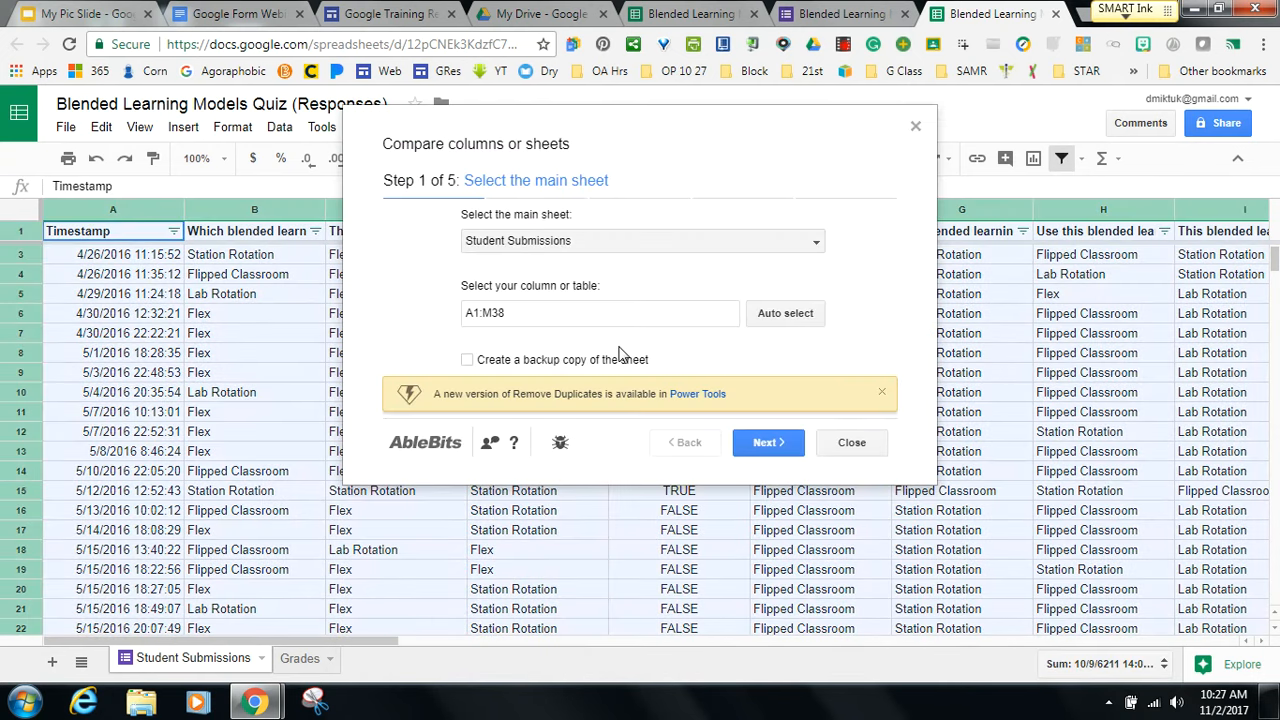
click(915, 127)
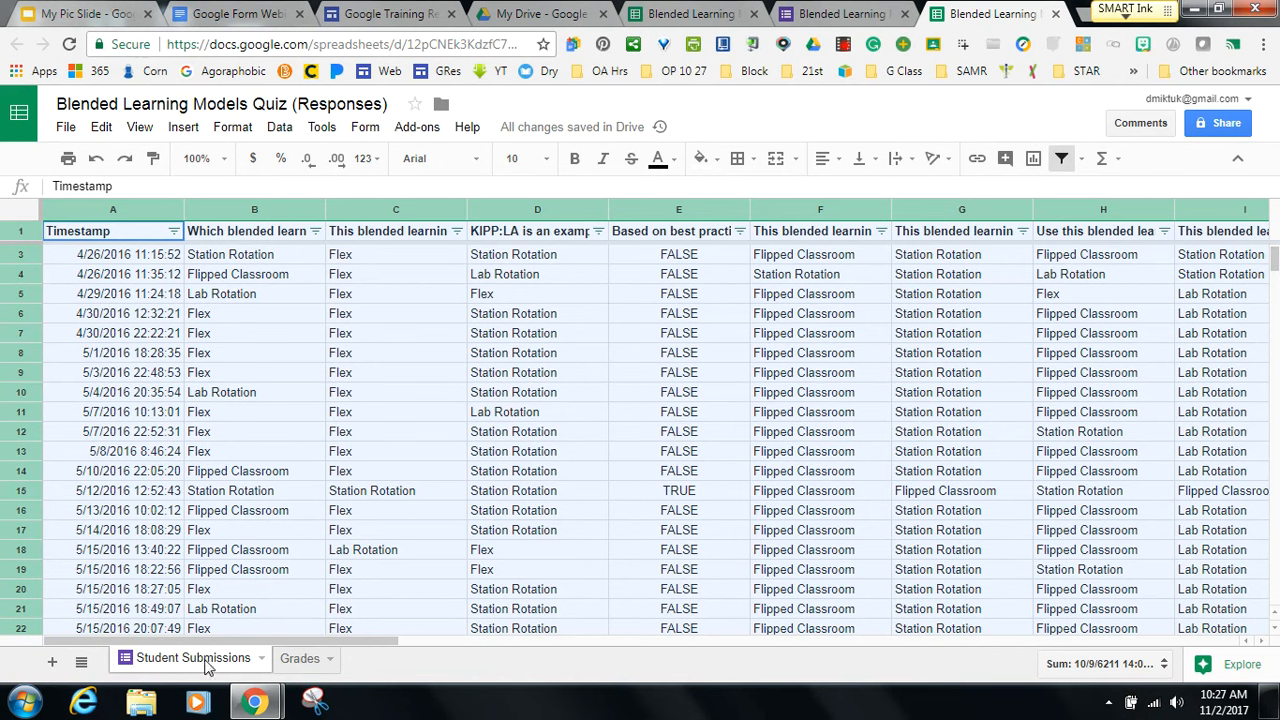
Review the Grades sheet's summary and scores, expanding cell J8 to read its full question.
click(299, 658)
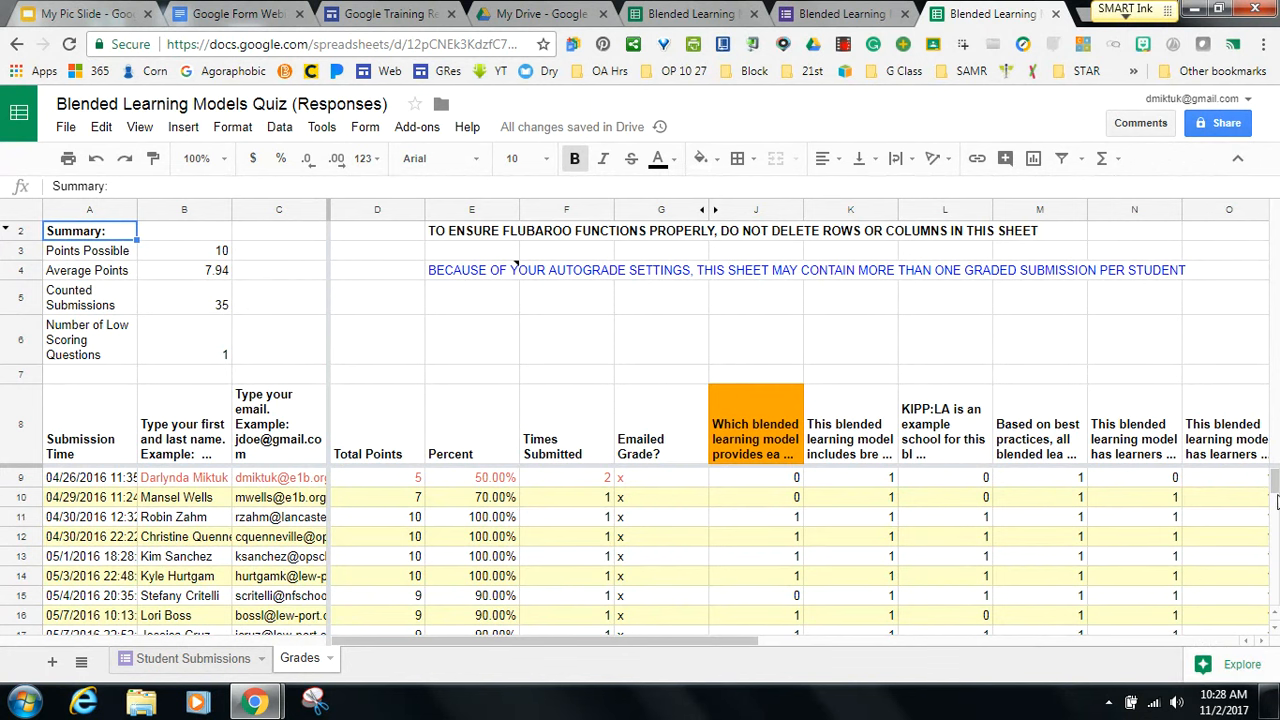
mouse_move(1275, 481)
mouse_down()
mouse_move(1275, 499)
mouse_move(1275, 483)
mouse_up()
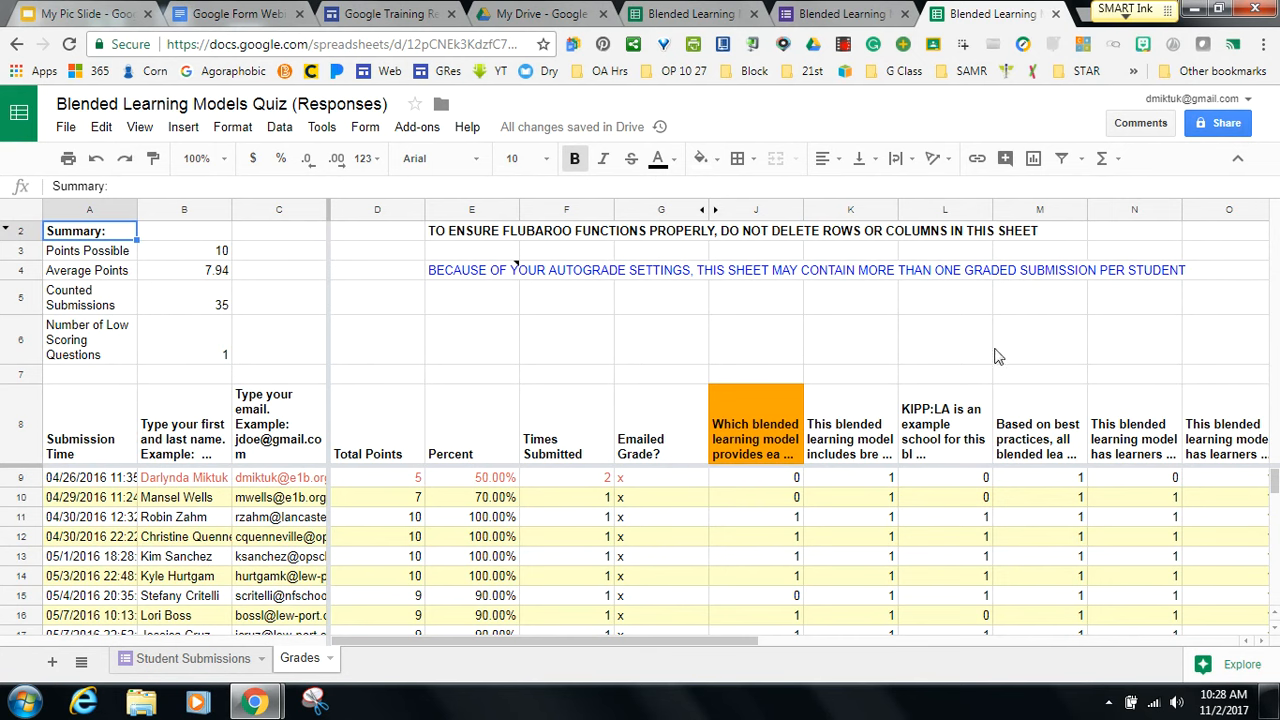
drag(1275, 640, 1276, 636)
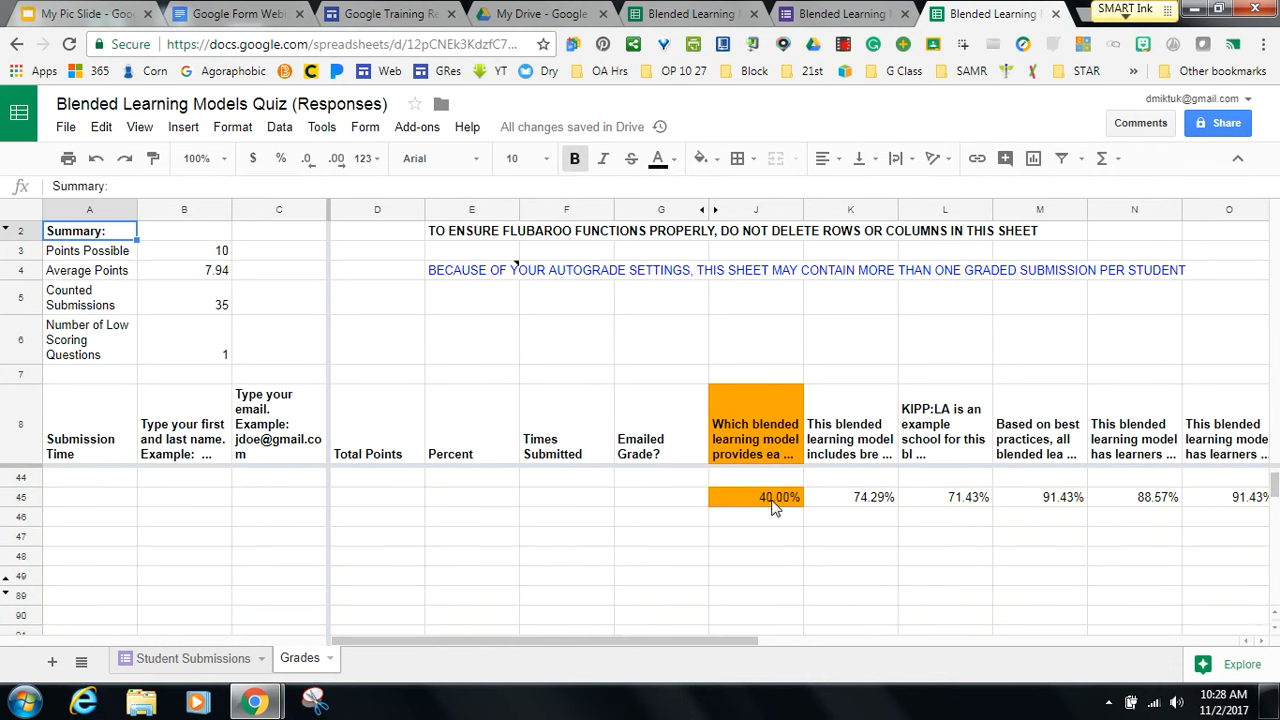
click(750, 424)
double_click(750, 424)
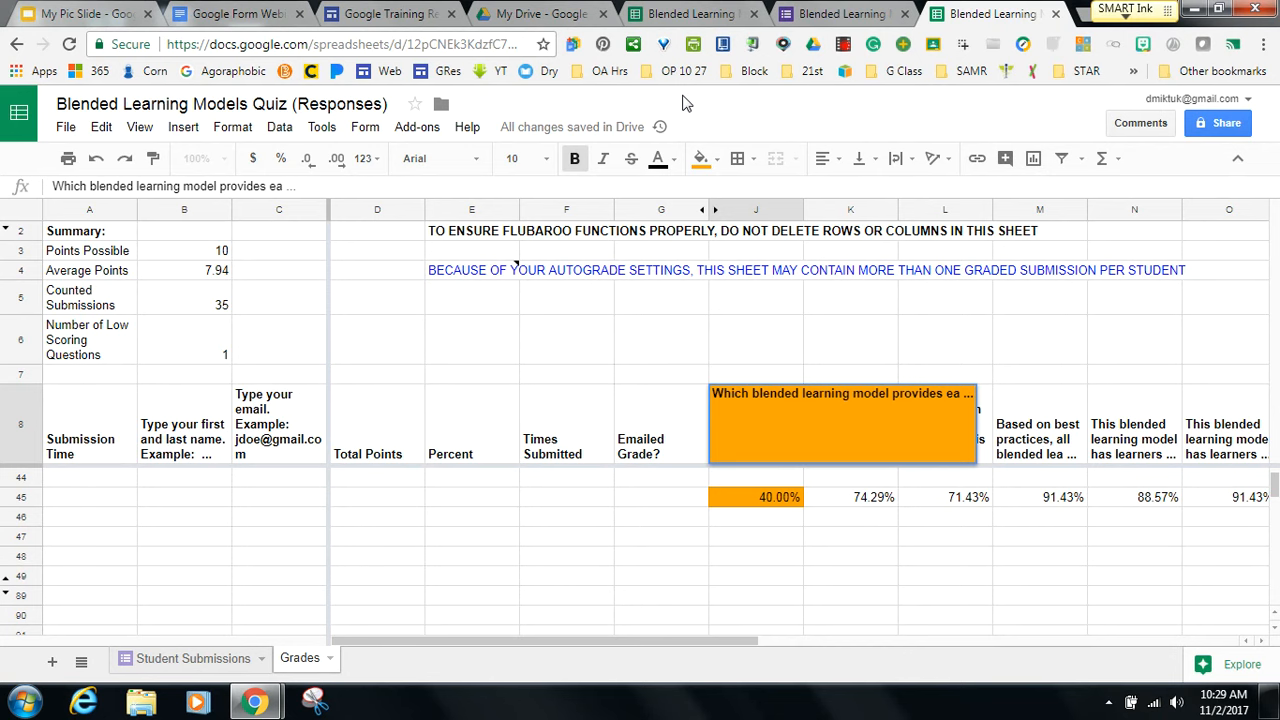
Search My Drive for 'end of' and open the End of Course Survey Coding in the Elementary Classroom form.
click(527, 15)
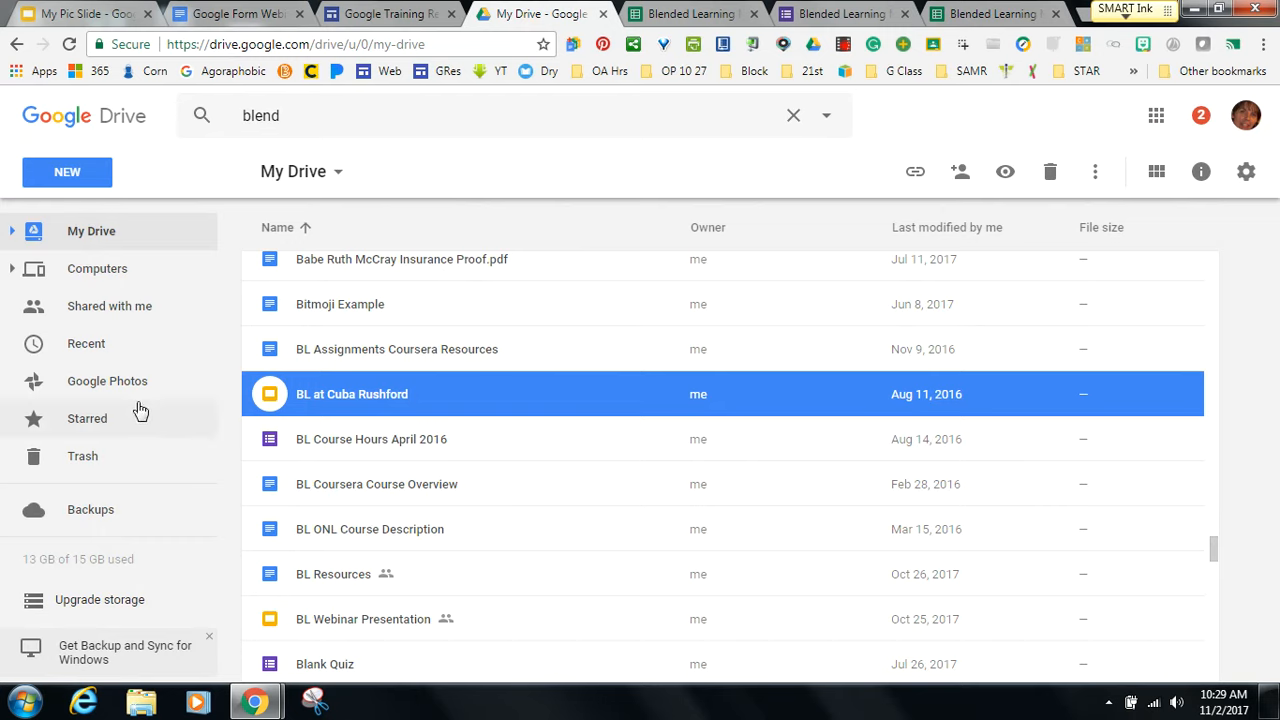
click(300, 115)
key(BackSpace)
key(BackSpace)
key(BackSpace)
key(BackSpace)
key(BackSpace)
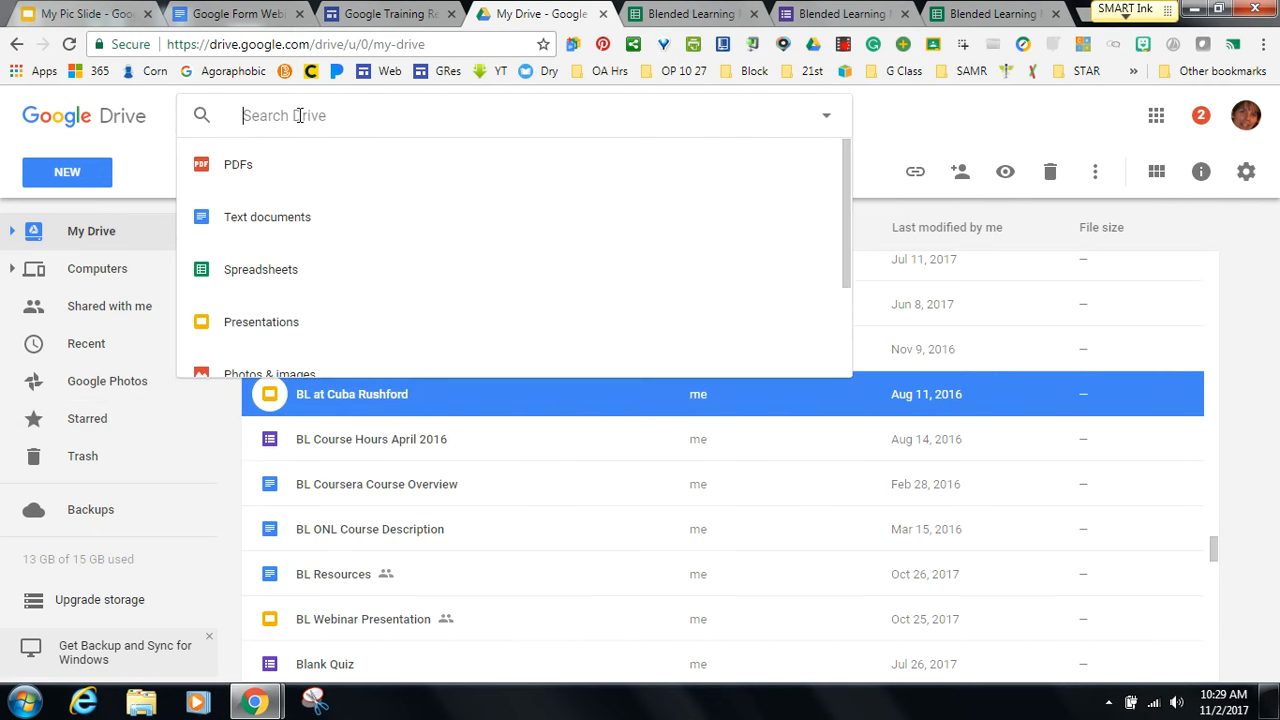
text(end of)
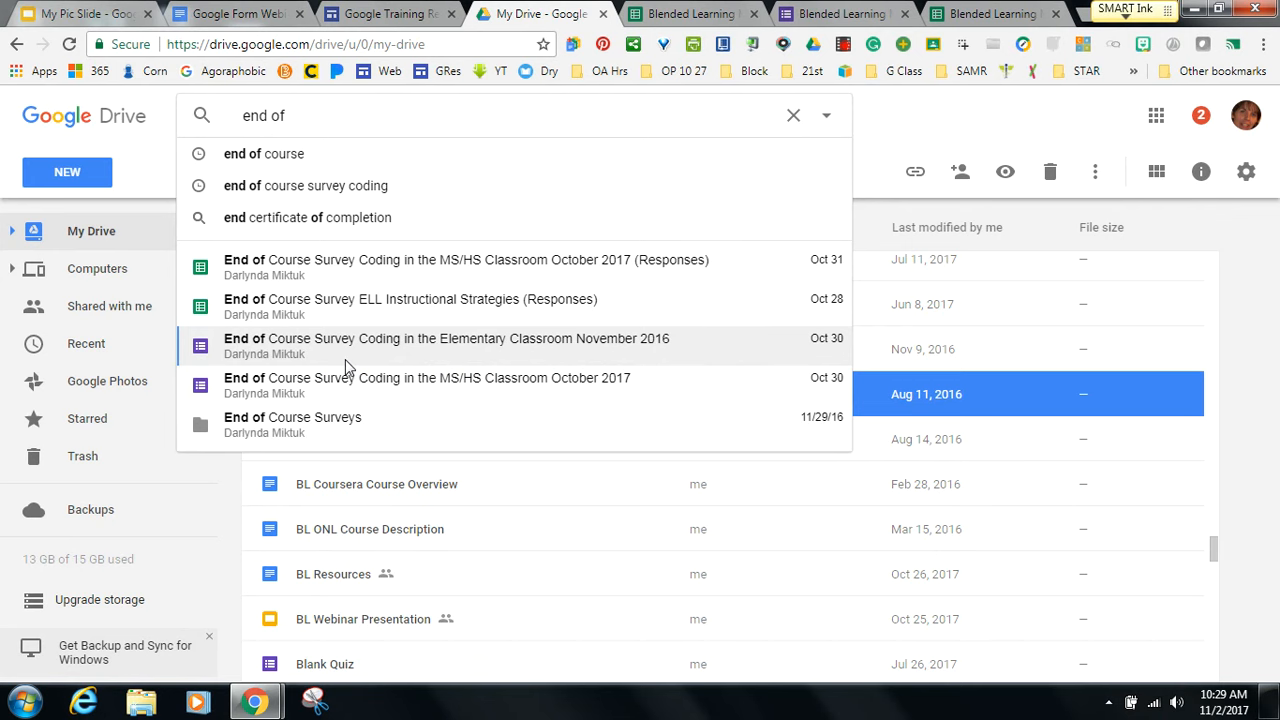
click(345, 359)
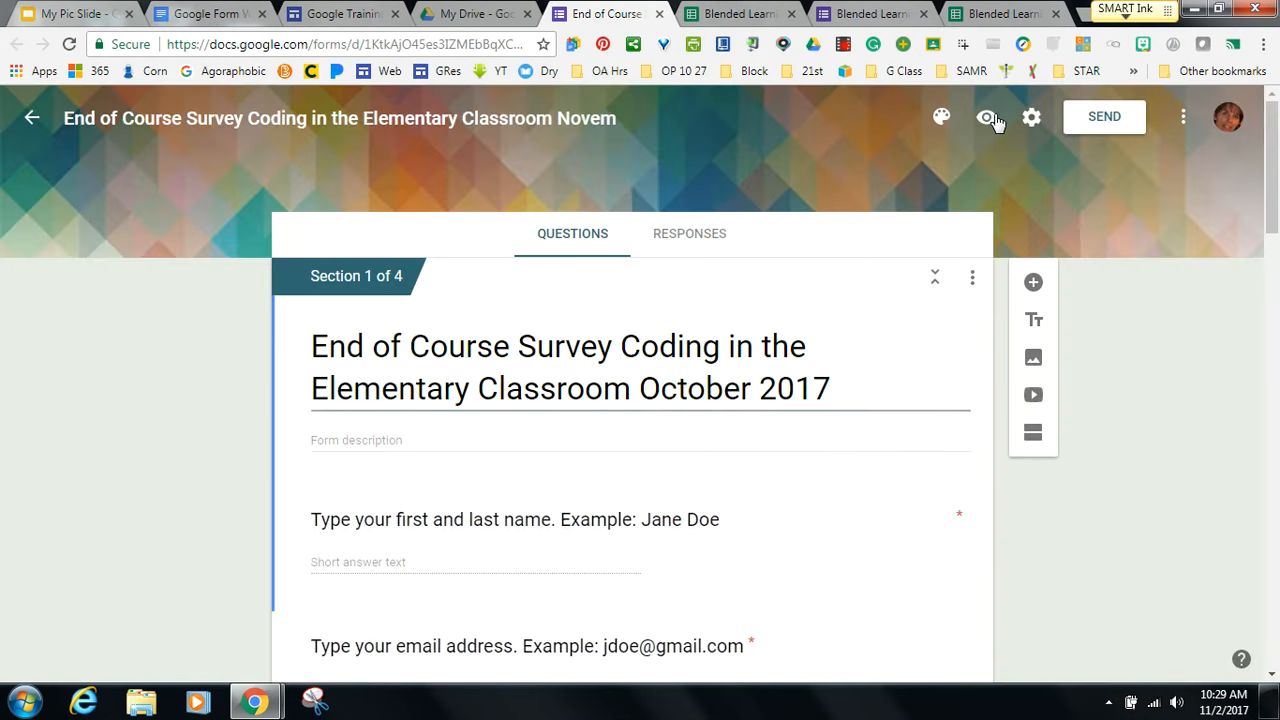
Preview the survey and enter the respondent's name and e-mail address.
click(988, 118)
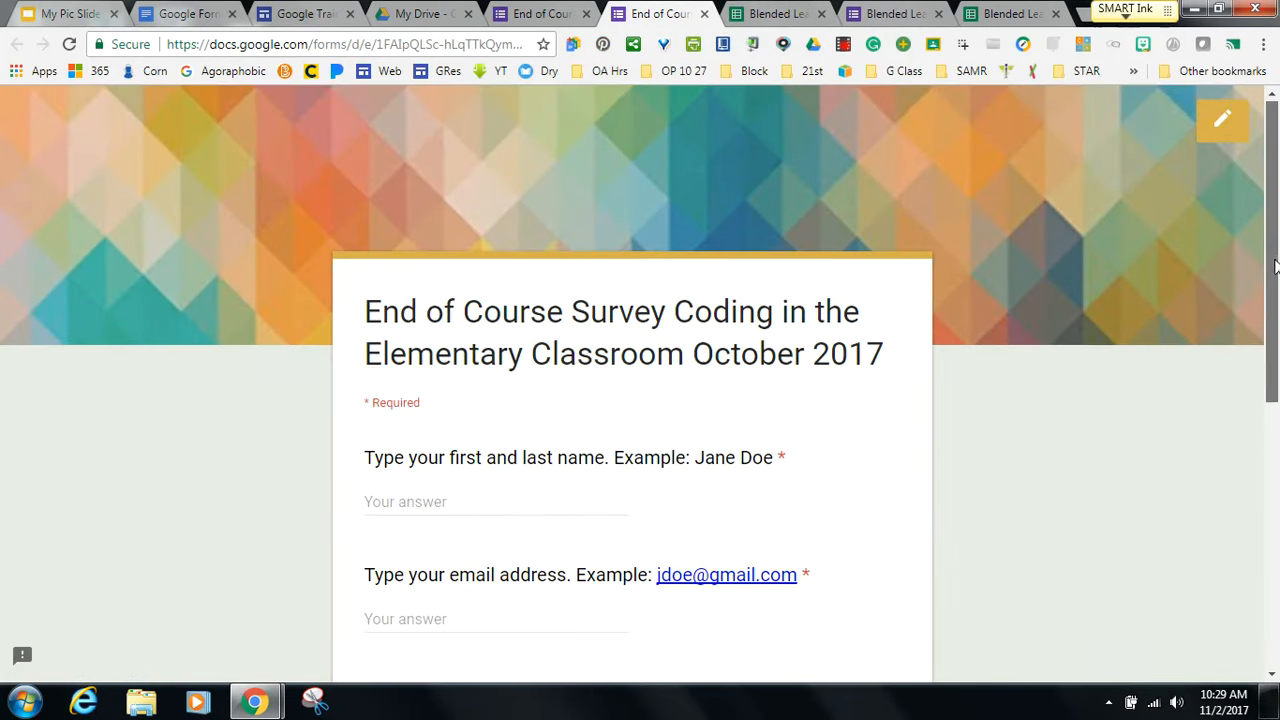
drag(1271, 264, 1272, 342)
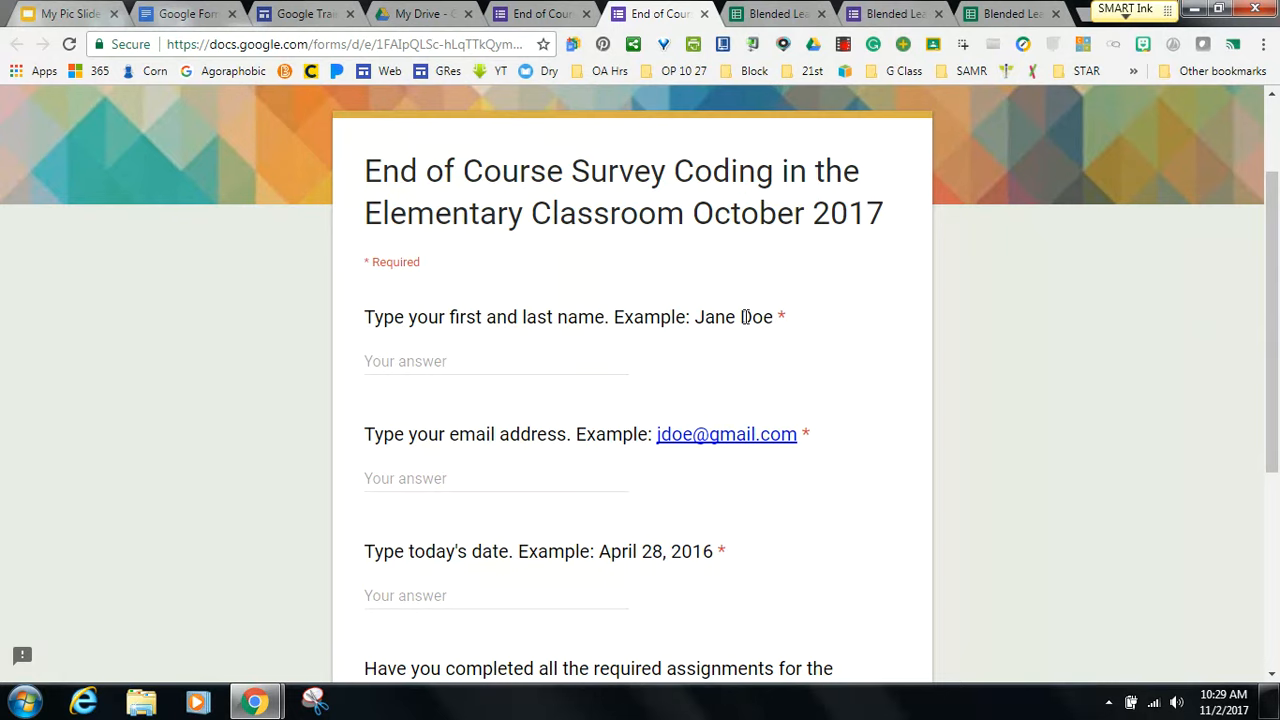
click(478, 354)
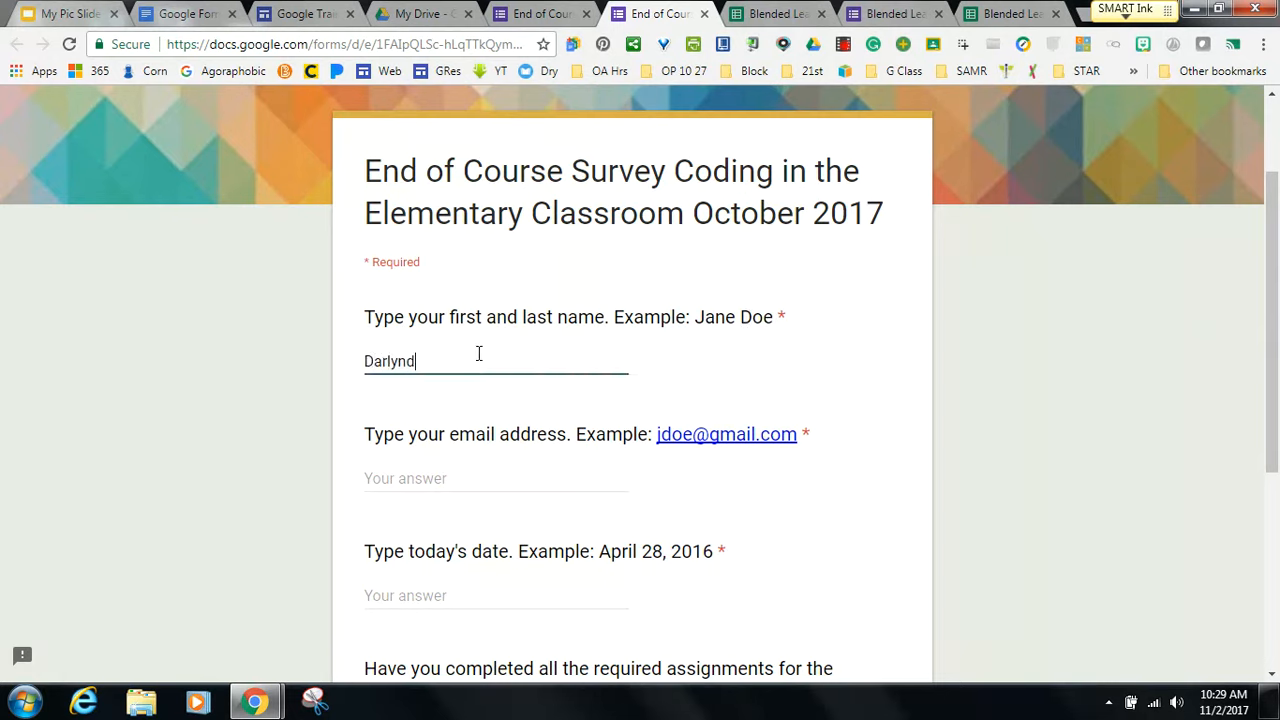
click(420, 480)
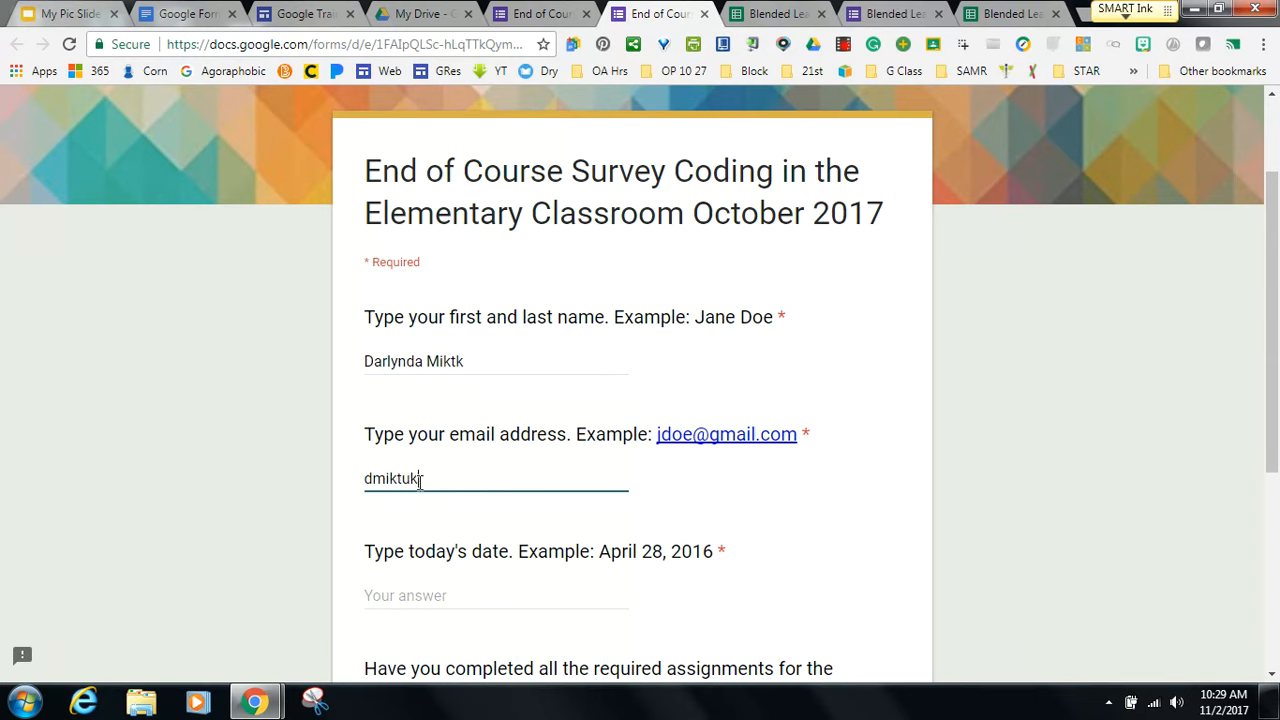
drag(419, 481, 877, 517)
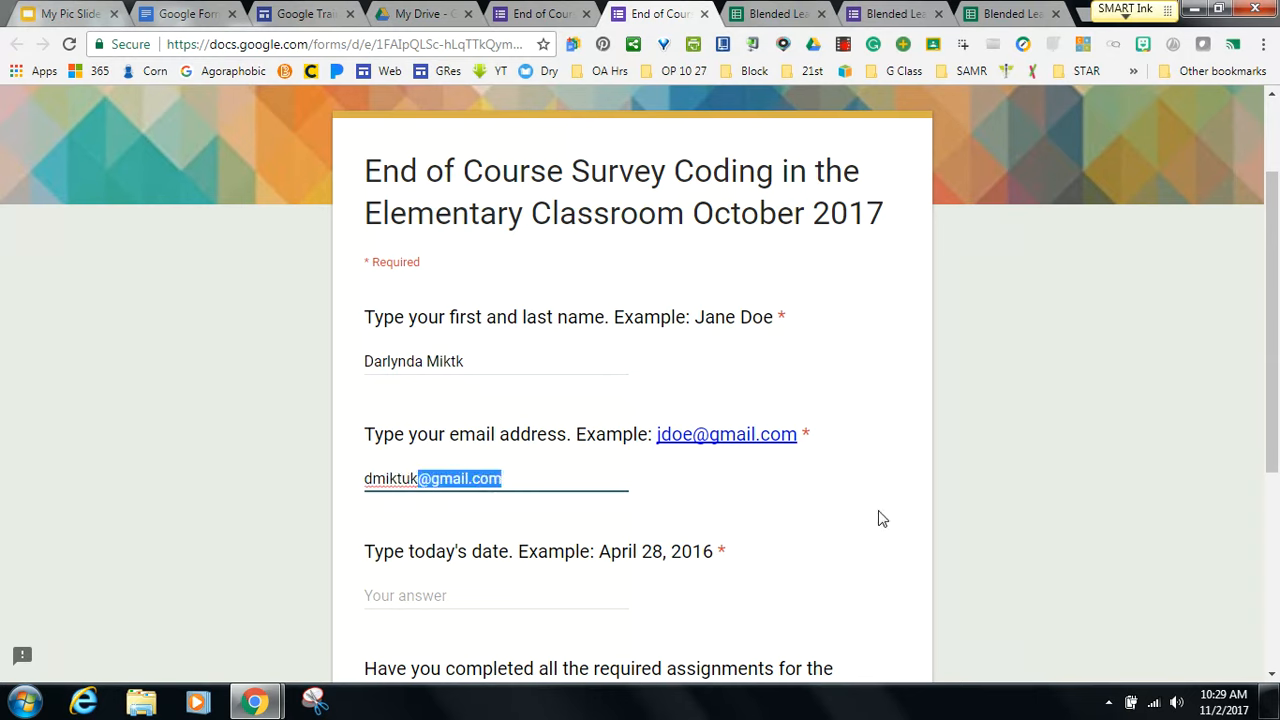
Enter the date November 2, 2017, answer Yes to the assignments question, and continue.
drag(1274, 437, 1272, 485)
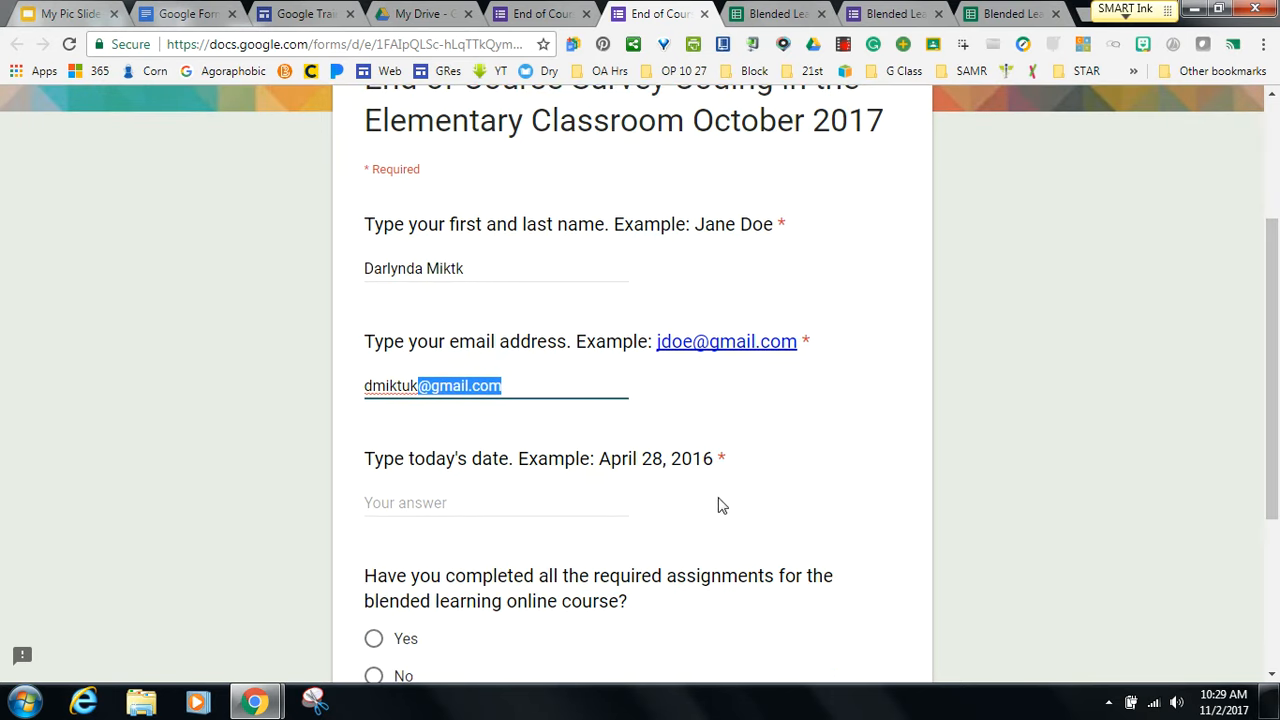
click(459, 505)
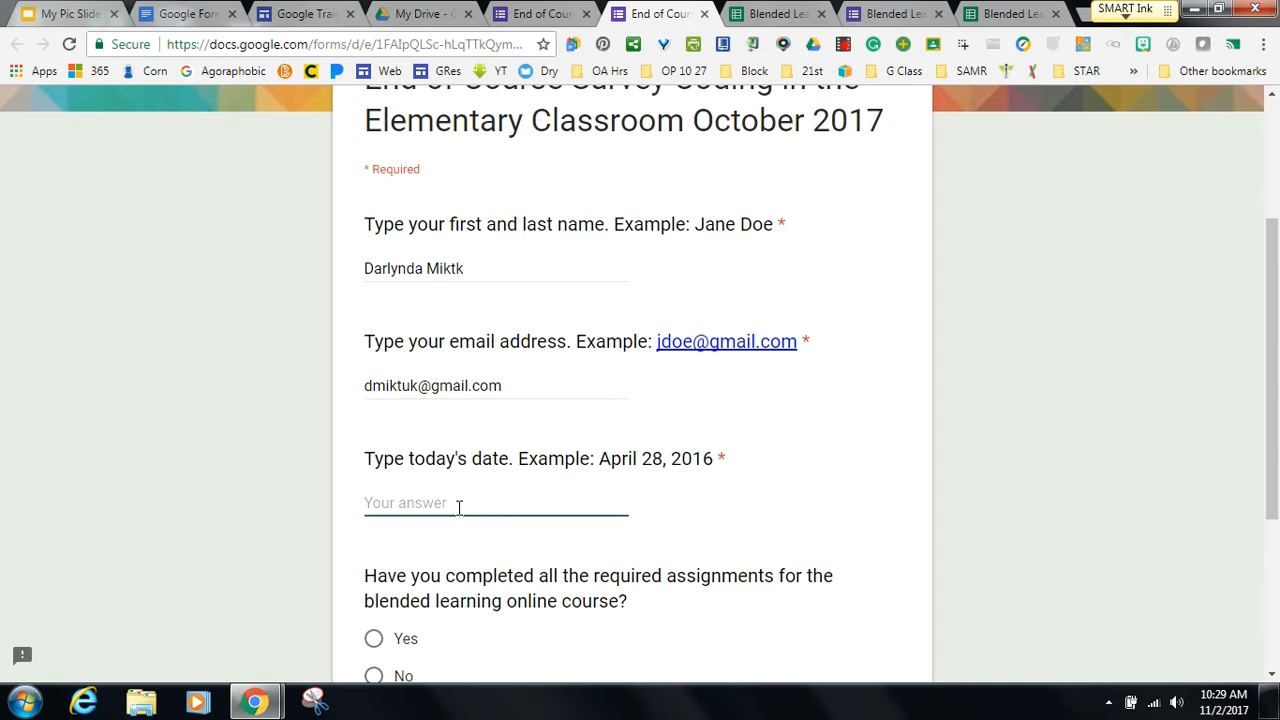
text(November 2, 2017)
drag(1269, 395, 1273, 494)
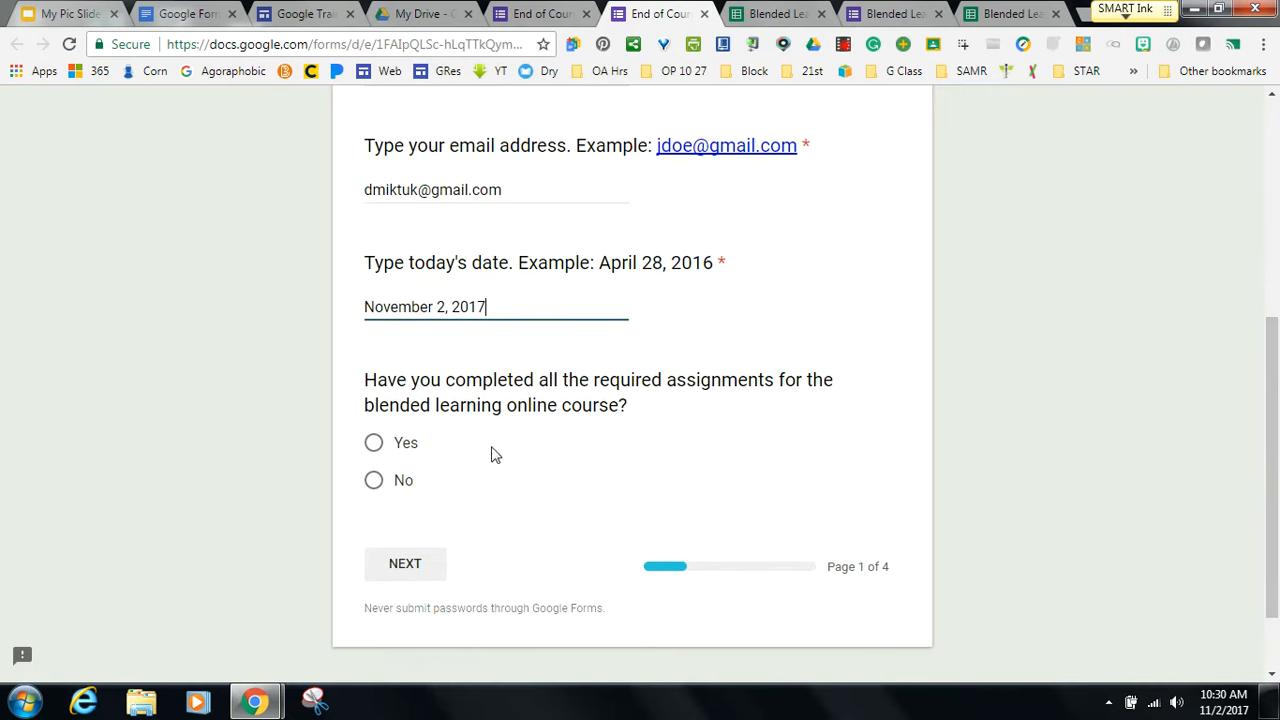
click(372, 446)
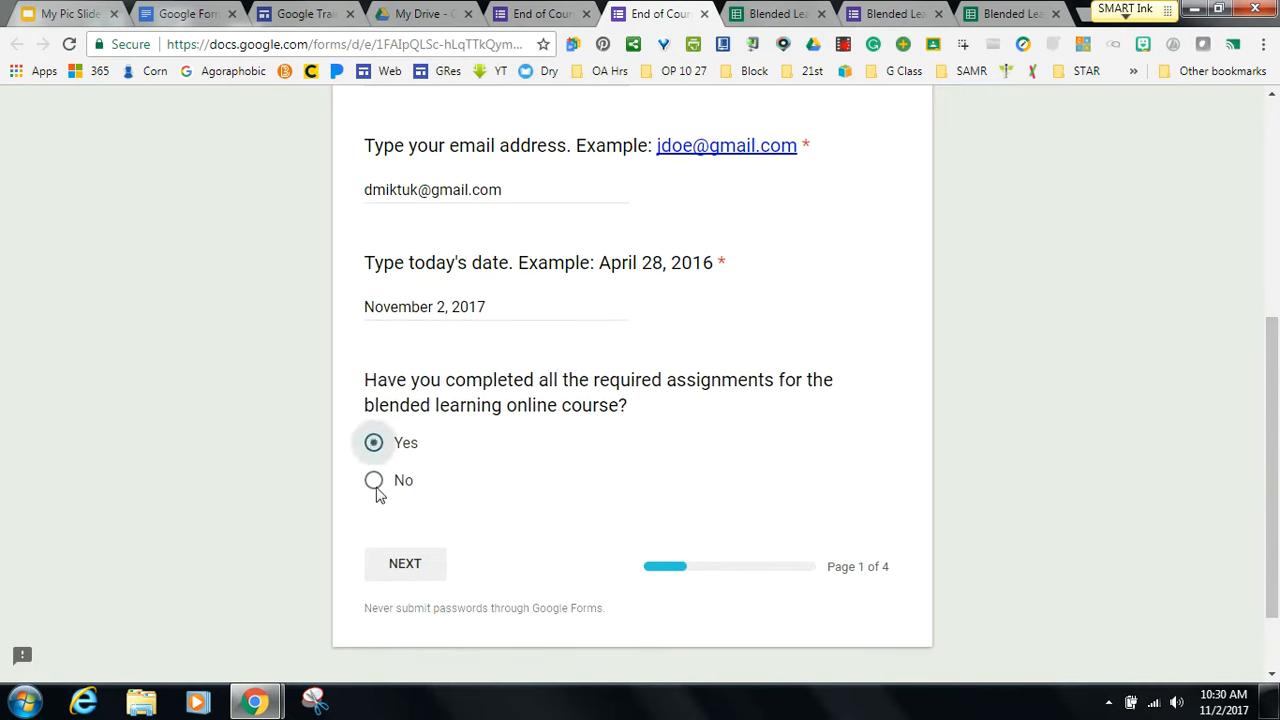
click(405, 566)
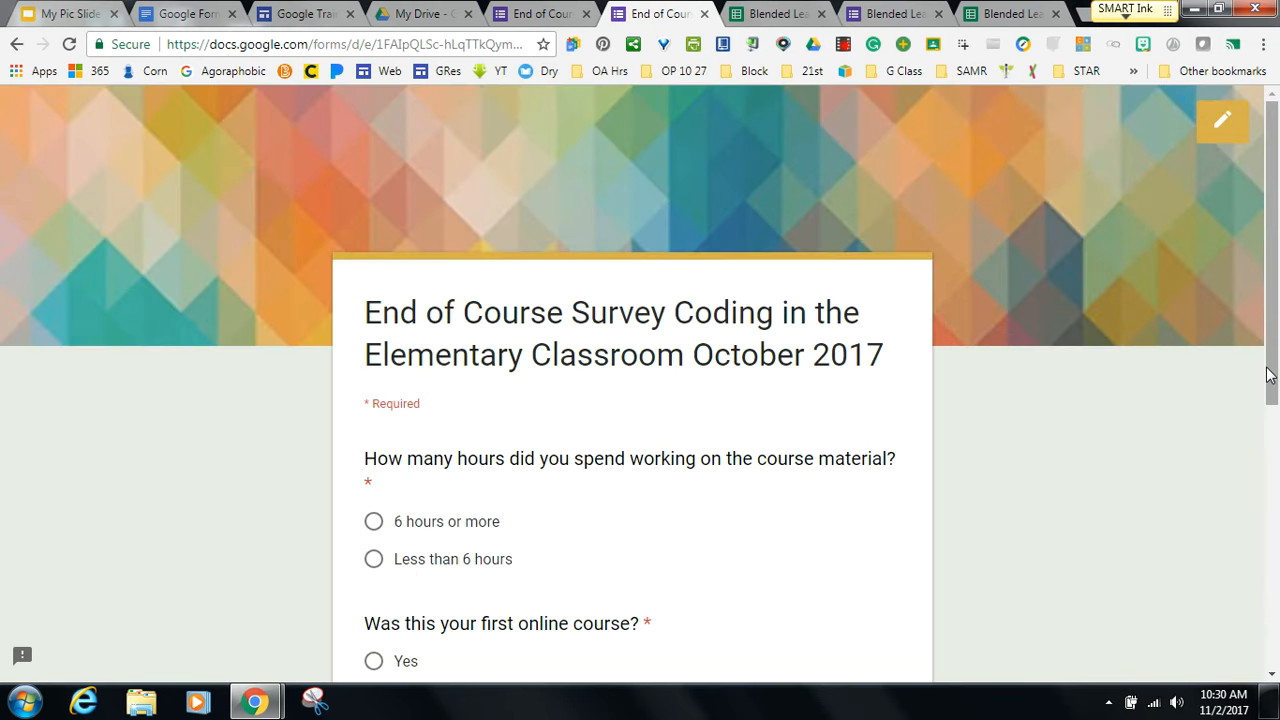
Answer Less than 6 hours, No to first online course, and 'everything' for what was liked.
drag(1271, 378, 1268, 465)
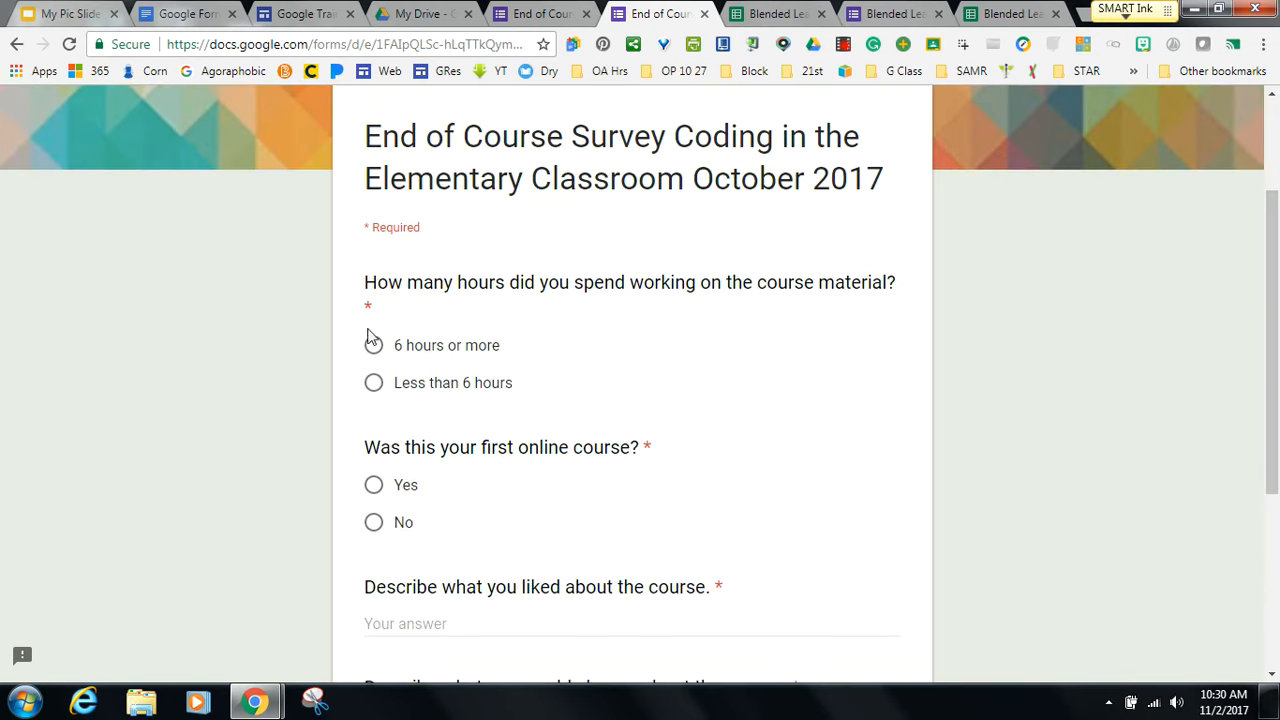
click(374, 384)
click(373, 522)
drag(1273, 388, 1273, 443)
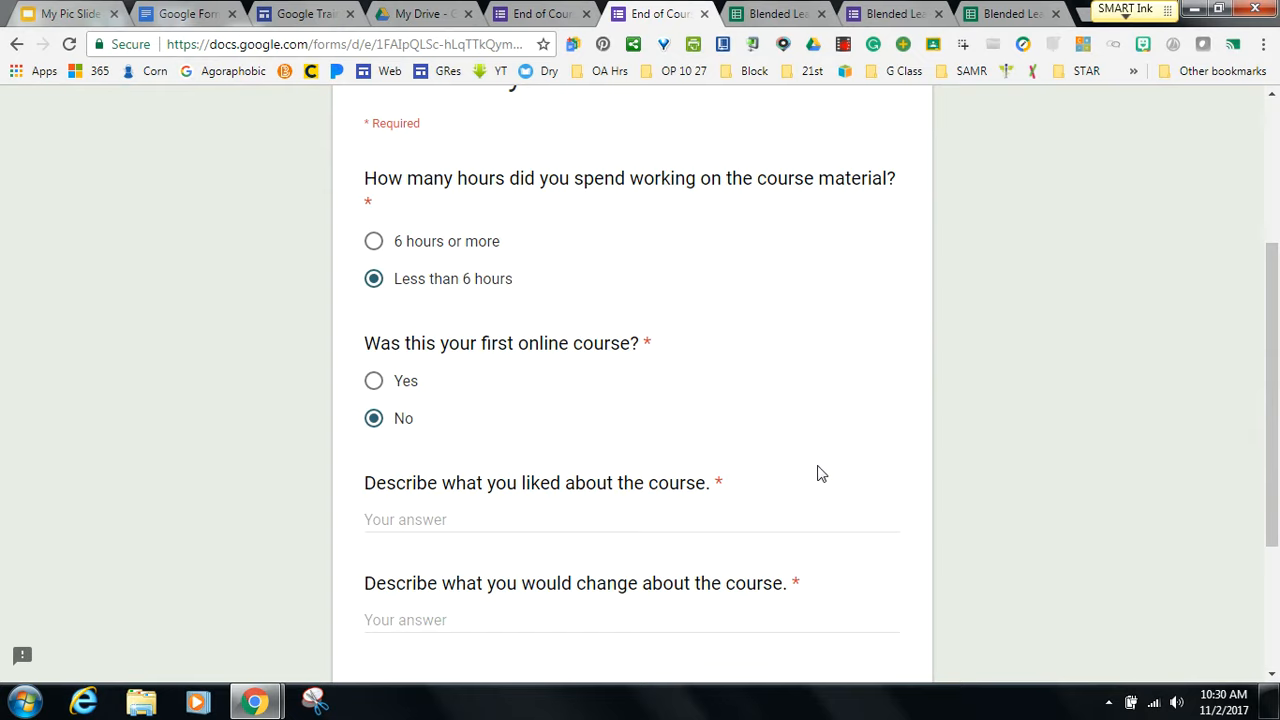
click(411, 519)
text(everthing)
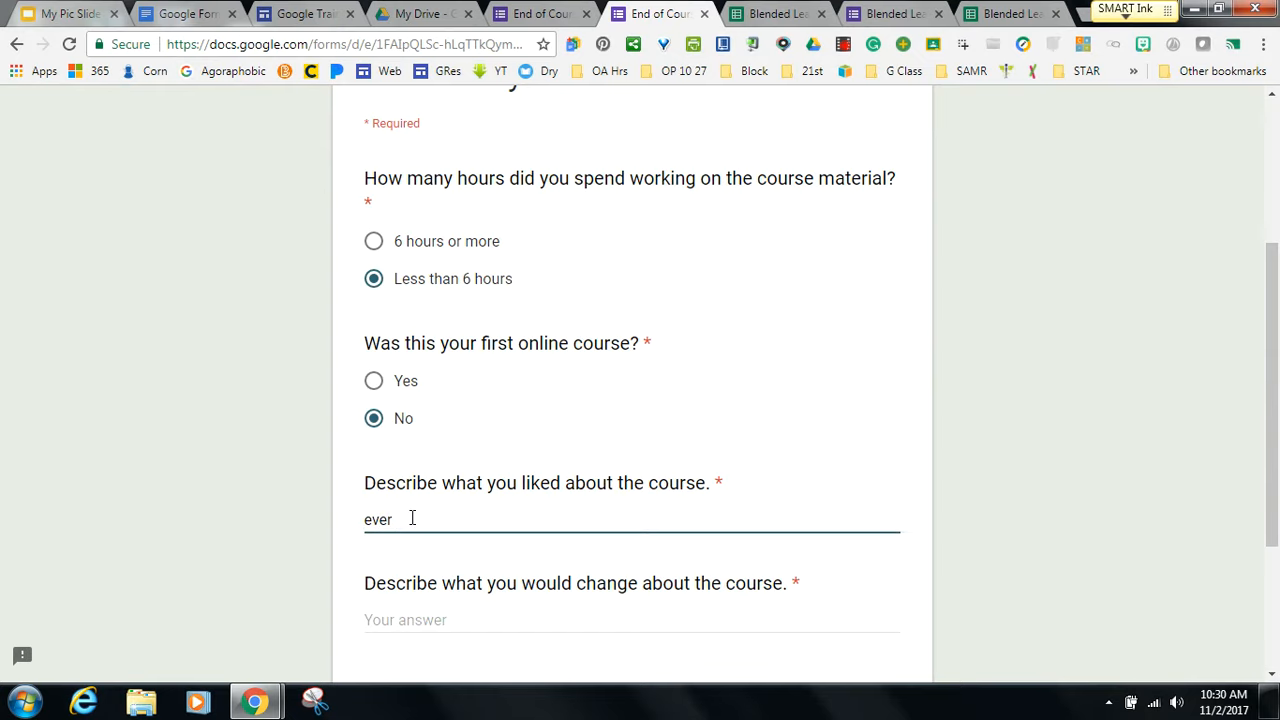
Answer 'nothing' for what should change, then go to the last page and submit the survey.
click(437, 624)
text(o)
key(BackSpace)
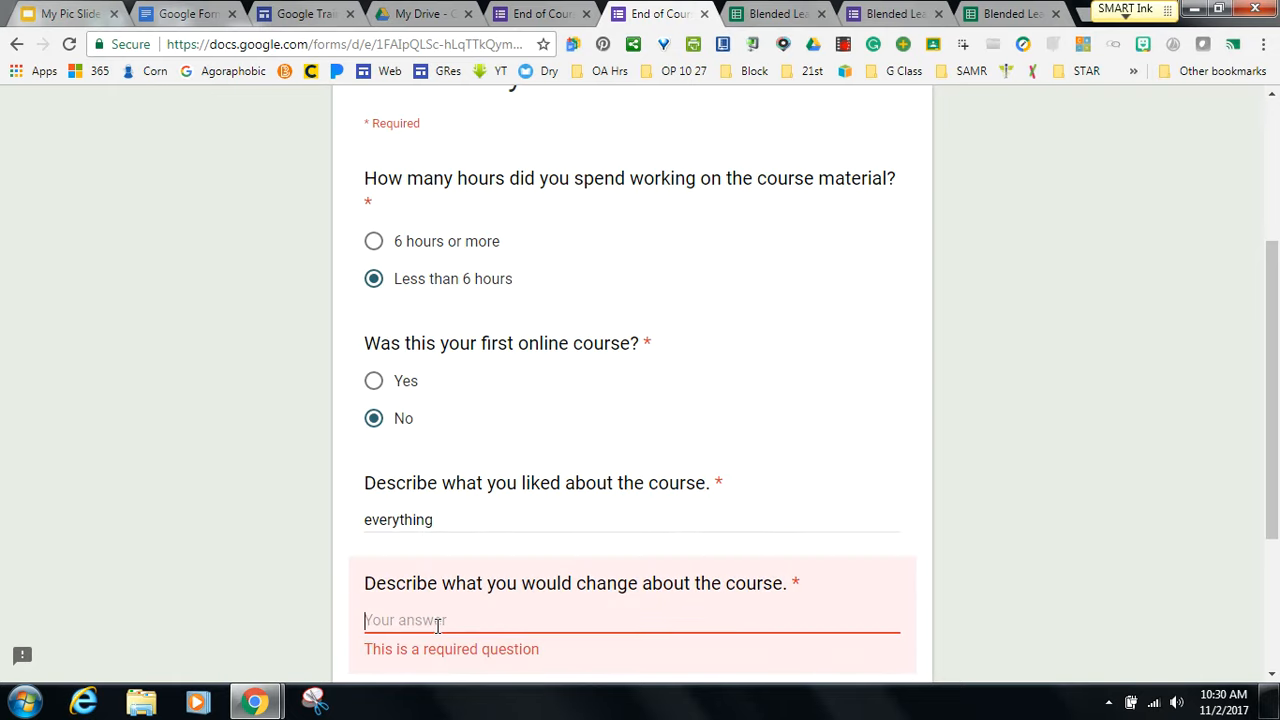
text(nothing)
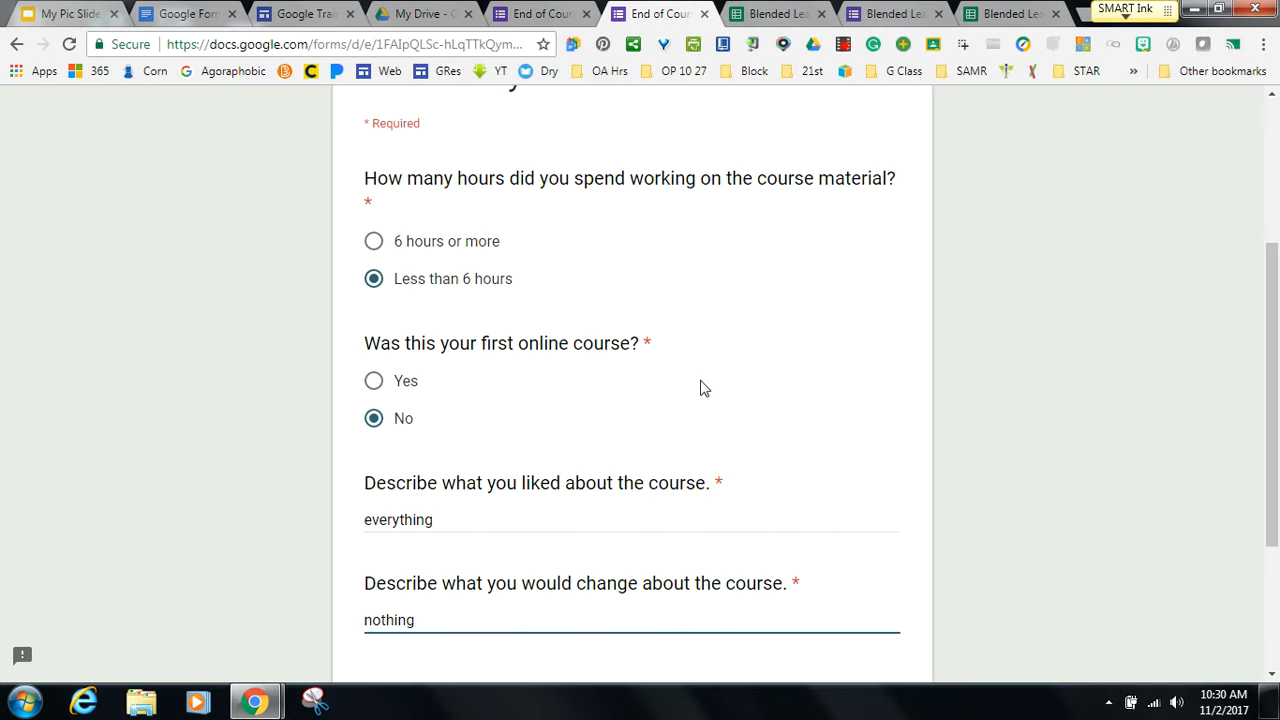
drag(1273, 450, 1273, 521)
click(512, 570)
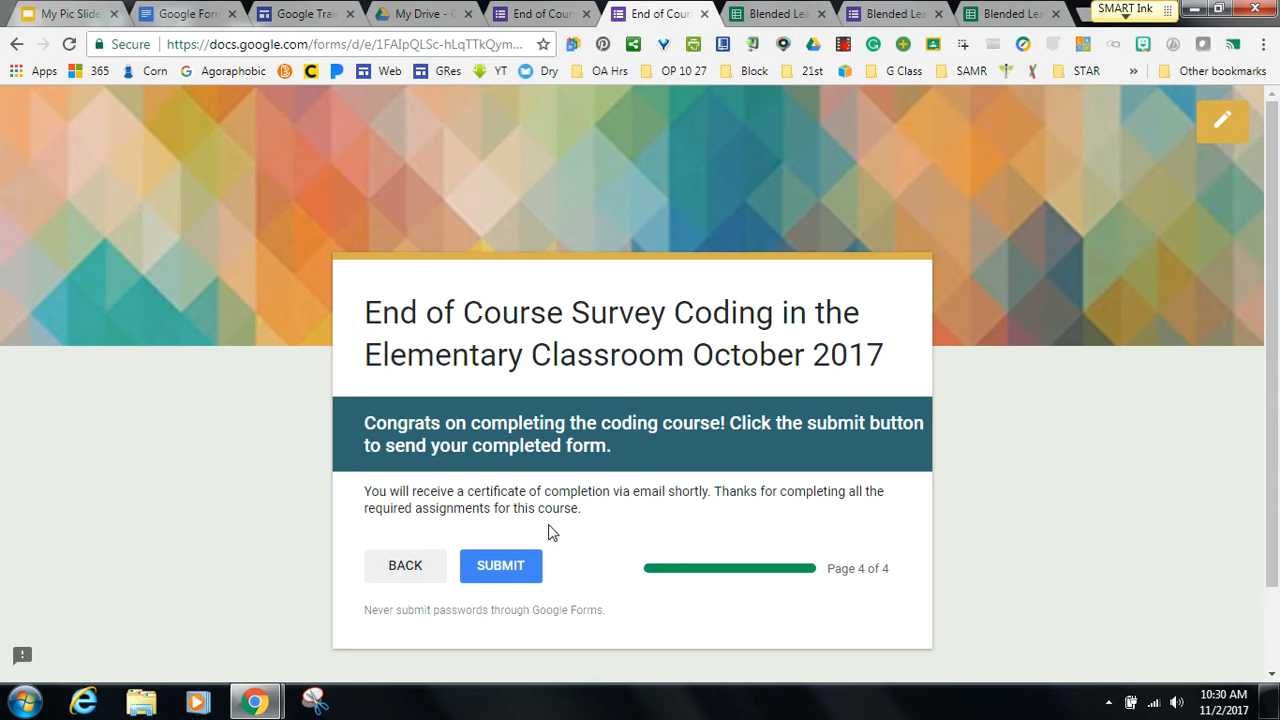
click(499, 568)
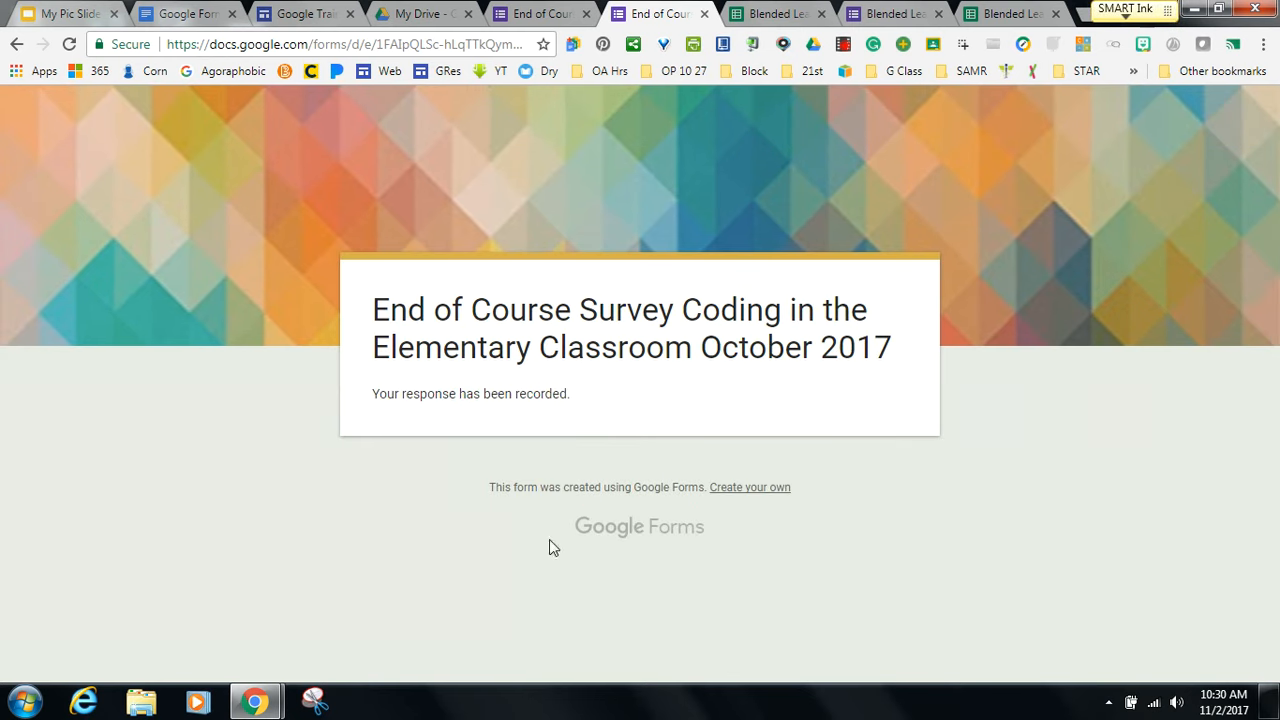
click(1084, 14)
Go to Gmail, dismiss the Bitmoji notice, and refresh the inbox until the certificate email arrives.
text(gmail)
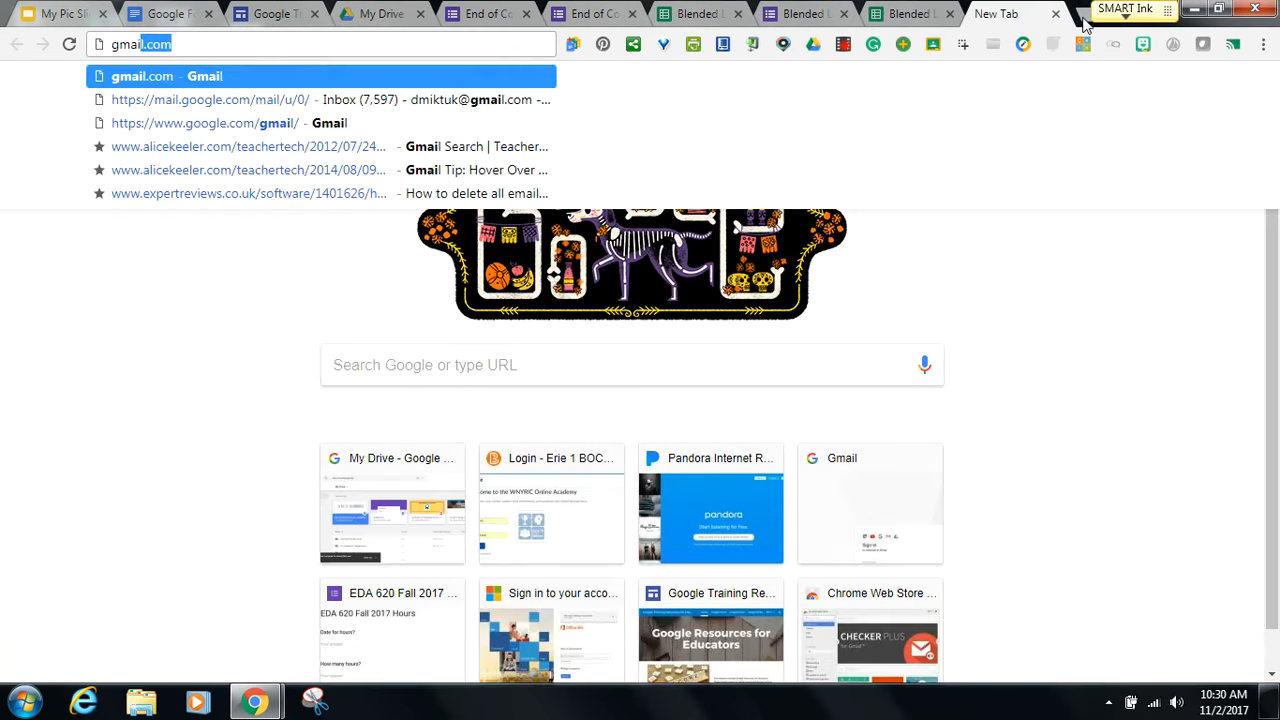
key(Return)
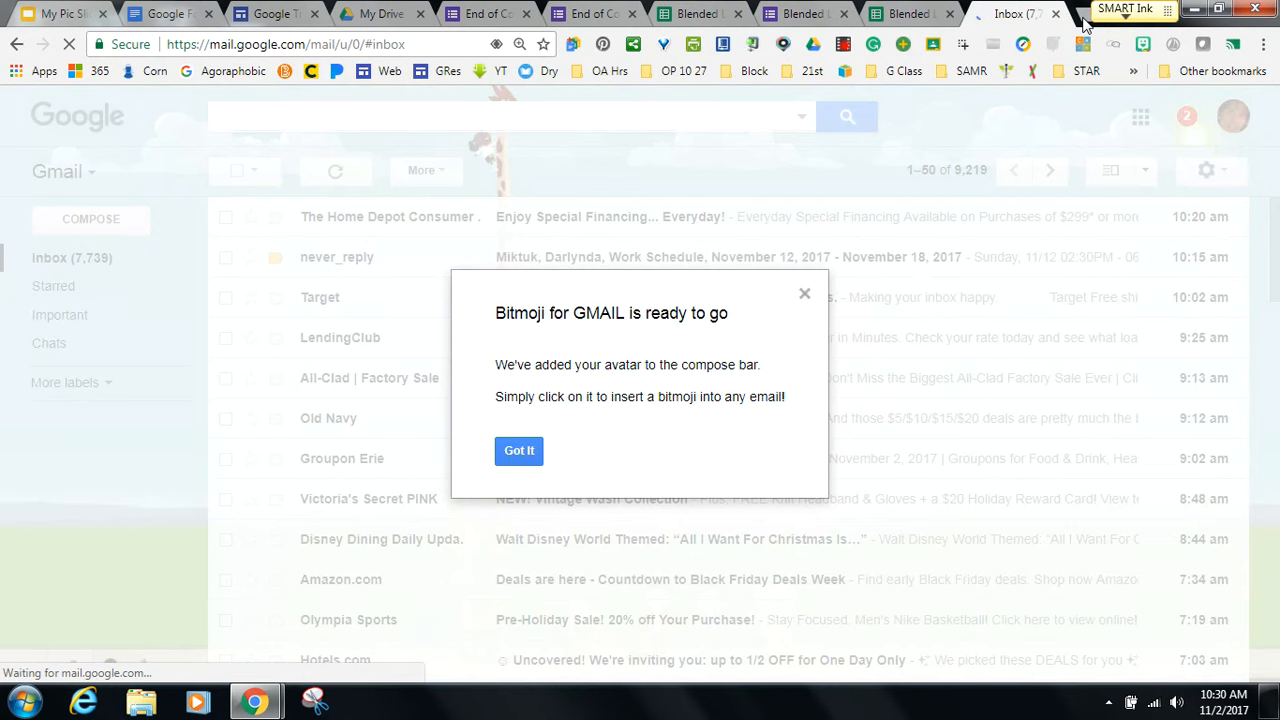
click(517, 451)
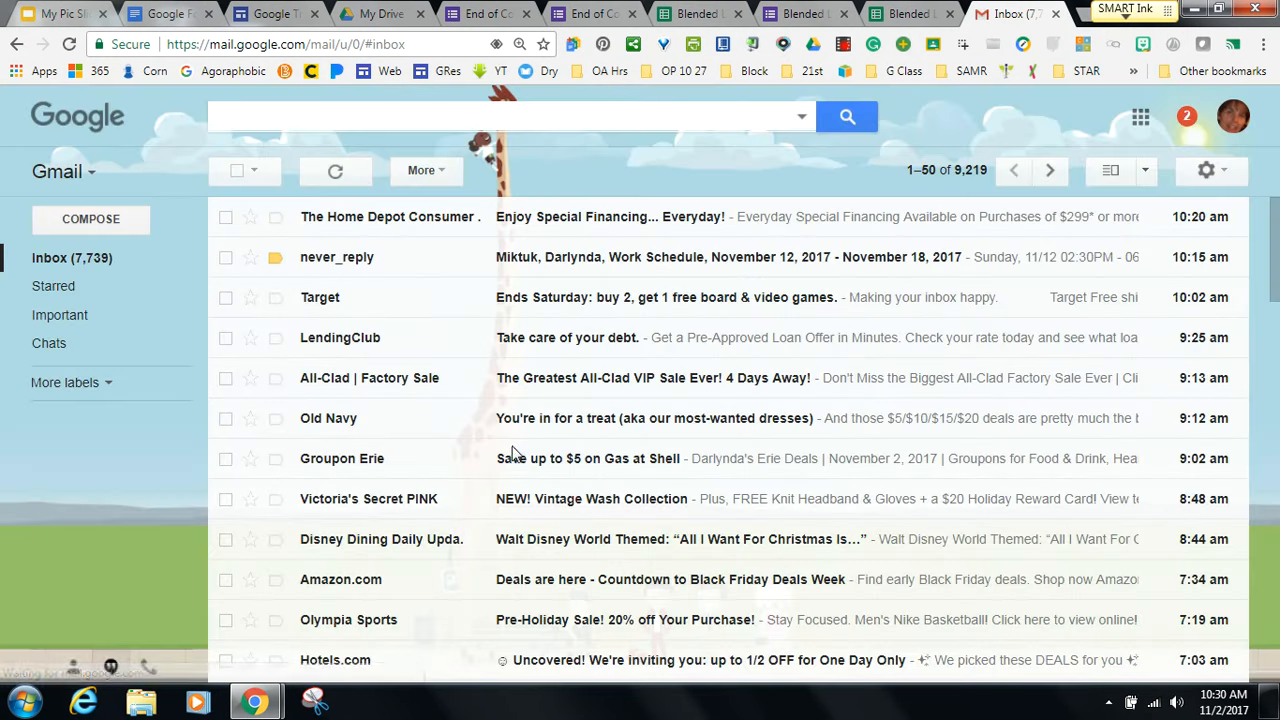
click(335, 170)
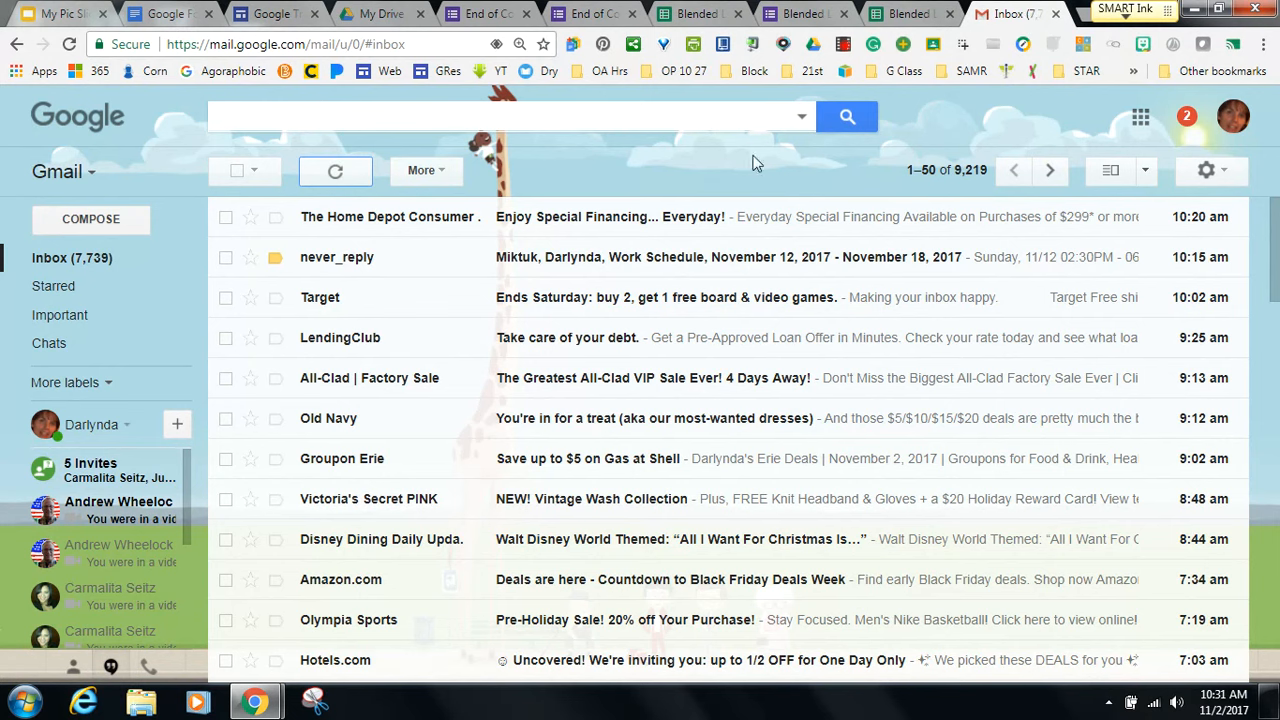
click(912, 14)
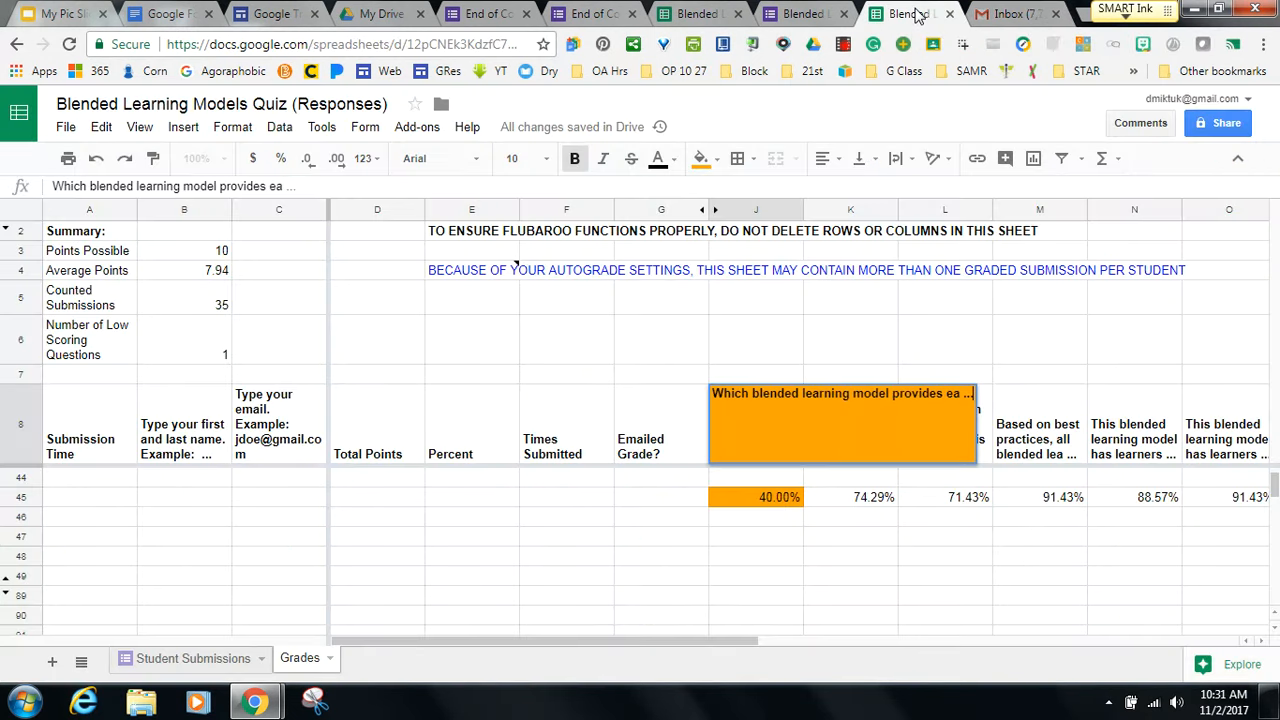
click(997, 15)
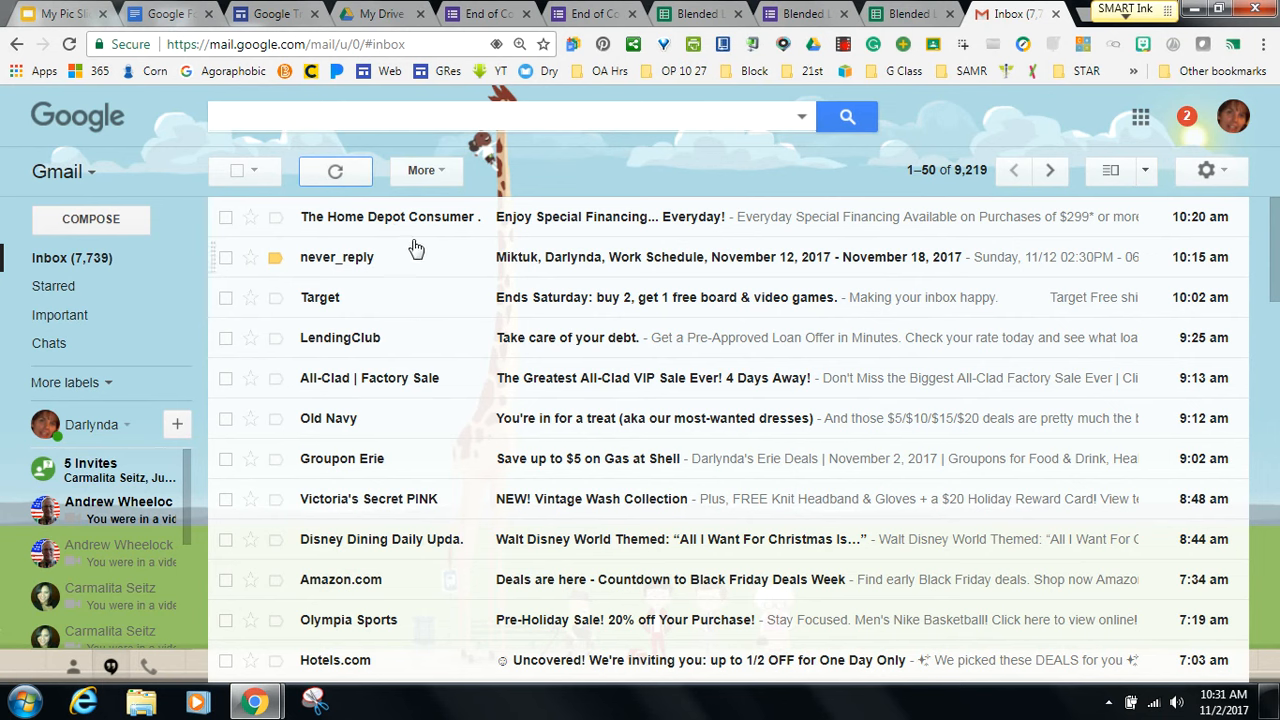
click(337, 172)
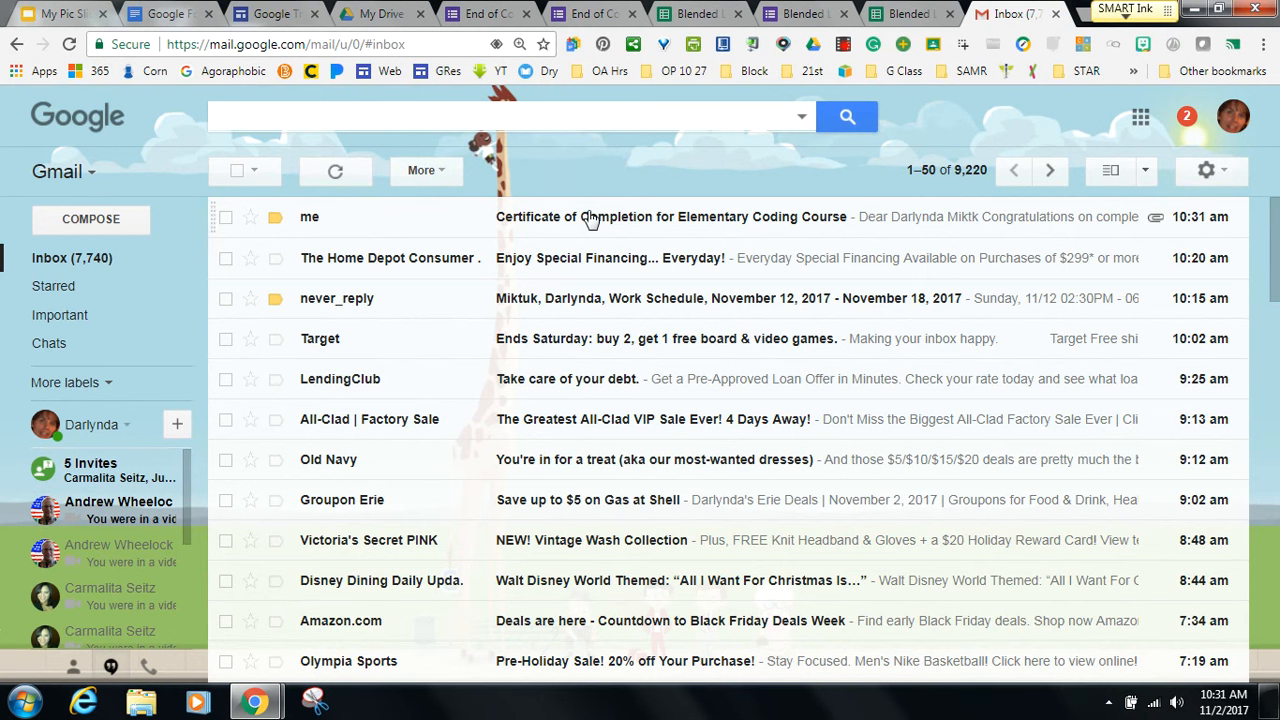
Open the Certificate of Completion email and download its PDF attachment, opening the file when done.
click(591, 218)
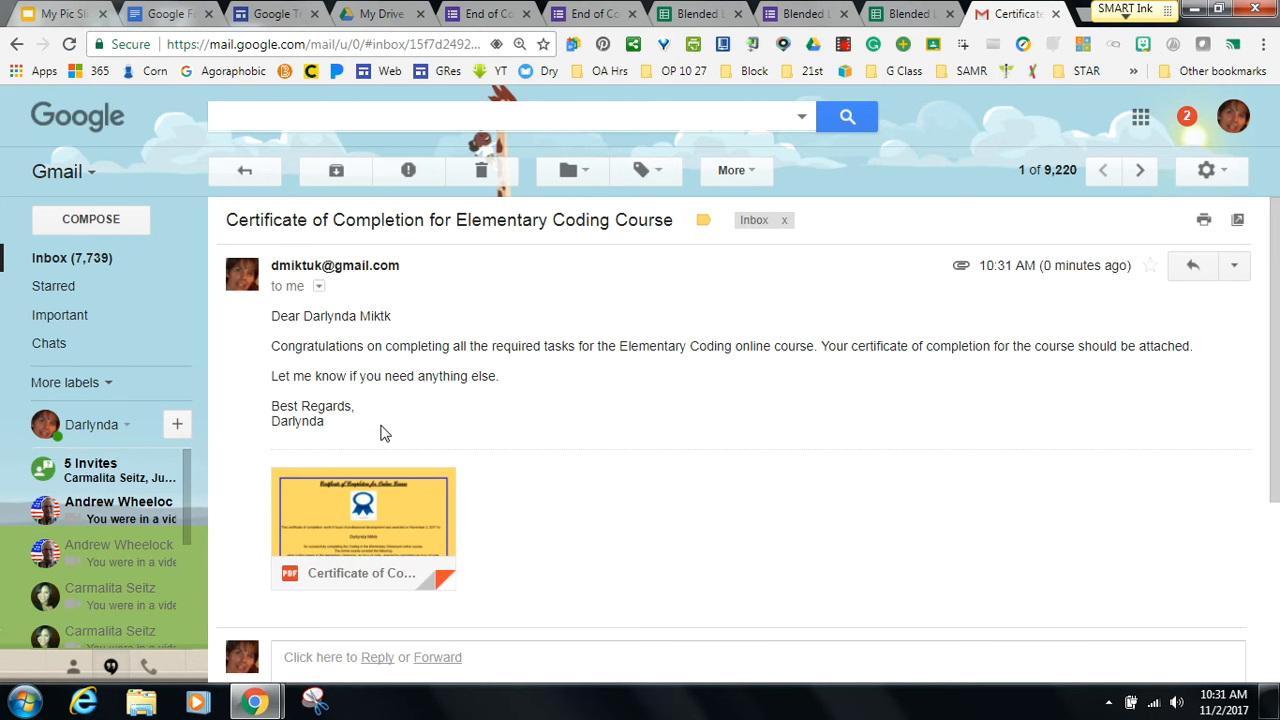
mouse_move(310, 472)
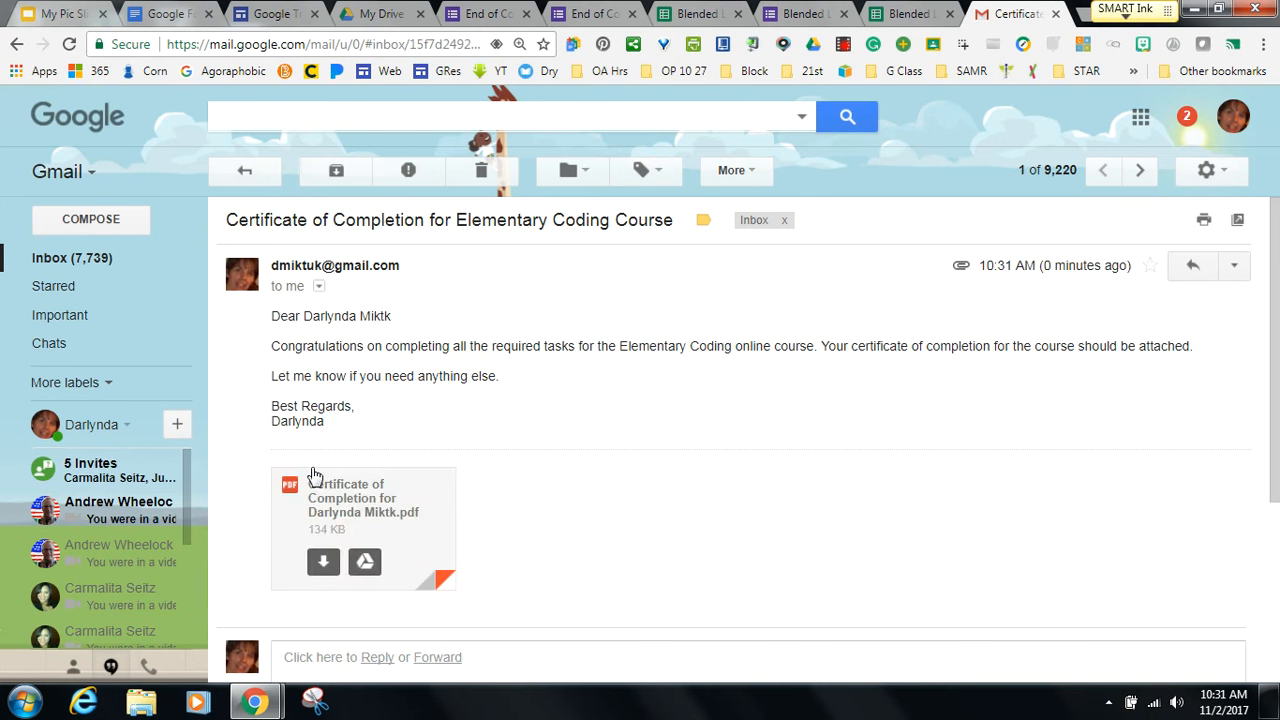
click(322, 560)
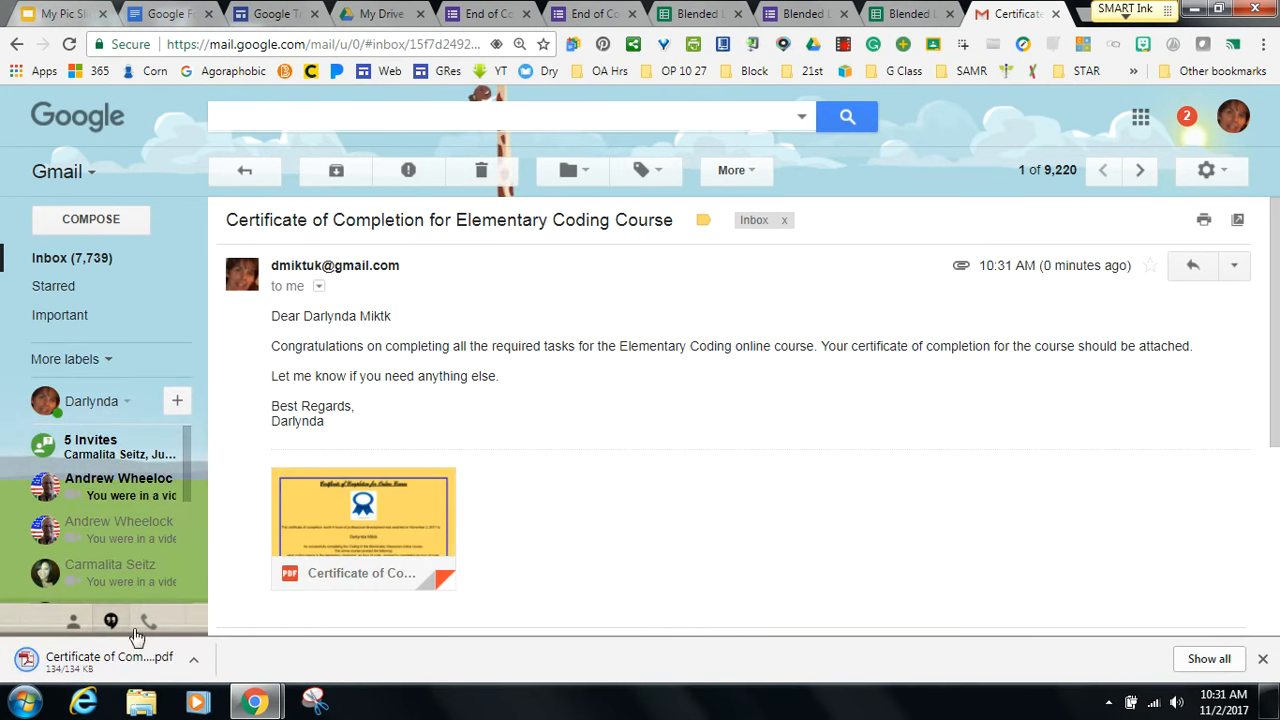
click(193, 660)
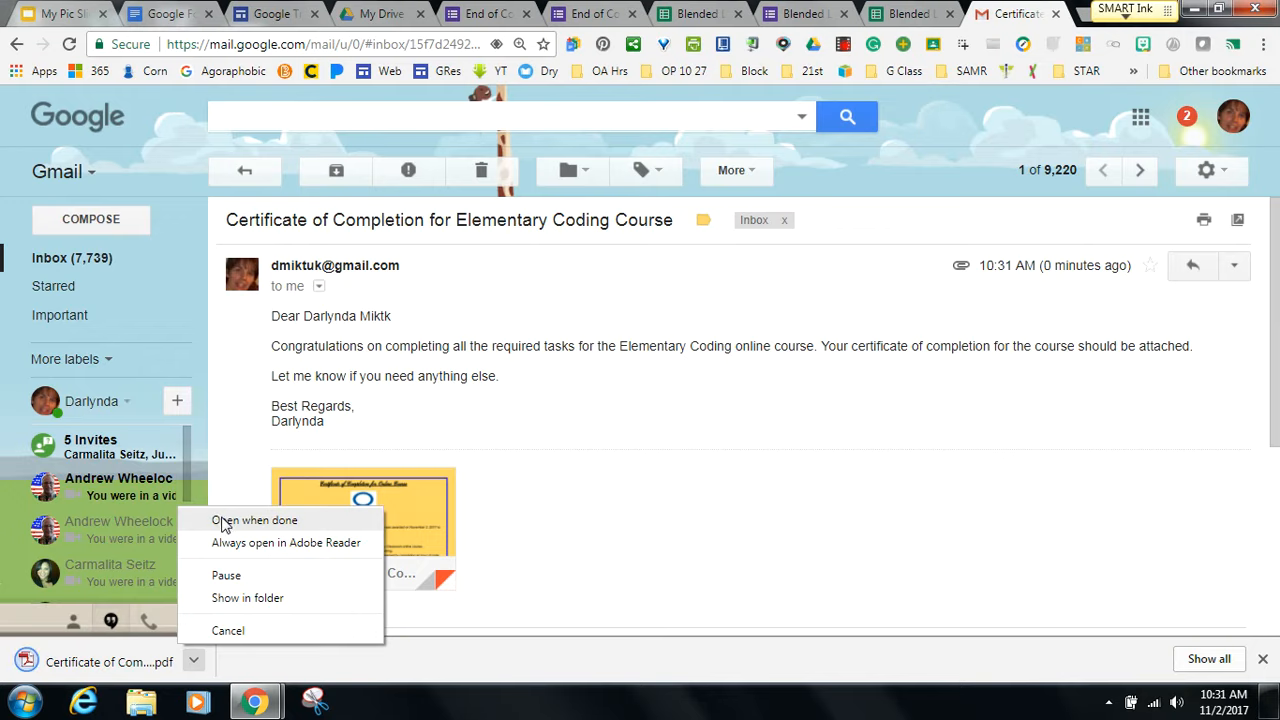
click(221, 519)
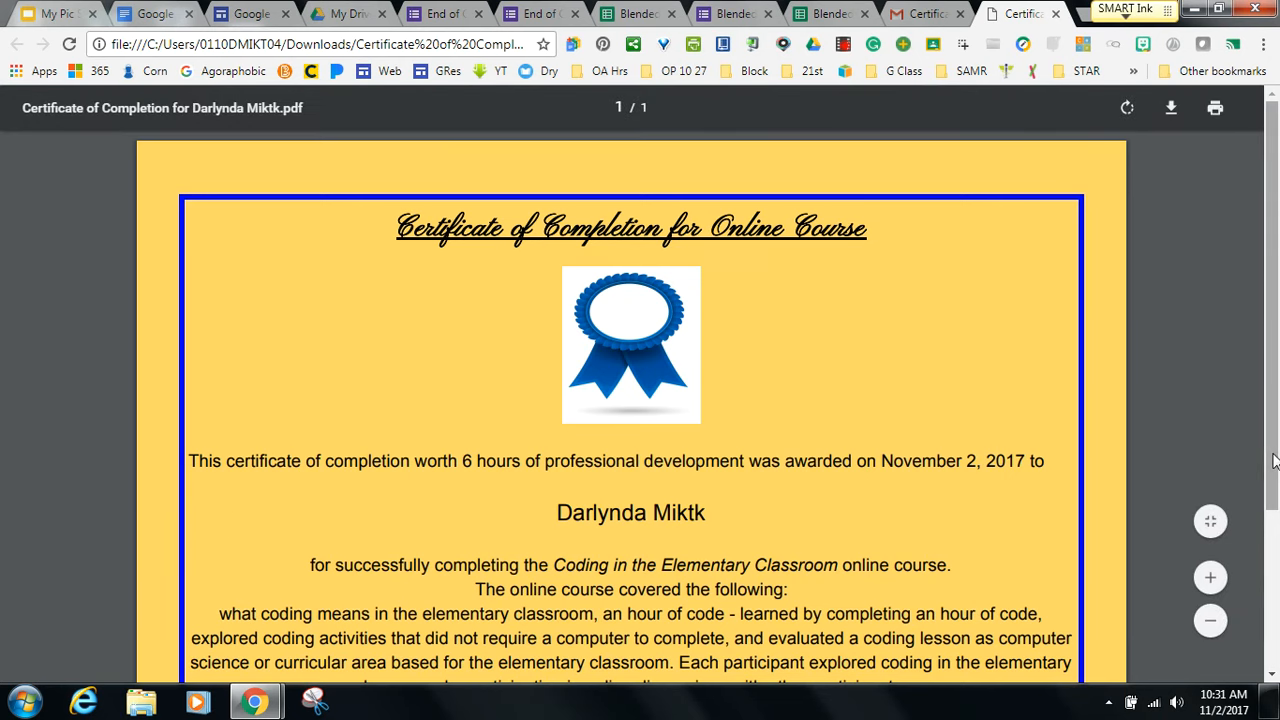
Scroll the certificate PDF to the facilitator signature, then close the PDF tab.
drag(1273, 463, 1264, 560)
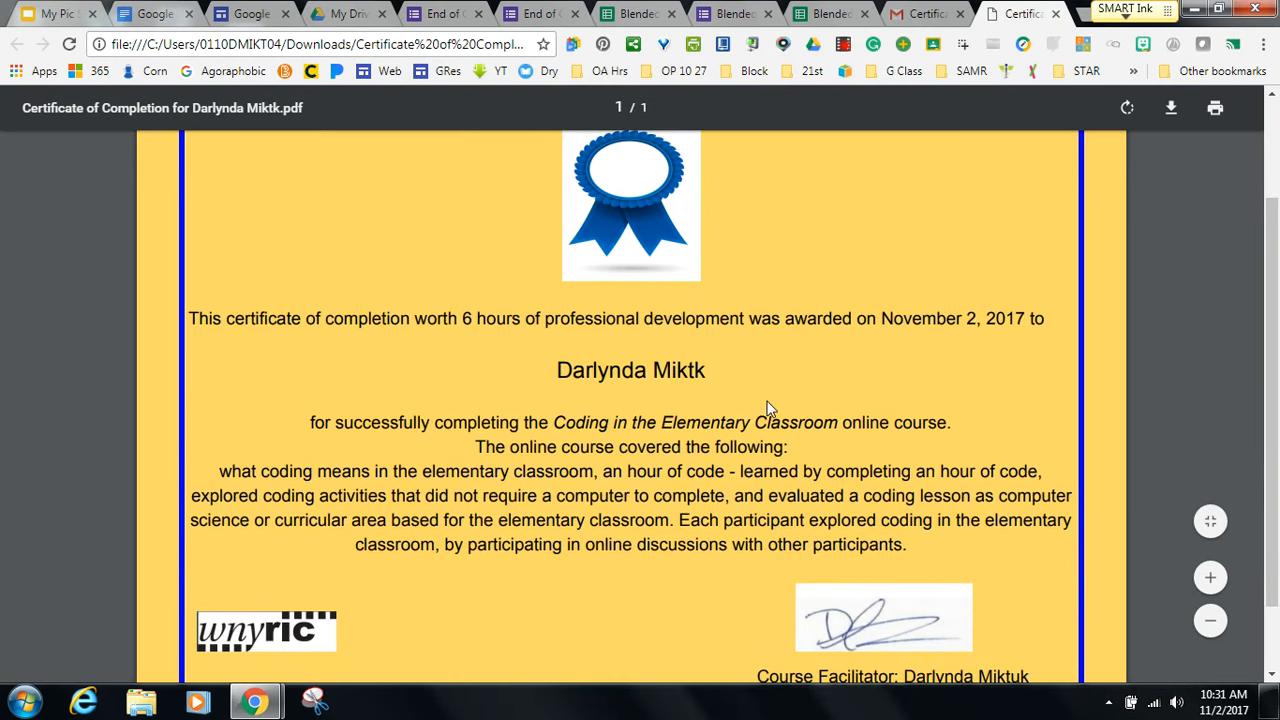
click(1056, 14)
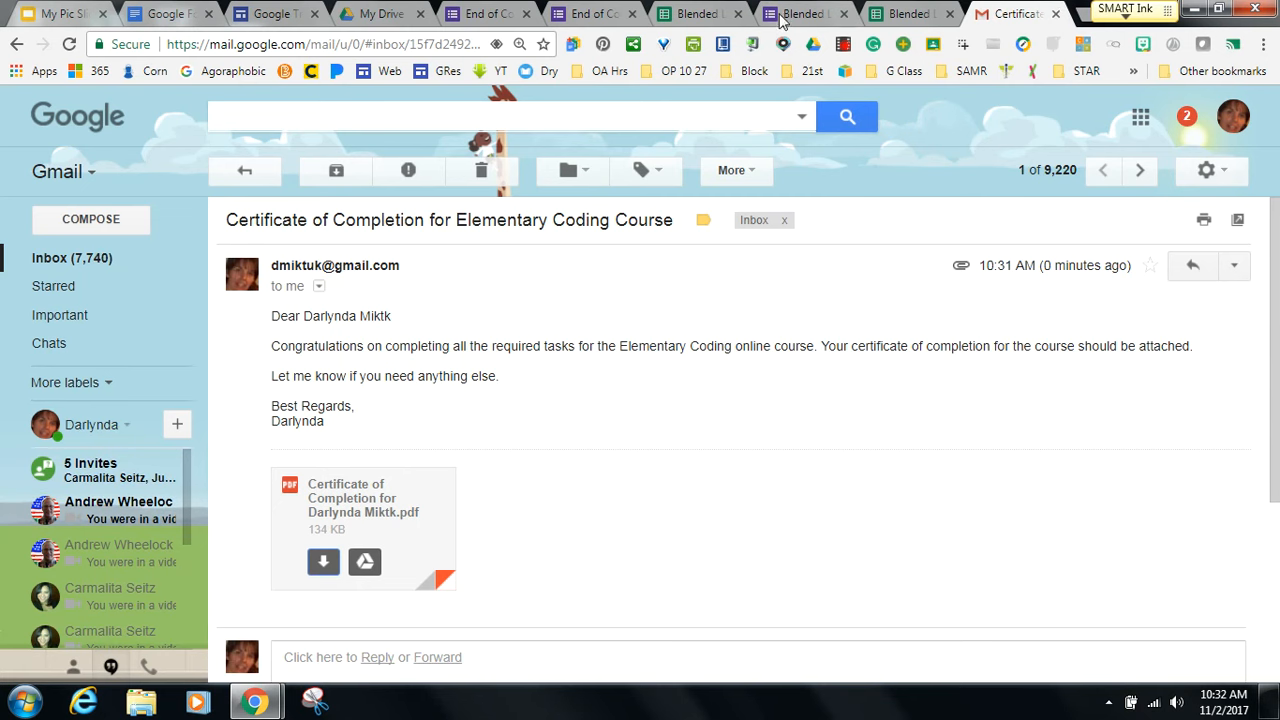
Close the six leftover survey, spreadsheet and email tabs, then open Demo Form for Webinar from Drive's Recent list.
click(697, 17)
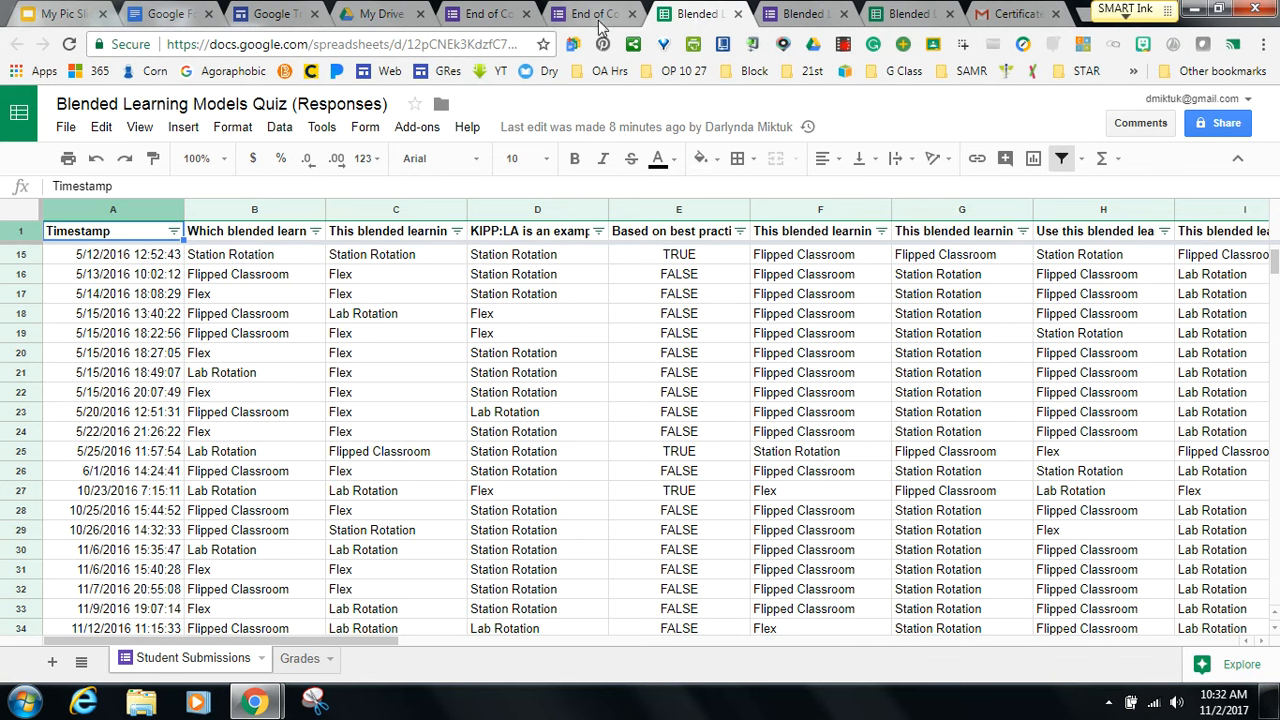
click(528, 14)
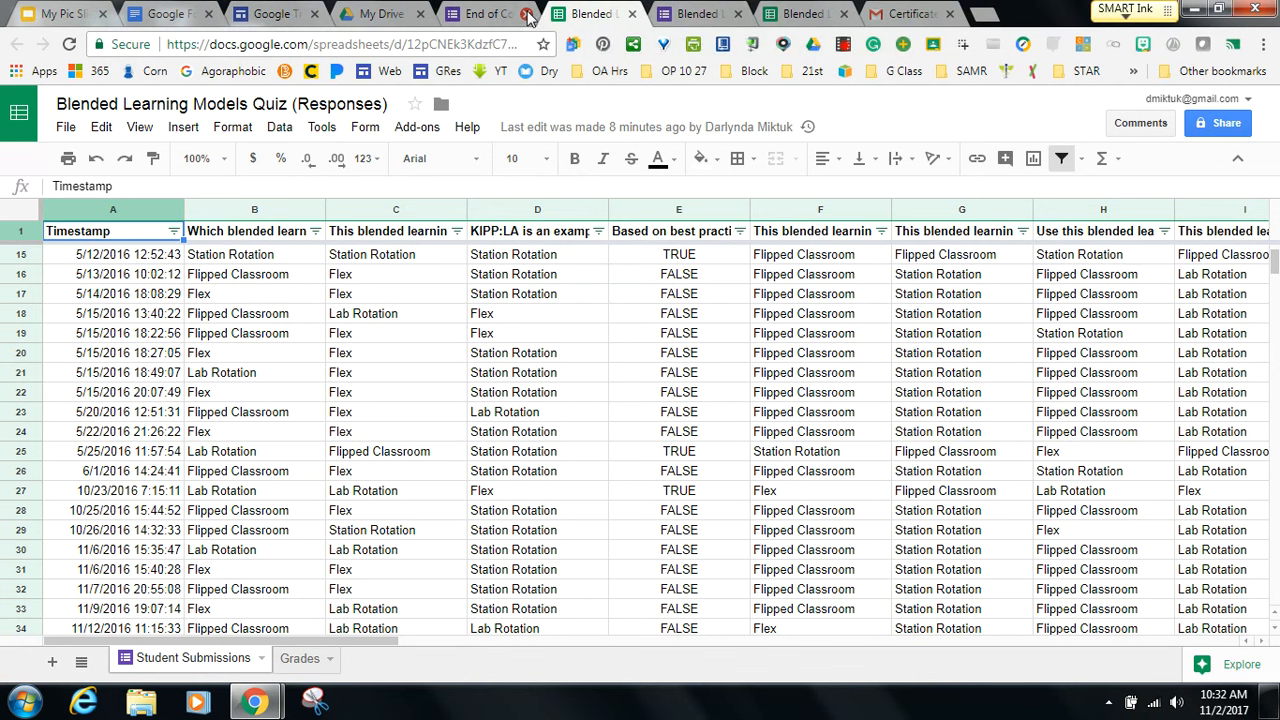
click(528, 14)
click(528, 14)
click(528, 14)
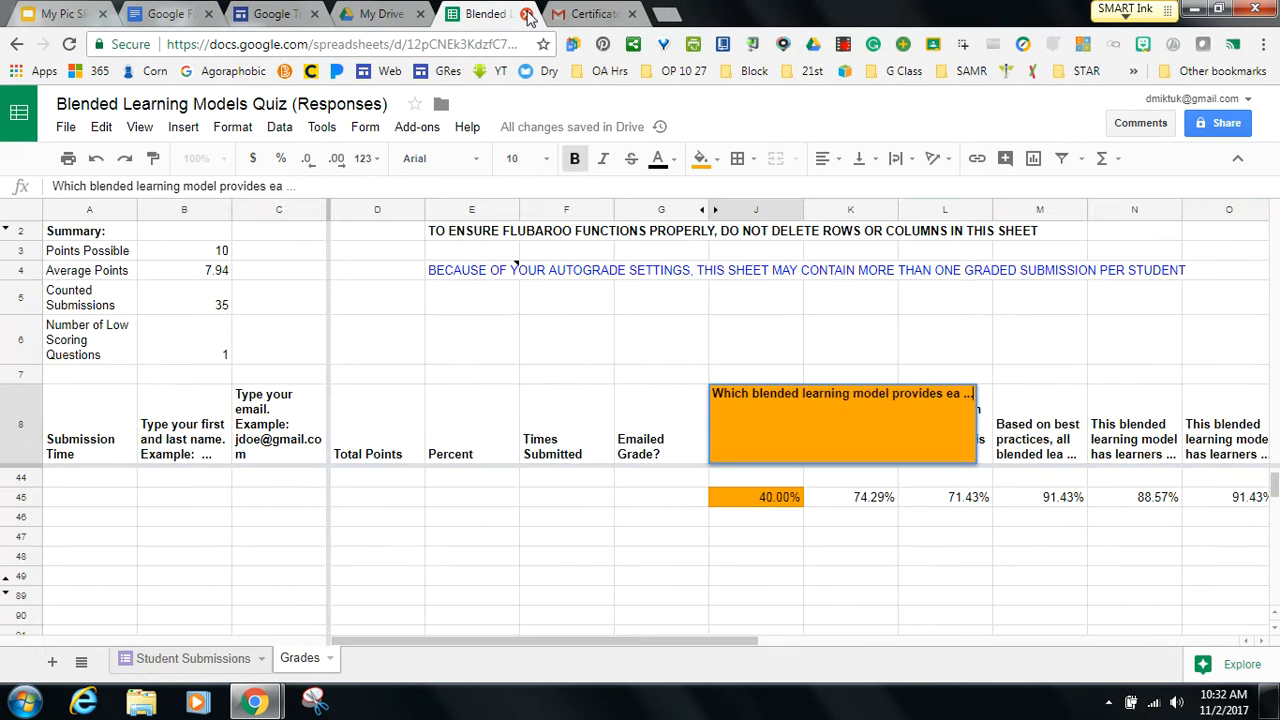
click(528, 14)
click(528, 14)
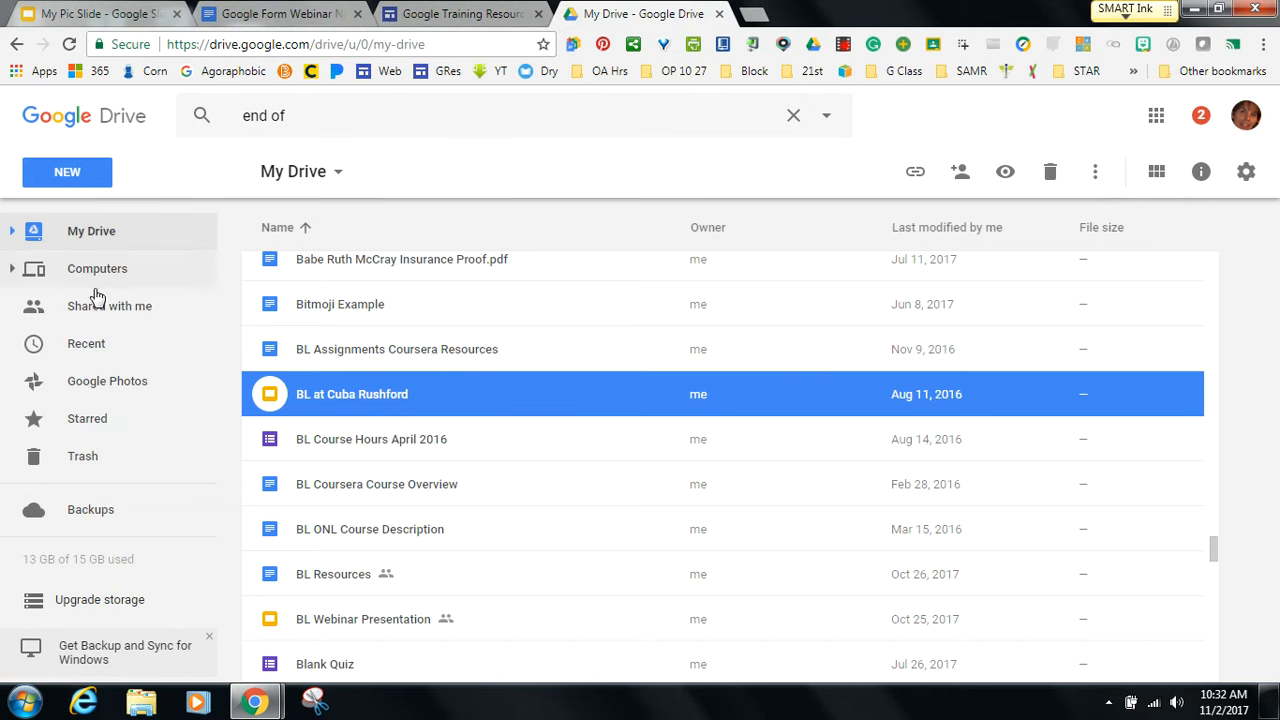
click(80, 347)
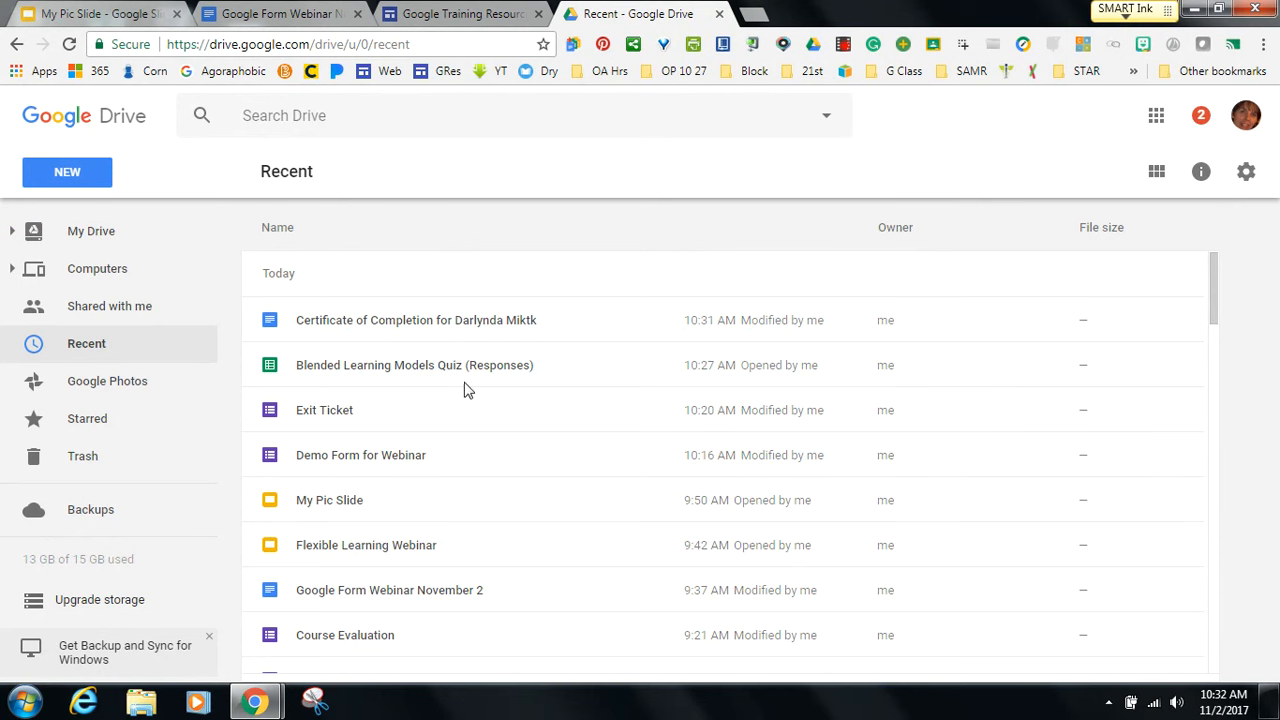
double_click(390, 460)
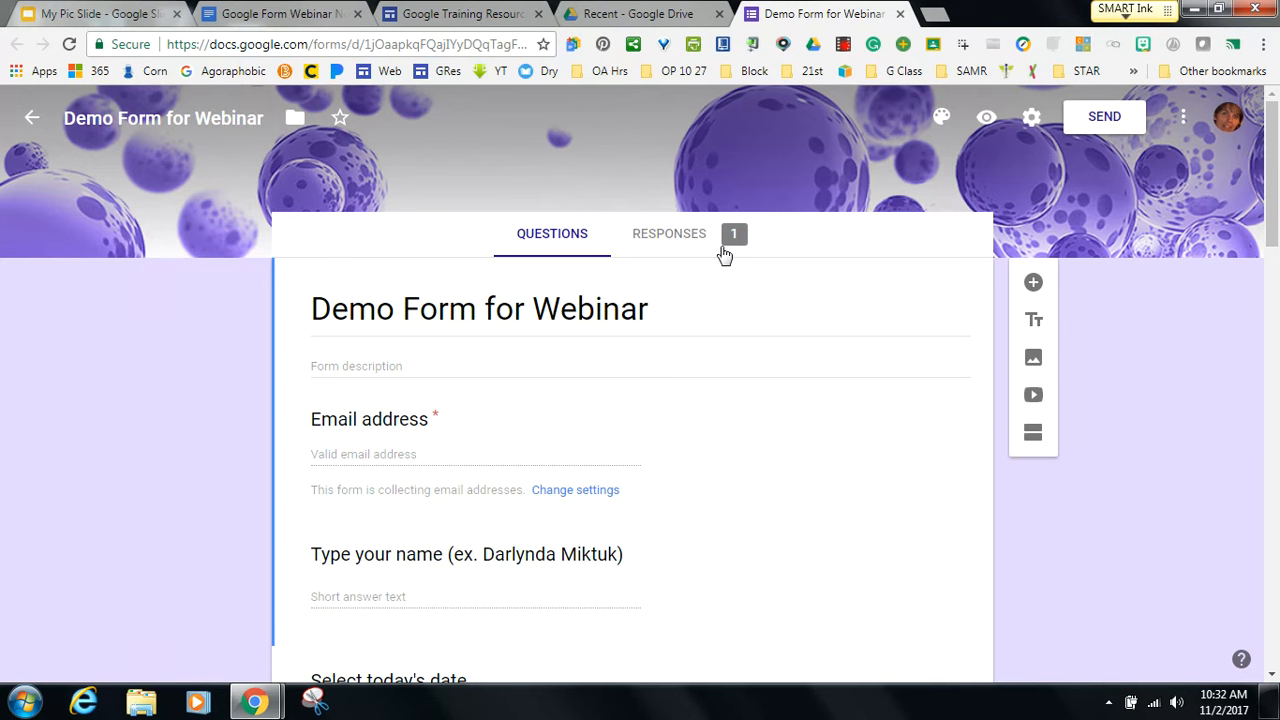
From the Responses tab, create a new Demo Form for Webinar (Responses) spreadsheet.
click(678, 236)
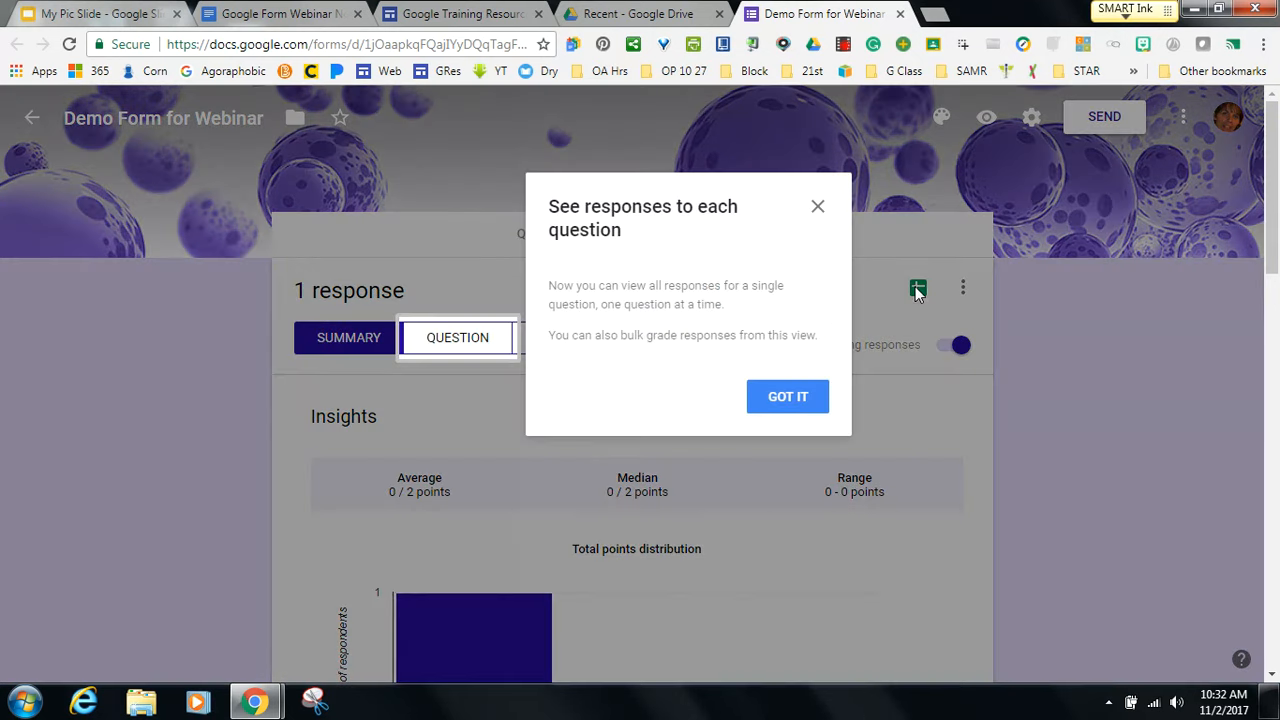
click(786, 410)
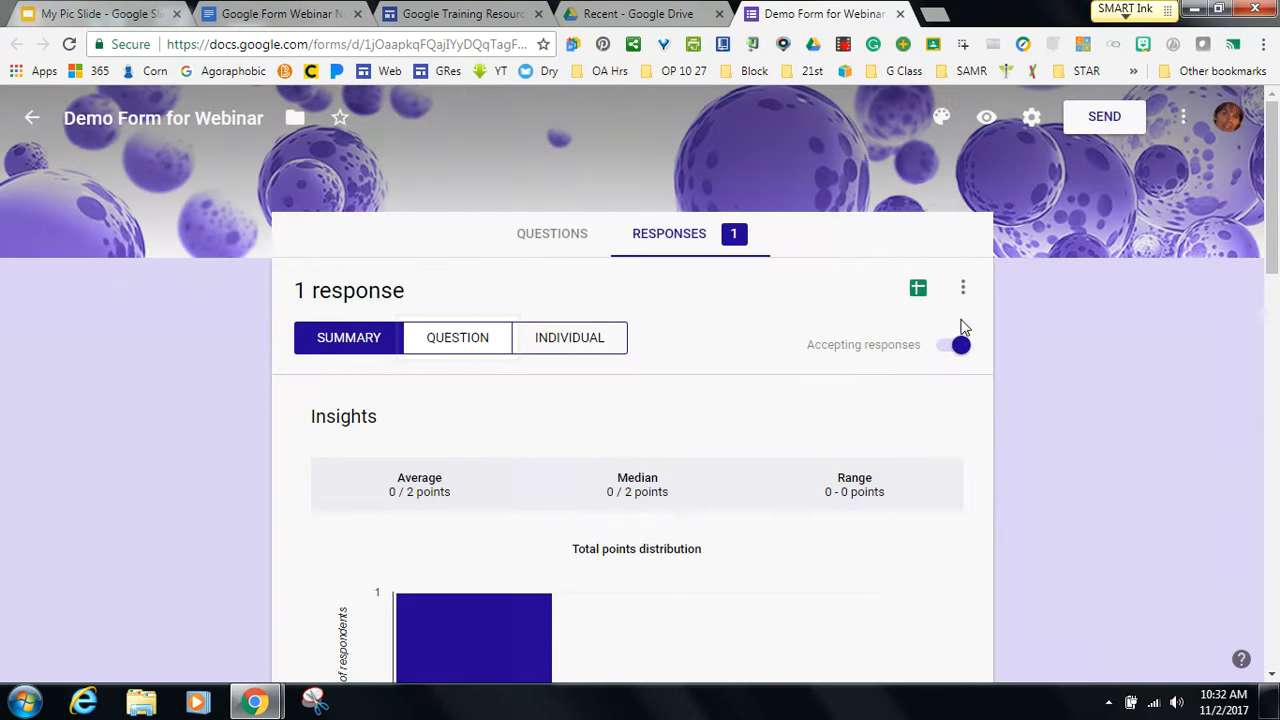
click(918, 288)
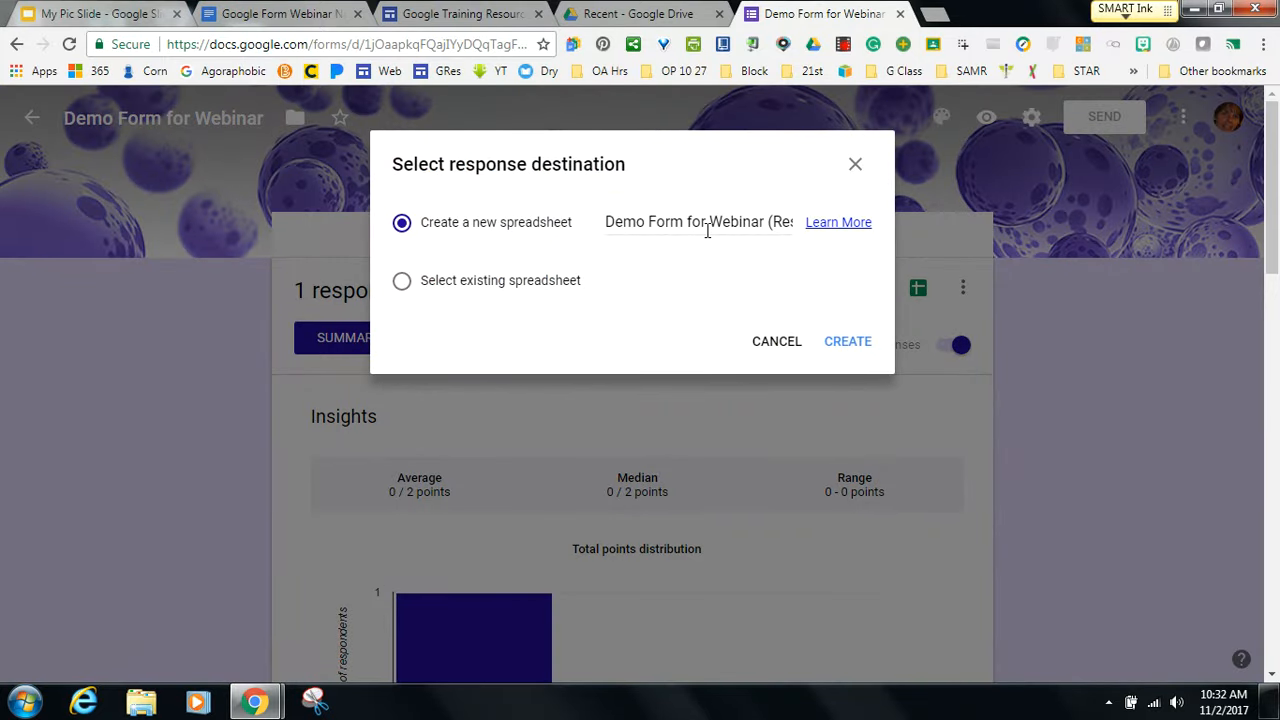
click(838, 345)
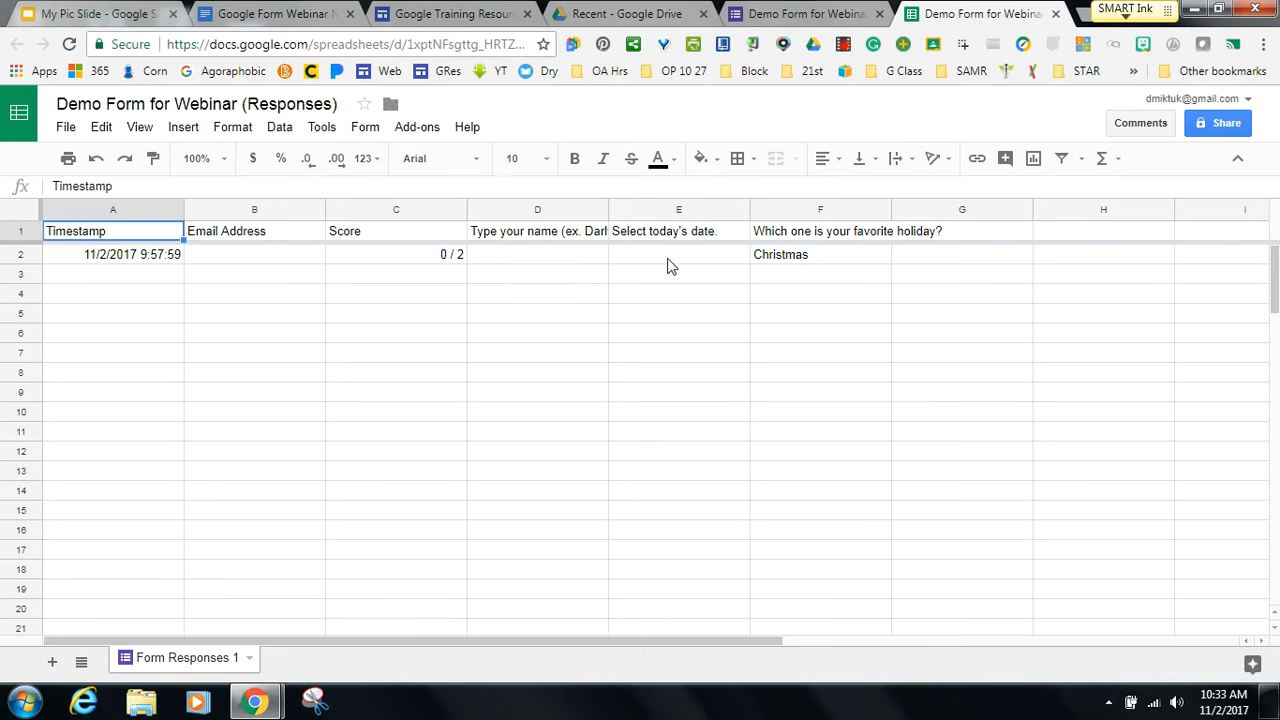
Launch autoCrat from the Add-ons menu.
click(417, 128)
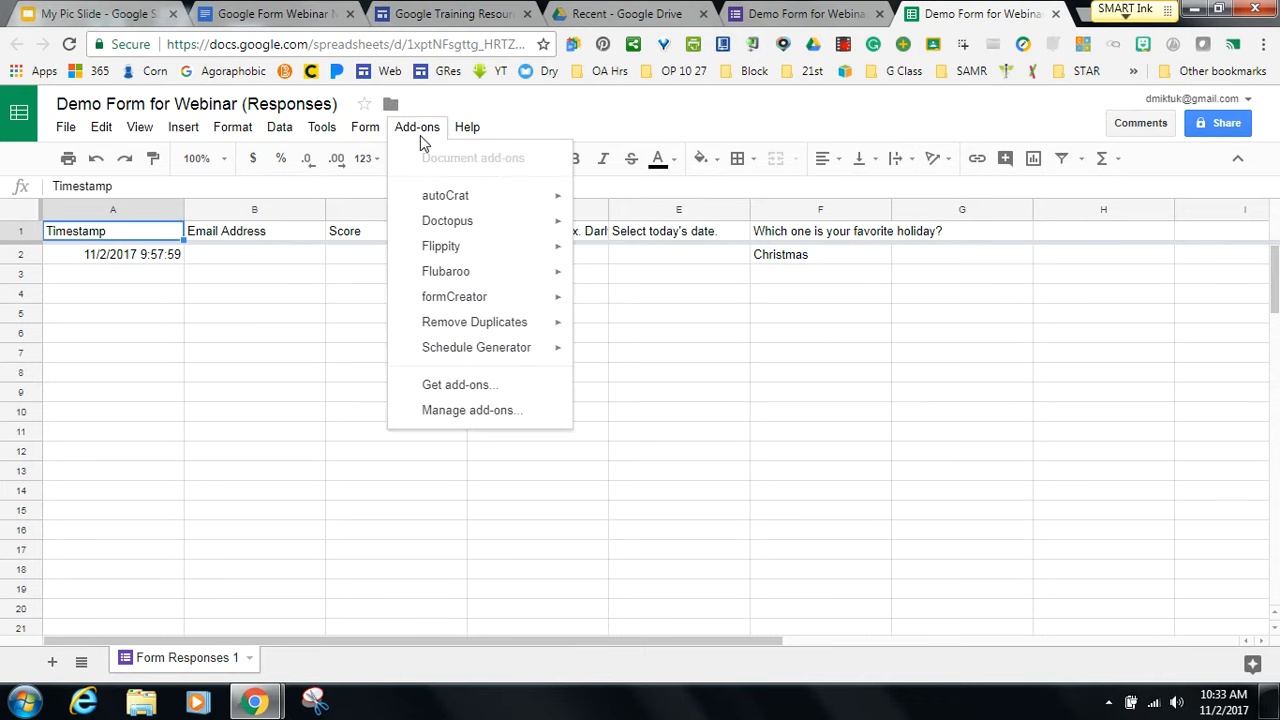
click(591, 205)
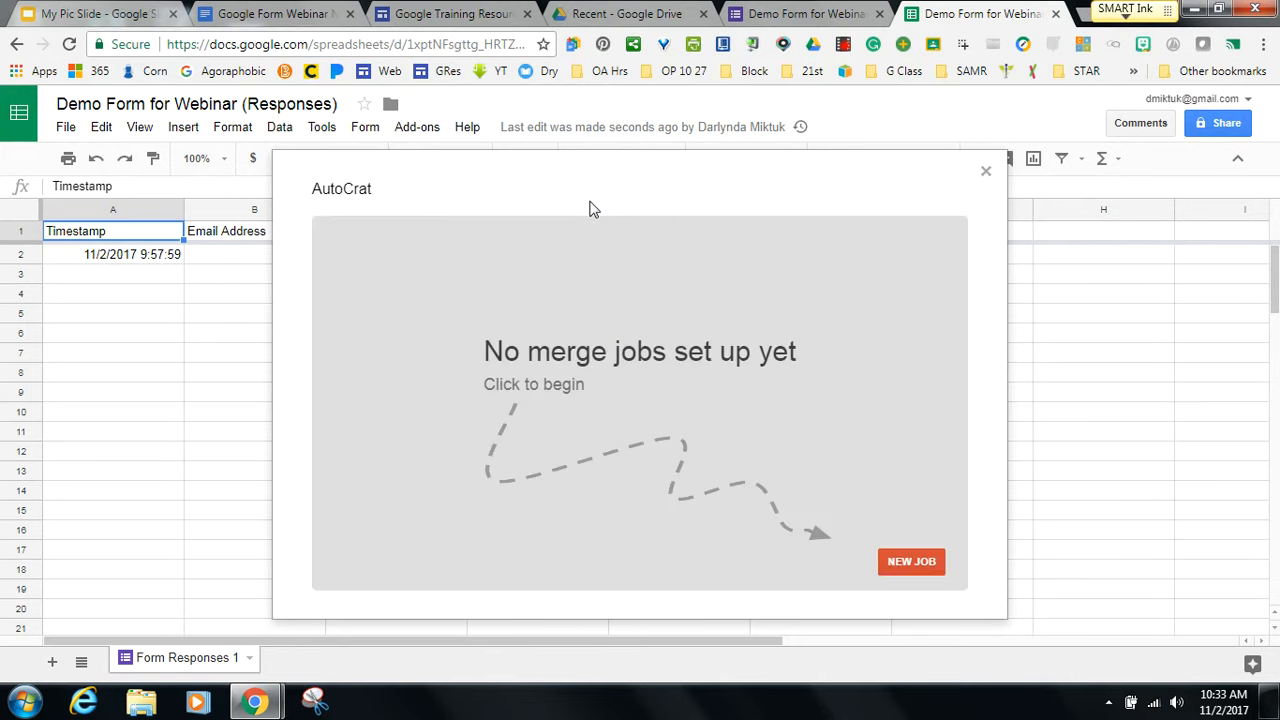
Create the autoCrat job 'Demo Job' using the MS HS Coding Certificate of Completion template.
click(895, 562)
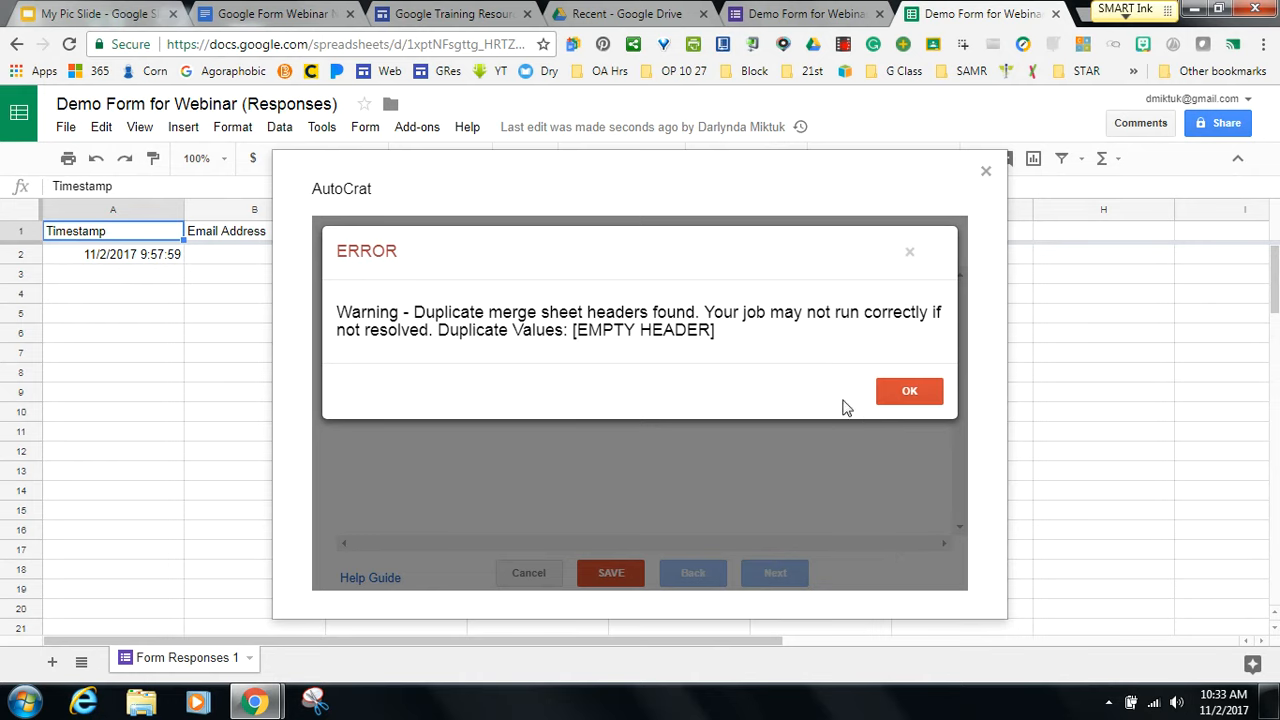
click(896, 394)
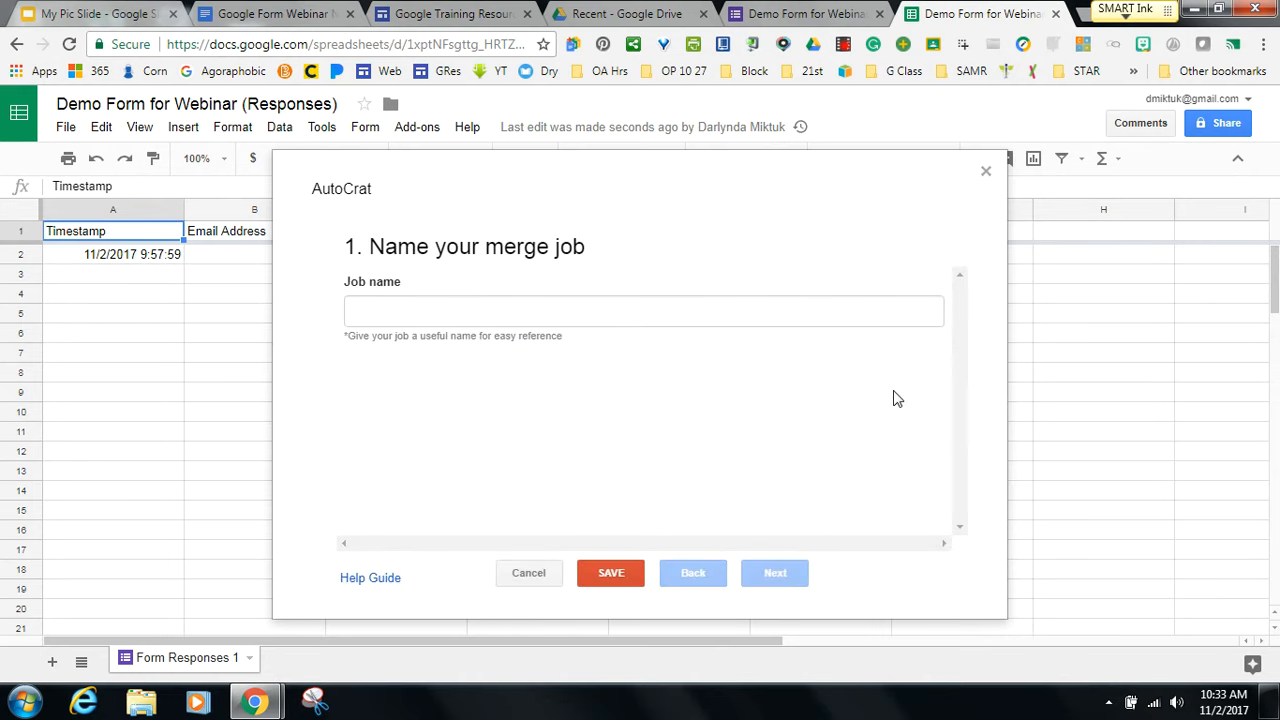
click(505, 312)
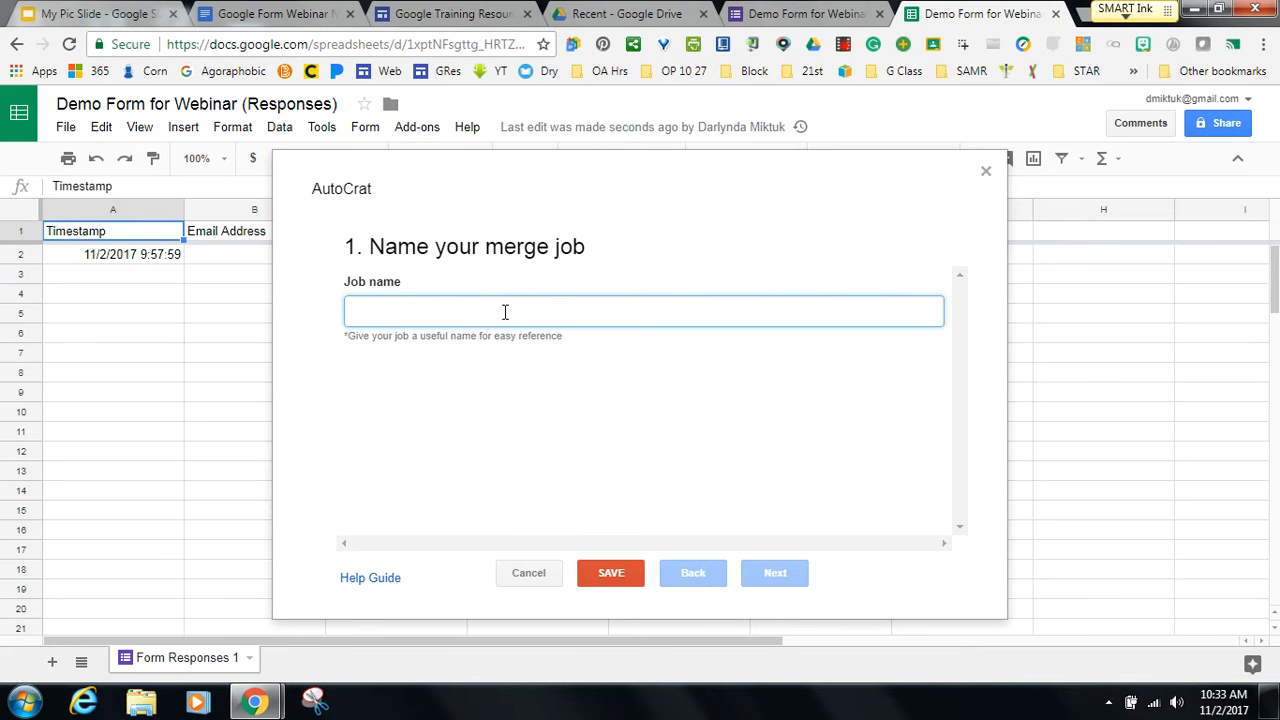
text(Demo Job)
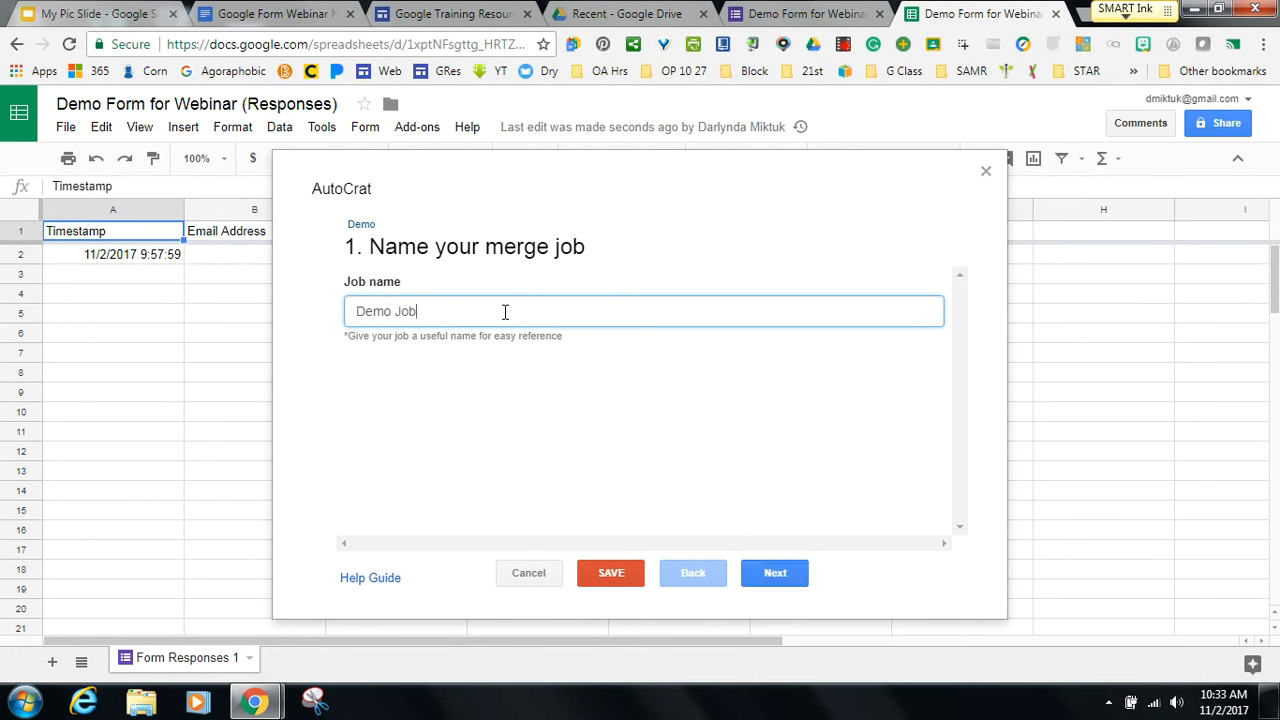
click(762, 580)
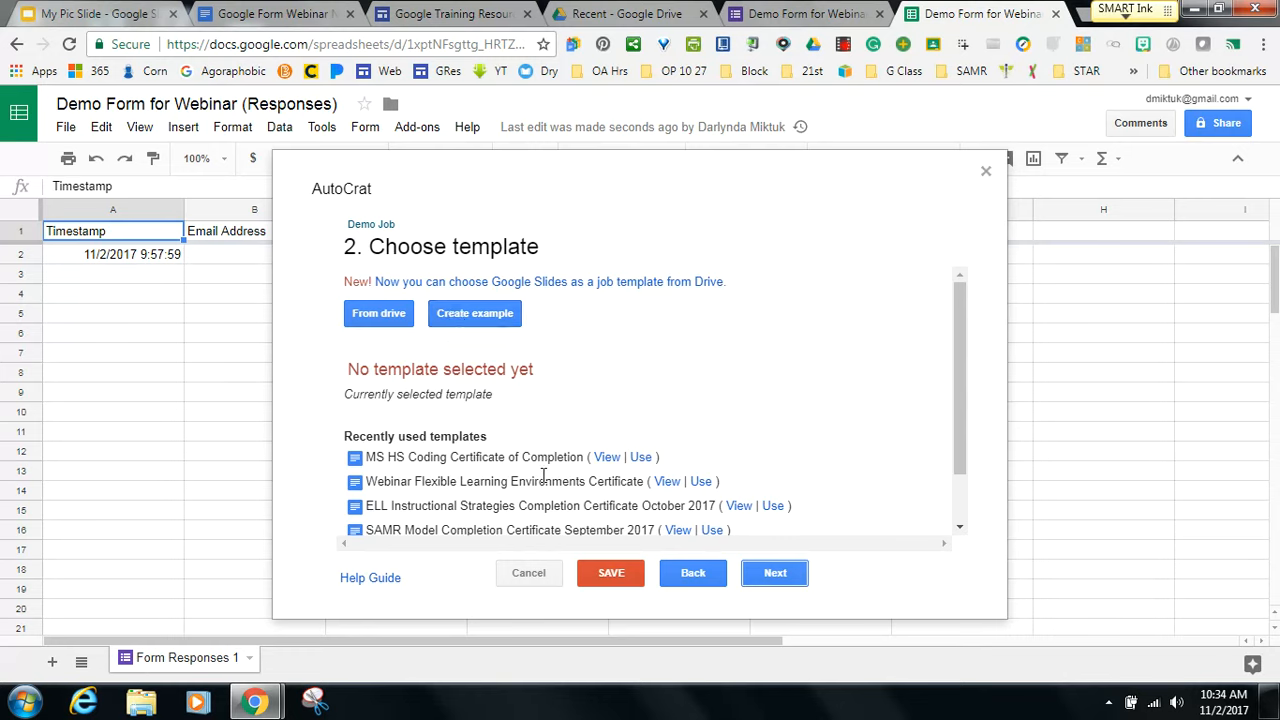
click(641, 457)
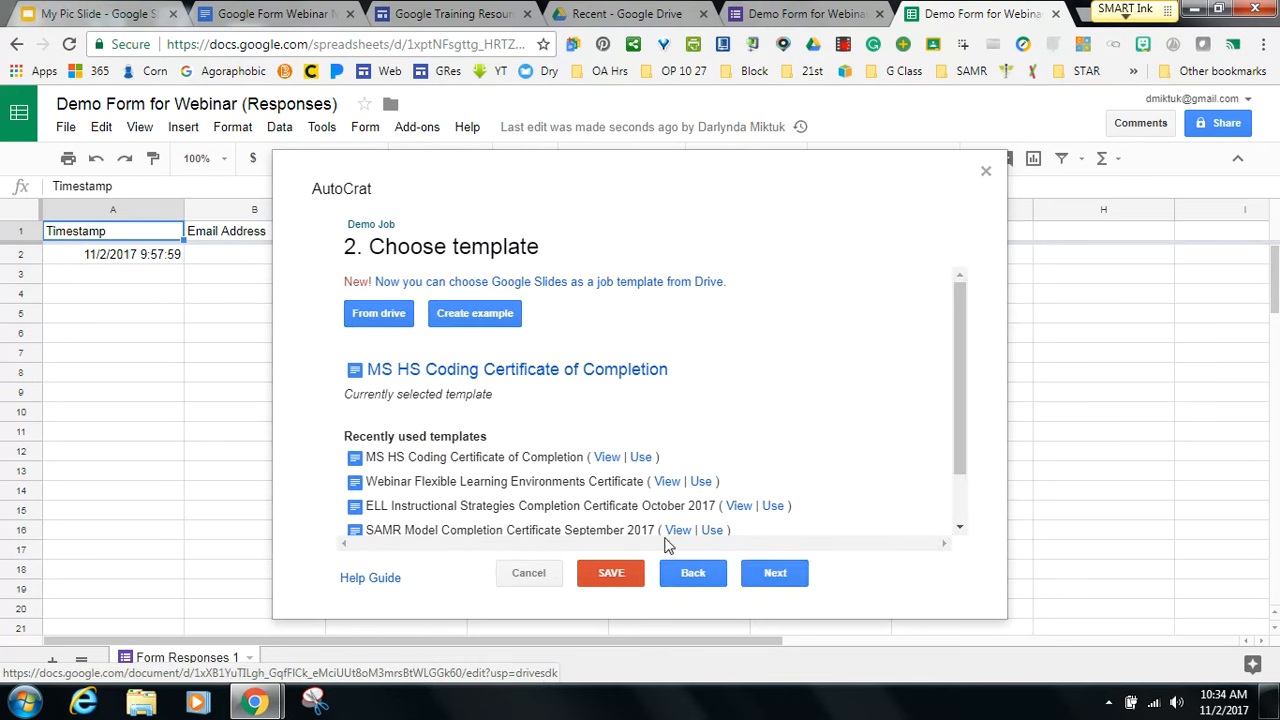
click(772, 573)
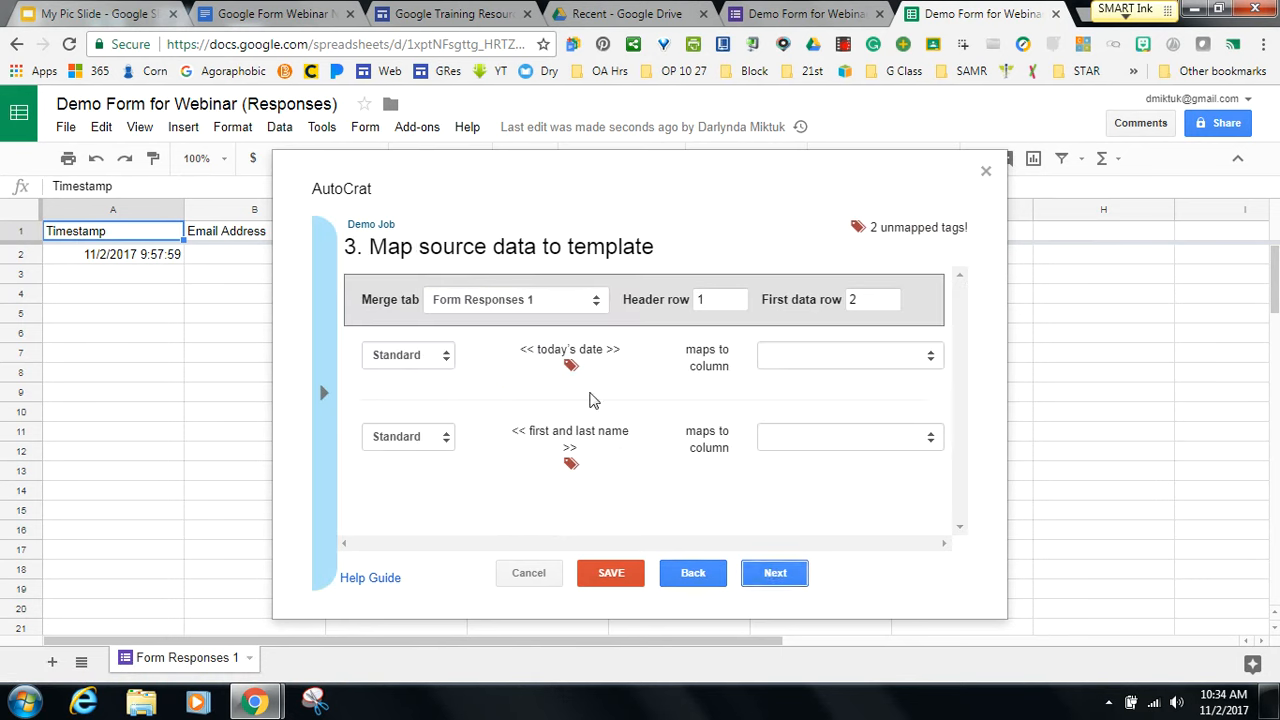
Map the today's date tag to 'Select today's date.' and the first and last name tag to the name question column.
click(929, 360)
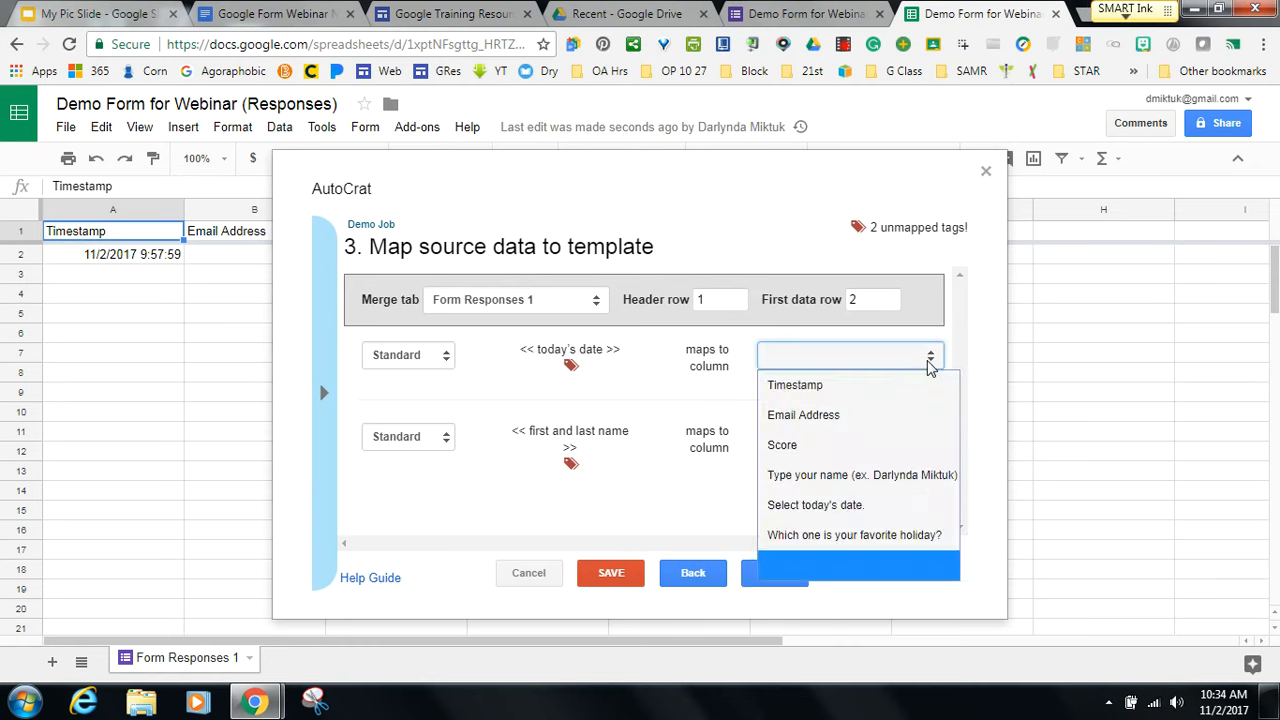
click(830, 505)
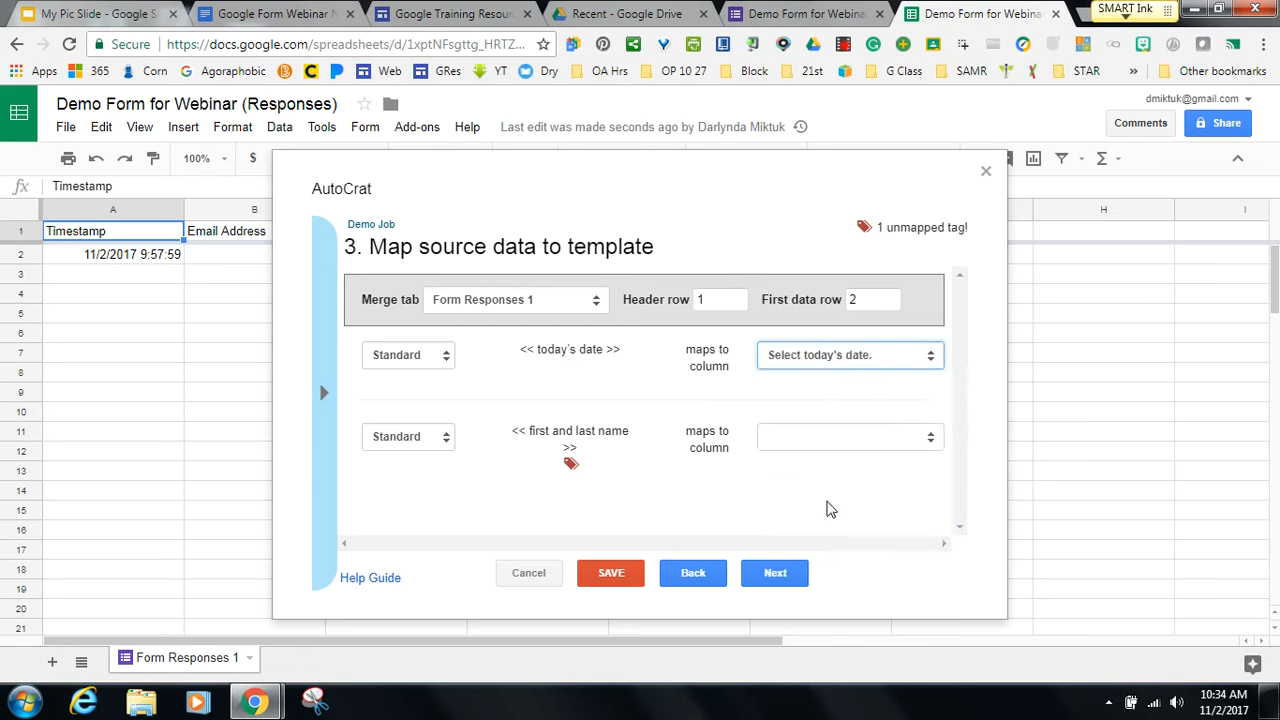
click(930, 437)
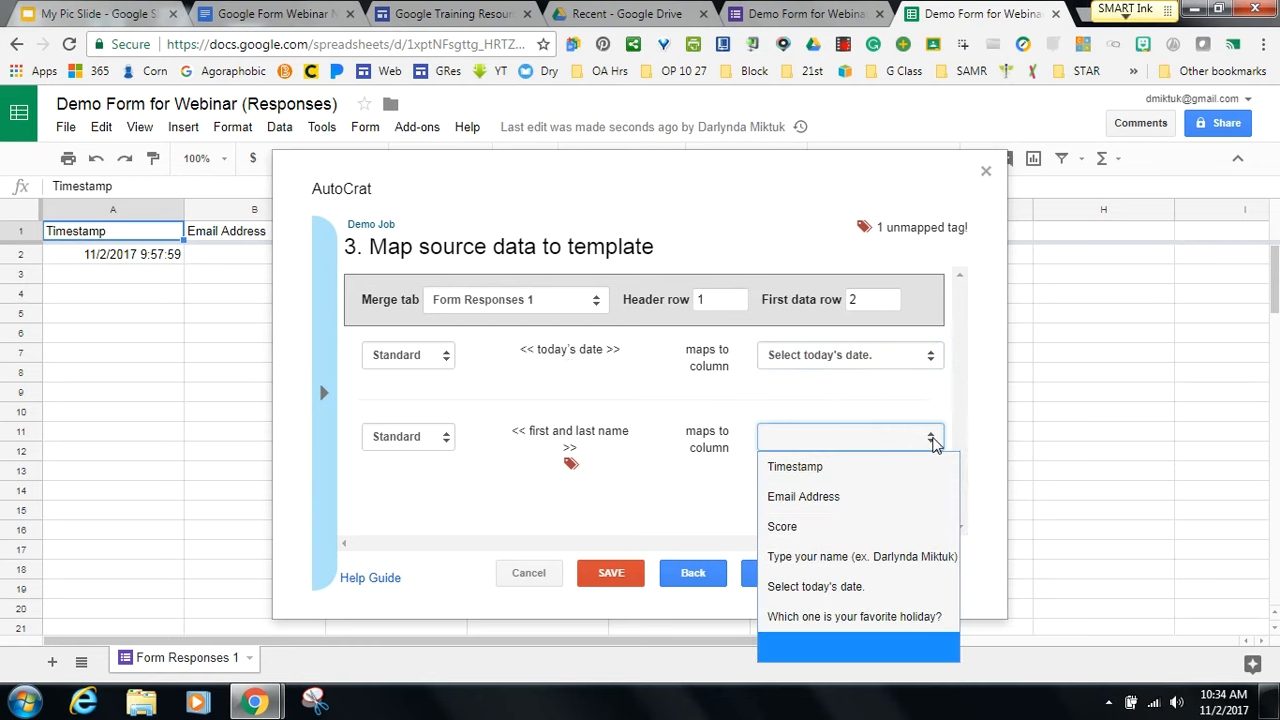
click(880, 556)
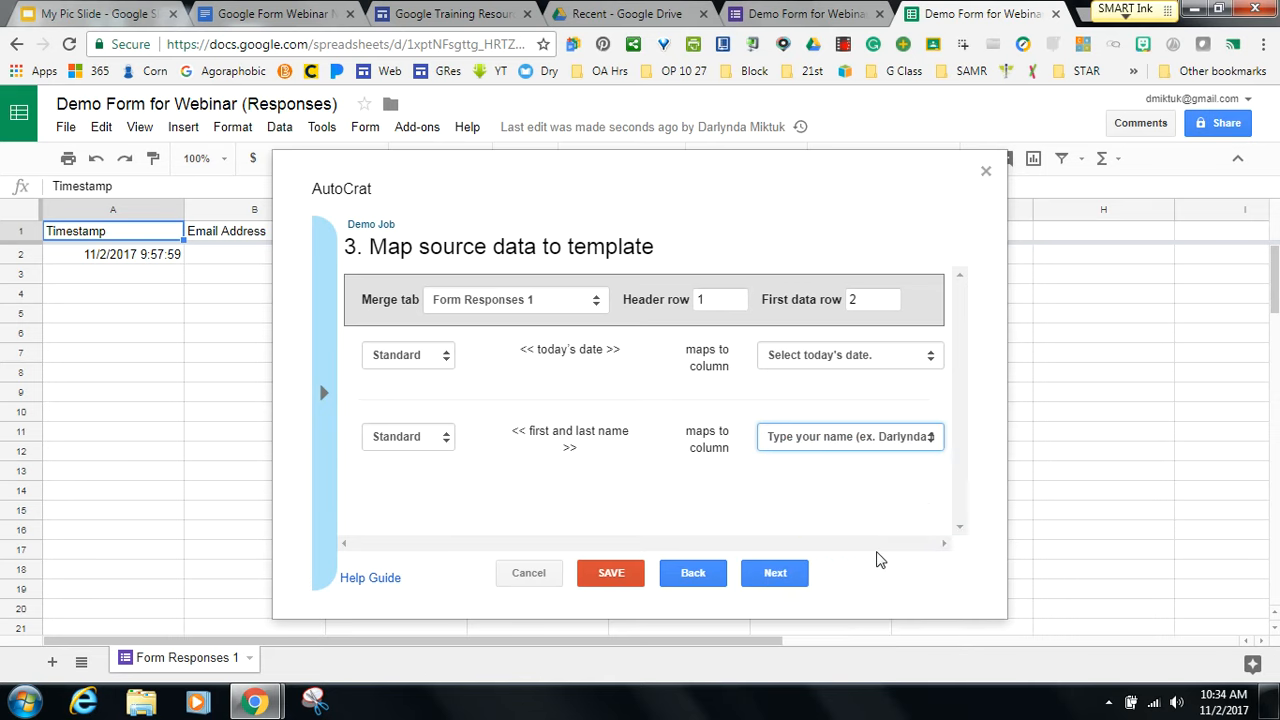
click(778, 575)
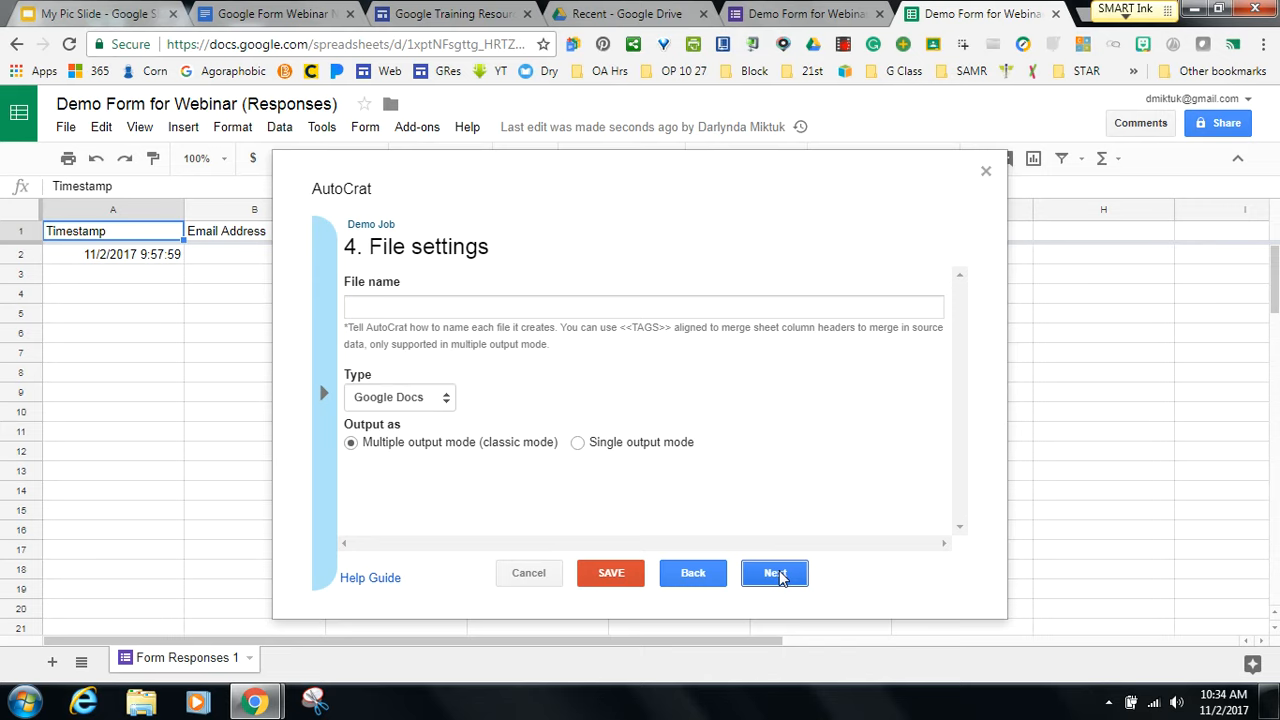
Name output files with the respondent name tag plus 'Cettificate of Completion for Course', and output PDFs.
click(570, 309)
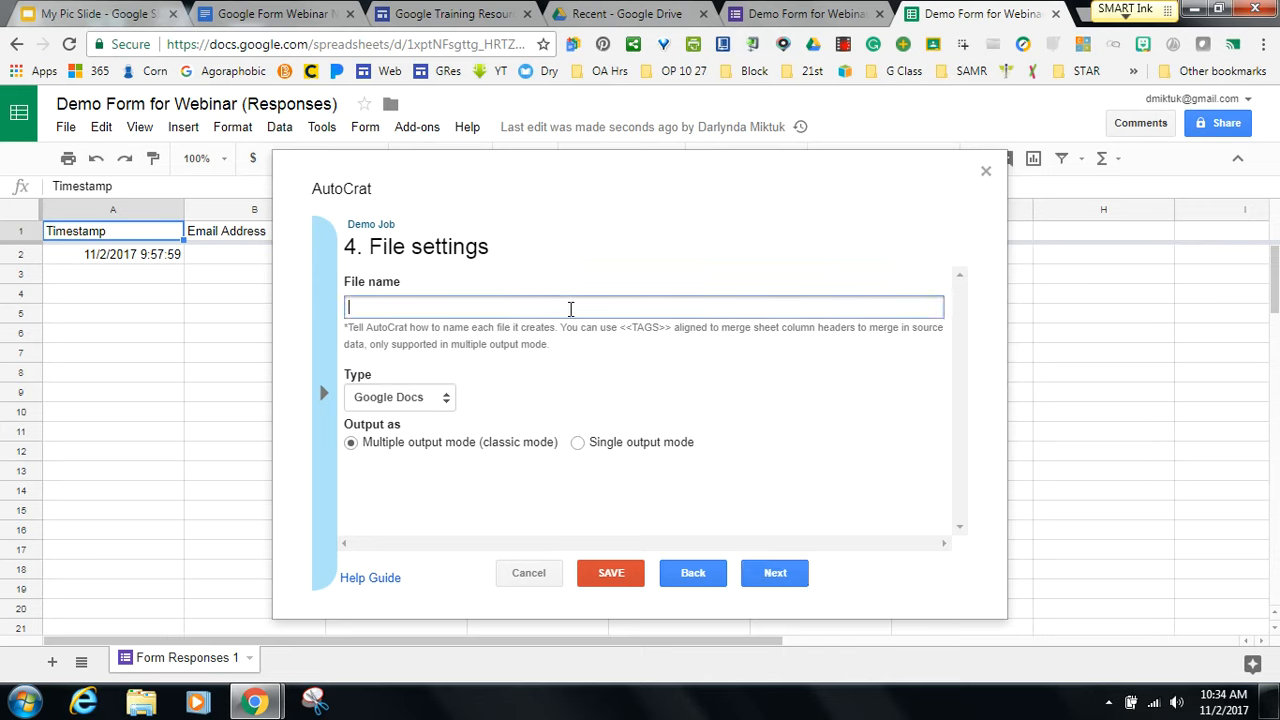
click(327, 414)
click(386, 458)
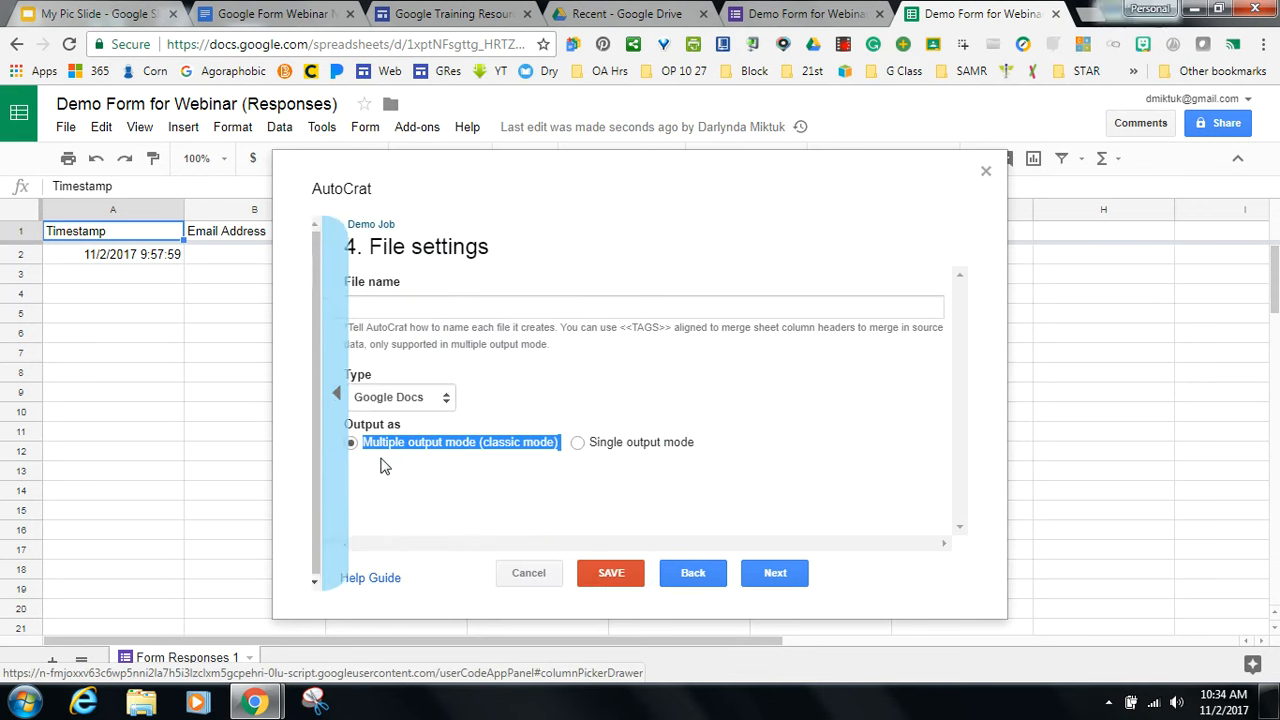
click(385, 307)
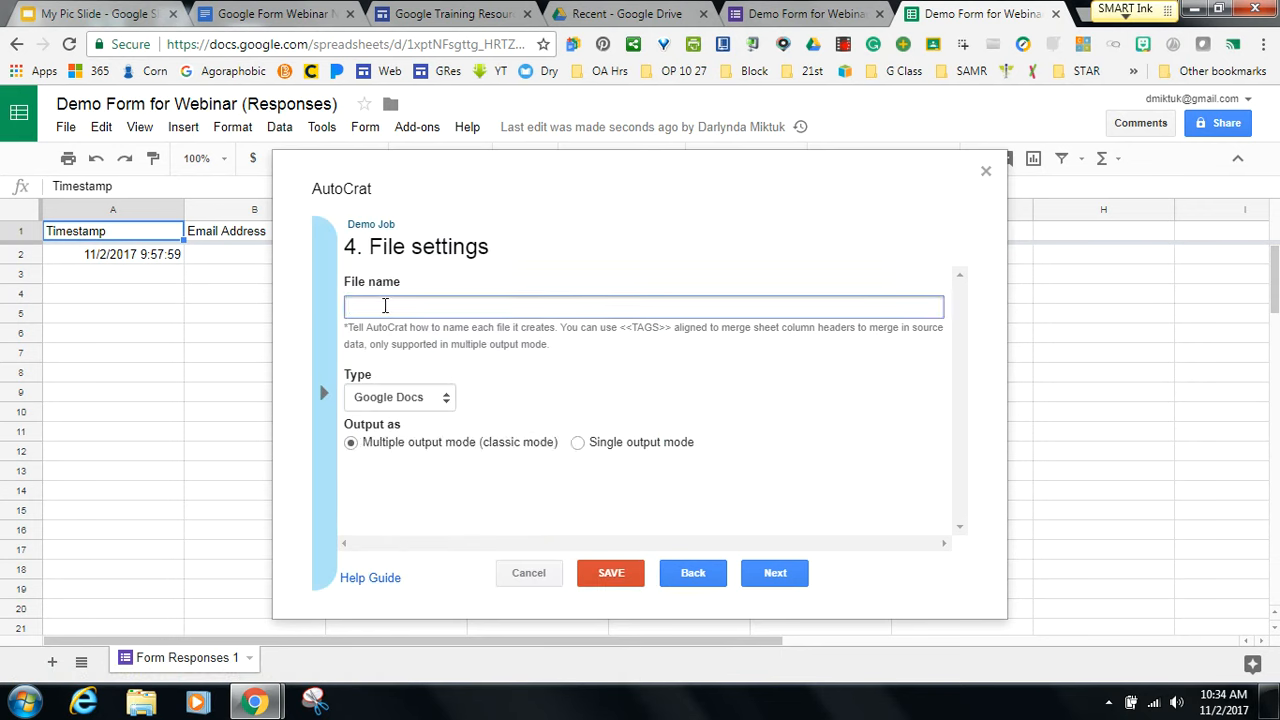
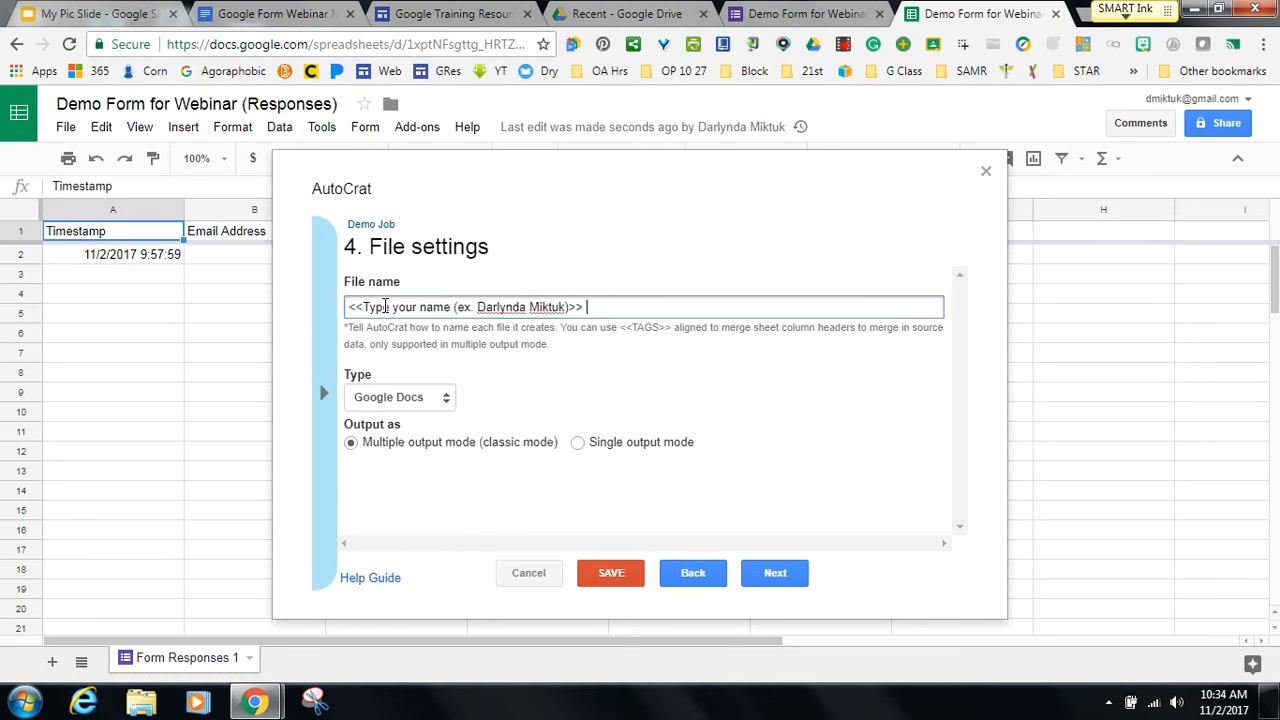
text(Cet)
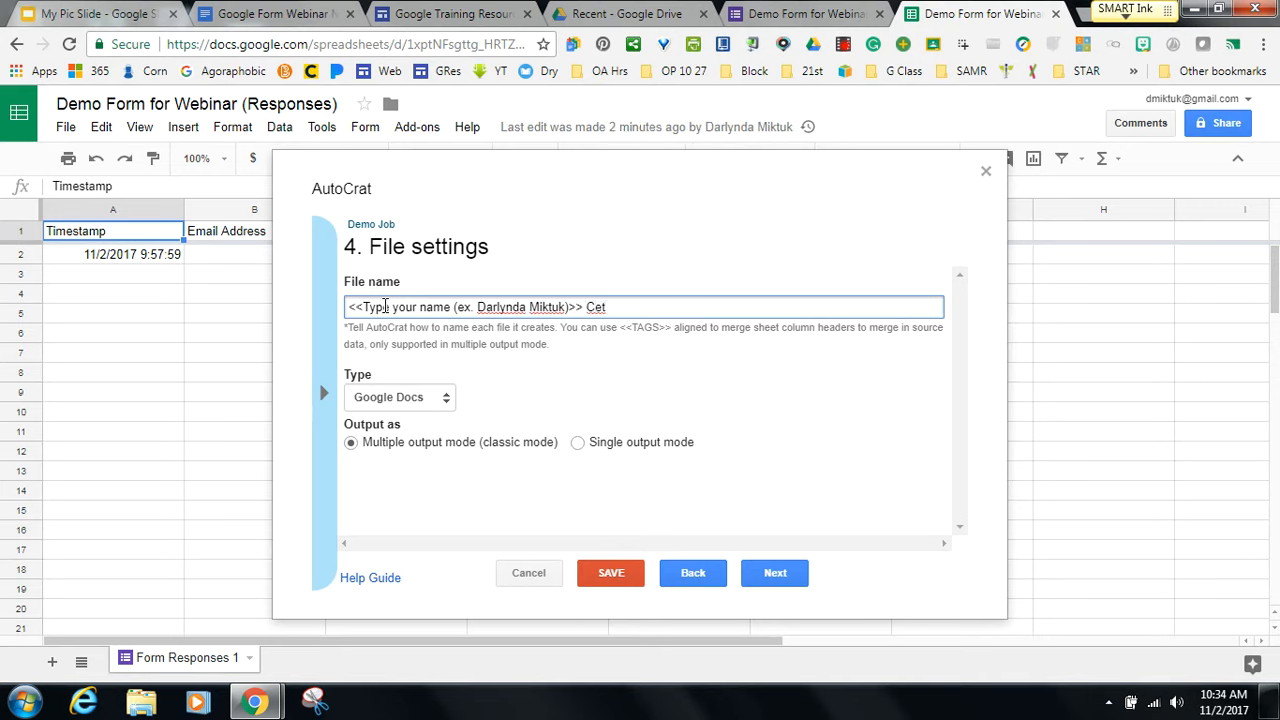
key(BackSpace)
text(rtificate of Comple)
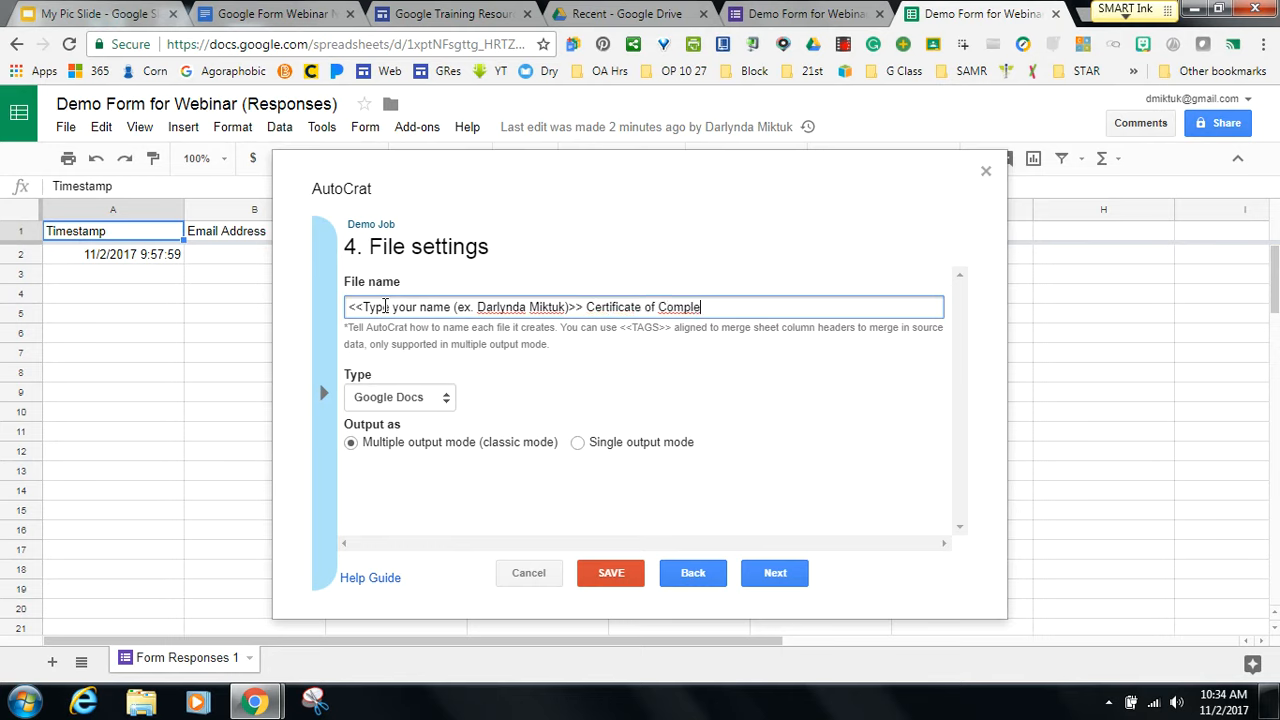
text(tion for Course)
click(442, 401)
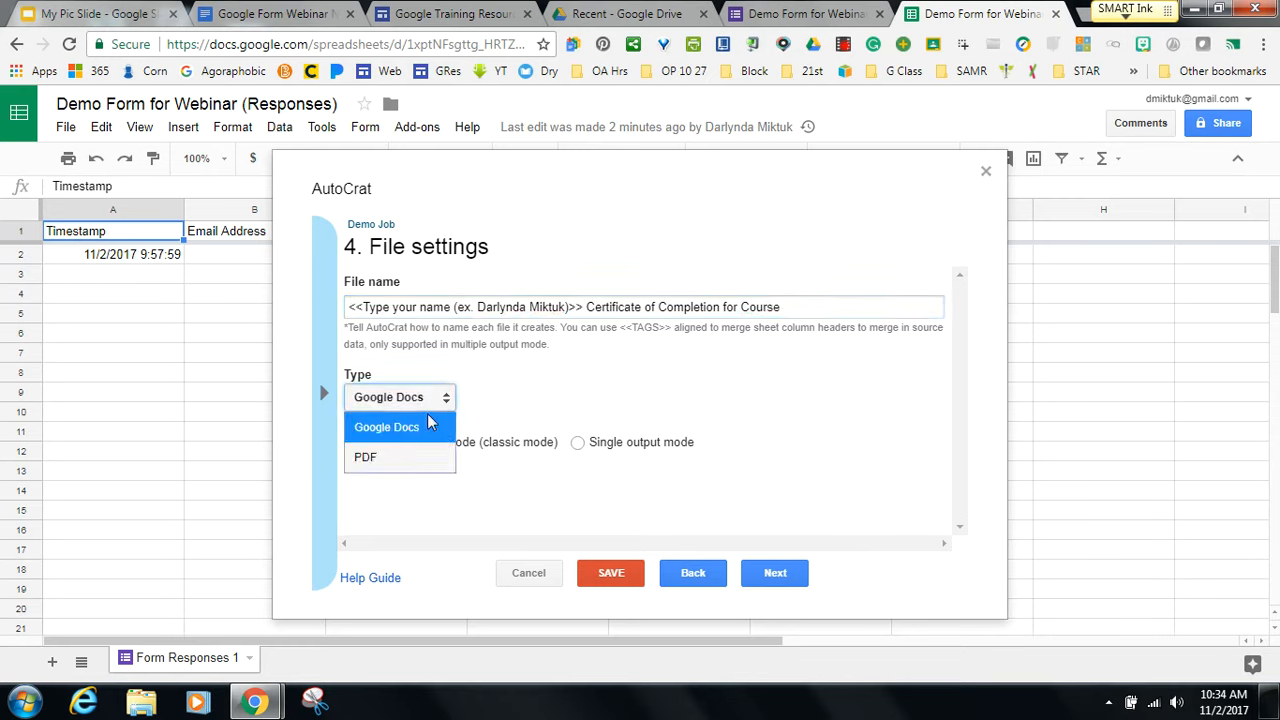
click(413, 458)
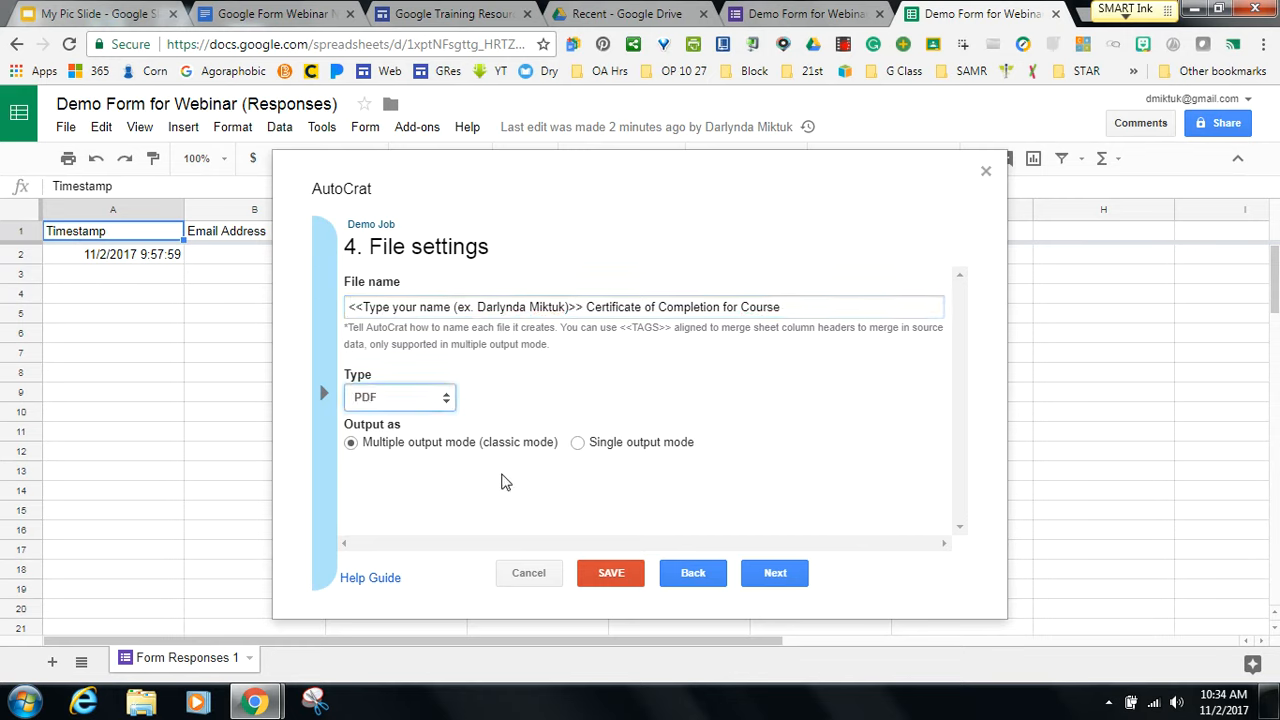
Move to the destination folder step, then close the autoCrat job setup without picking a folder.
click(785, 576)
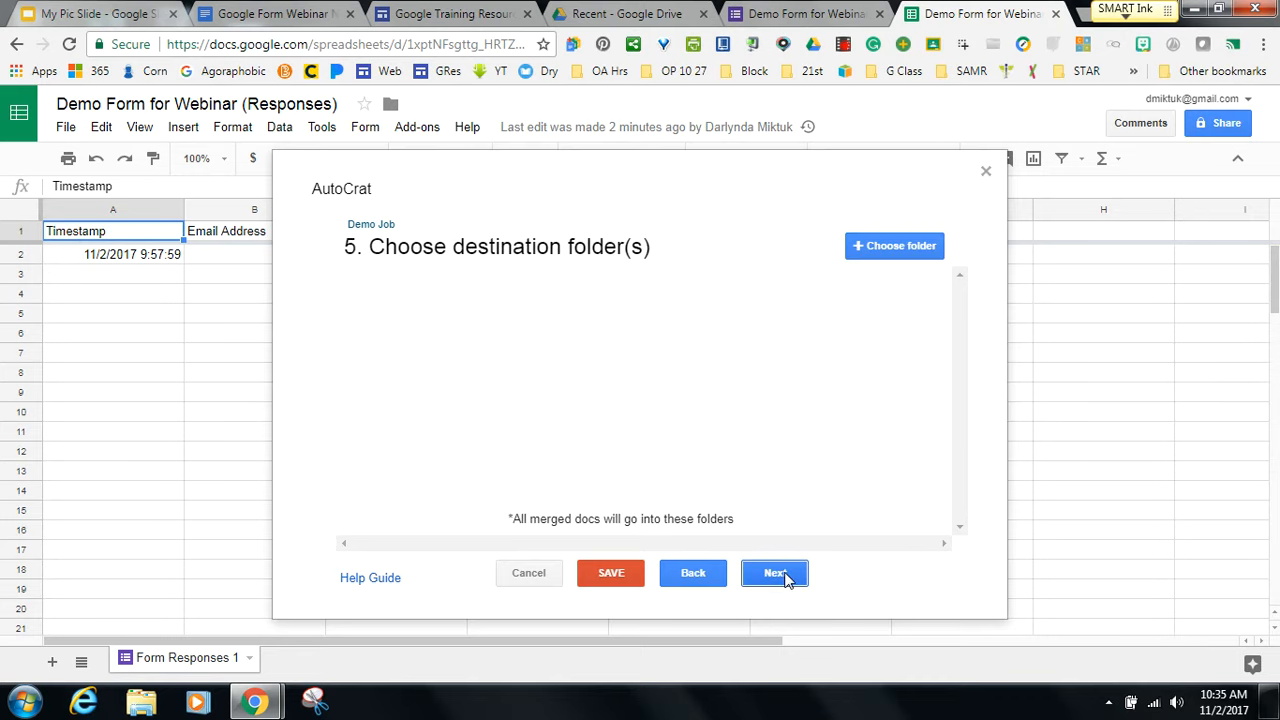
click(873, 252)
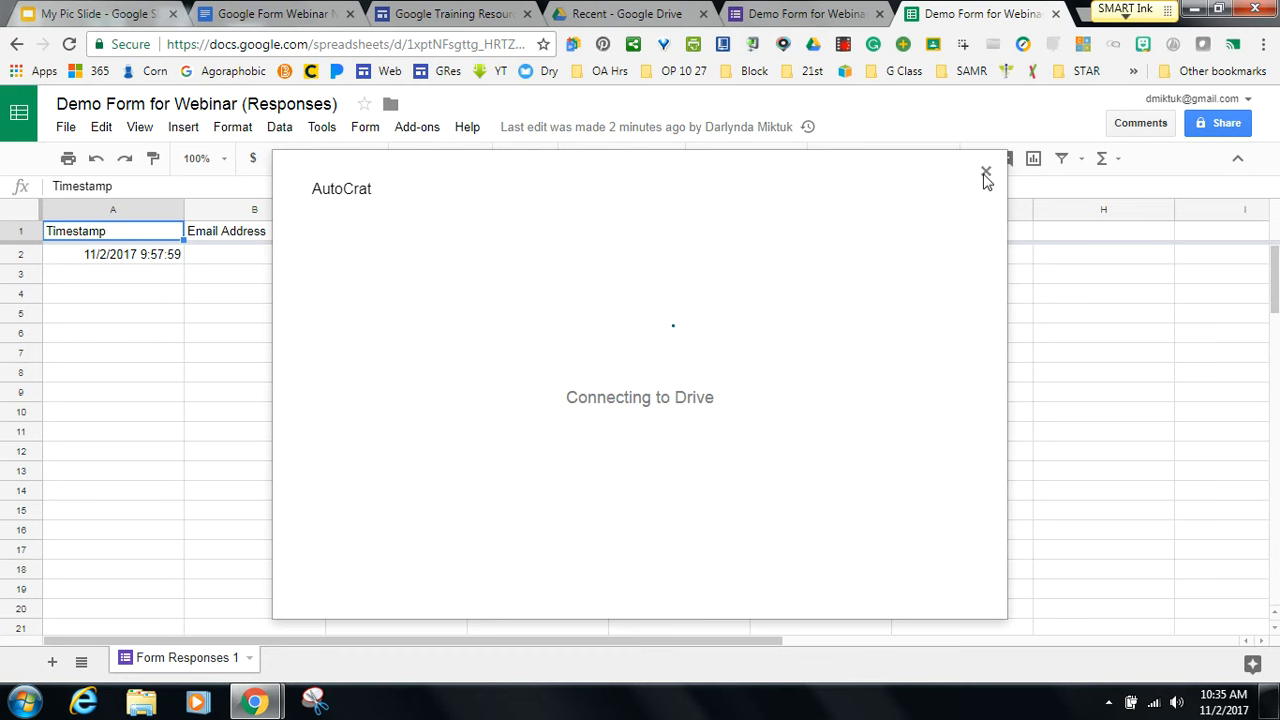
click(985, 176)
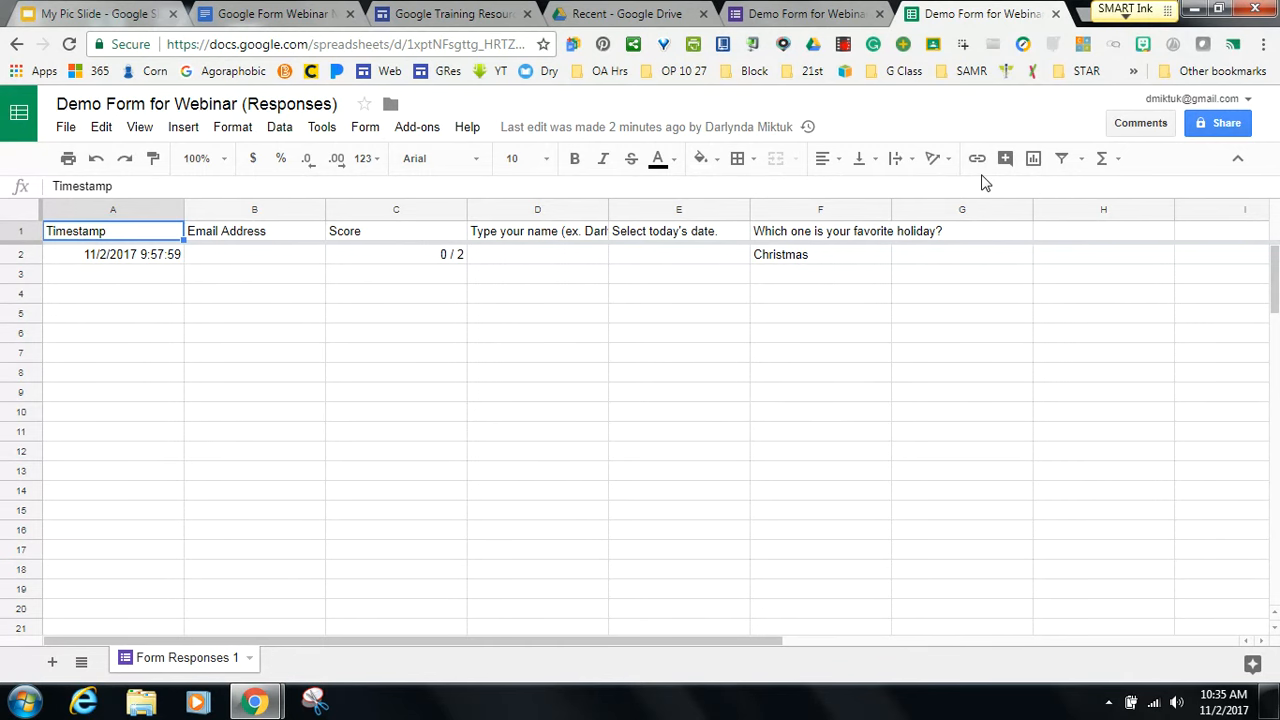
Glance at Training Resources, browse the responses sheet's Add-ons submenus, then switch to the webinar agenda.
click(455, 14)
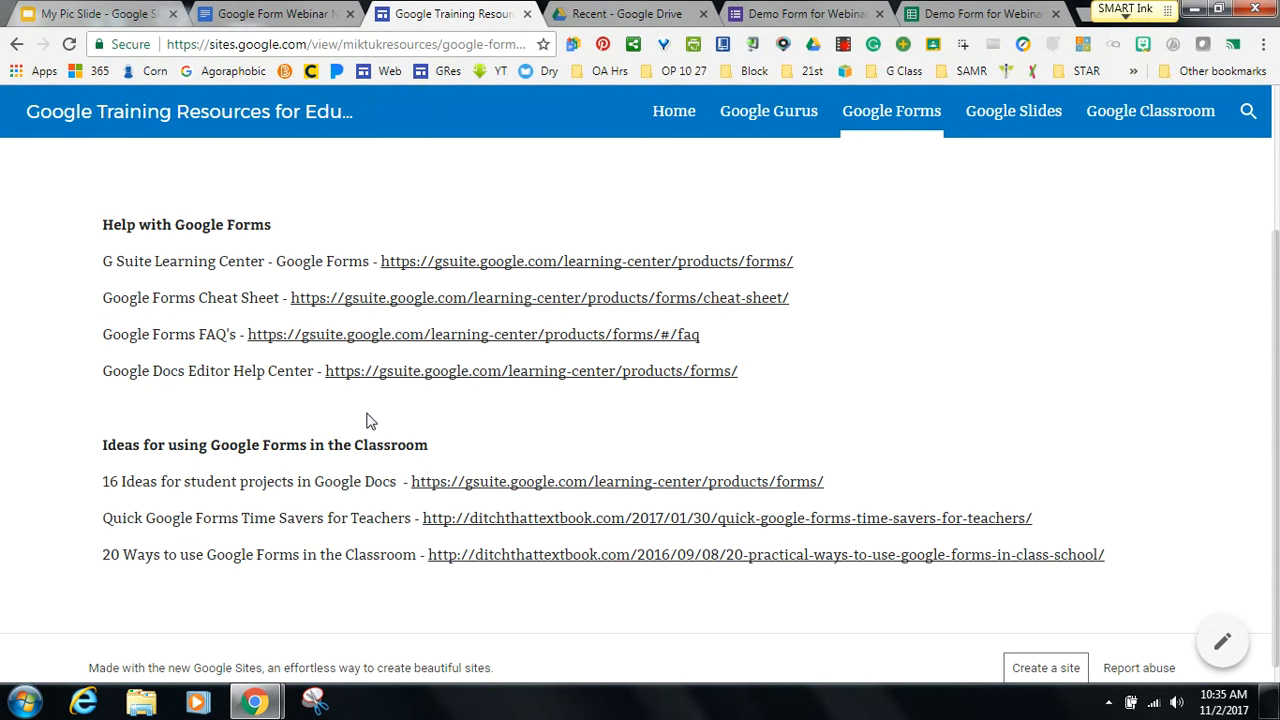
click(940, 15)
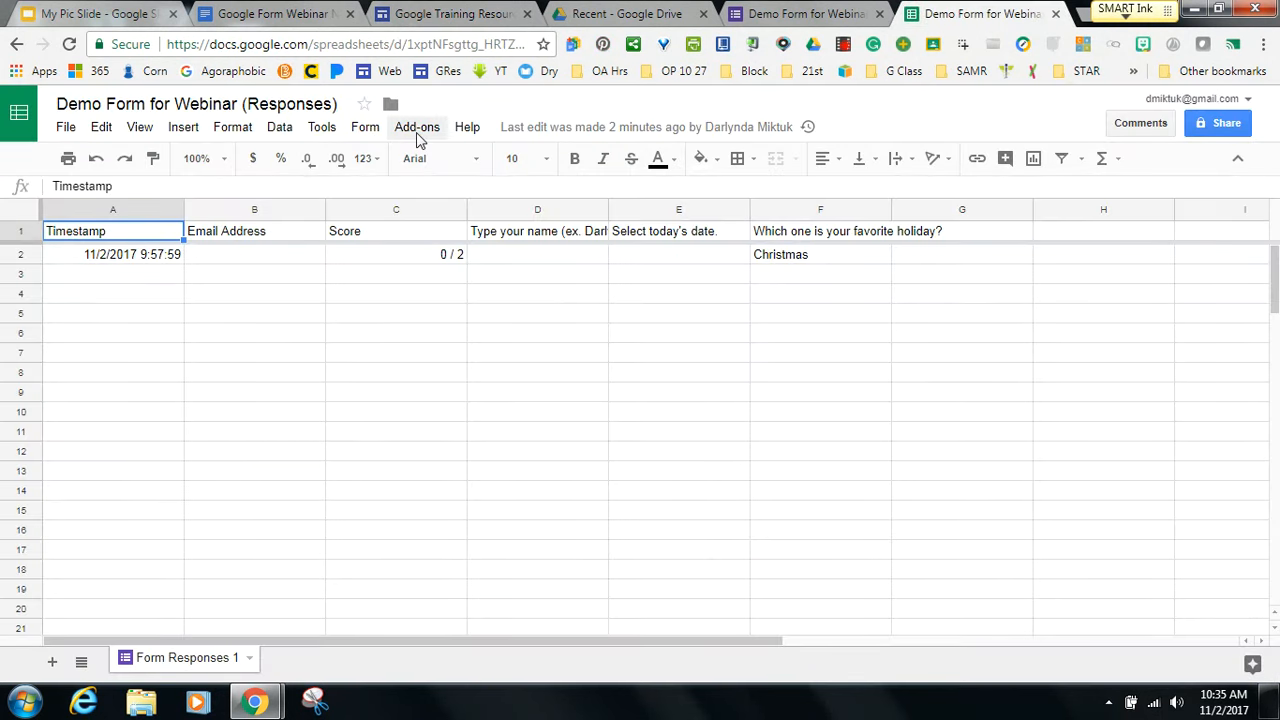
click(416, 128)
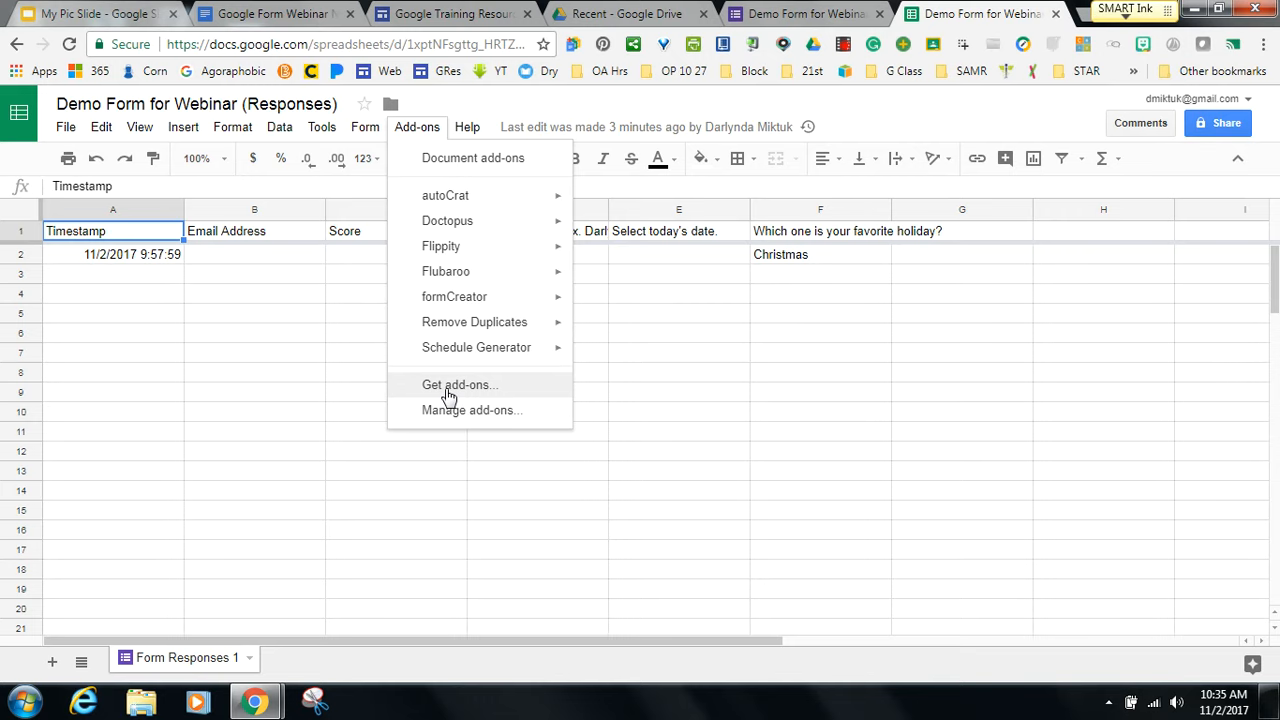
mouse_move(451, 196)
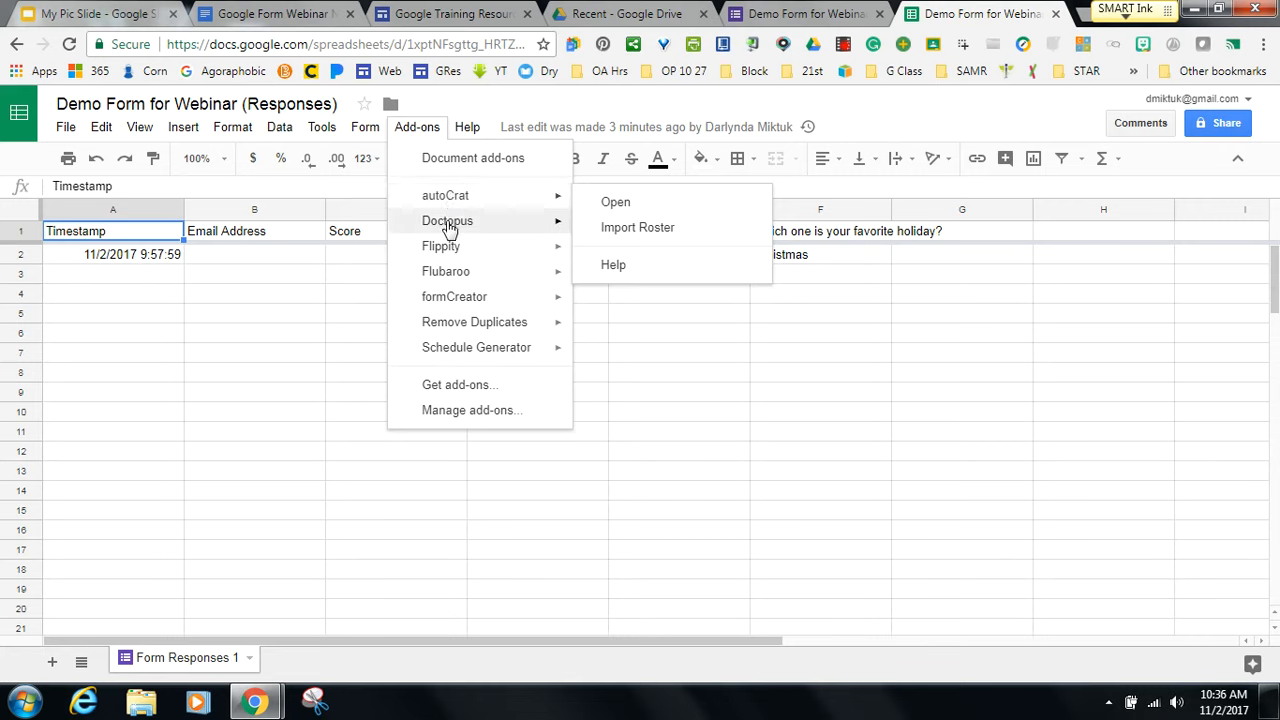
mouse_move(443, 250)
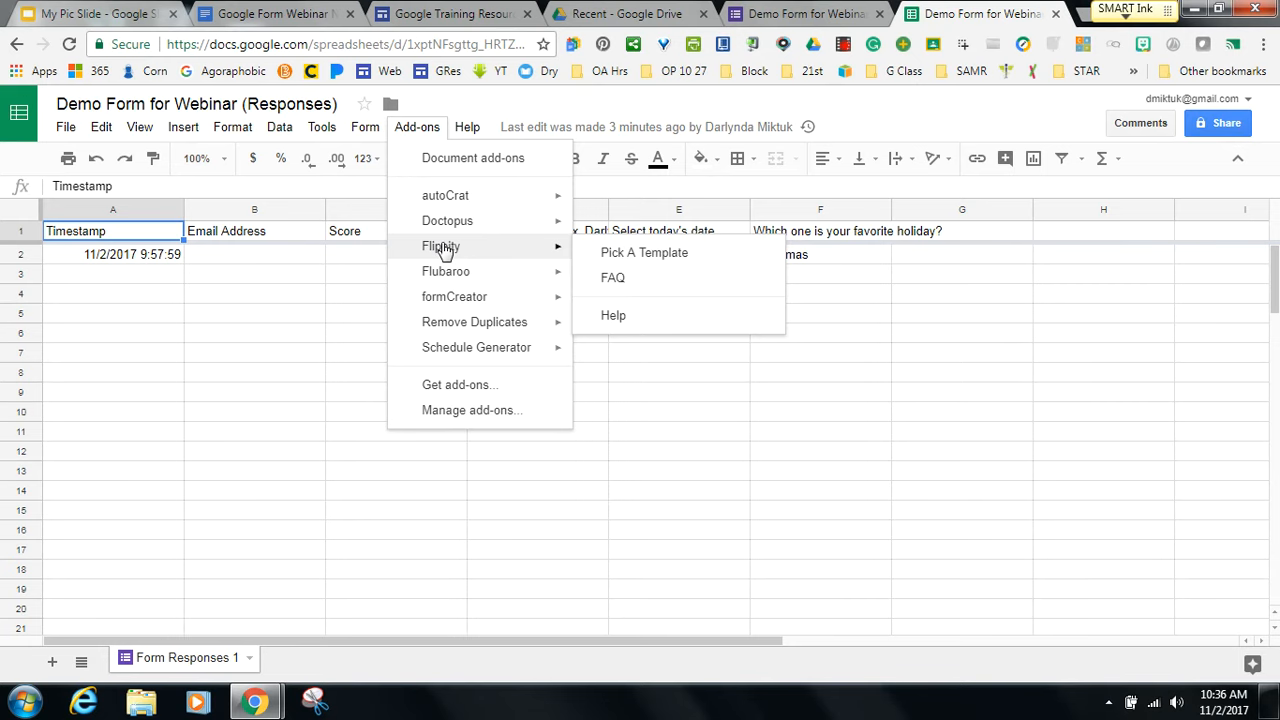
mouse_move(445, 274)
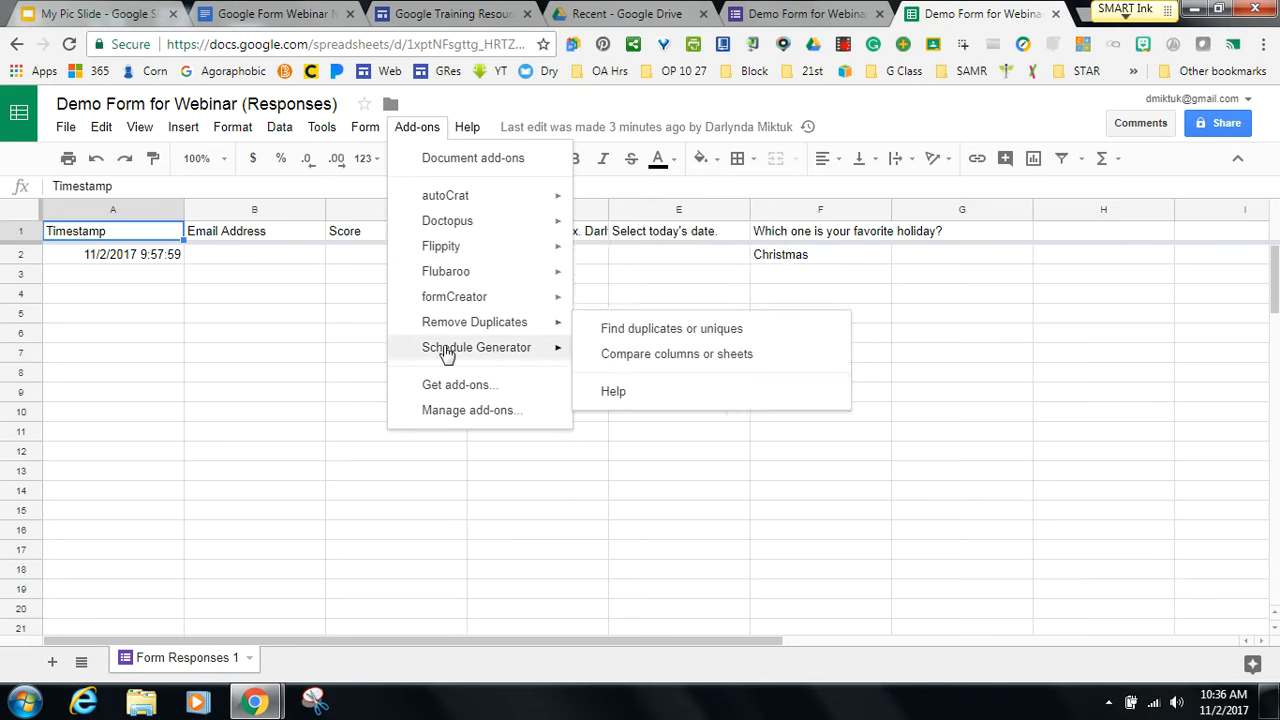
click(439, 478)
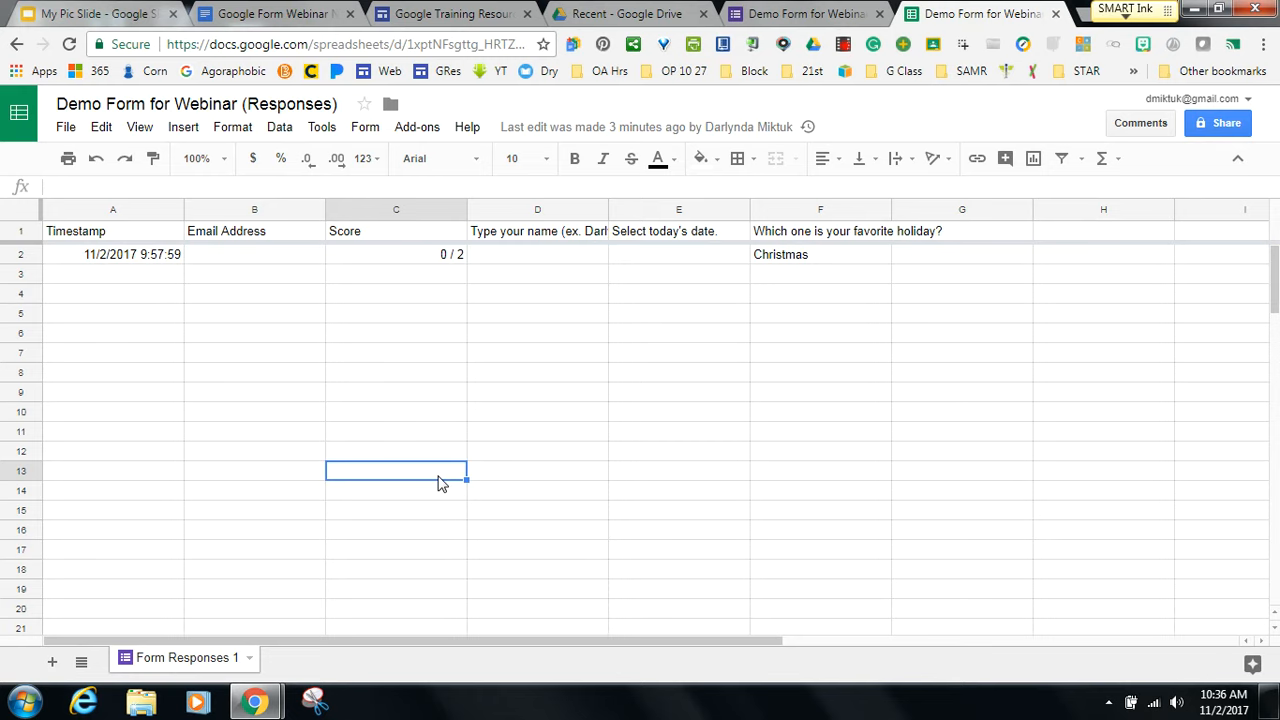
click(290, 18)
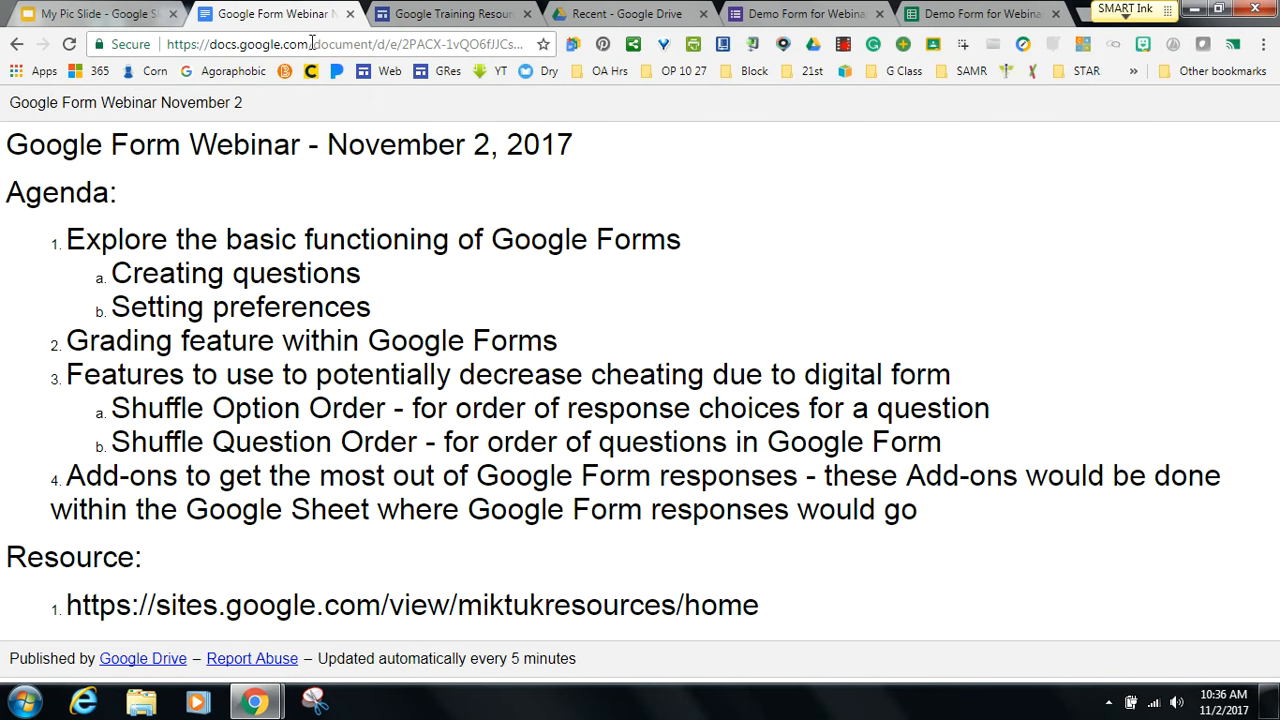
In the Demo Form for Webinar questions view, add a new multiple-choice question.
click(805, 12)
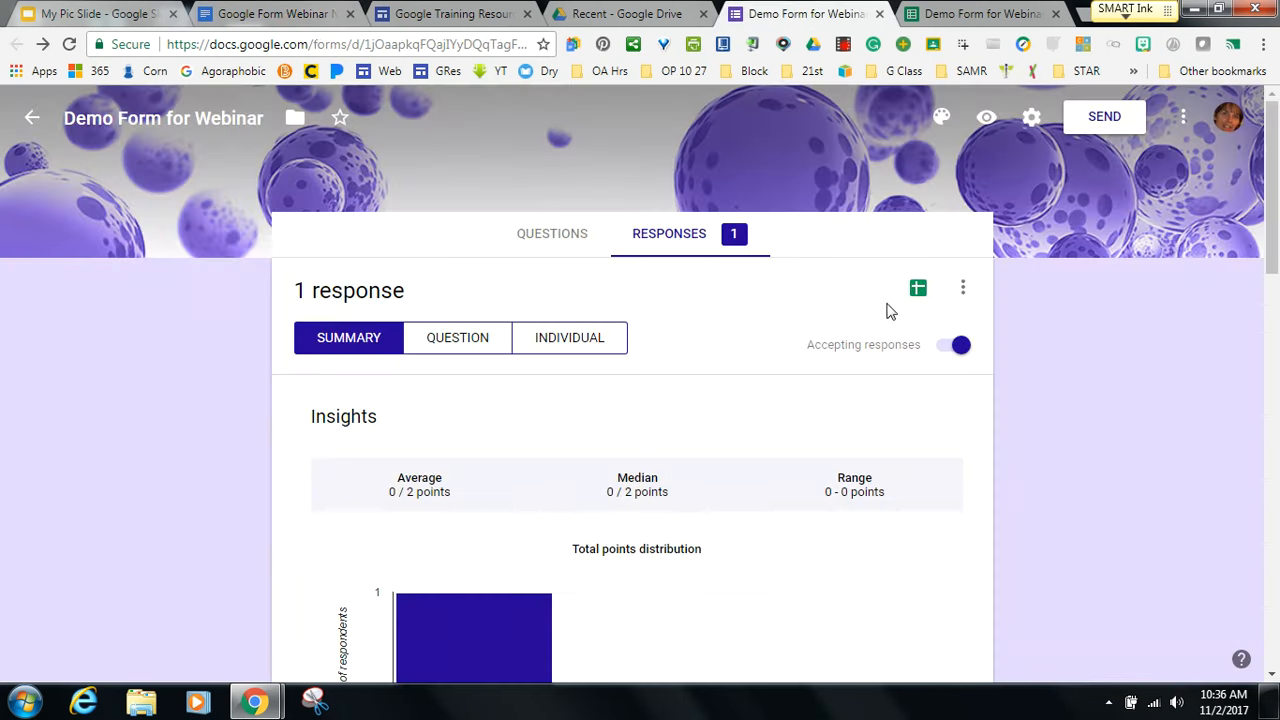
click(547, 236)
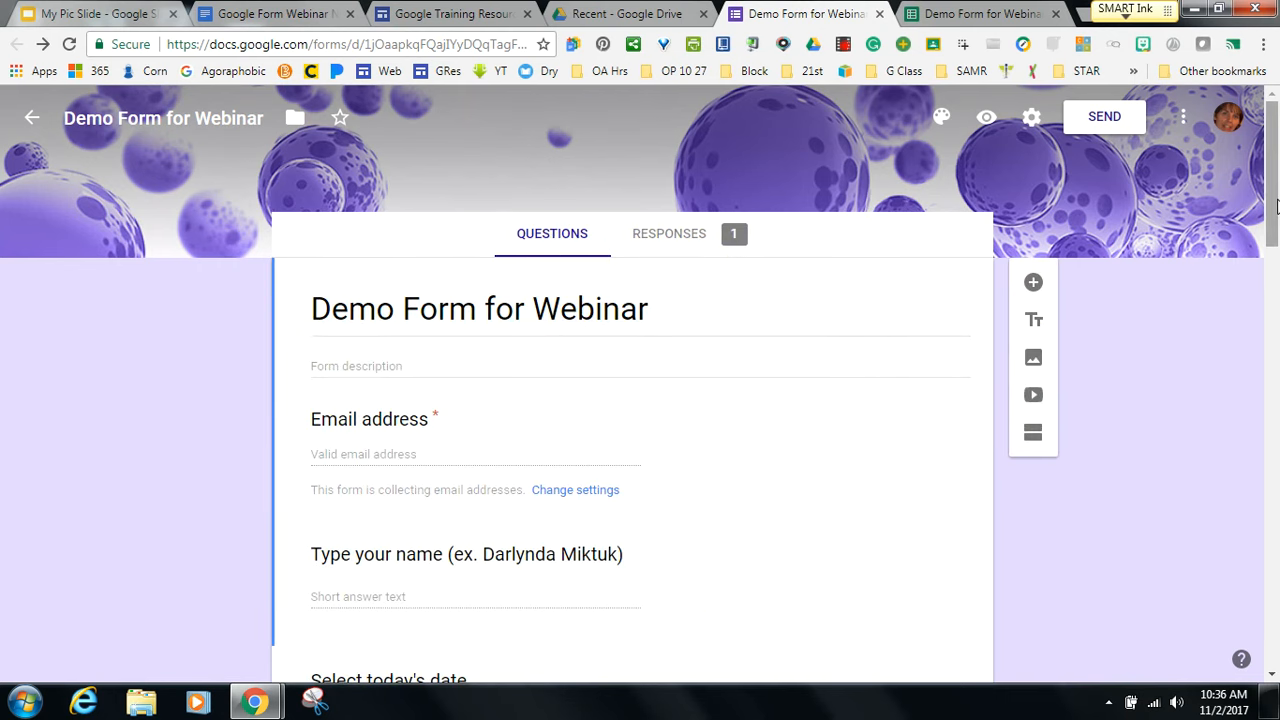
mouse_move(1272, 206)
mouse_down()
mouse_move(1275, 272)
mouse_move(1275, 226)
mouse_up()
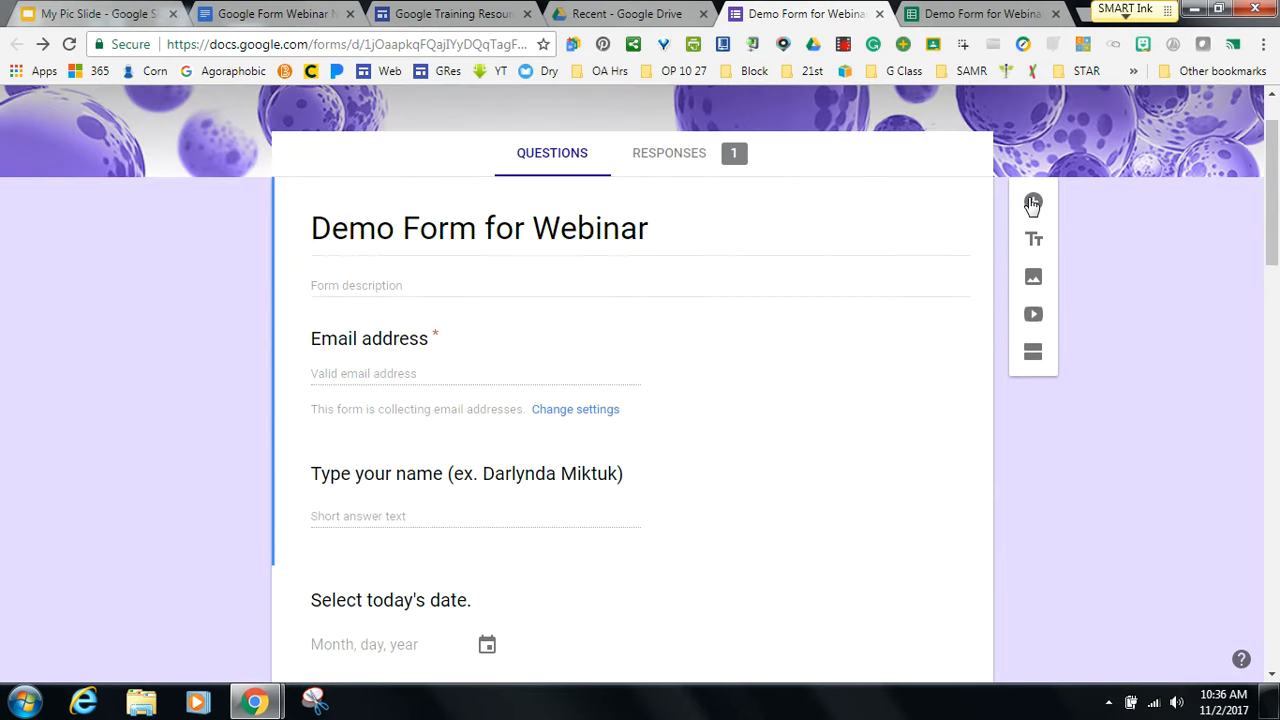
click(1031, 201)
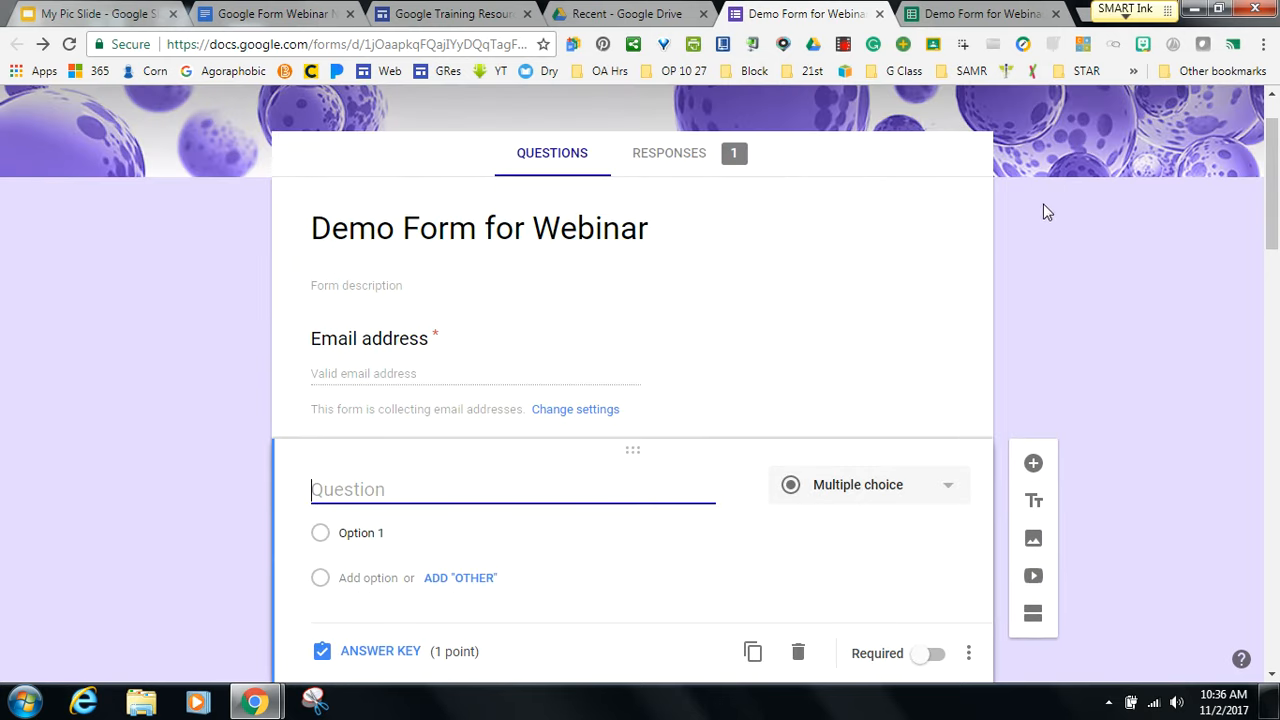
scroll(1270, 240, up, 1)
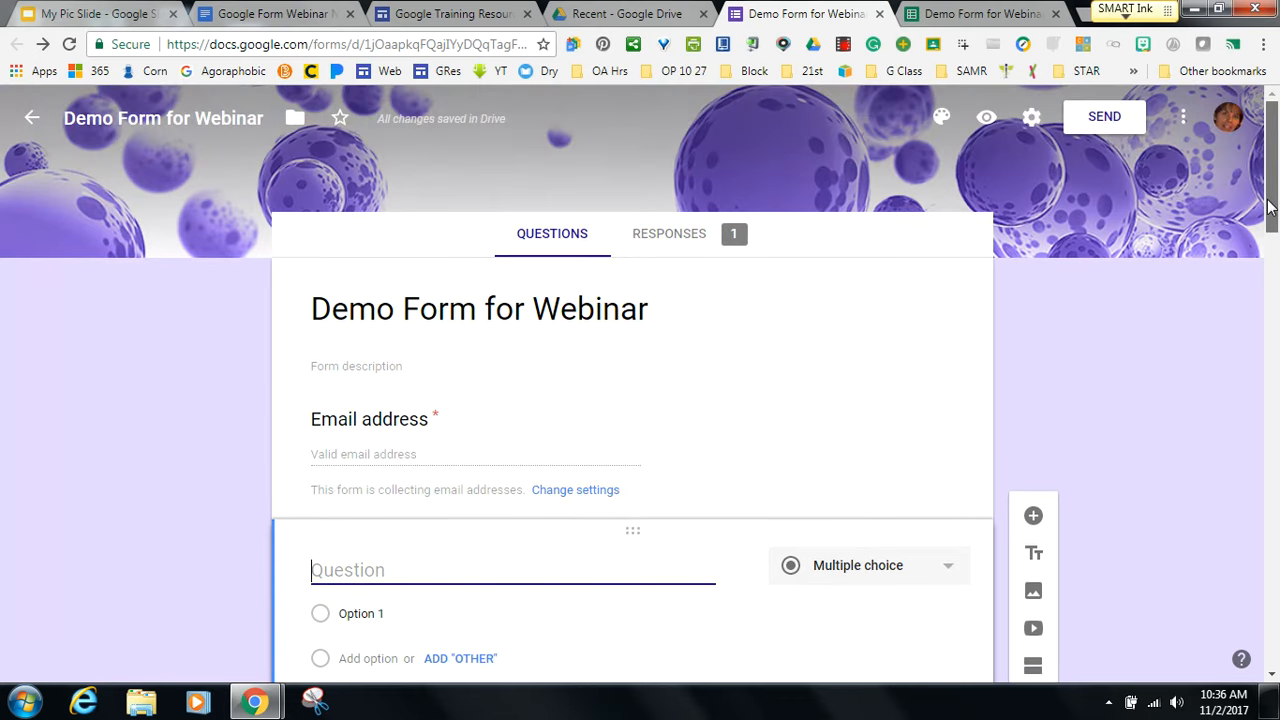
Review the form's Presentation and Quizzes settings, then cancel without saving changes.
click(1033, 117)
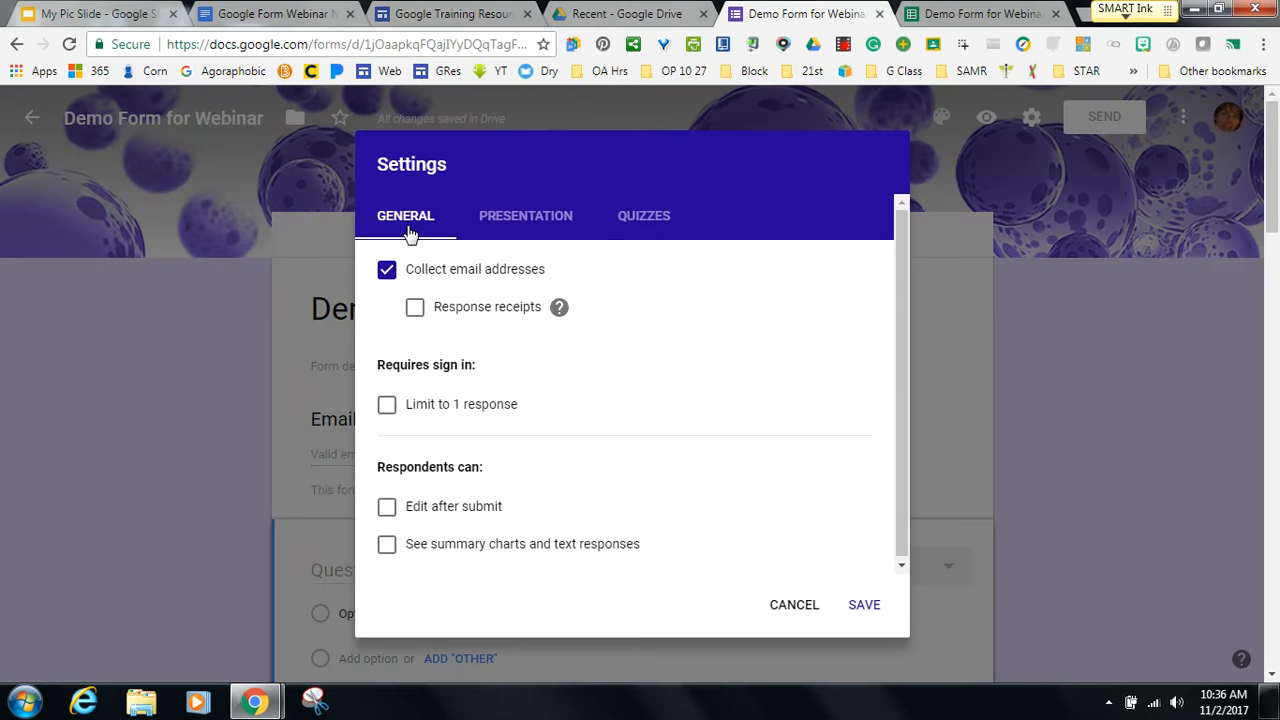
click(522, 226)
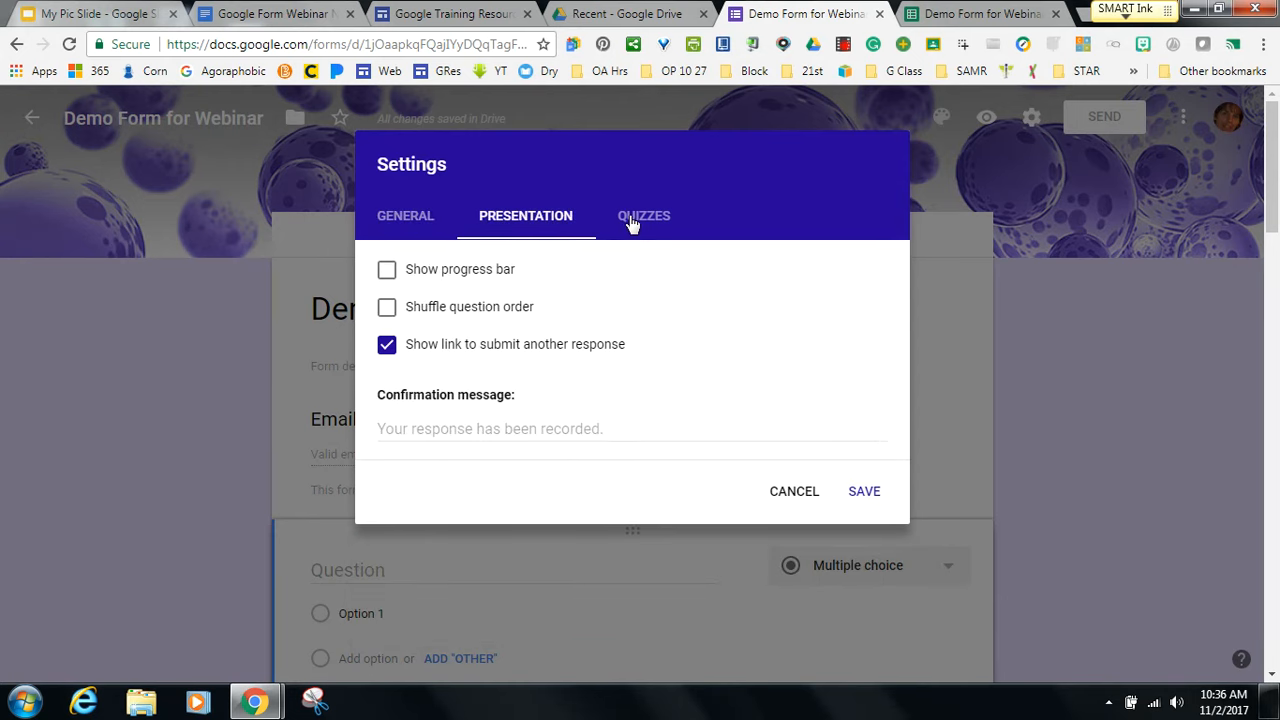
click(631, 224)
click(537, 217)
click(646, 218)
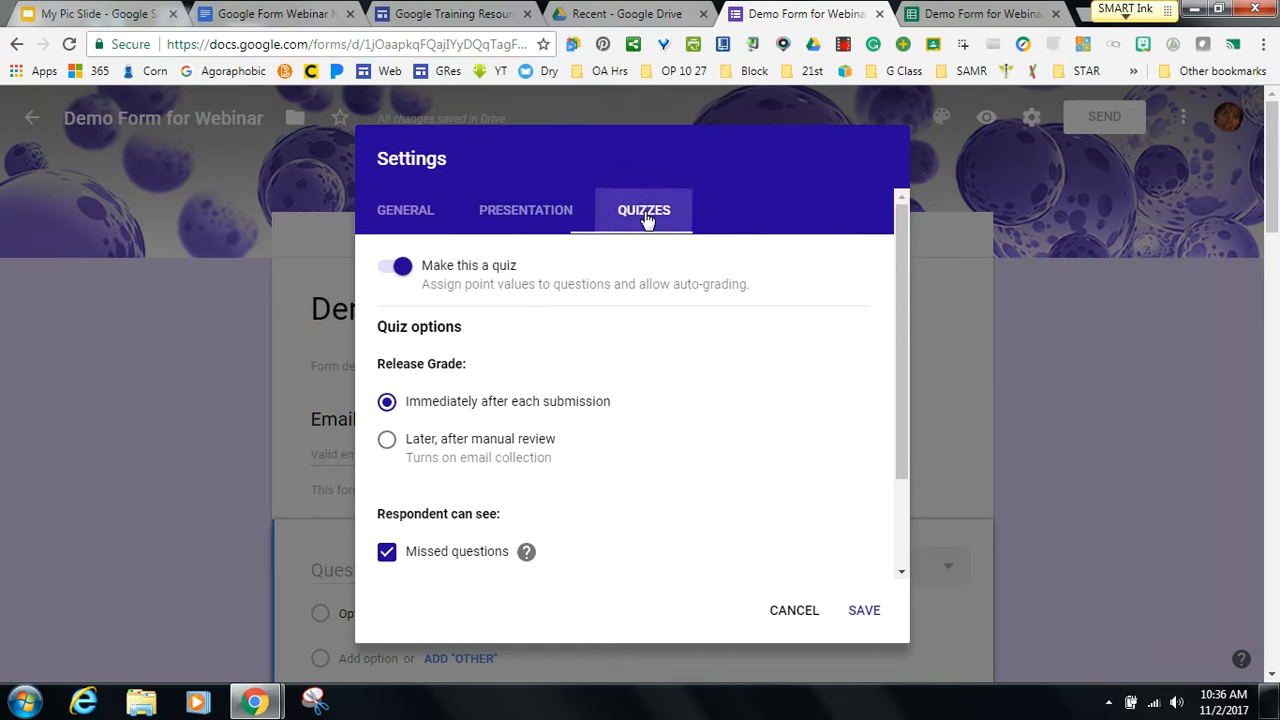
click(800, 611)
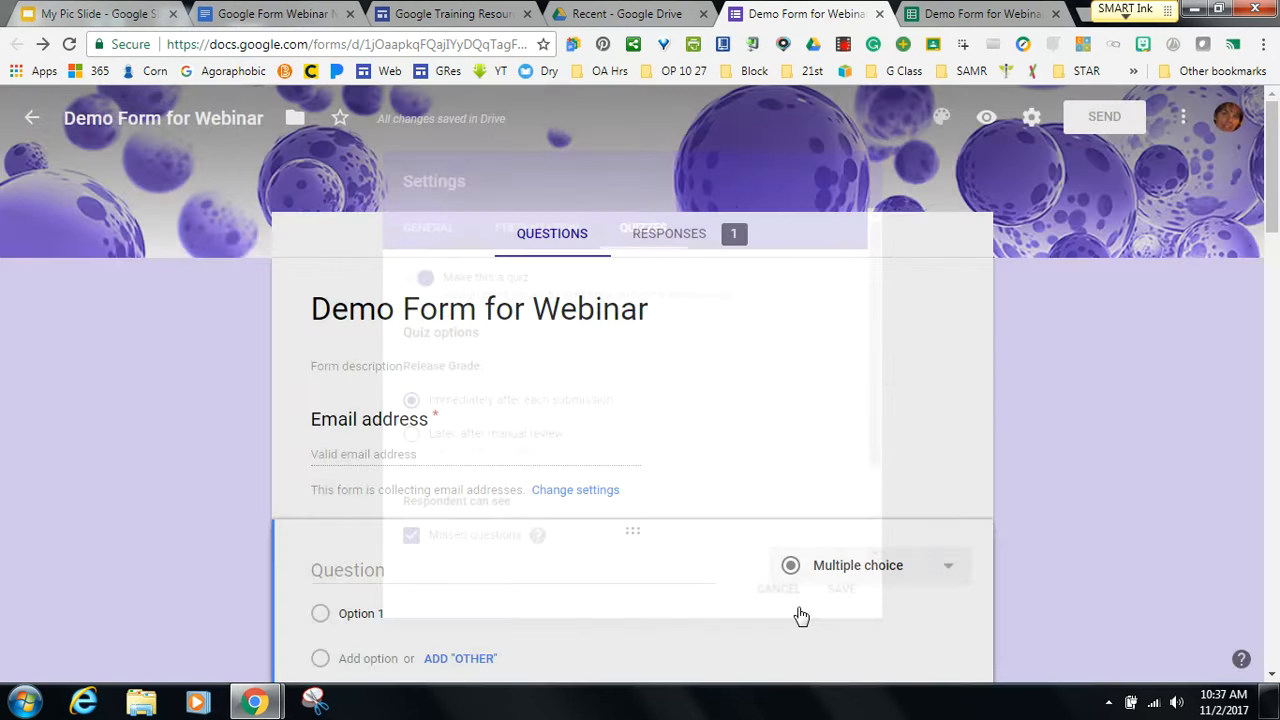
drag(1268, 225, 1268, 245)
click(335, 14)
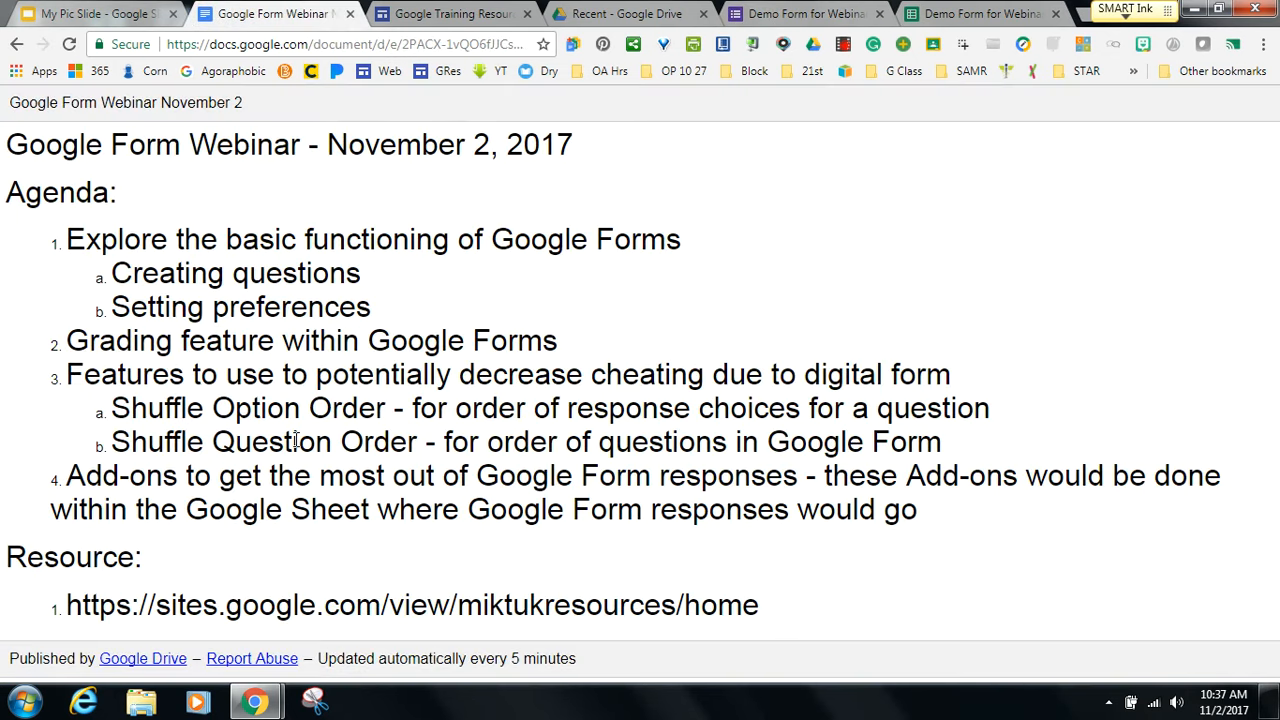
click(816, 18)
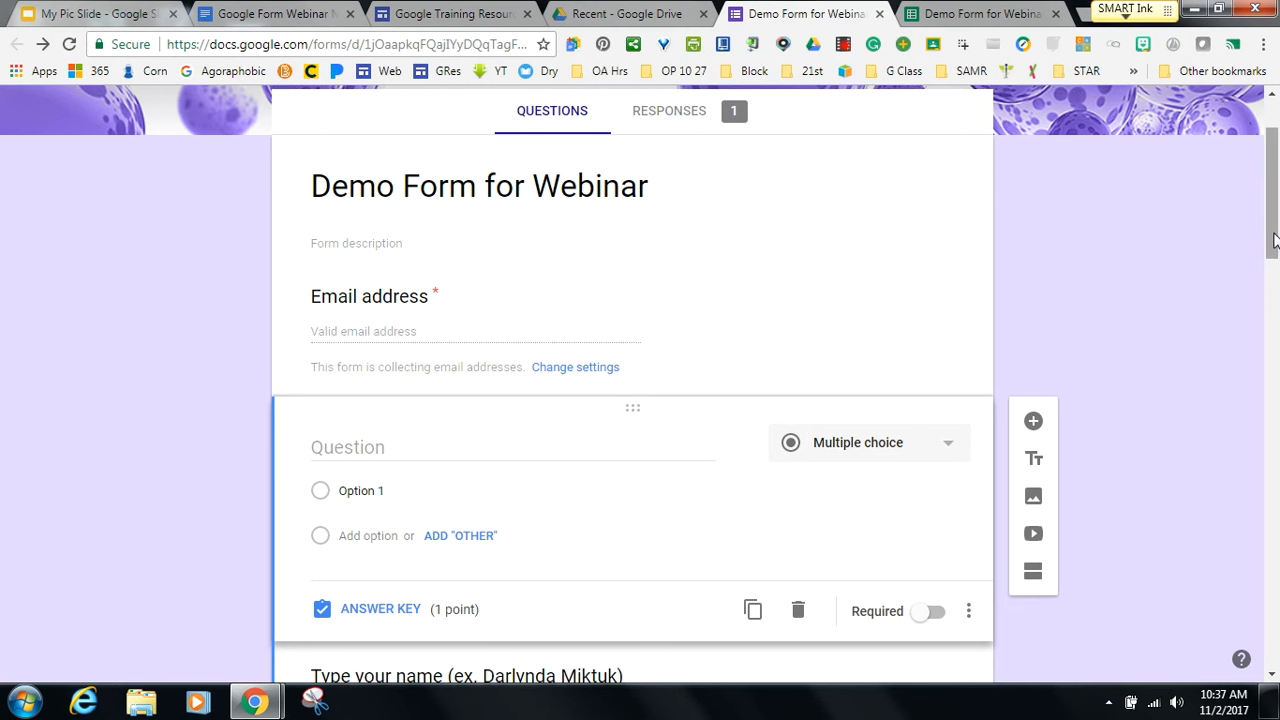
drag(1274, 240, 1272, 210)
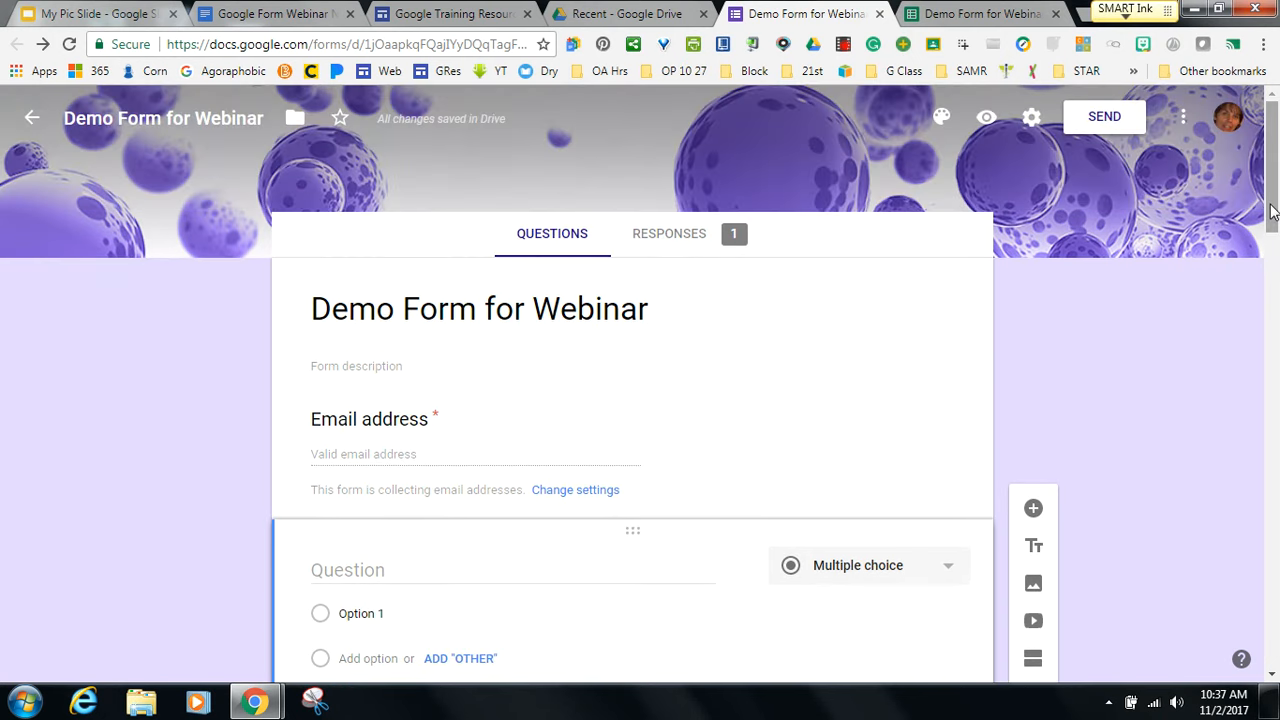
click(1031, 117)
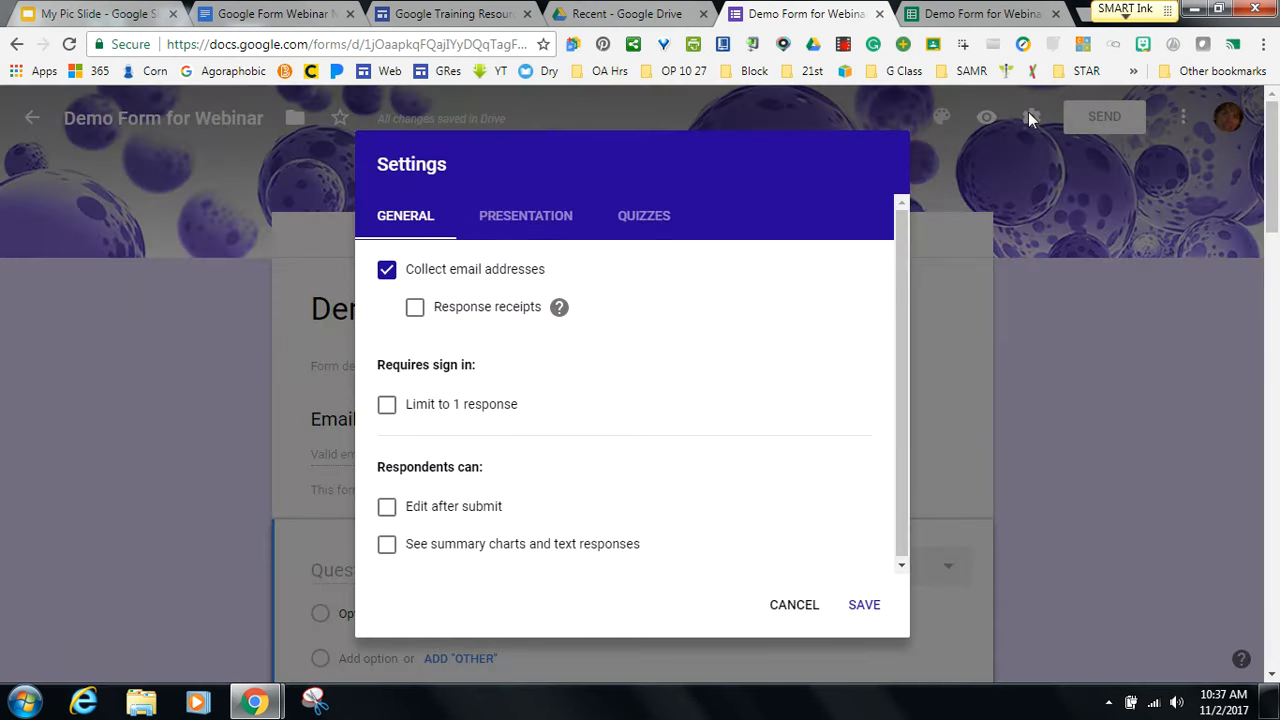
click(551, 221)
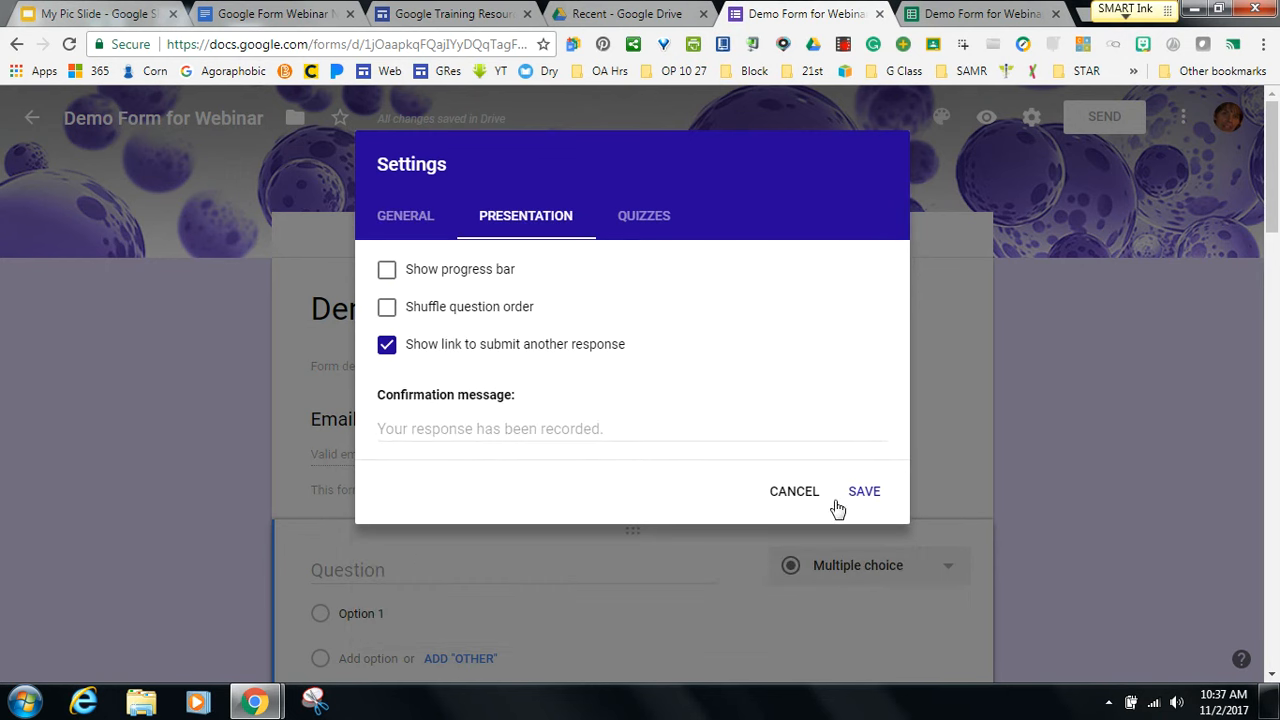
click(794, 495)
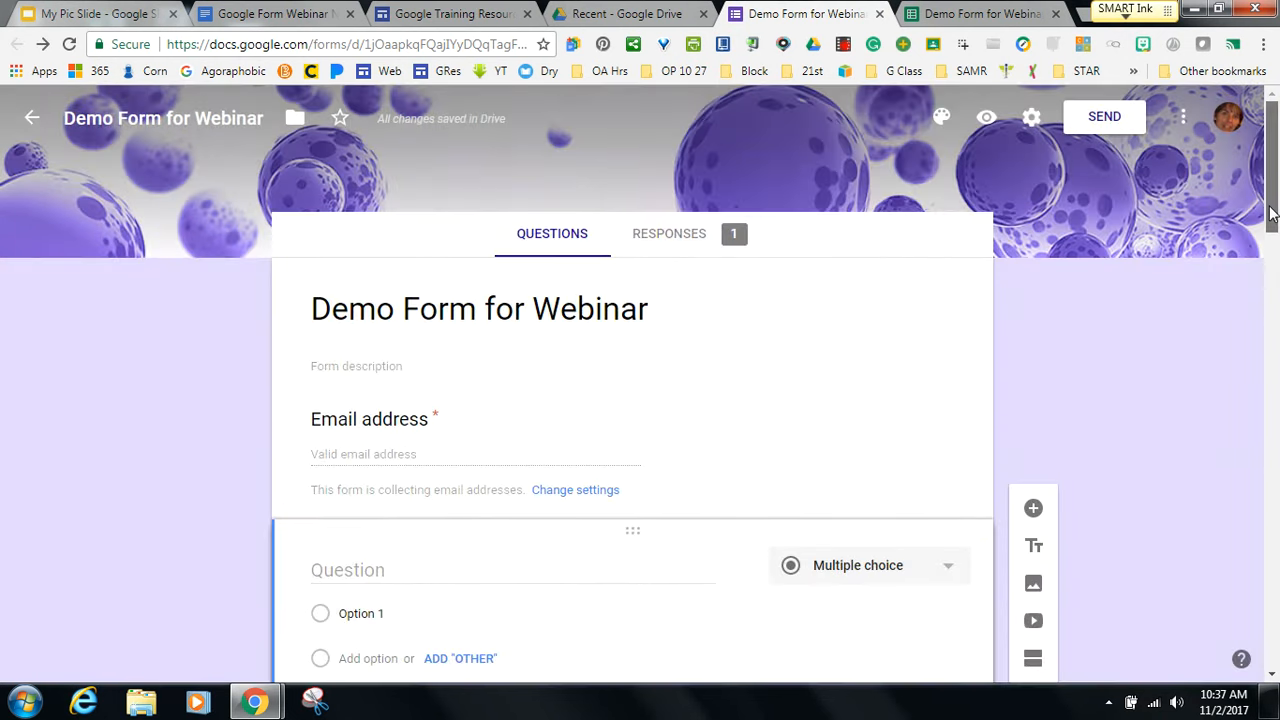
drag(1272, 218, 1272, 267)
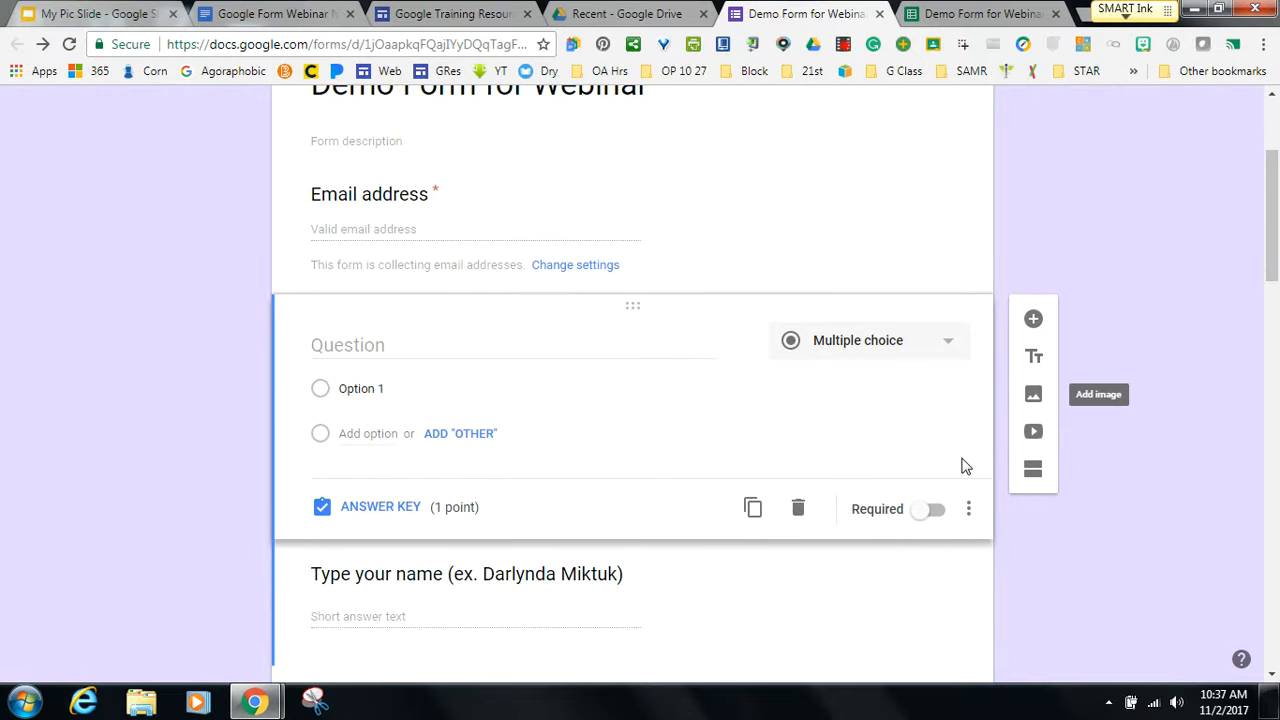
Enable Shuffle option order on the new question, then return to the webinar agenda.
click(969, 510)
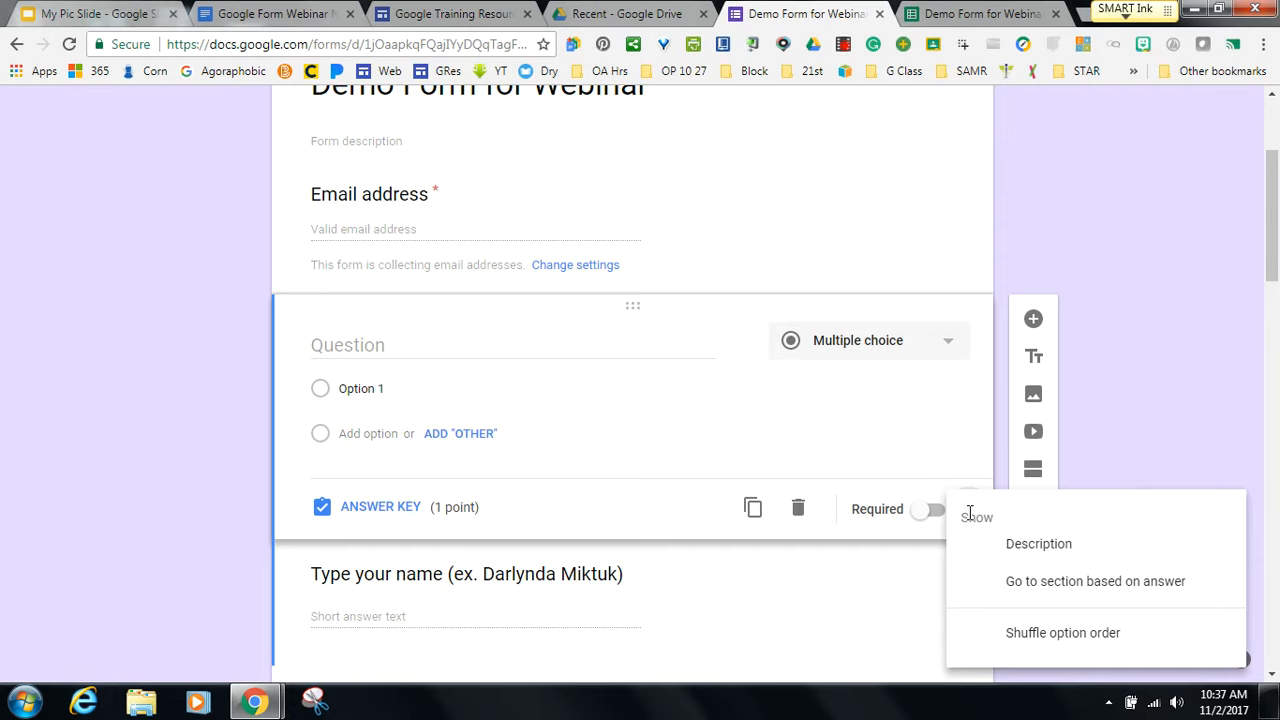
click(995, 640)
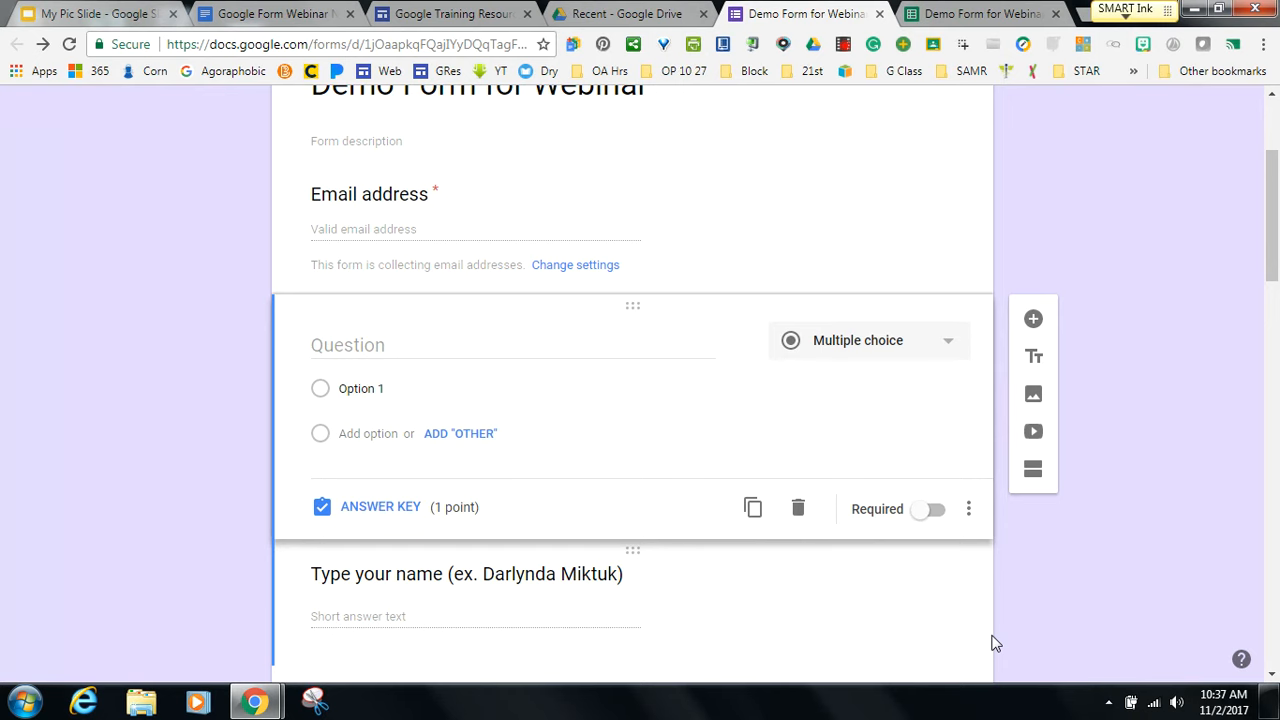
click(297, 19)
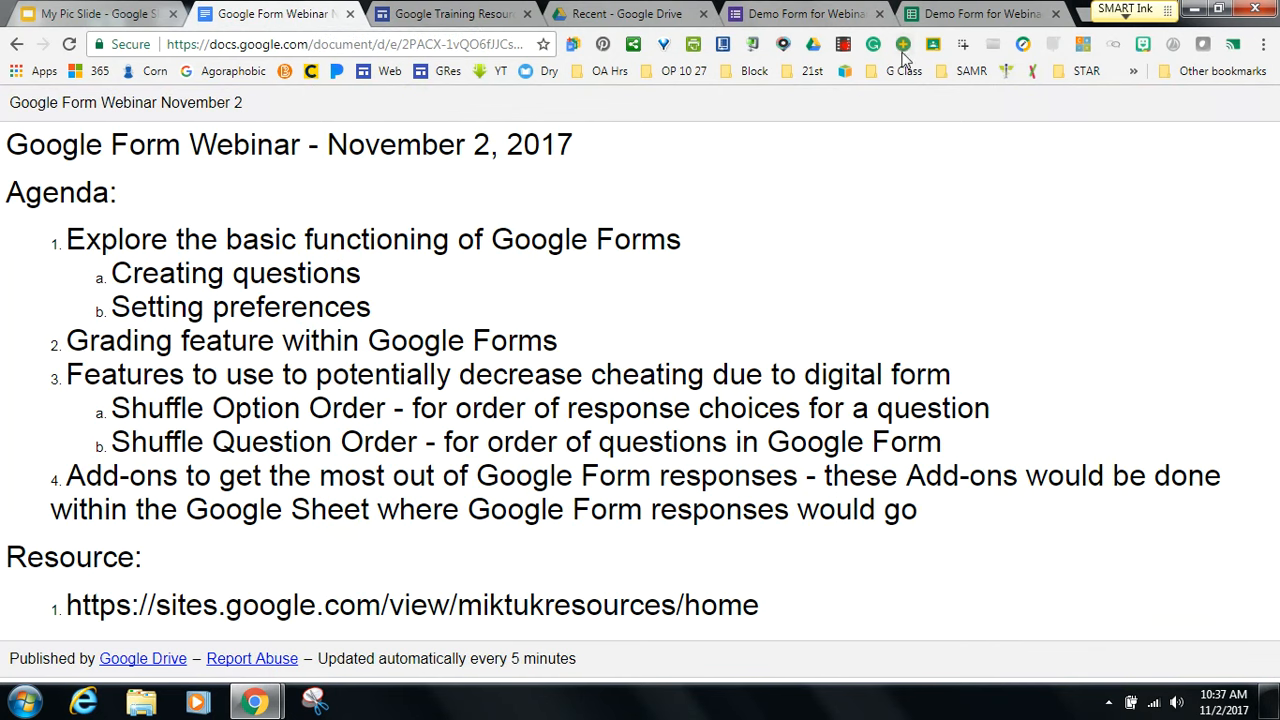
Pass through the responses sheet Add-ons, the agenda and Training Resources, ending on My Pic Slide.
click(940, 15)
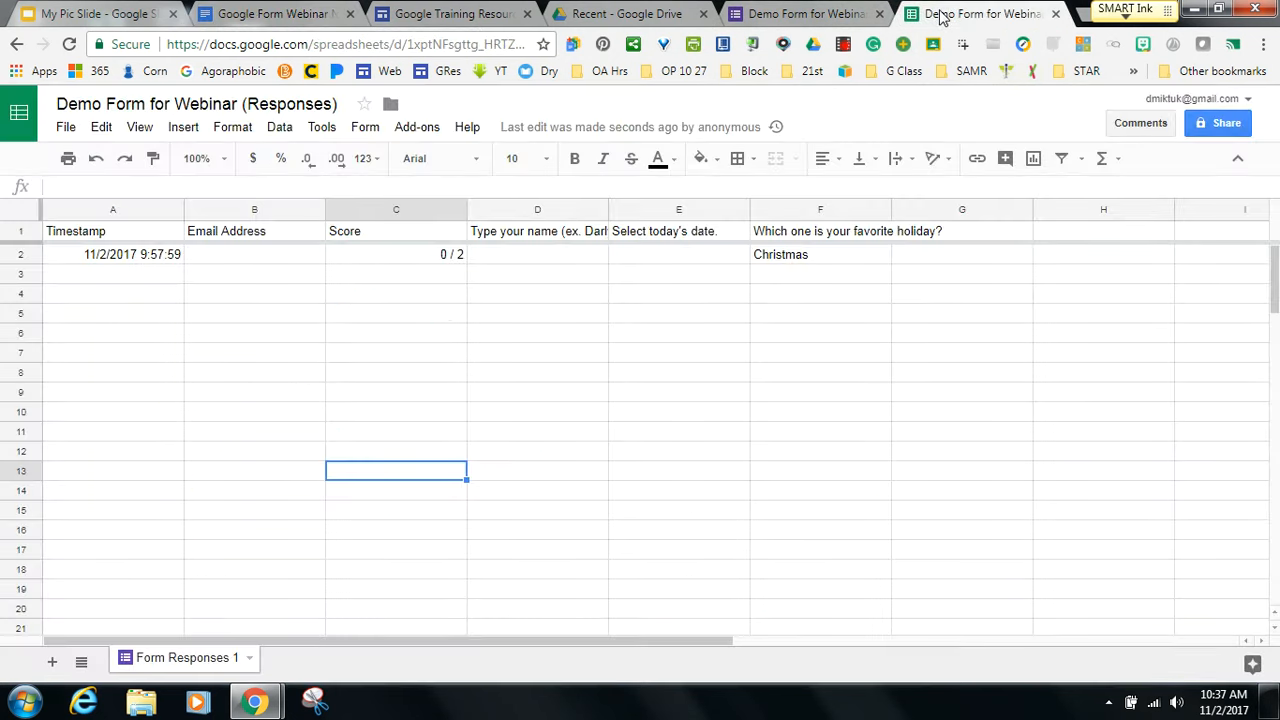
click(420, 130)
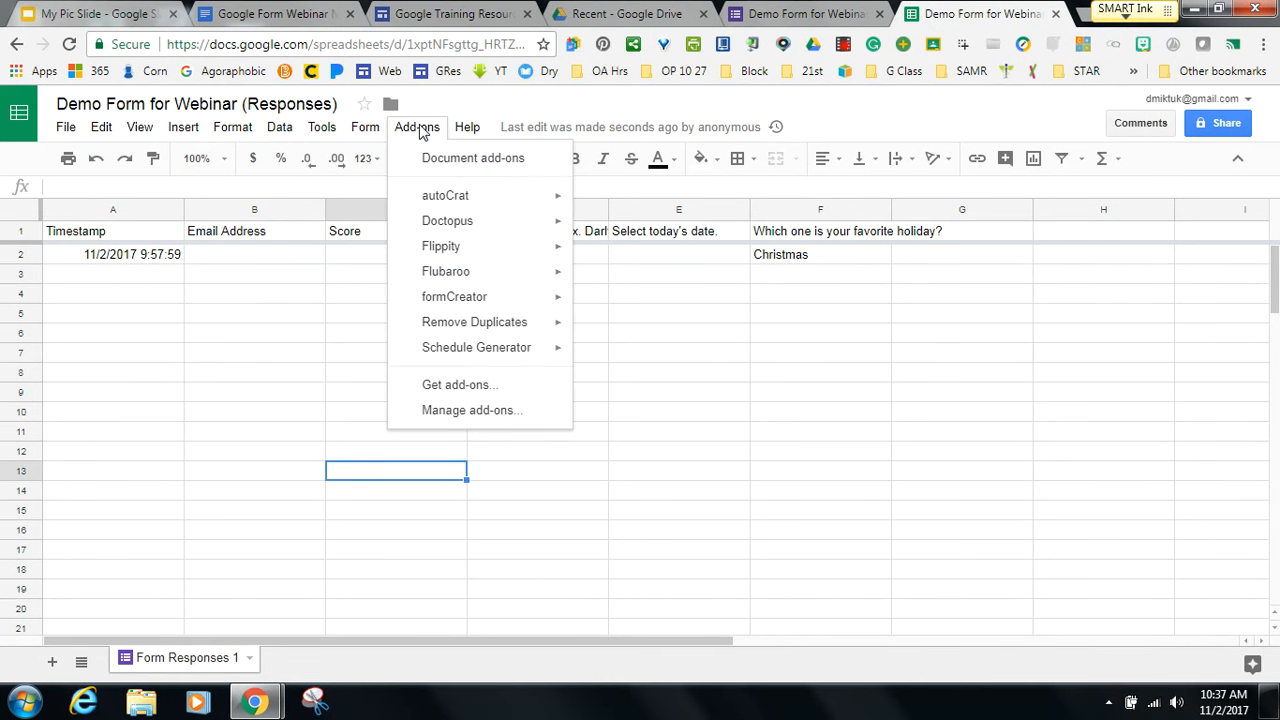
click(230, 14)
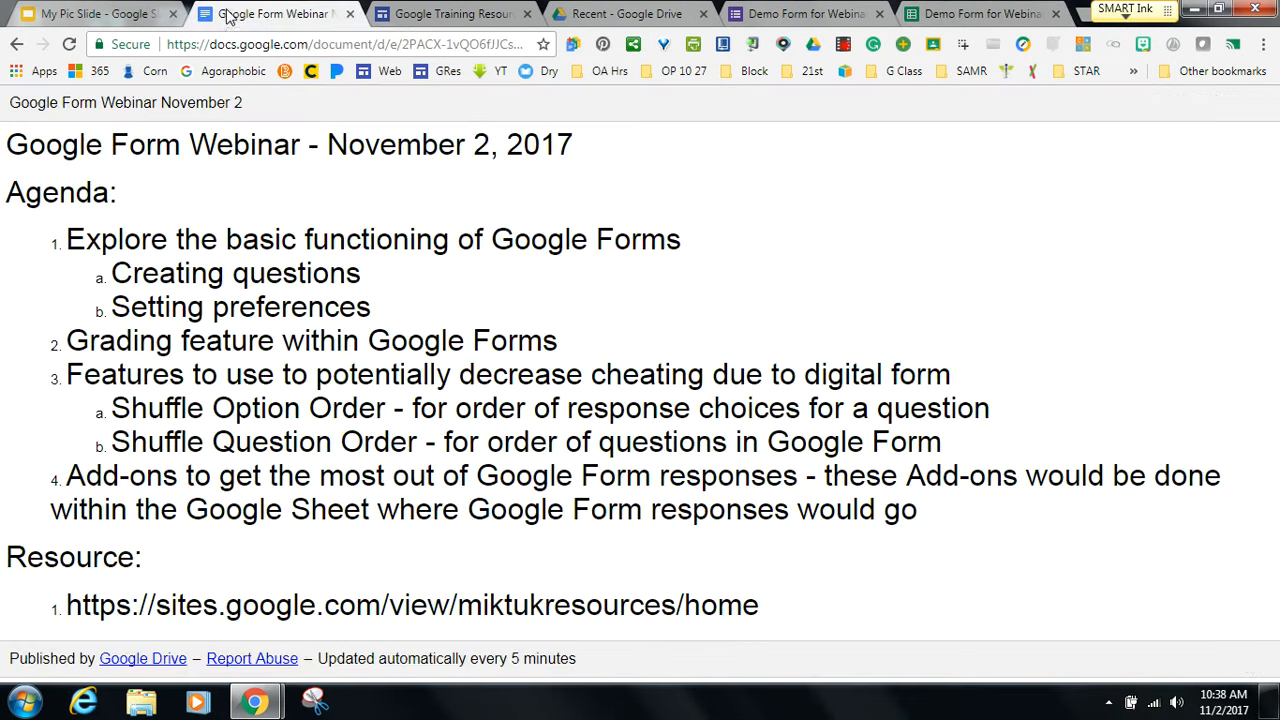
click(450, 15)
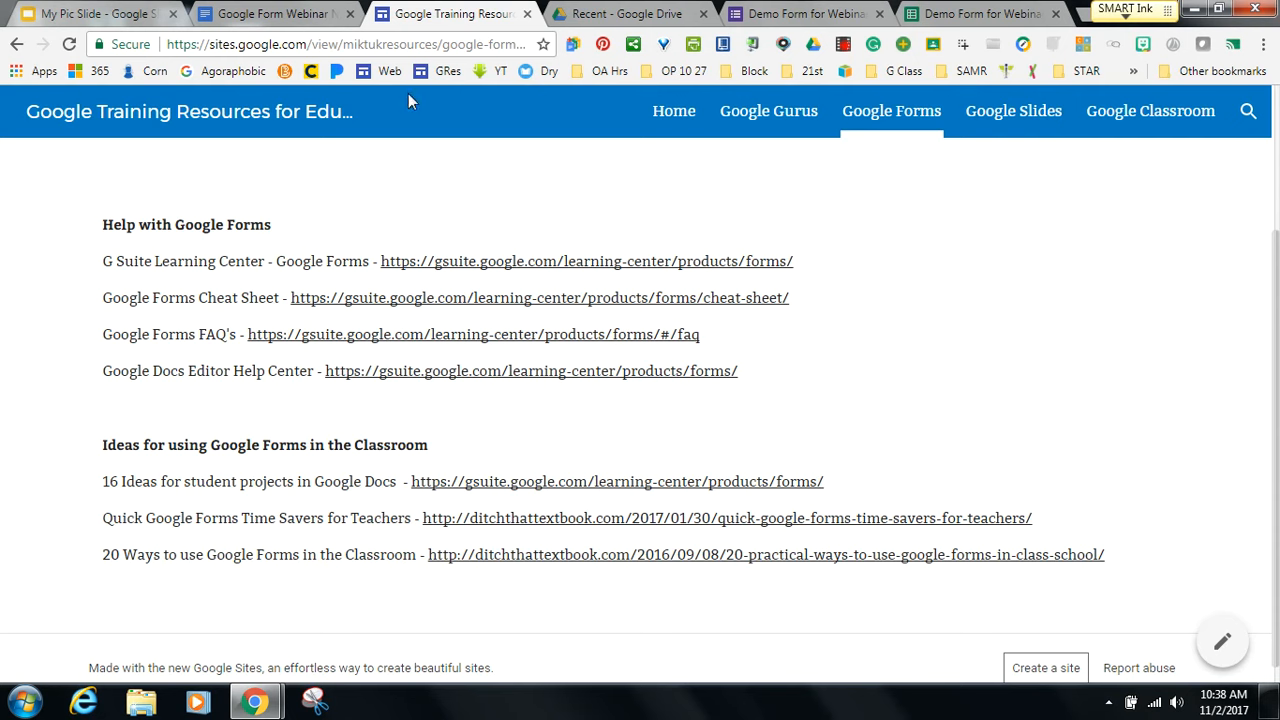
click(131, 18)
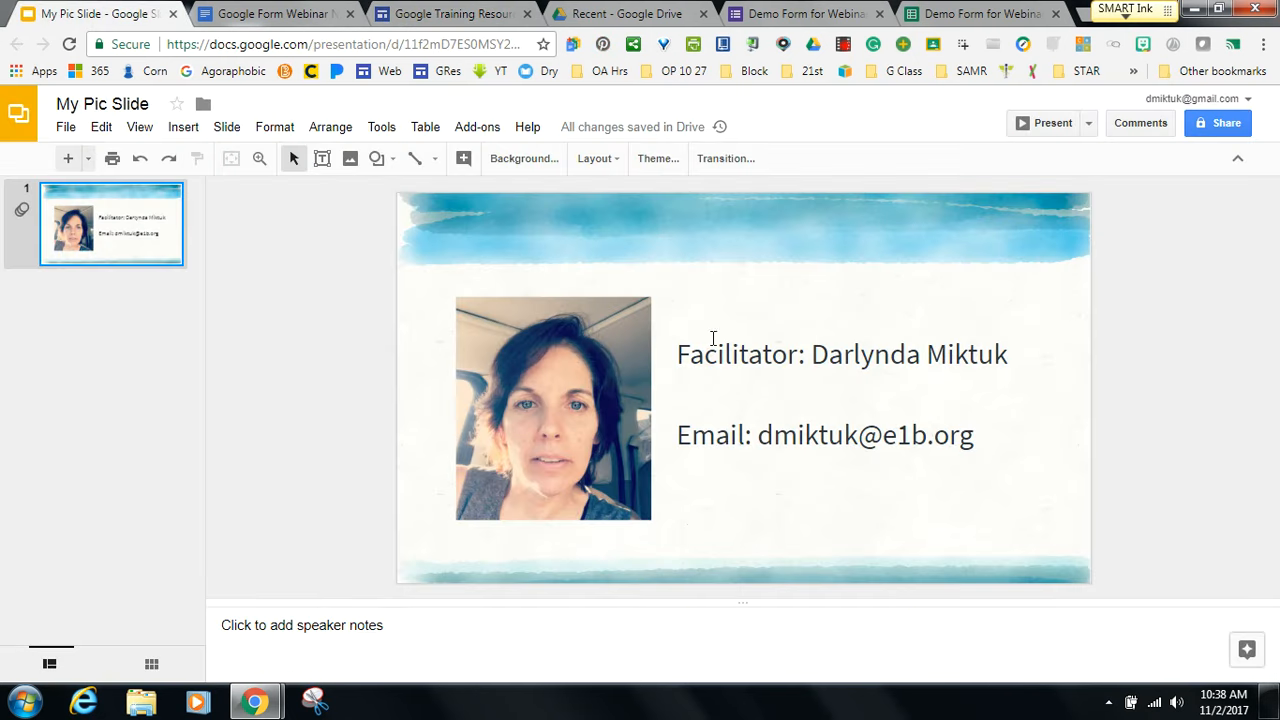